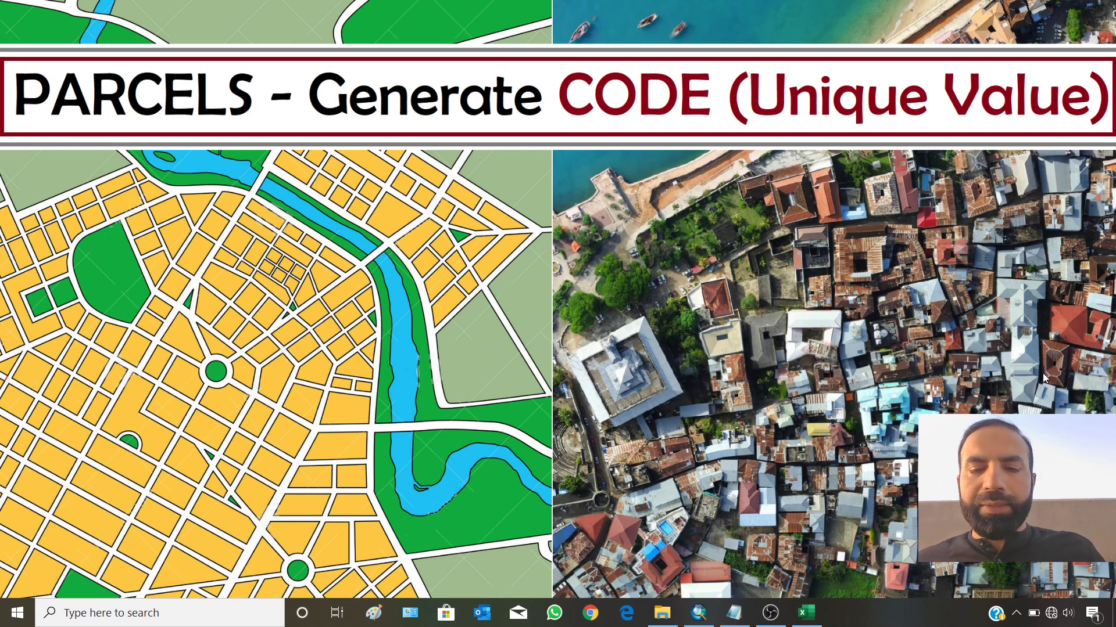
Switch to the License_Buildings.xlsx workbook in Excel and place it above the Parcels_Data attribute table in ArcMap.
{"action": "left_click", "coordinate": [806, 613]}
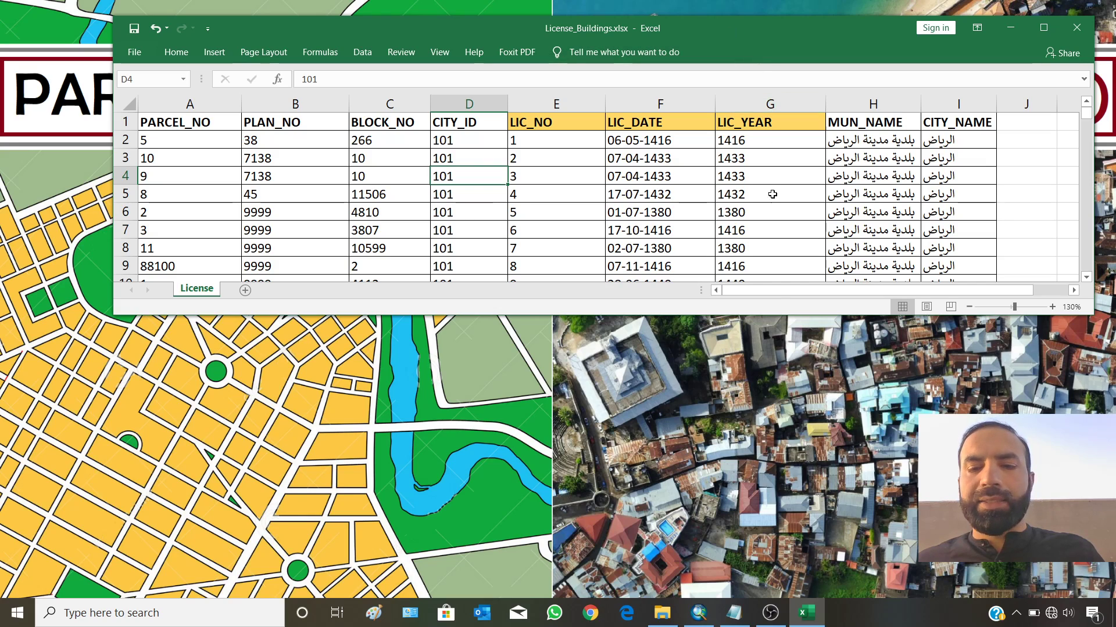
{"action": "left_click", "coordinate": [692, 617]}
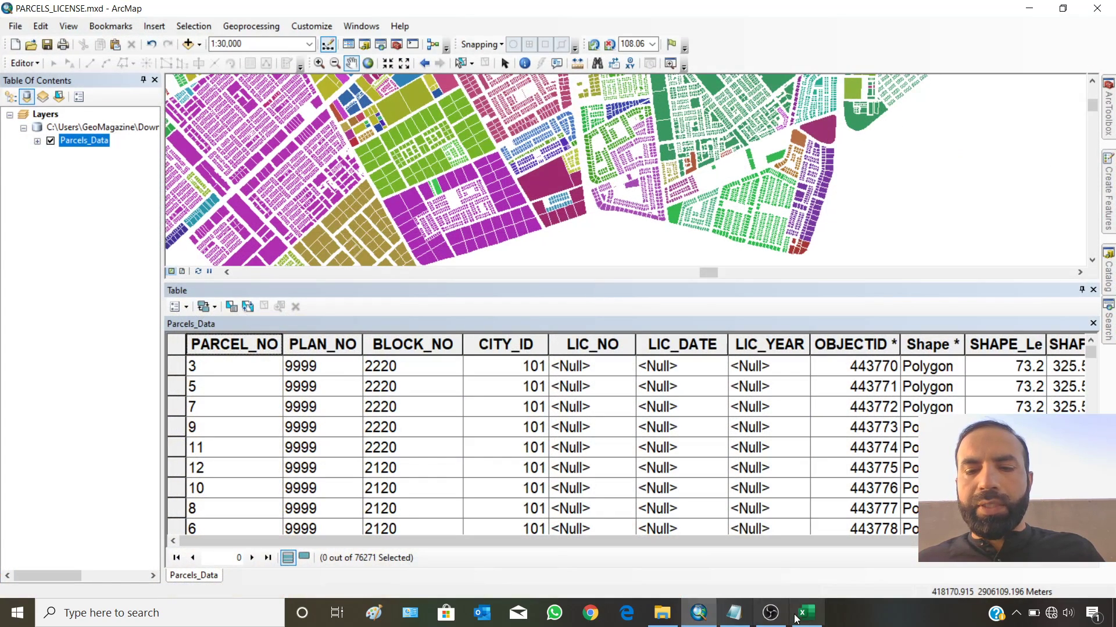
{"action": "mouse_move", "coordinate": [806, 619]}
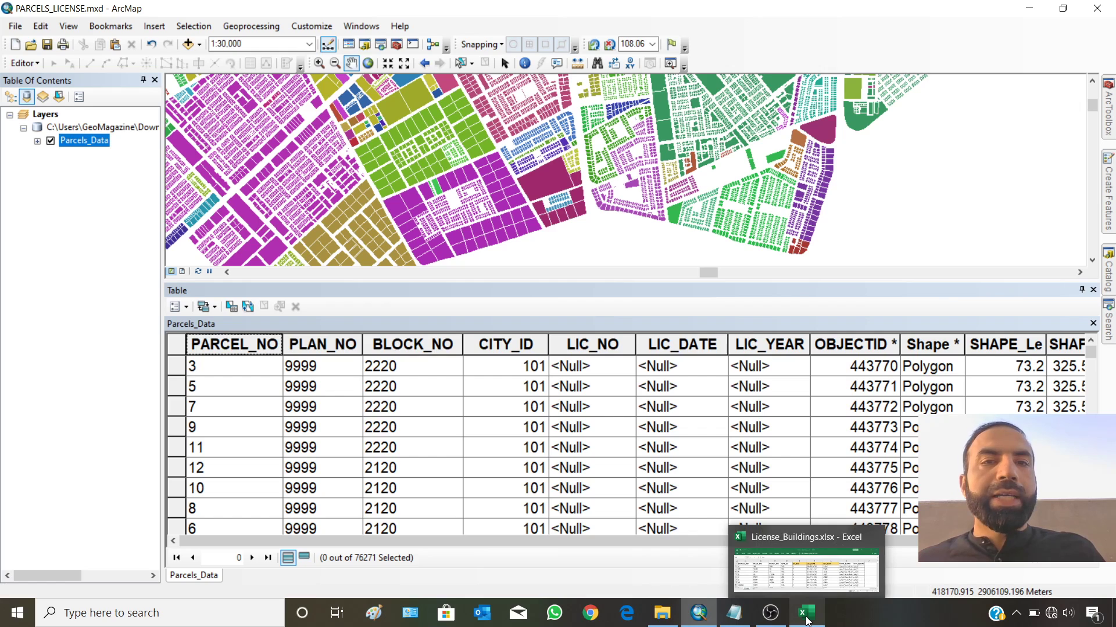
{"action": "left_click", "coordinate": [806, 619]}
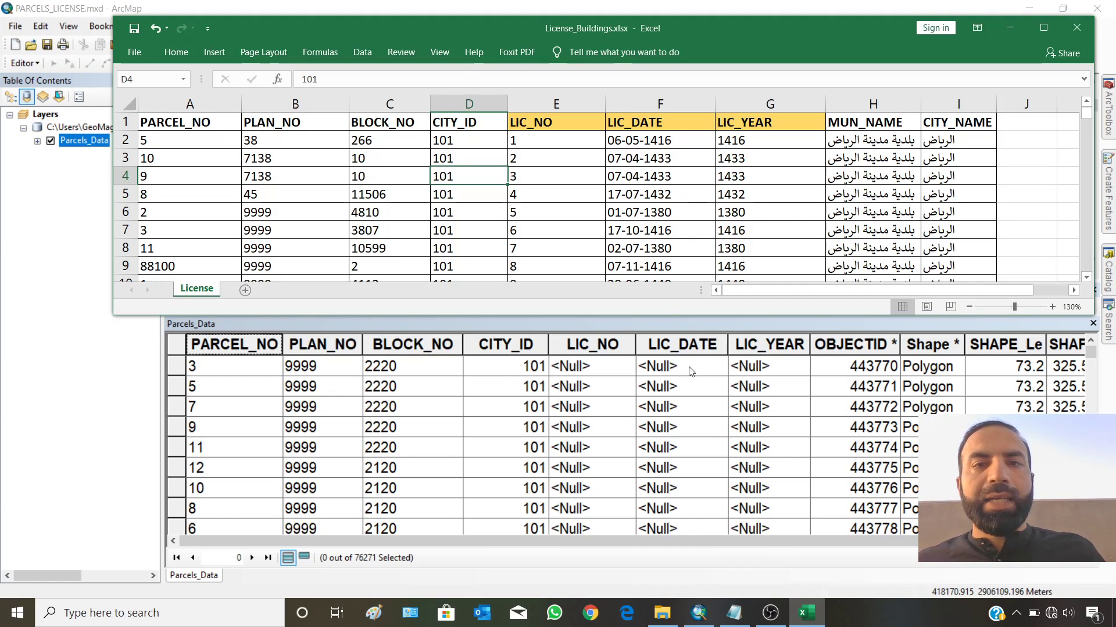
{"action": "left_click_drag", "start_coordinate": [524, 27], "coordinate": [538, 21]}
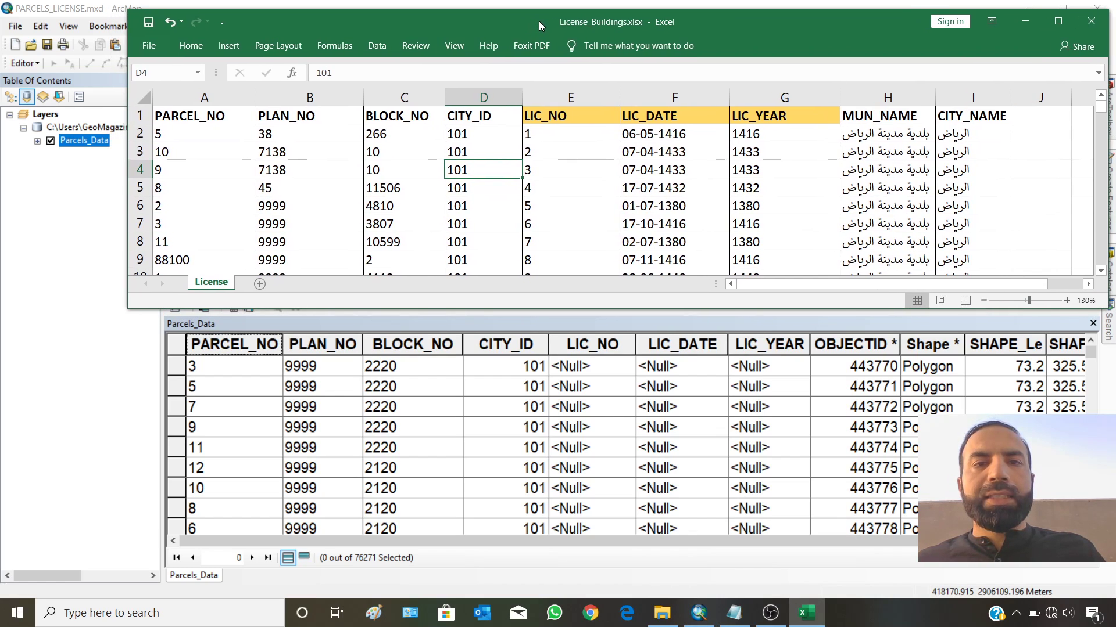
Examine the LIC_NO, LIC_DATE and LIC_YEAR columns of the License sheet against the parcel table, and minimise both windows.
{"action": "left_click", "coordinate": [560, 97]}
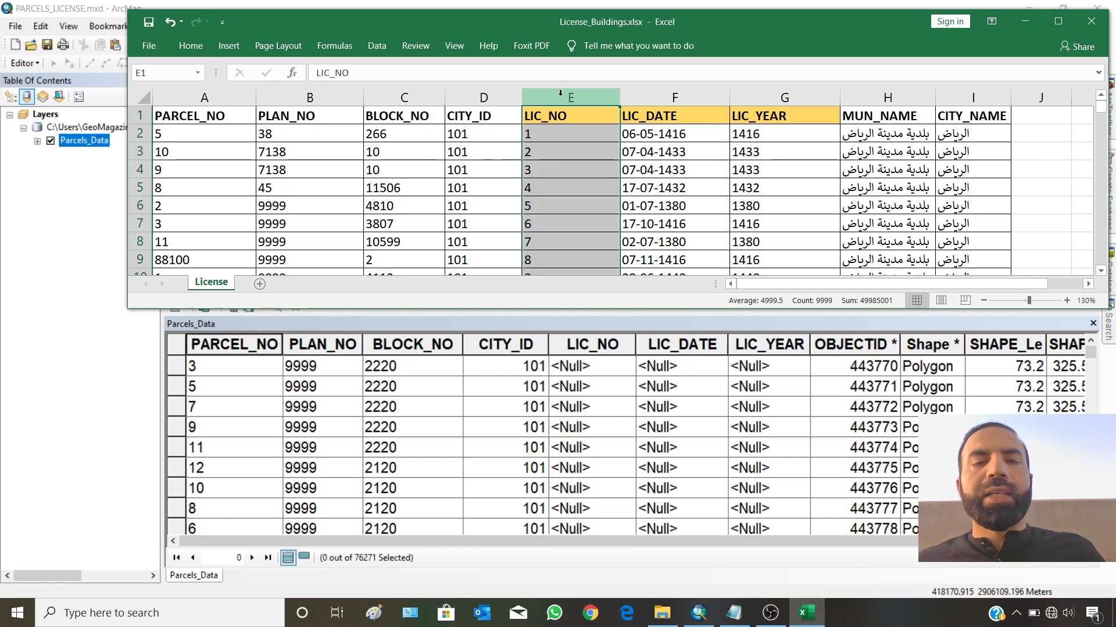
{"action": "left_click", "coordinate": [651, 95]}
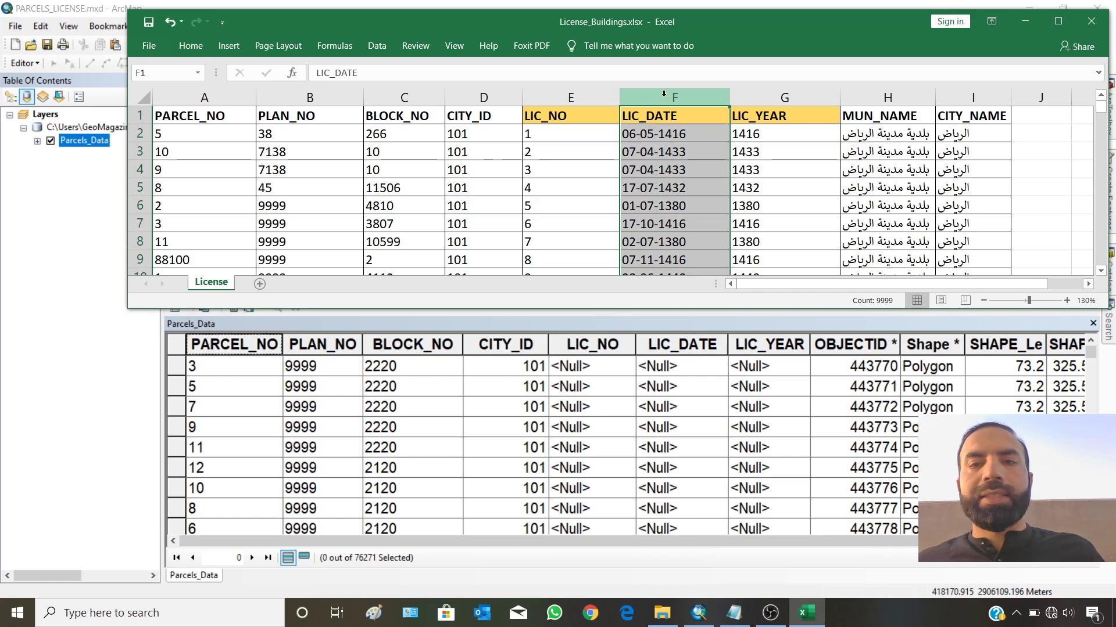
{"action": "left_click", "coordinate": [761, 93]}
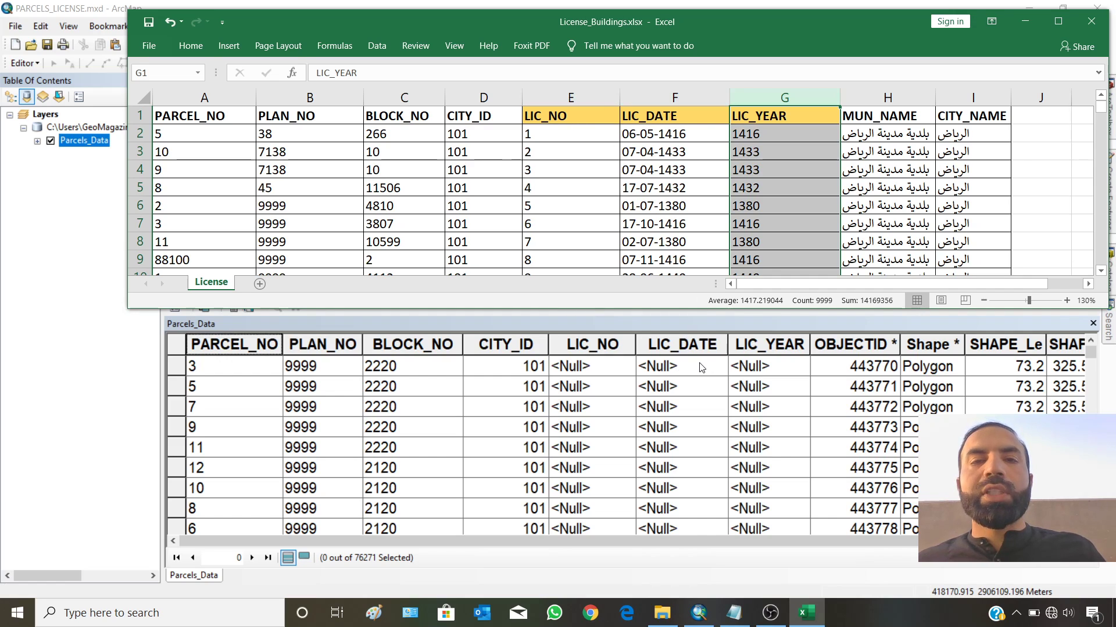
{"action": "left_click", "coordinate": [1018, 19]}
{"action": "left_click", "coordinate": [1028, 7]}
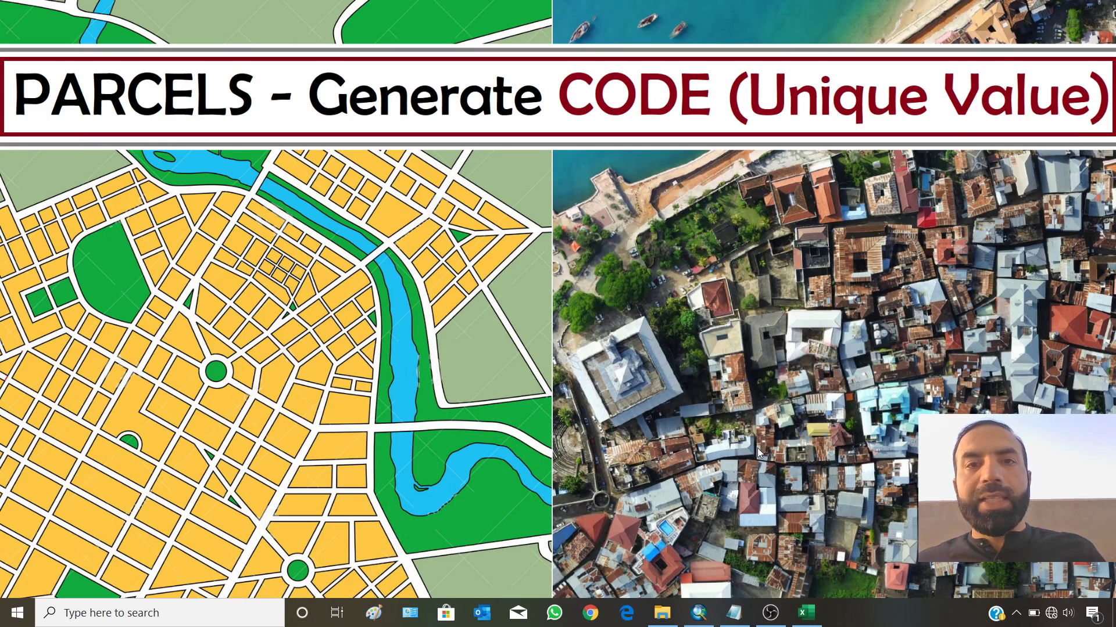
Bring the License_Buildings workbook back up and arrange it over the ArcMap parcel attribute table for comparison.
{"action": "left_click", "coordinate": [807, 613]}
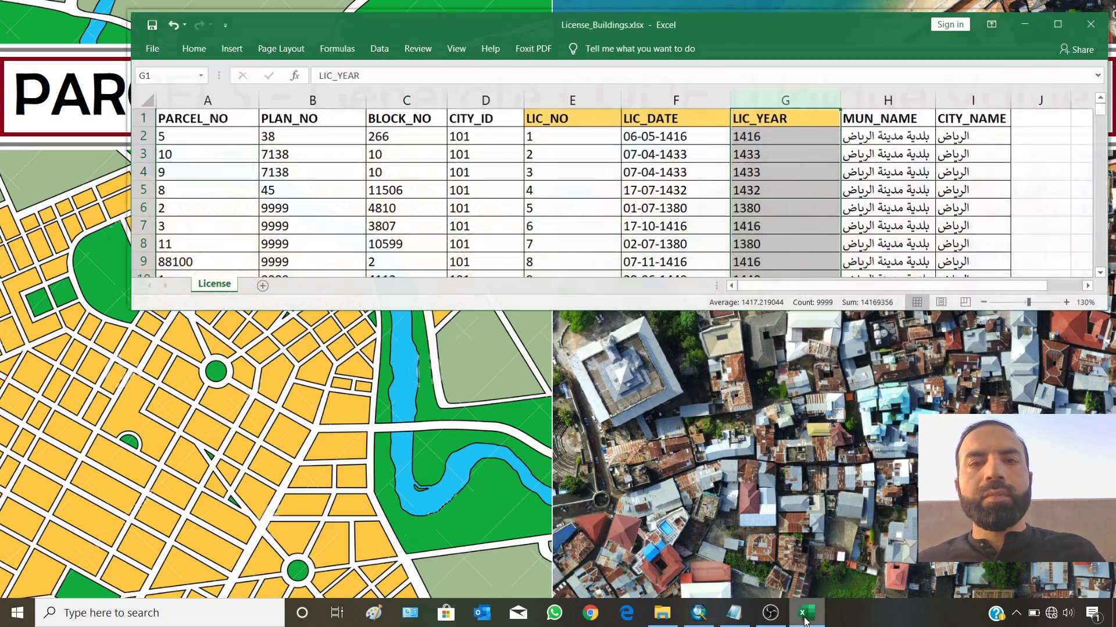
{"action": "left_click_drag", "start_coordinate": [525, 19], "coordinate": [421, 150]}
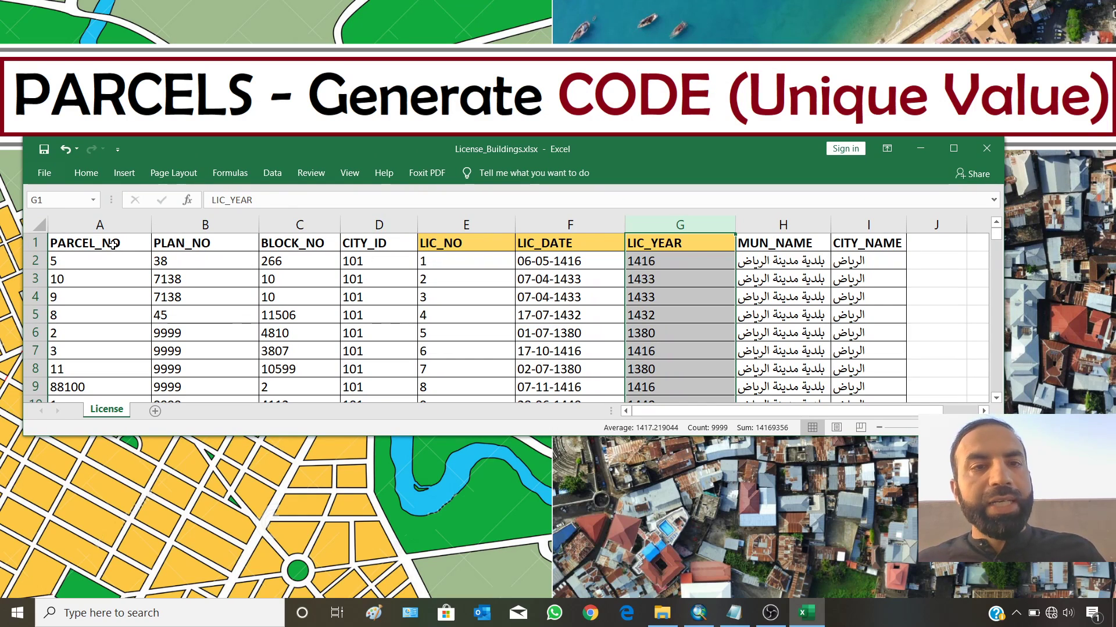
{"action": "left_click_drag", "start_coordinate": [283, 145], "coordinate": [384, 24]}
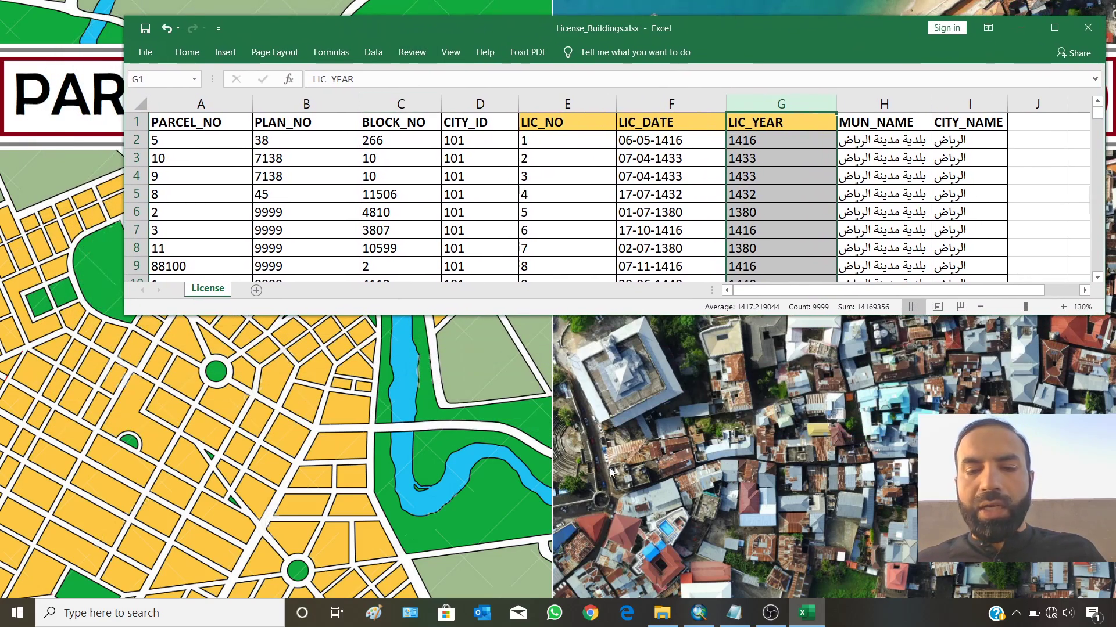
{"action": "left_click", "coordinate": [805, 617]}
{"action": "left_click", "coordinate": [805, 617]}
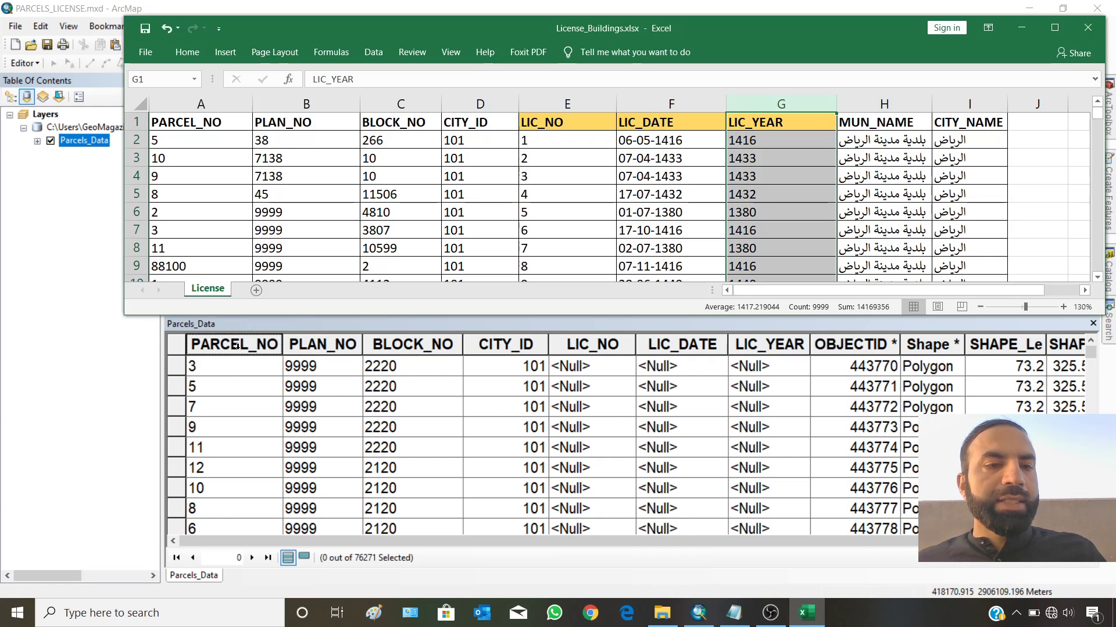
Compare the PARCEL_NO, PLAN_NO, BLOCK_NO and CITY_ID headers of the License sheet with the Parcels_Data fields.
{"action": "left_click", "coordinate": [214, 122]}
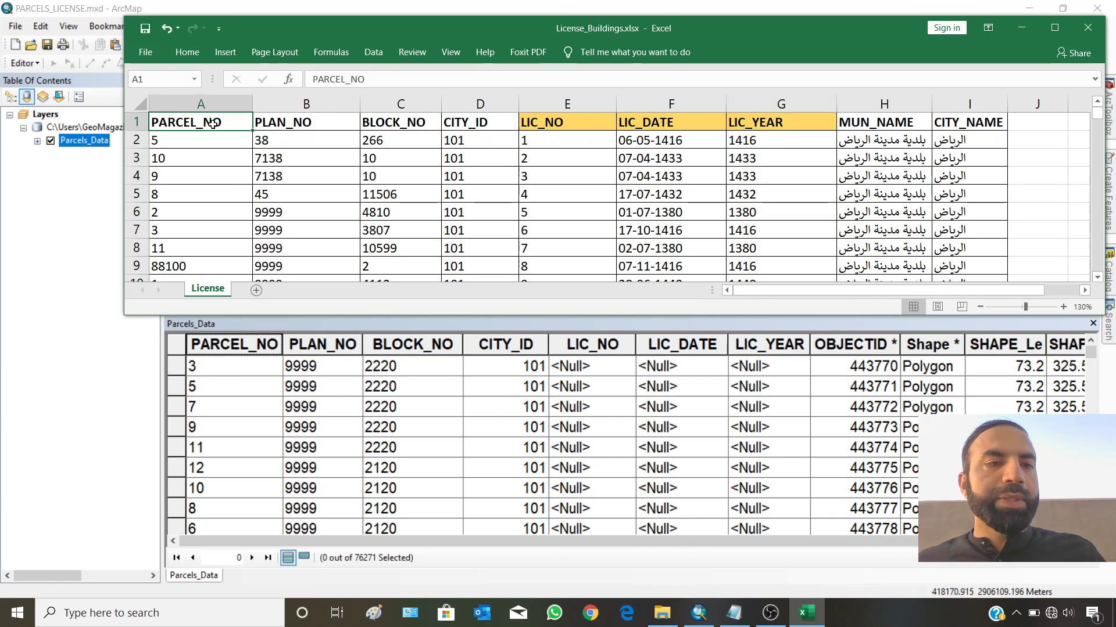
{"action": "left_click", "coordinate": [309, 122]}
{"action": "left_click", "coordinate": [394, 122]}
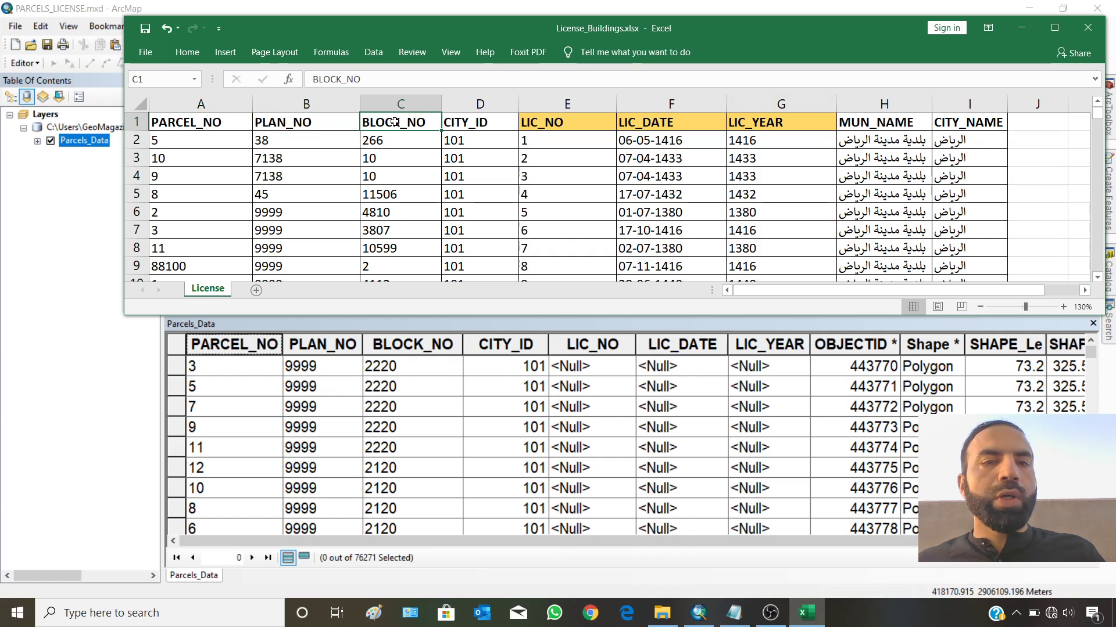
{"action": "left_click", "coordinate": [461, 123]}
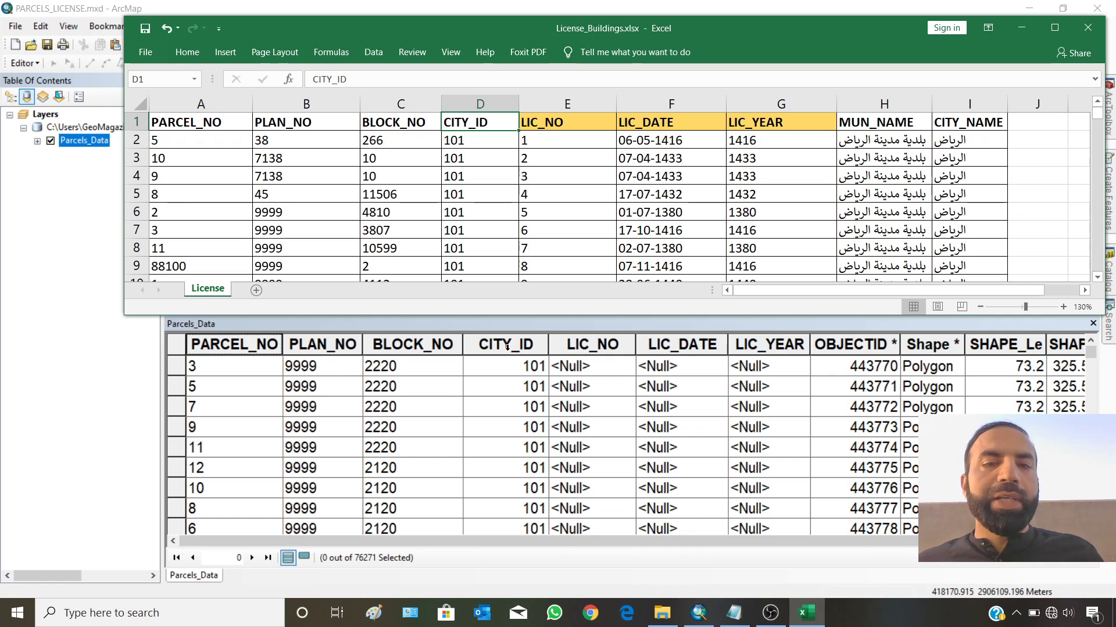
Minimise ArcMap and insert a blank column before LIC_NO in the License sheet.
{"action": "left_click", "coordinate": [1029, 8]}
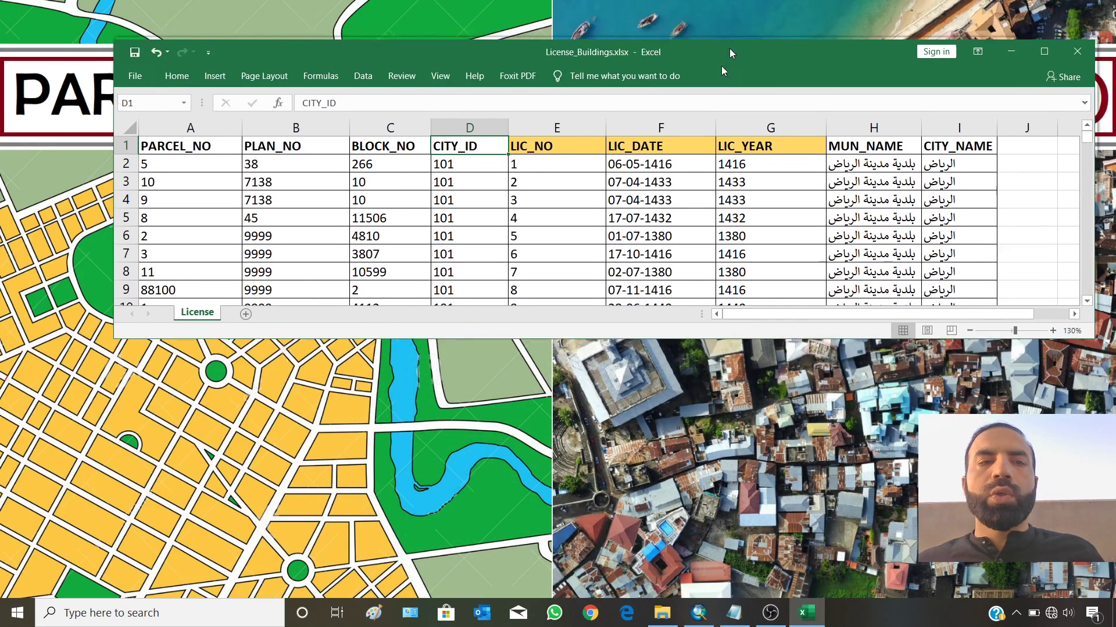
{"action": "left_click_drag", "start_coordinate": [730, 47], "coordinate": [633, 152]}
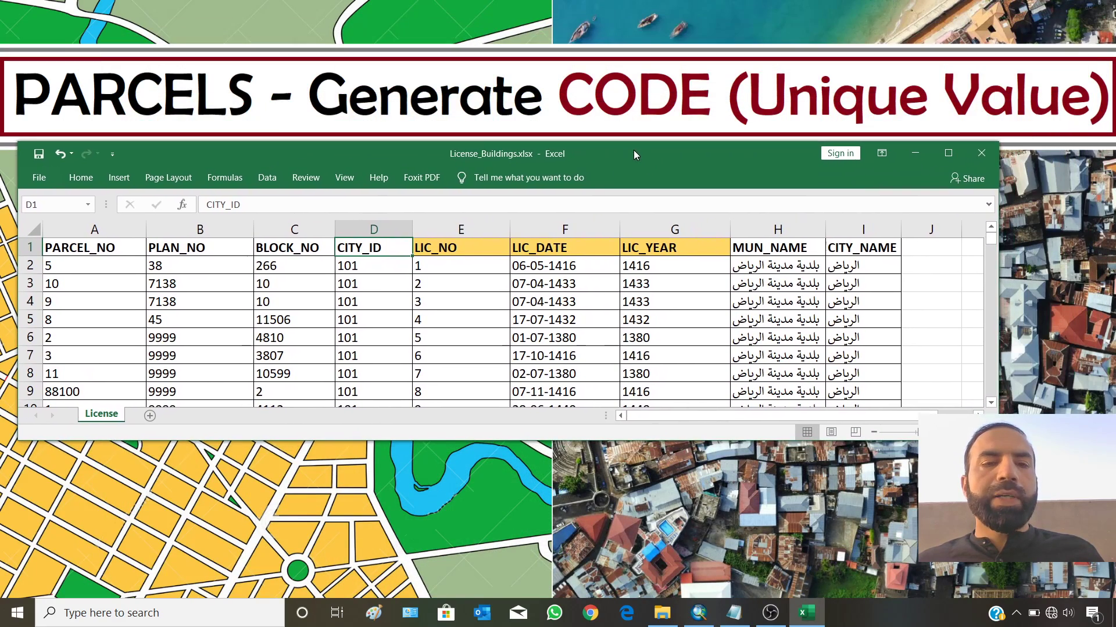
{"action": "left_click", "coordinate": [435, 230]}
{"action": "right_click", "coordinate": [436, 231]}
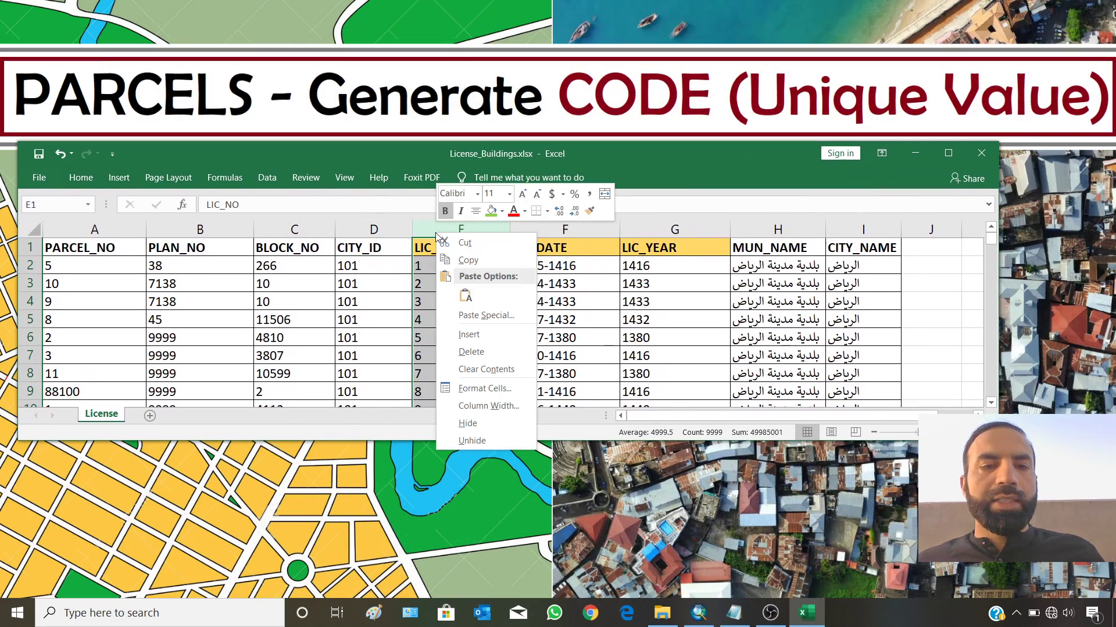
{"action": "left_click", "coordinate": [467, 337]}
{"action": "left_click", "coordinate": [448, 264]}
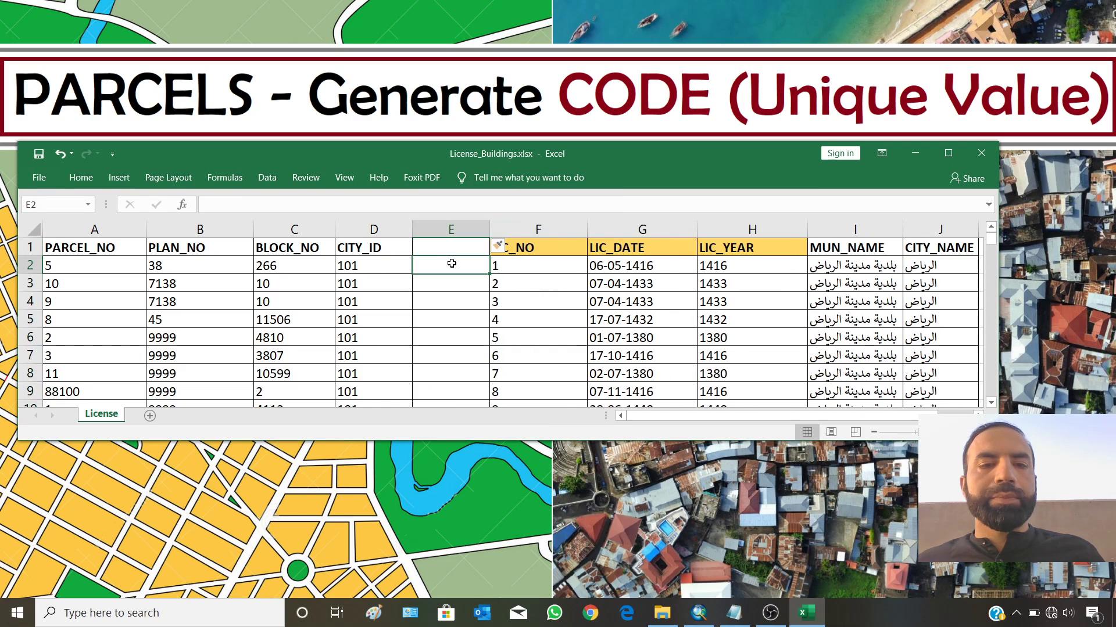
Widen the new blank column E and enter PARCEL_CODE as its header in E1.
{"action": "left_click_drag", "start_coordinate": [490, 229], "coordinate": [739, 230]}
{"action": "left_click", "coordinate": [464, 251]}
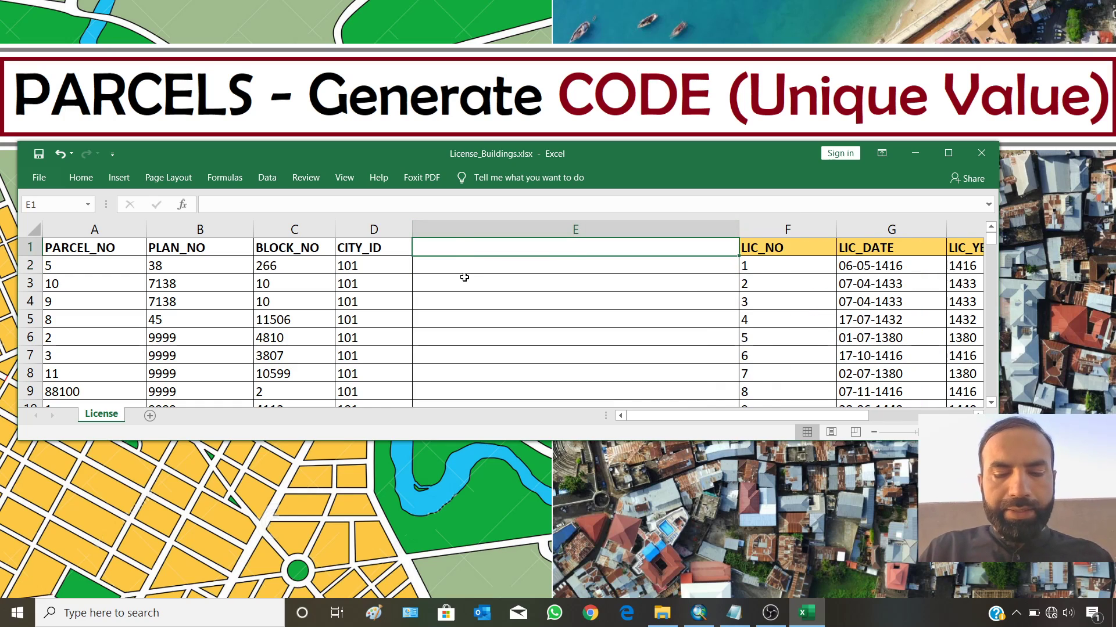
{"action": "type", "text": "PARCEL"}
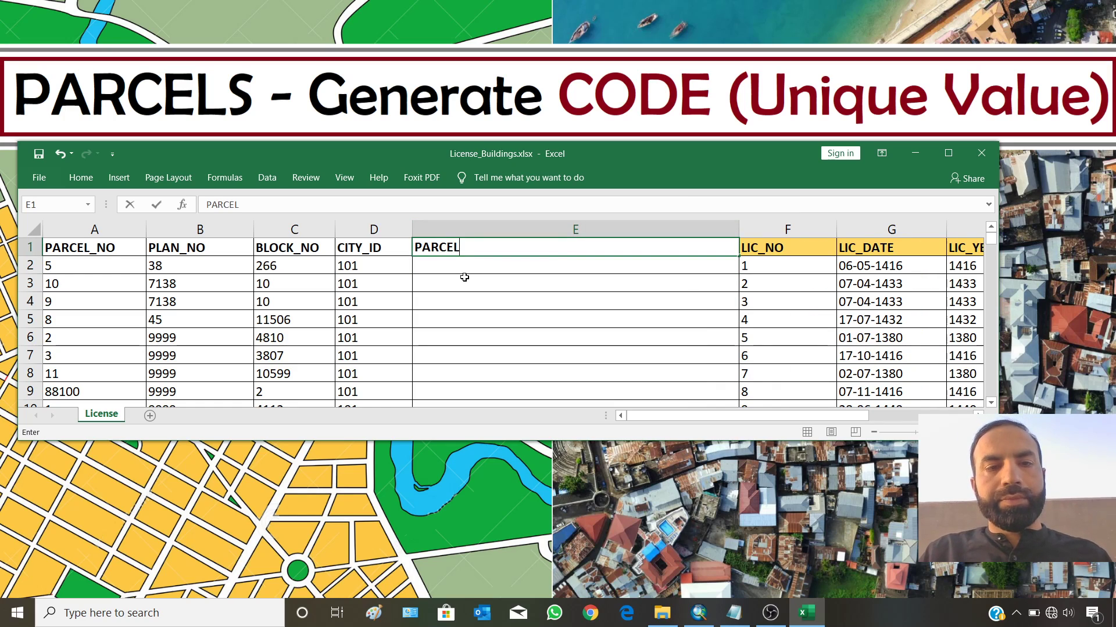
{"action": "type", "text": "_CODE"}
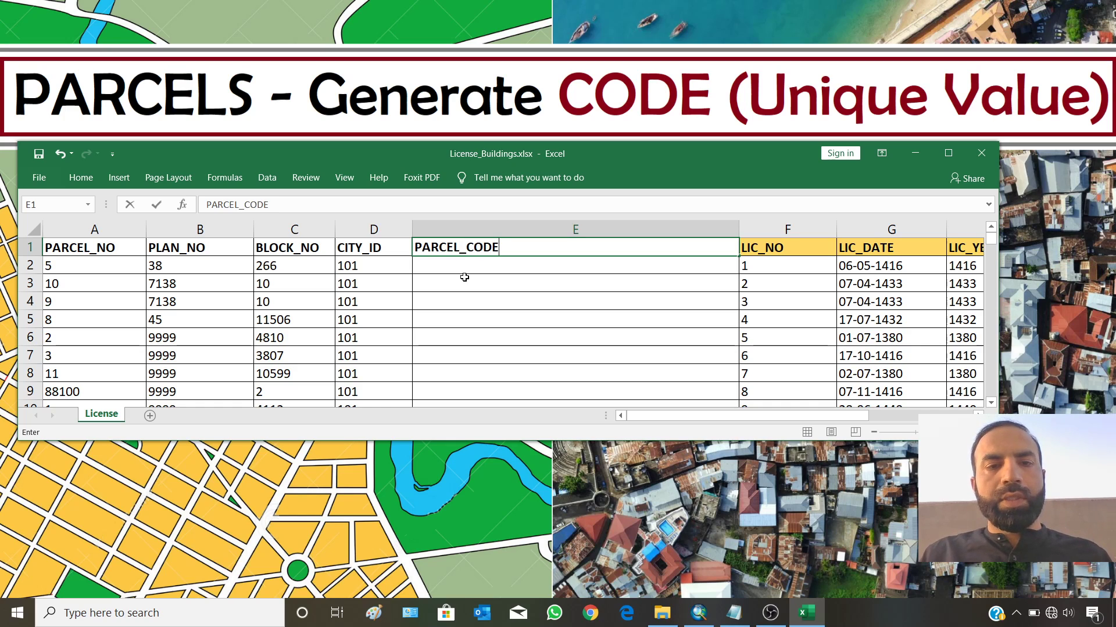
{"action": "key", "text": "Return"}
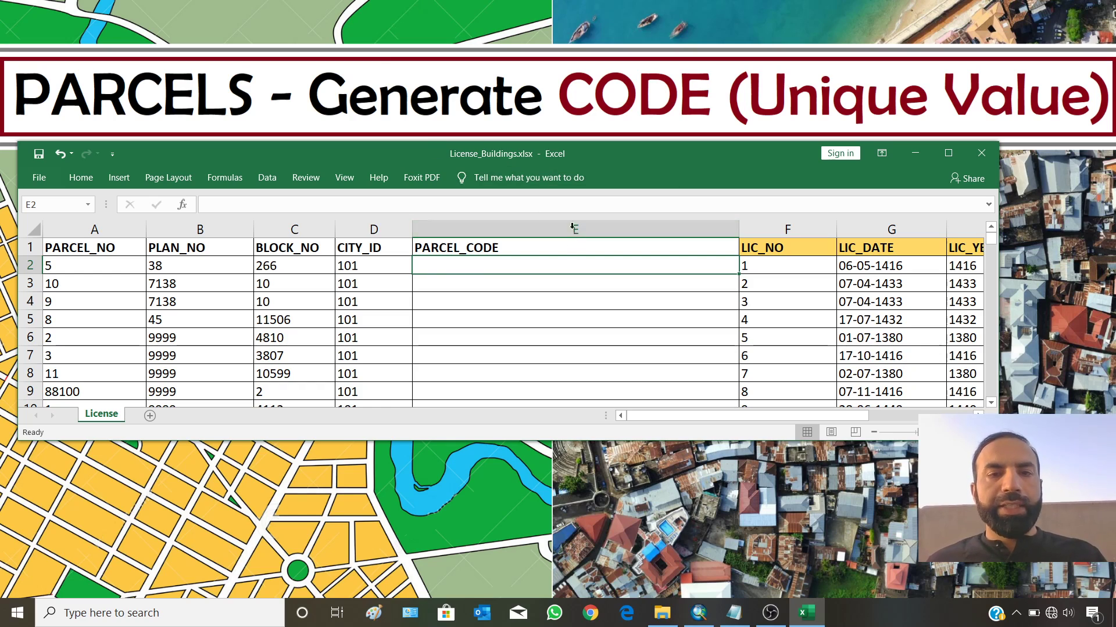
Enter =CONCATENATE(A2,"-",B2,"-",C2,"-",D2) in E2 to join the parcel, plan, block and city numbers with hyphens.
{"action": "type", "text": "=CON"}
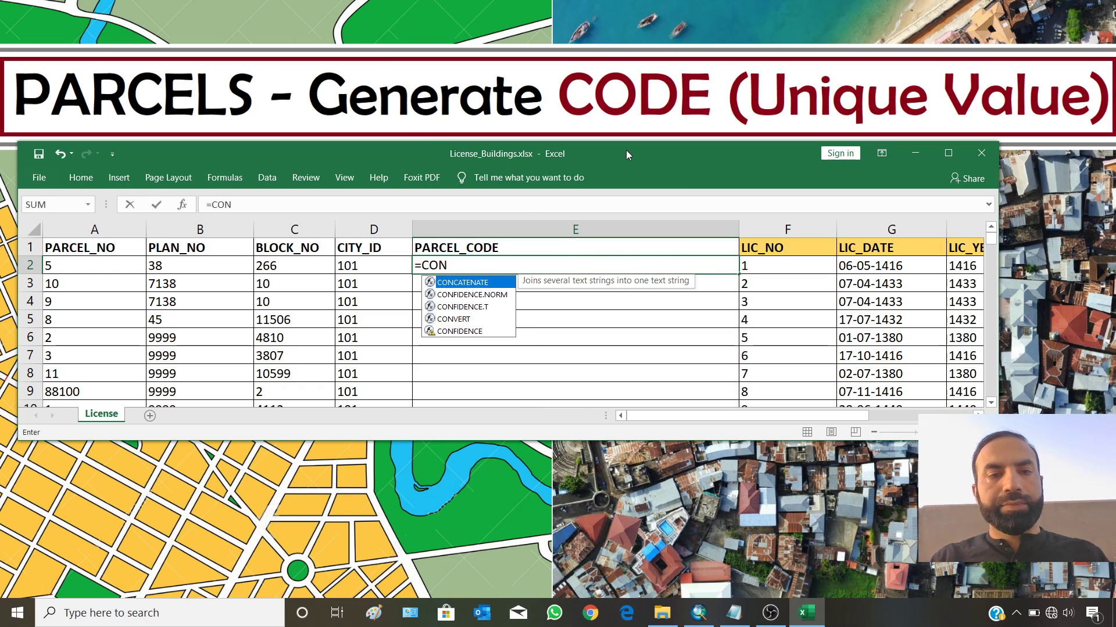
{"action": "type", "text": "CATENATE"}
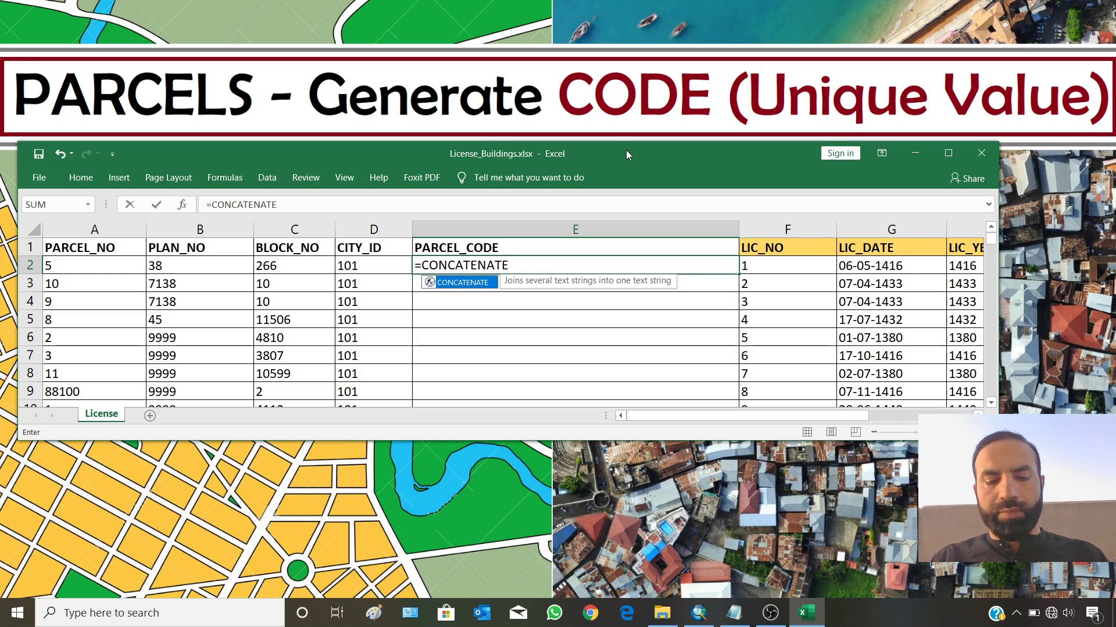
{"action": "type", "text": "("}
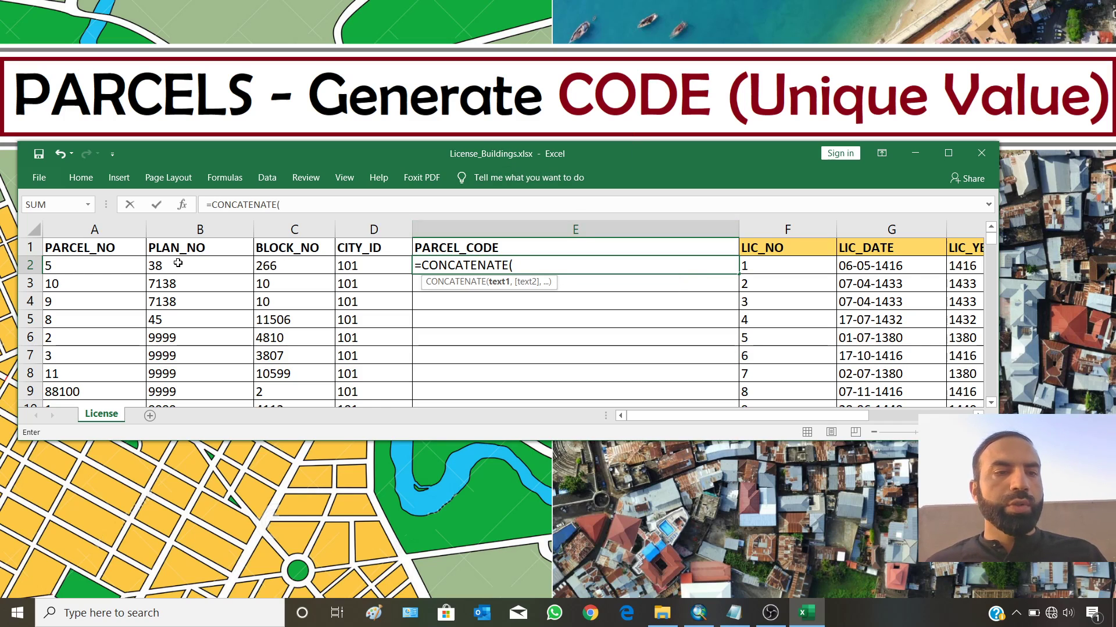
{"action": "left_click", "coordinate": [119, 266]}
{"action": "type", "text": ",\"-"}
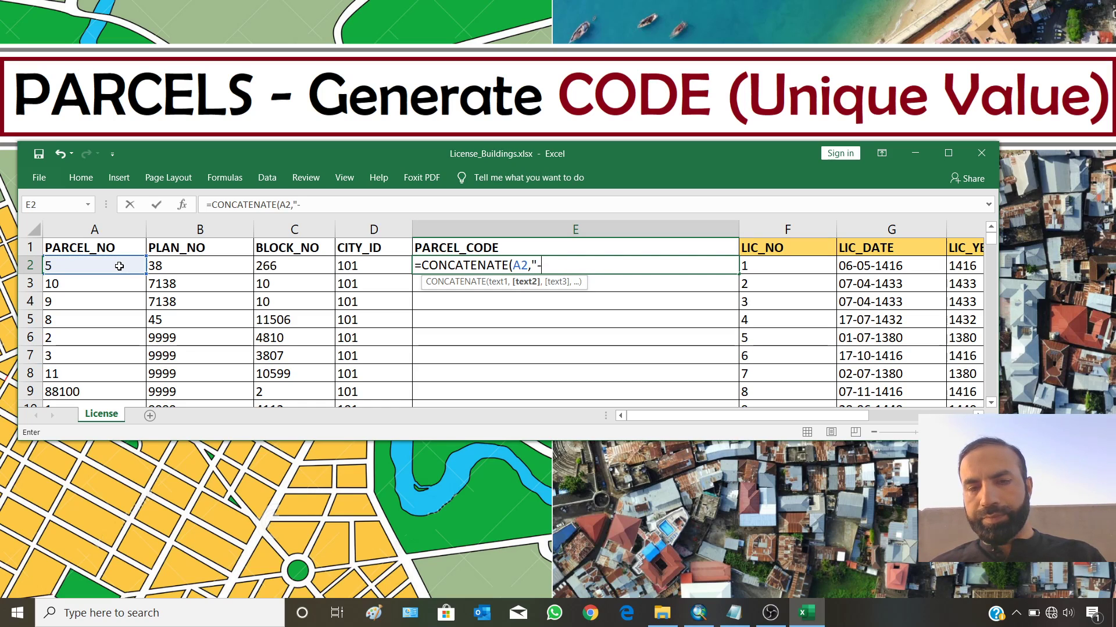
{"action": "type", "text": "\","}
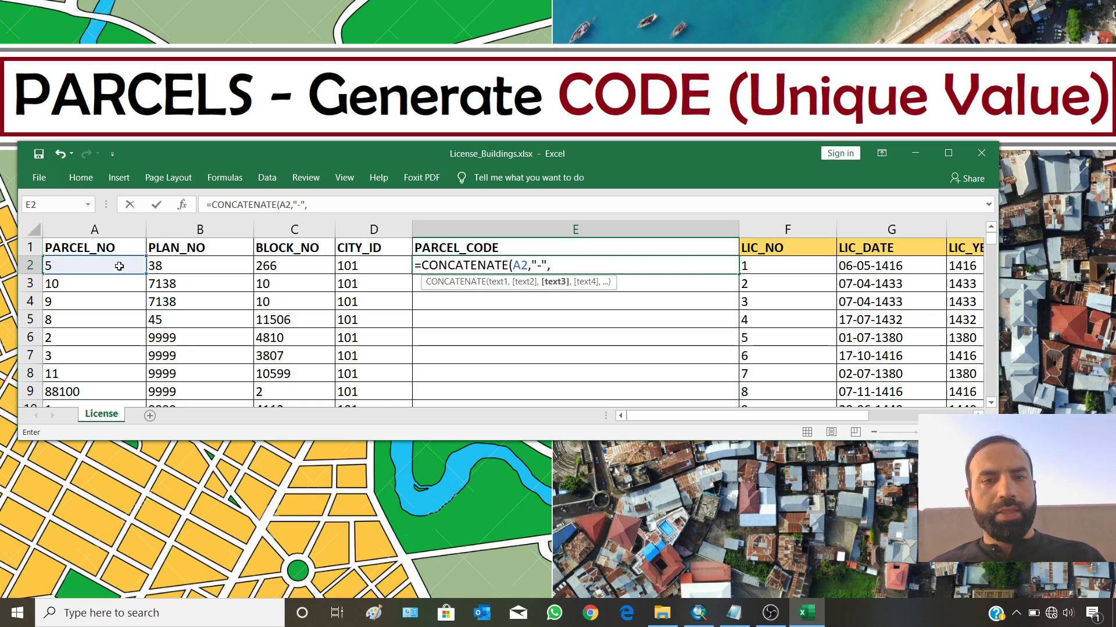
{"action": "left_click", "coordinate": [175, 264]}
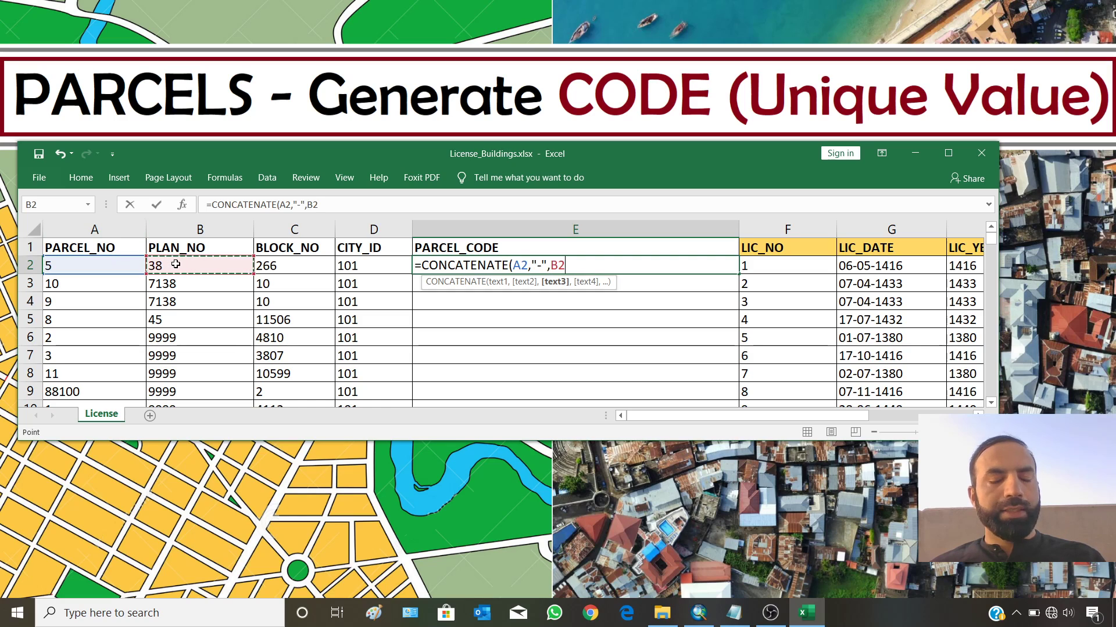
{"action": "type", "text": ",\"-\""}
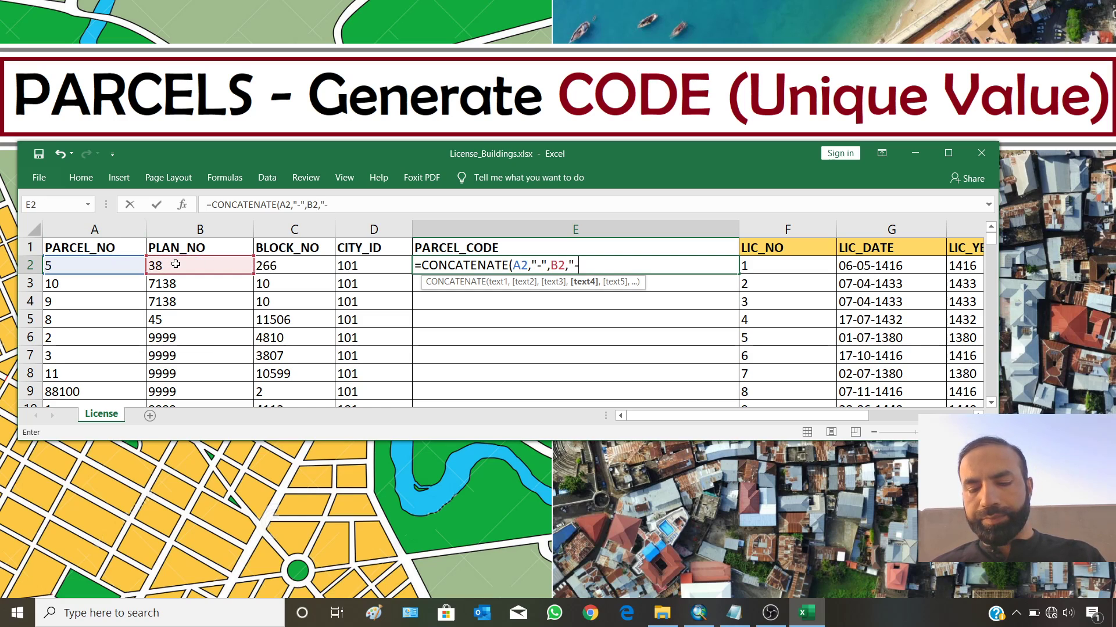
{"action": "type", "text": ","}
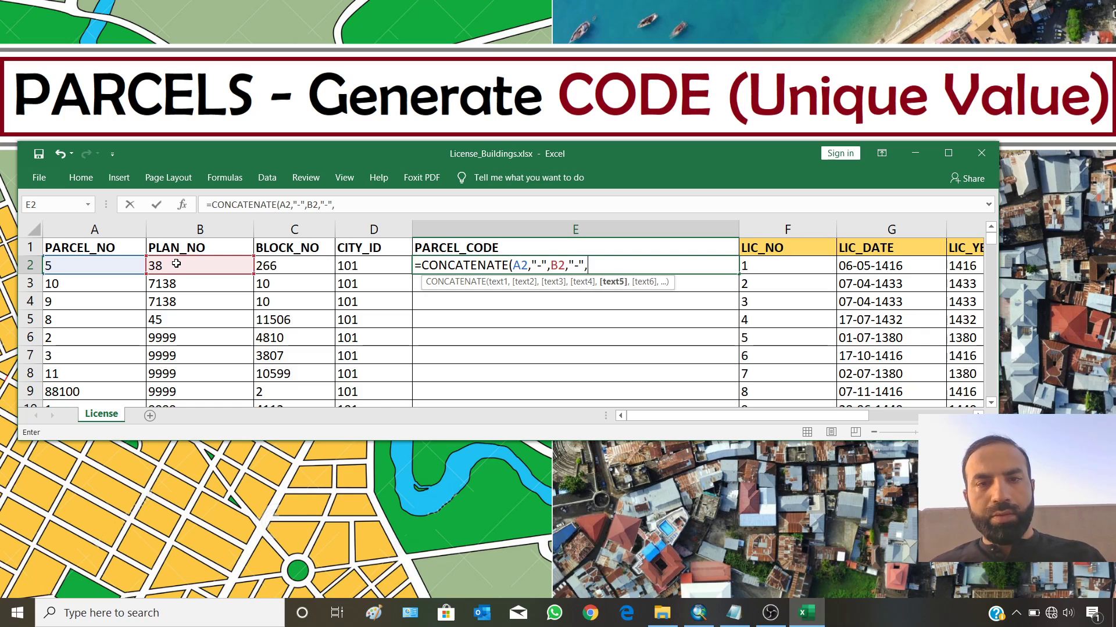
{"action": "left_click", "coordinate": [288, 267]}
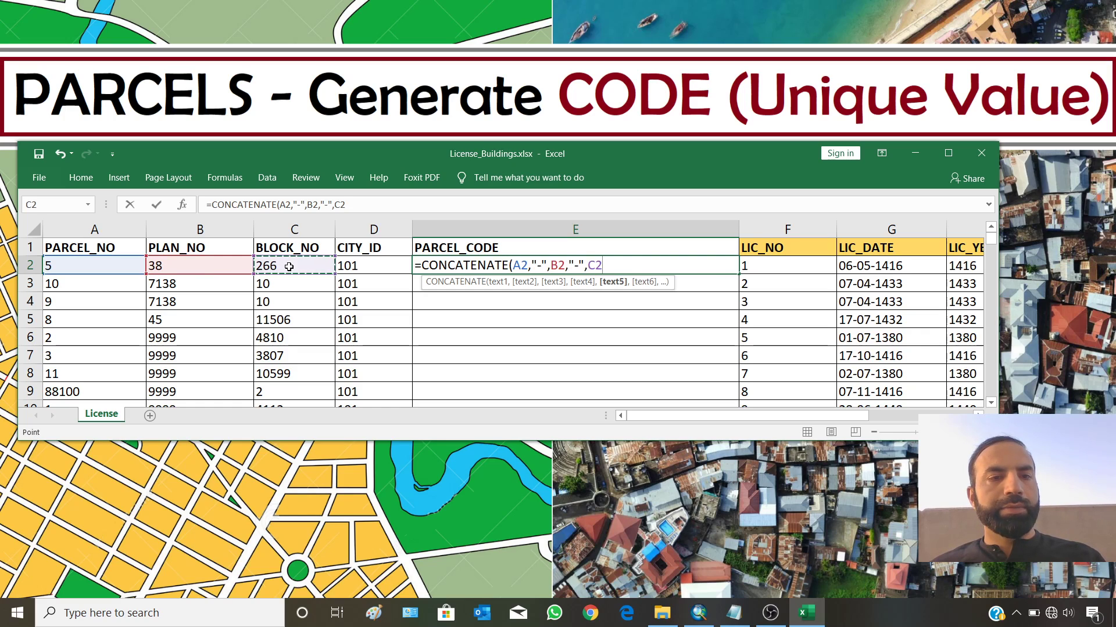
{"action": "type", "text": ","}
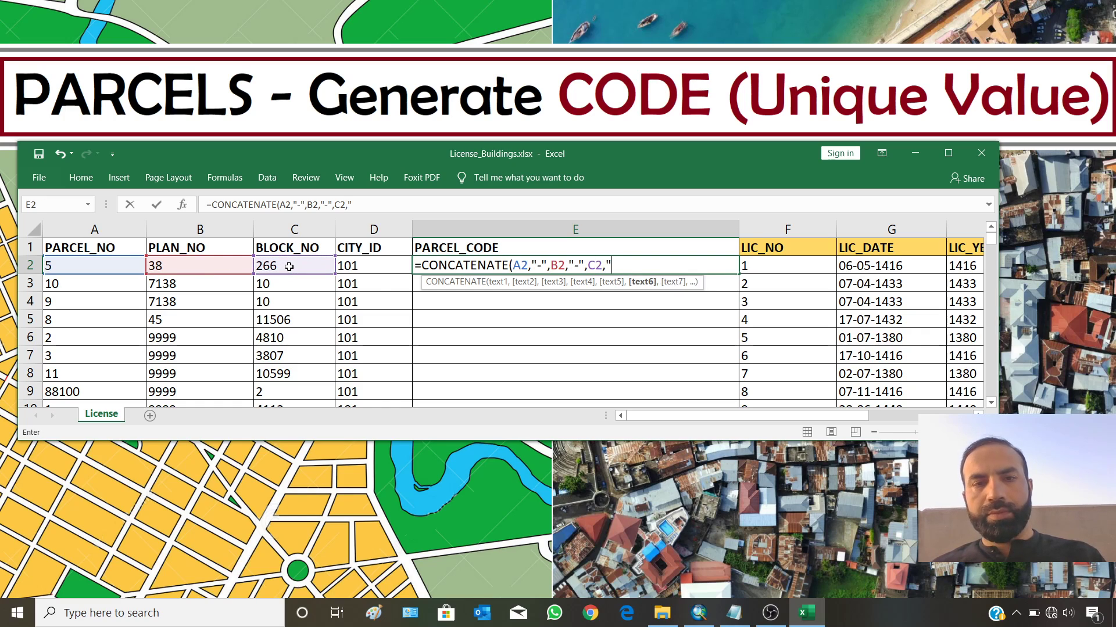
{"action": "type", "text": "\"-\","}
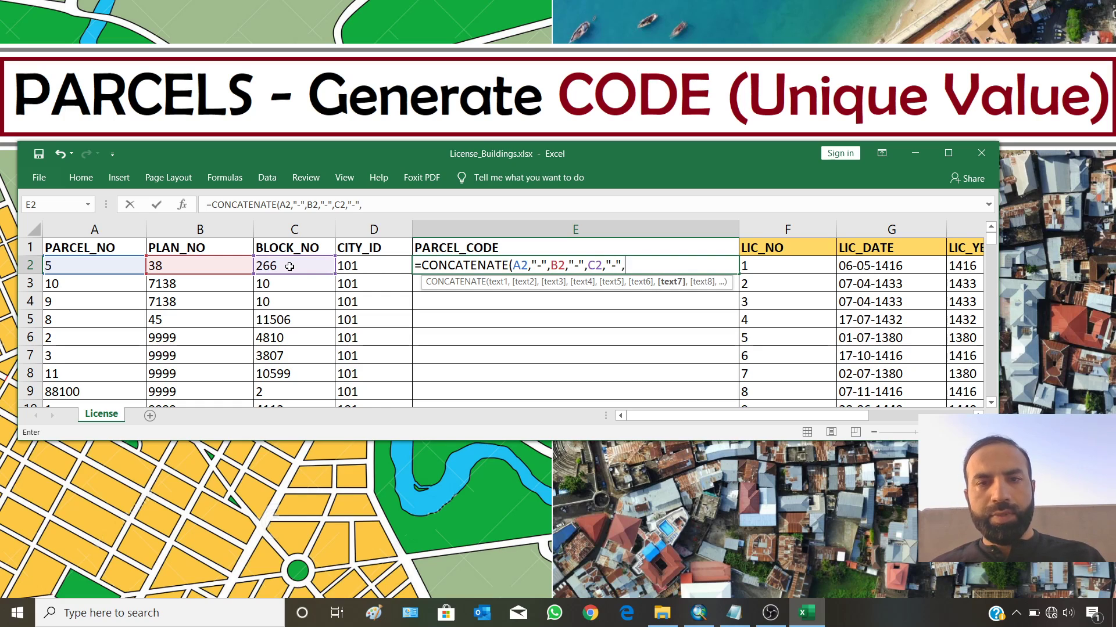
{"action": "left_click", "coordinate": [368, 268]}
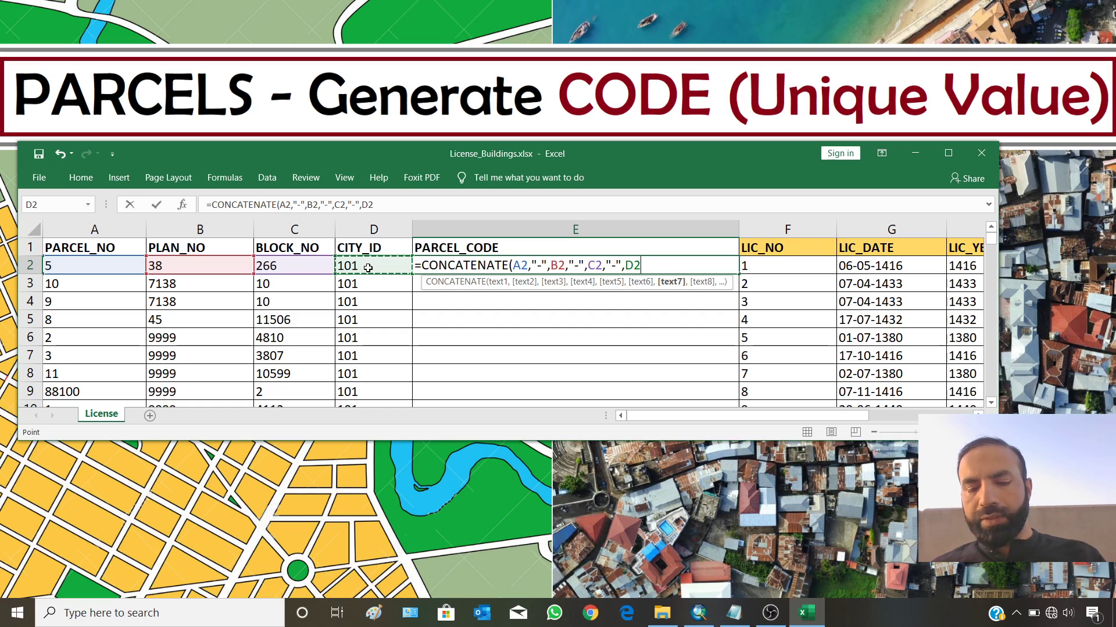
{"action": "type", "text": ")"}
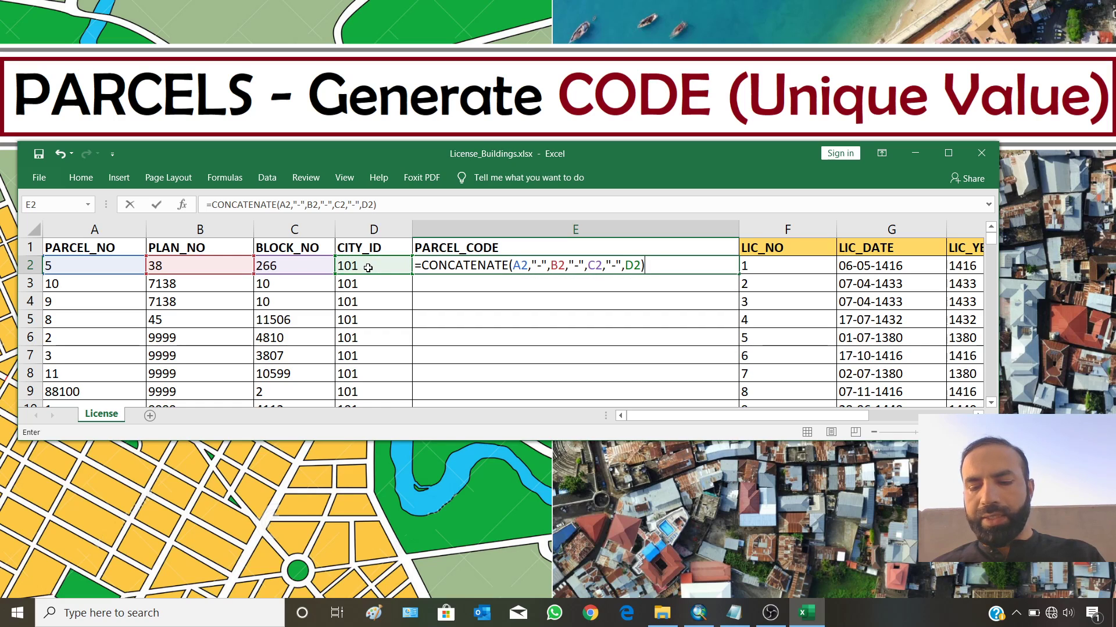
{"action": "key", "text": "Return"}
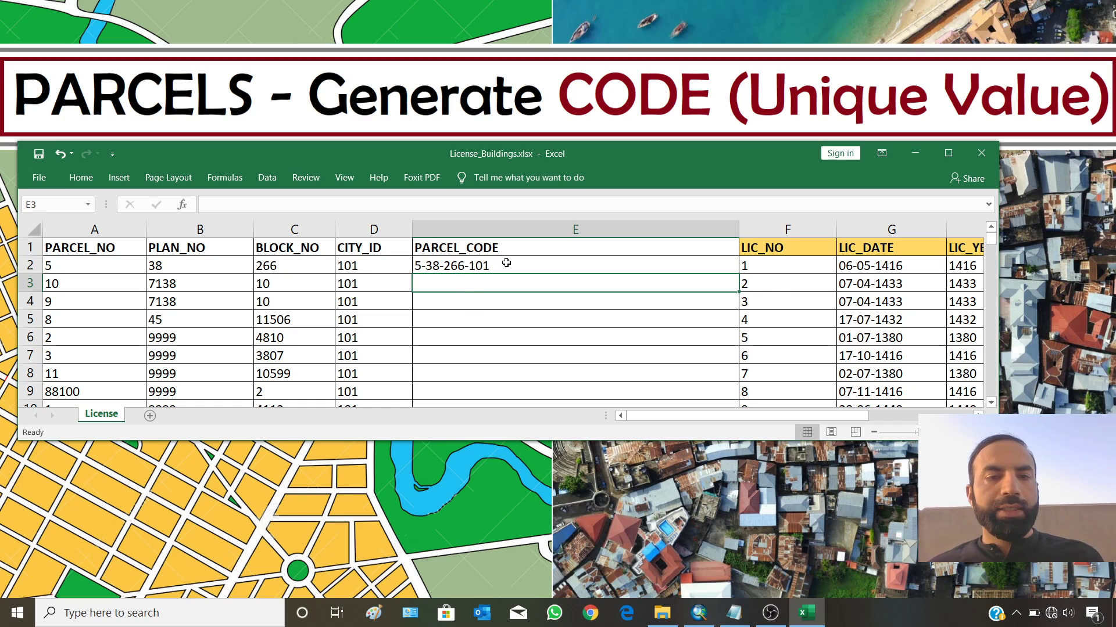
Fill the E2 formula down the whole PARCEL_CODE column and look over the generated codes.
{"action": "left_click", "coordinate": [504, 265]}
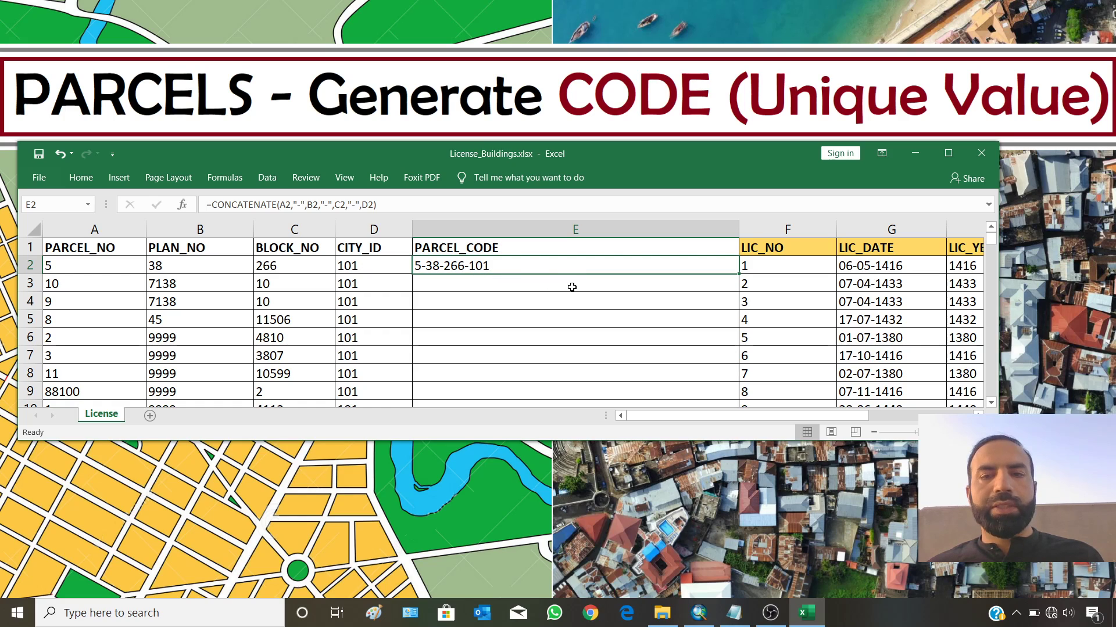
{"action": "double_click", "coordinate": [737, 273]}
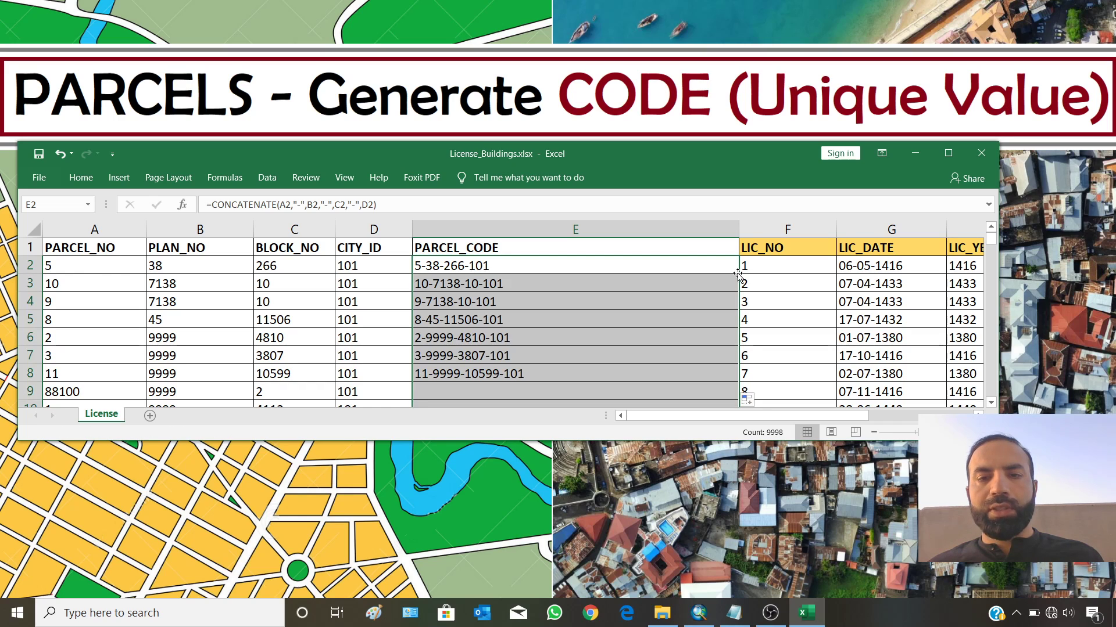
{"action": "scroll", "coordinate": [570, 330], "scroll_direction": "down", "scroll_amount": 19}
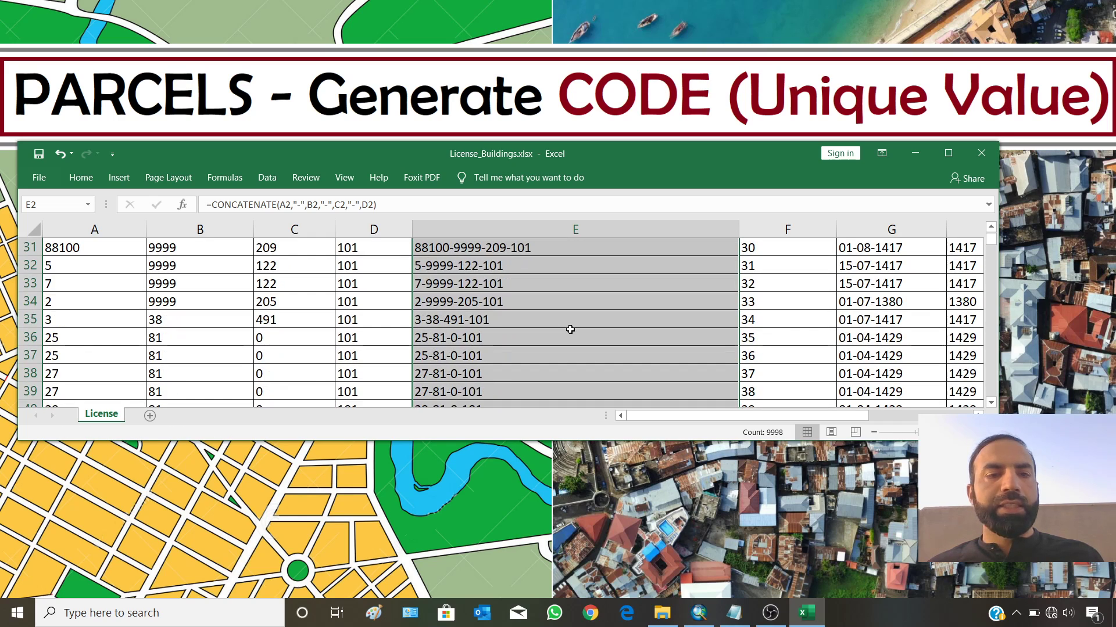
{"action": "scroll", "coordinate": [570, 330], "scroll_direction": "up", "scroll_amount": 19}
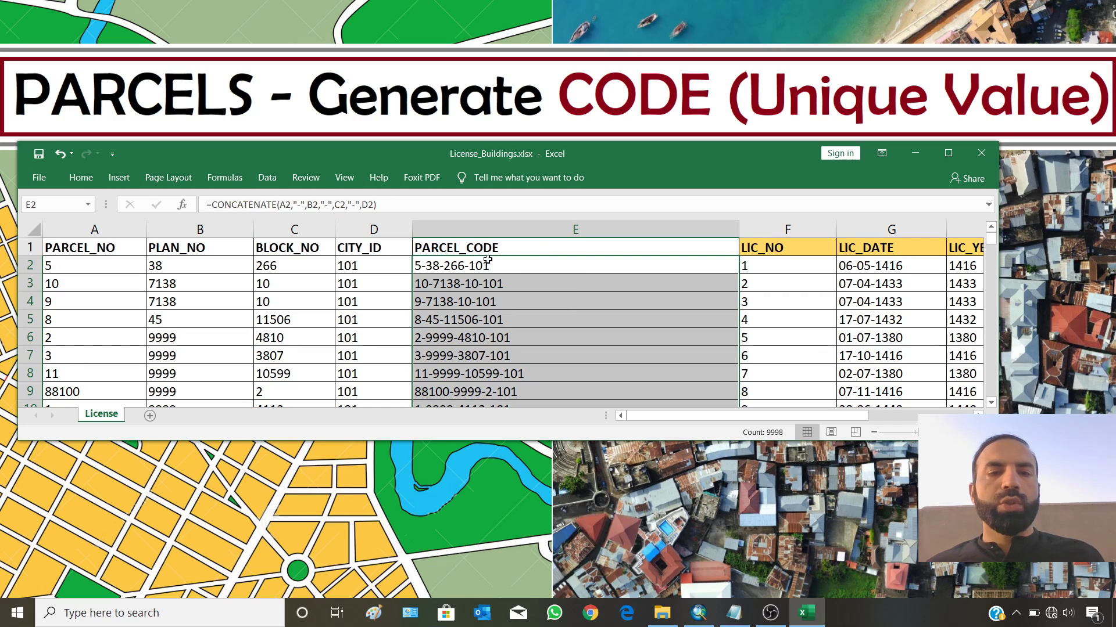
{"action": "scroll", "coordinate": [549, 308], "scroll_direction": "down", "scroll_amount": 9}
{"action": "scroll", "coordinate": [549, 302], "scroll_direction": "up", "scroll_amount": 9}
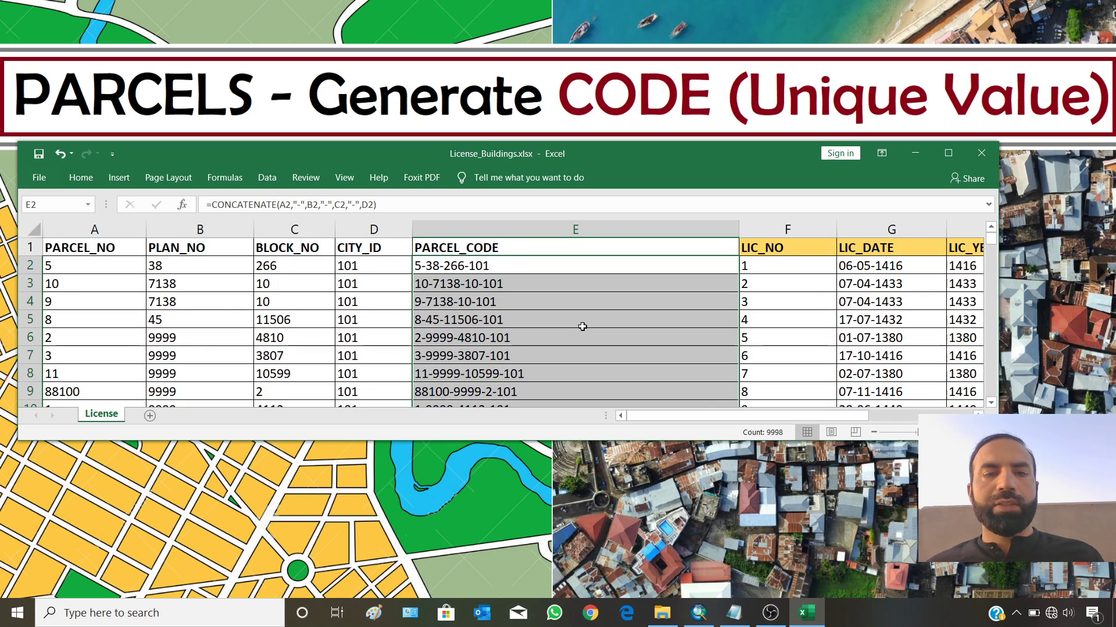
Replace the PARCEL_CODE formulas with their plain values in place and save the workbook.
{"action": "right_click", "coordinate": [559, 268]}
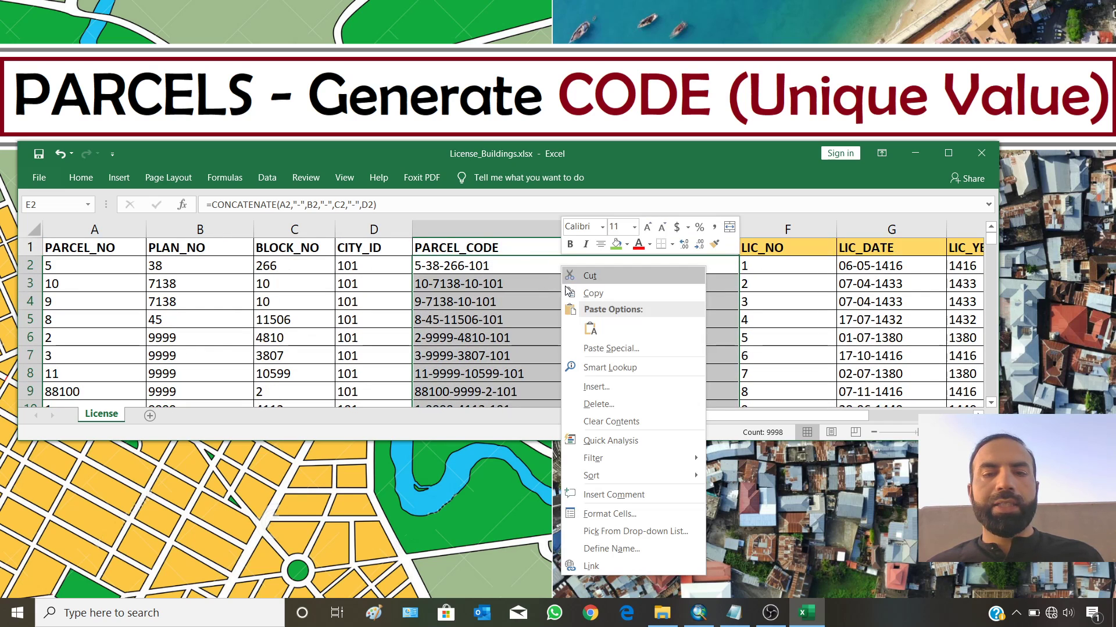
{"action": "left_click", "coordinate": [591, 293]}
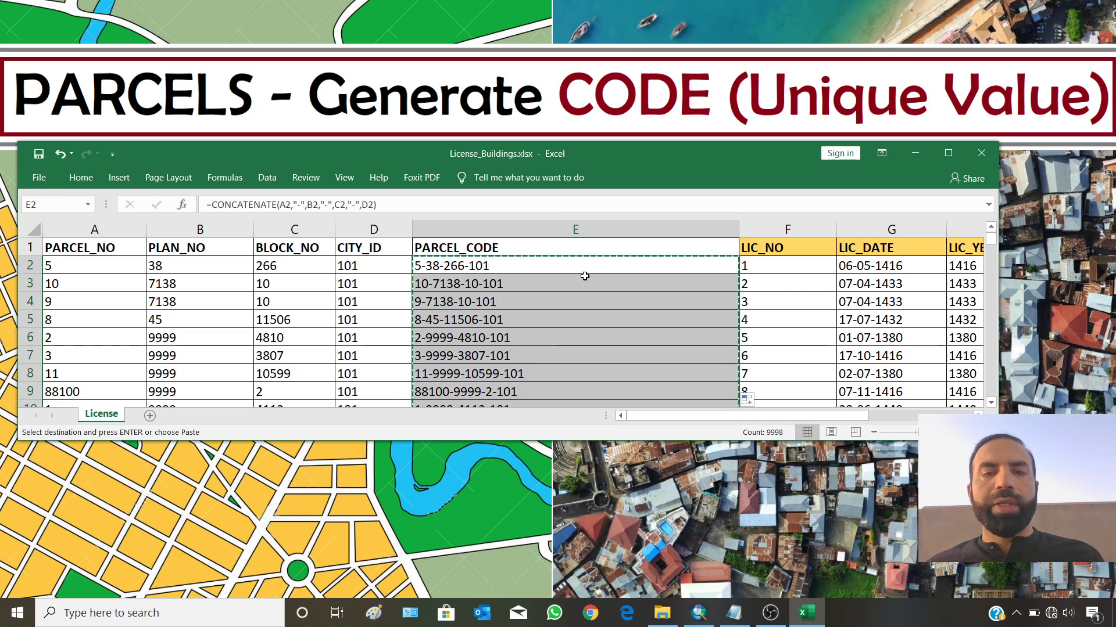
{"action": "right_click", "coordinate": [566, 267]}
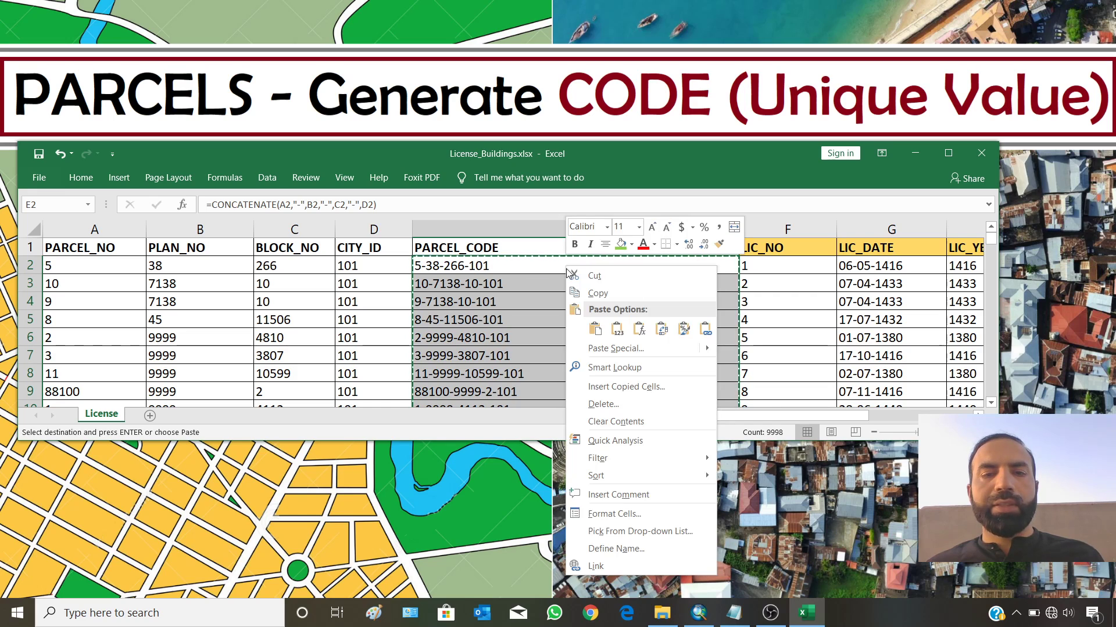
{"action": "left_click", "coordinate": [613, 334]}
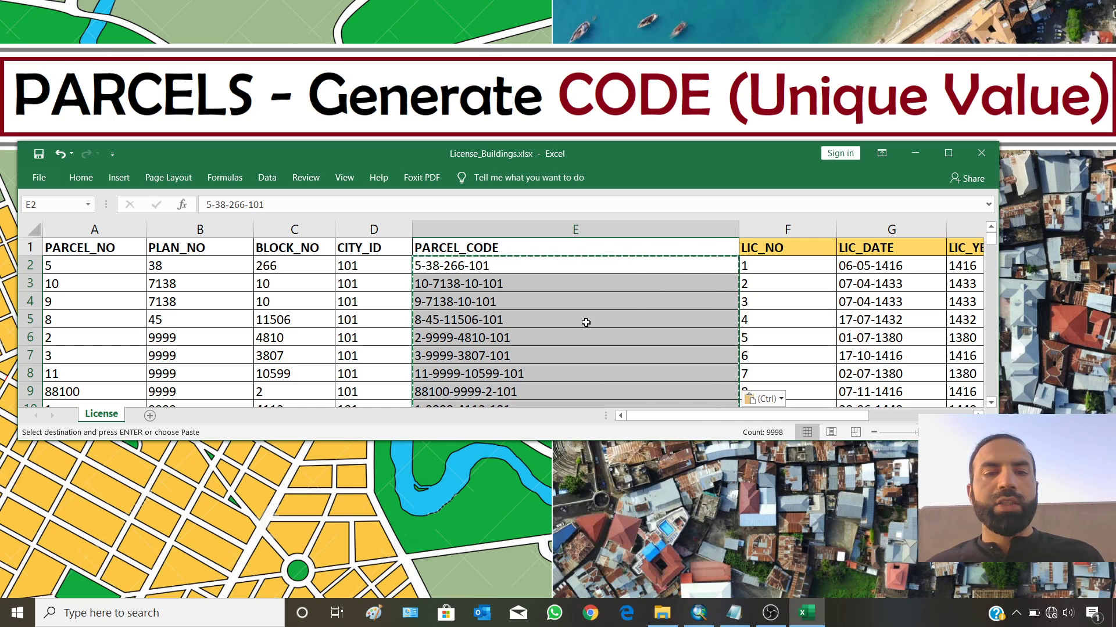
{"action": "left_click", "coordinate": [39, 154]}
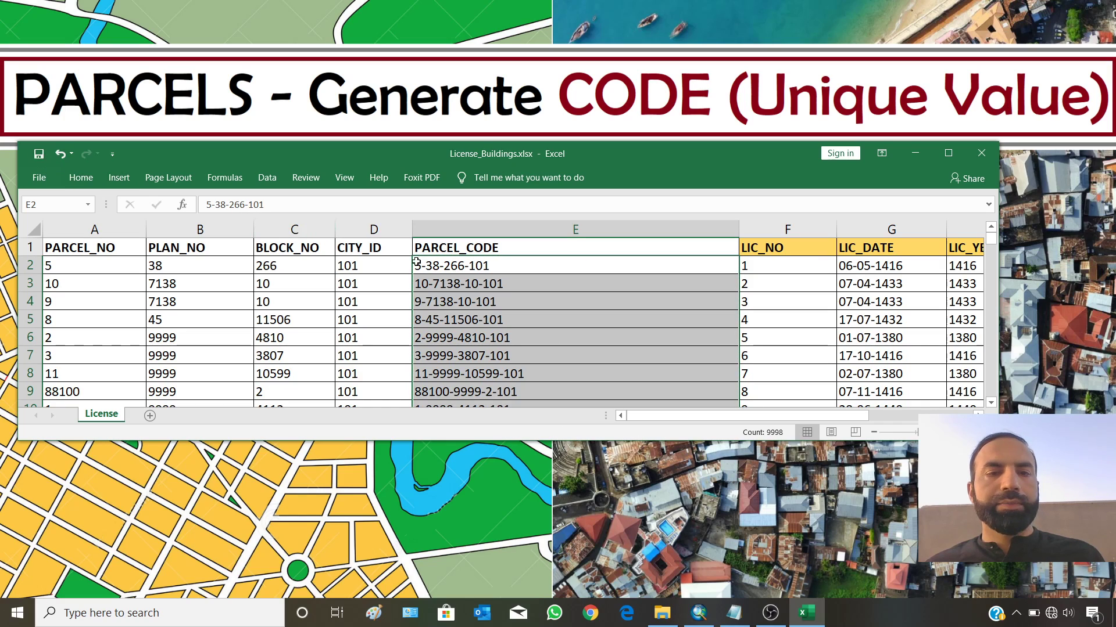
Check the contents of the PARCEL_CODE cells E2 to E5.
{"action": "left_click", "coordinate": [482, 268]}
{"action": "left_click", "coordinate": [487, 285]}
{"action": "left_click", "coordinate": [487, 301]}
{"action": "left_click", "coordinate": [488, 319]}
{"action": "left_click", "coordinate": [476, 301]}
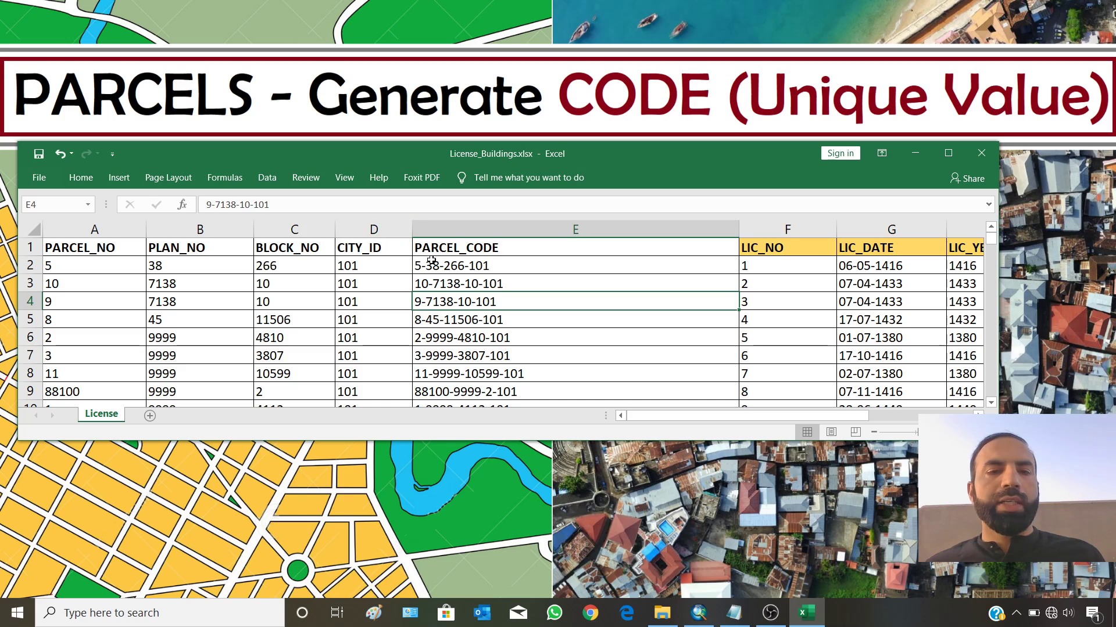
{"action": "left_click", "coordinate": [460, 264]}
Give the PARCEL_CODE header in E1 a green fill and narrow column E to fit the codes.
{"action": "left_click", "coordinate": [448, 242]}
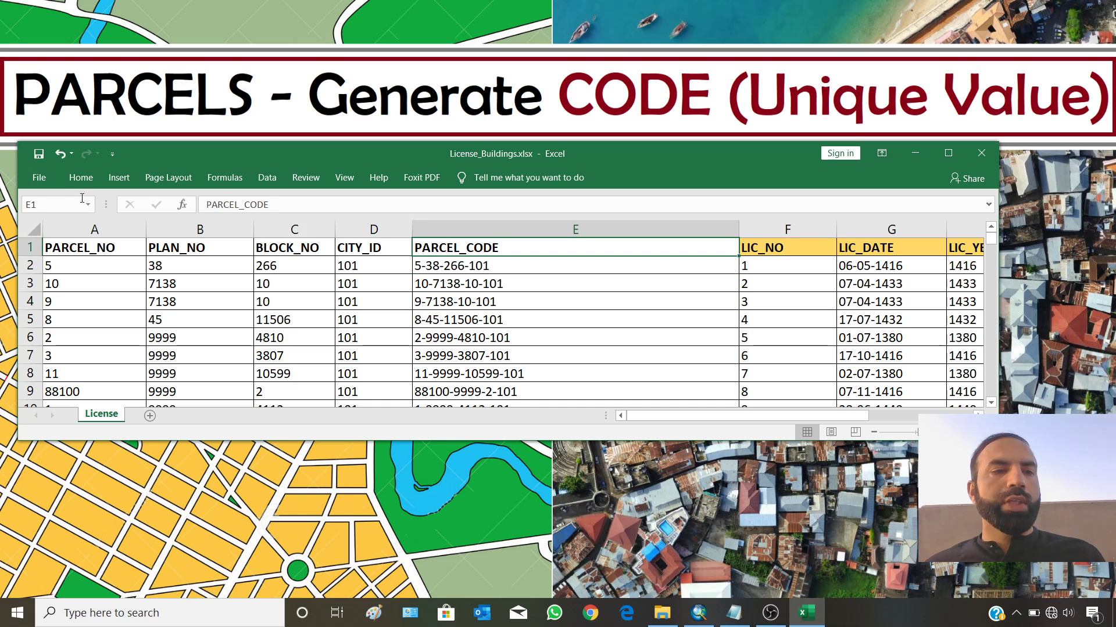
{"action": "left_click", "coordinate": [81, 177]}
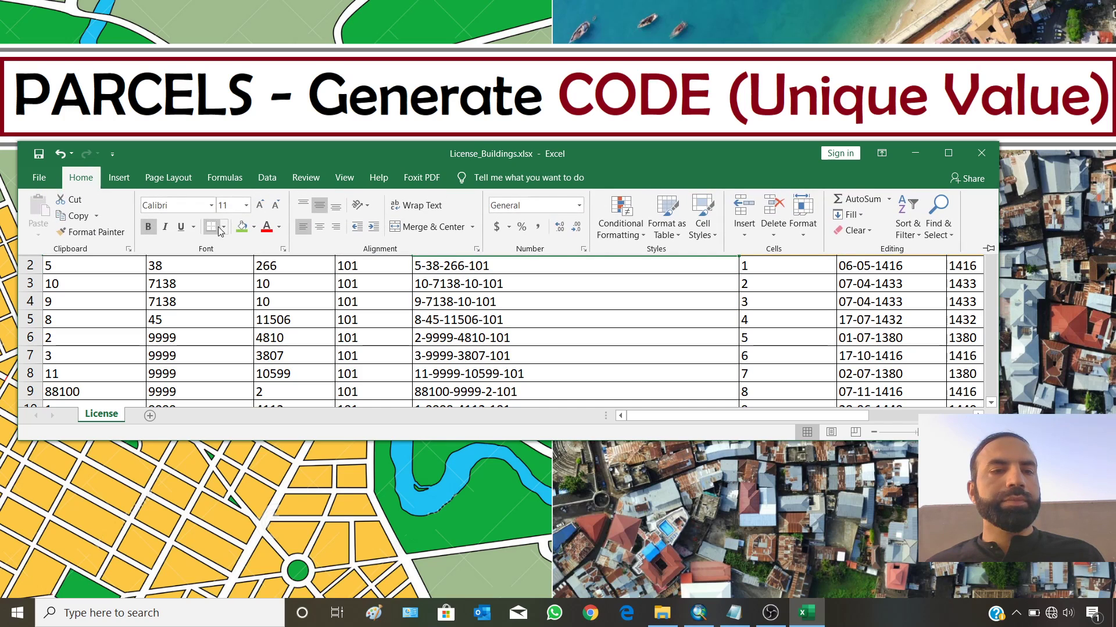
{"action": "left_click", "coordinate": [458, 295]}
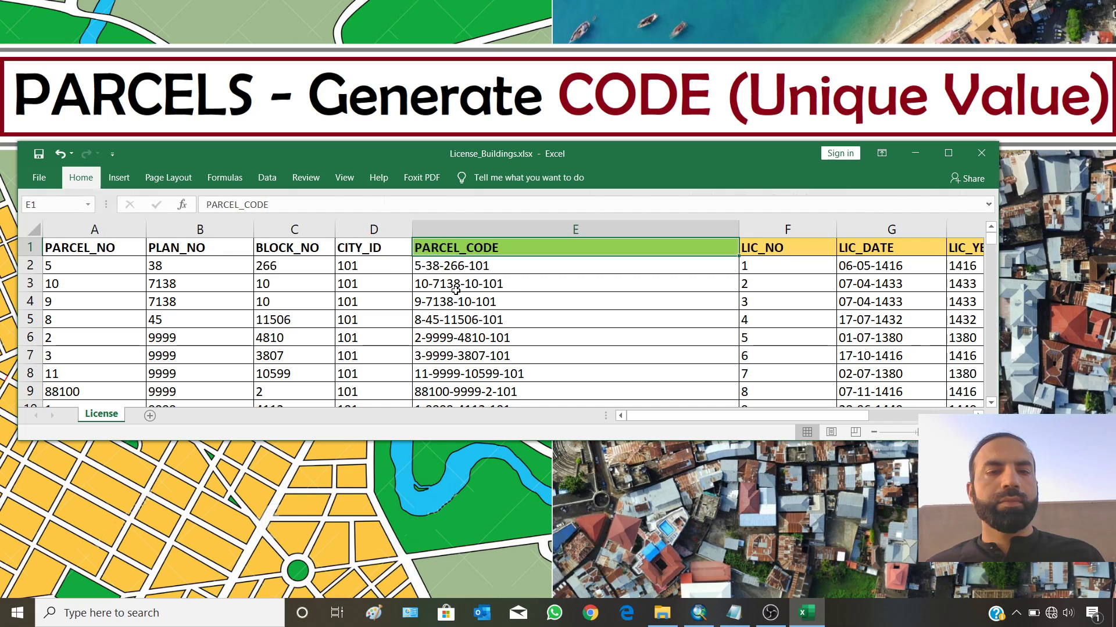
{"action": "left_click", "coordinate": [482, 266]}
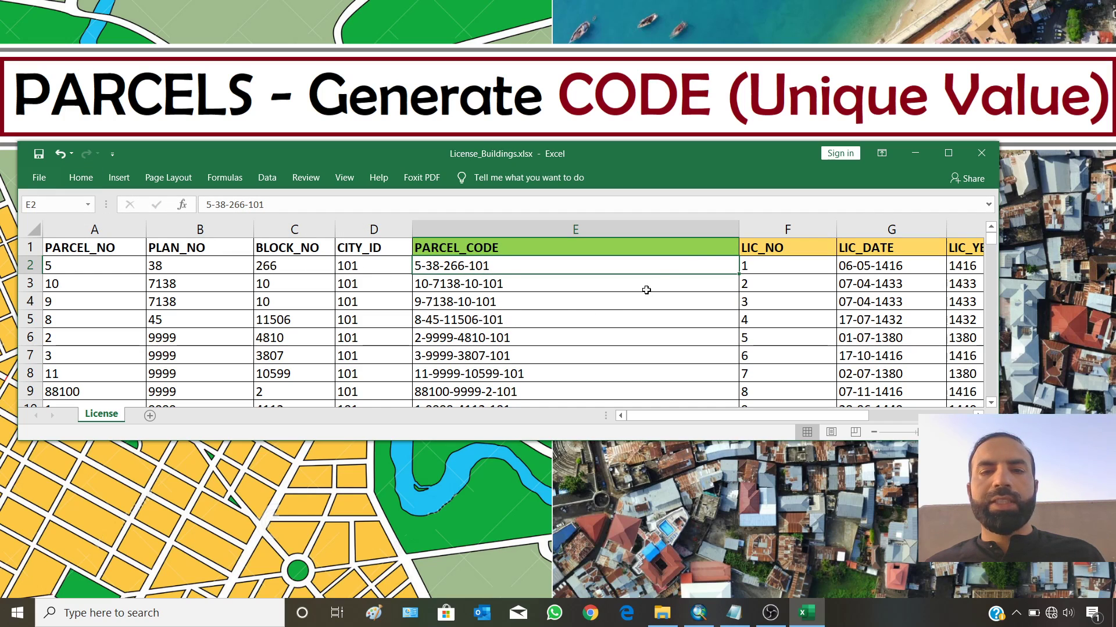
{"action": "left_click_drag", "start_coordinate": [738, 227], "coordinate": [574, 229]}
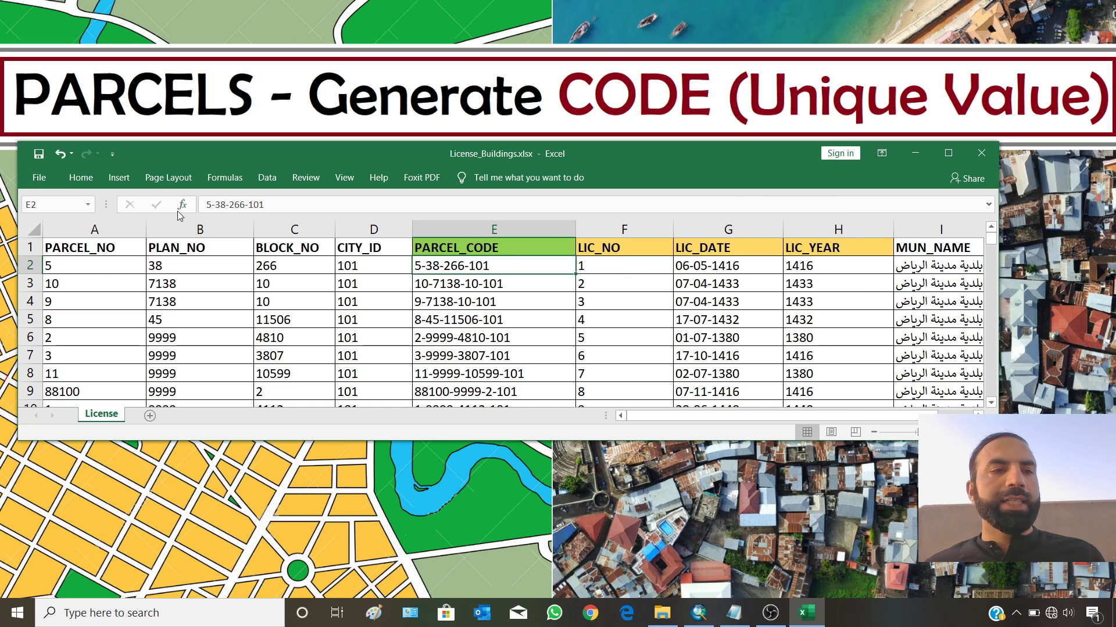
Save the License_Buildings workbook, minimise it and switch to the PARCELS_LICENSE map in ArcMap.
{"action": "left_click", "coordinate": [38, 154]}
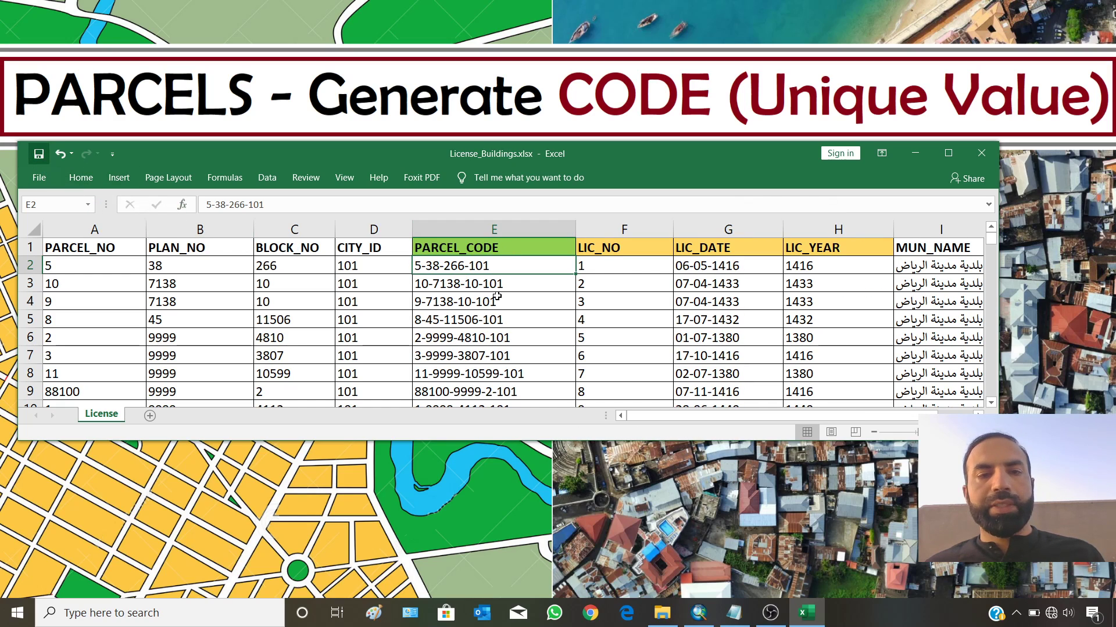
{"action": "left_click", "coordinate": [915, 154]}
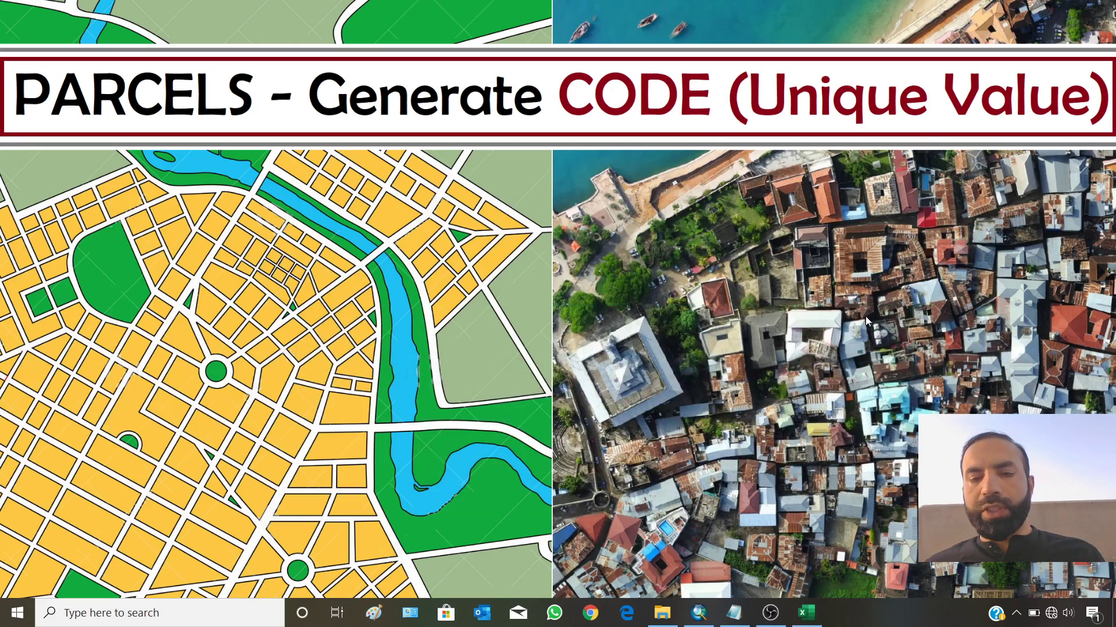
{"action": "left_click", "coordinate": [699, 613]}
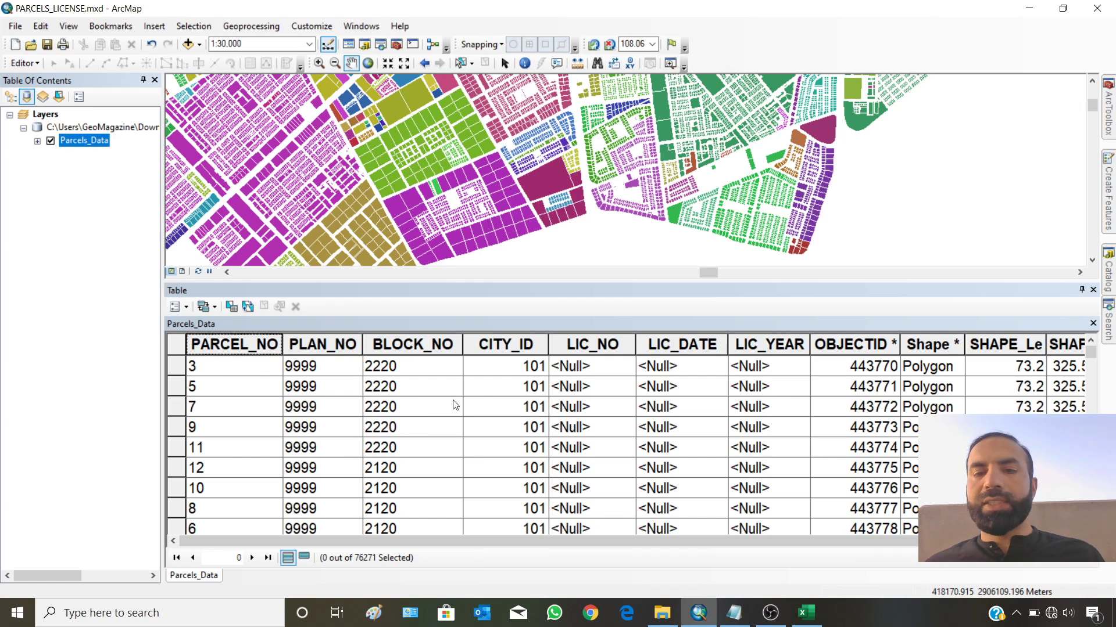
Examine the PARCEL_NO, PLAN_NO, BLOCK_NO and CITY_ID columns of the Parcels_Data table one after another.
{"action": "left_click", "coordinate": [254, 347]}
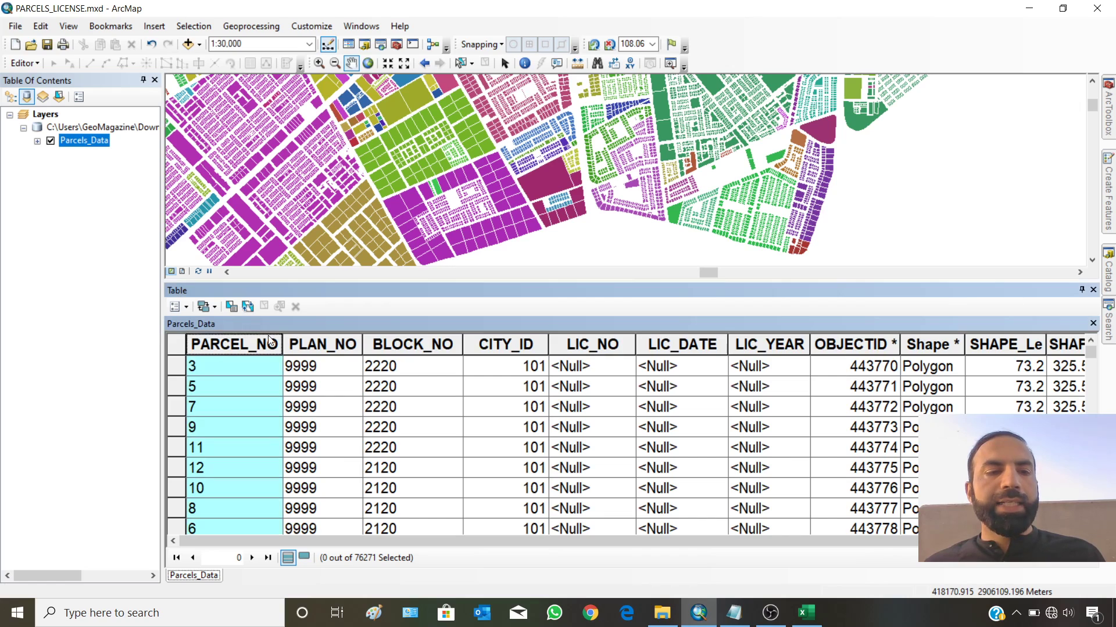
{"action": "left_click", "coordinate": [315, 343]}
{"action": "left_click", "coordinate": [414, 343]}
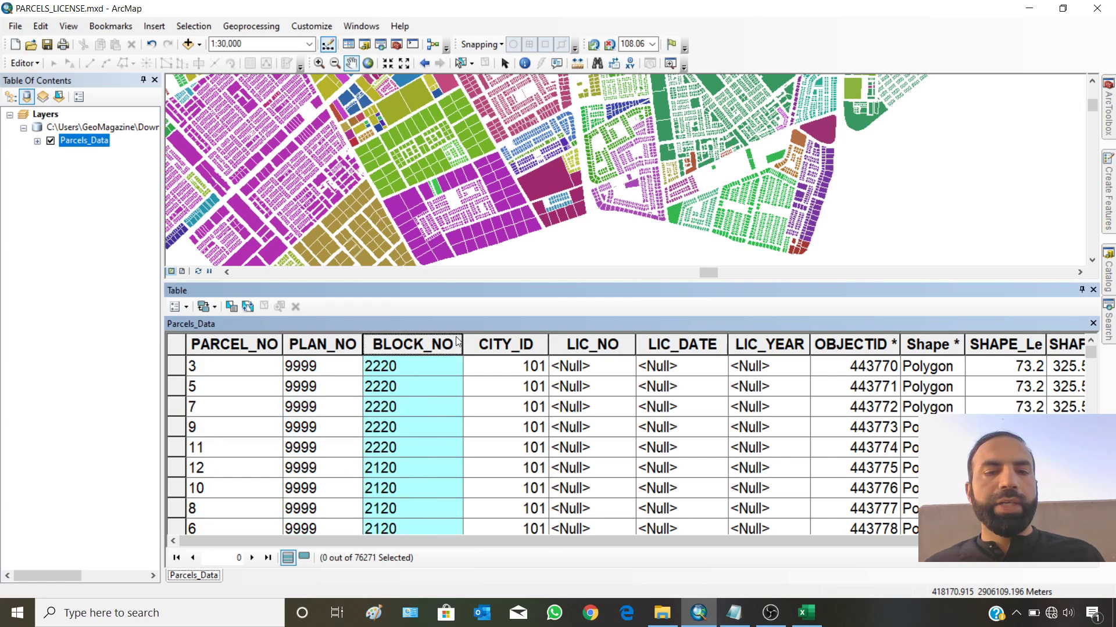
{"action": "left_click", "coordinate": [486, 340]}
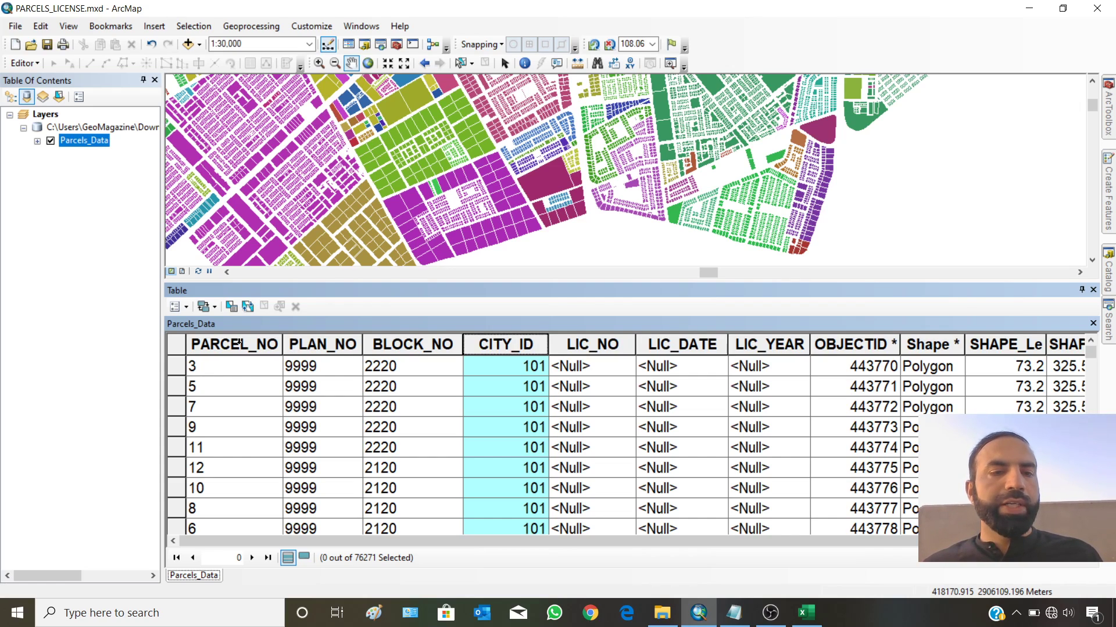
Sort the Parcels_Data table ascending by PARCEL_NO and look through the records with null values, leaving no record selected.
{"action": "left_click", "coordinate": [239, 343]}
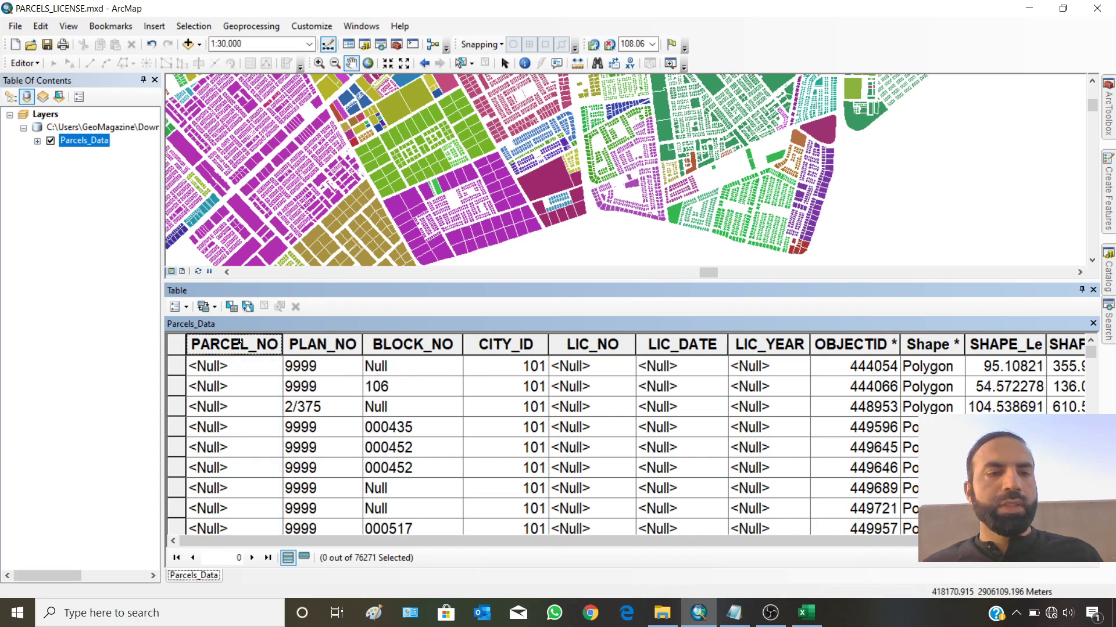
{"action": "left_click", "coordinate": [175, 373]}
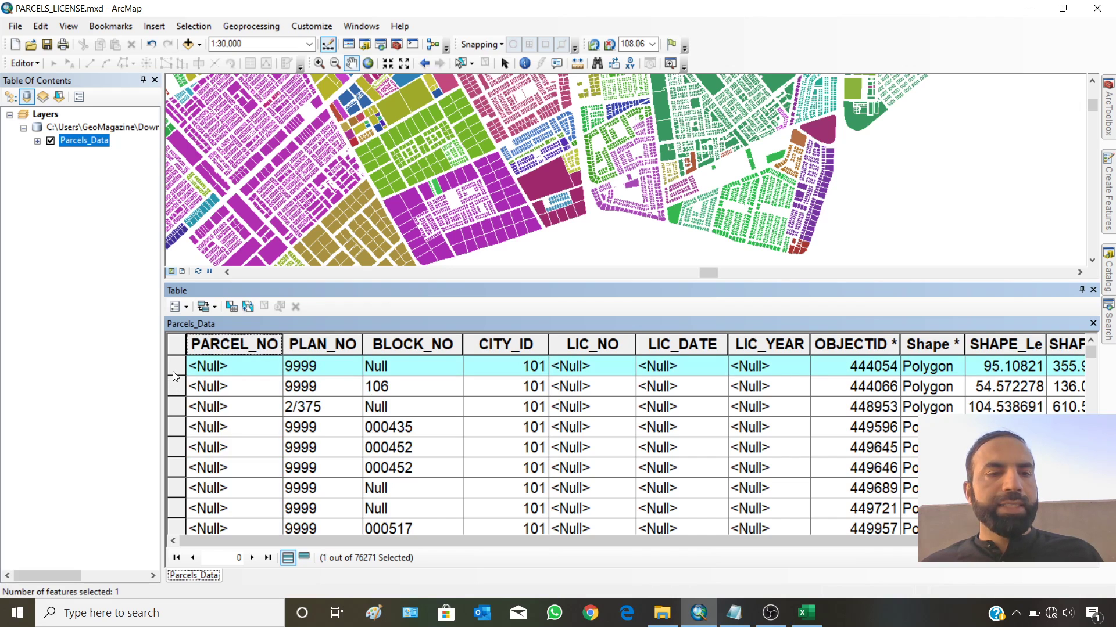
{"action": "mouse_move", "coordinate": [1090, 357]}
{"action": "left_mouse_down"}
{"action": "mouse_move", "coordinate": [1090, 413]}
{"action": "mouse_move", "coordinate": [1090, 359]}
{"action": "left_mouse_up"}
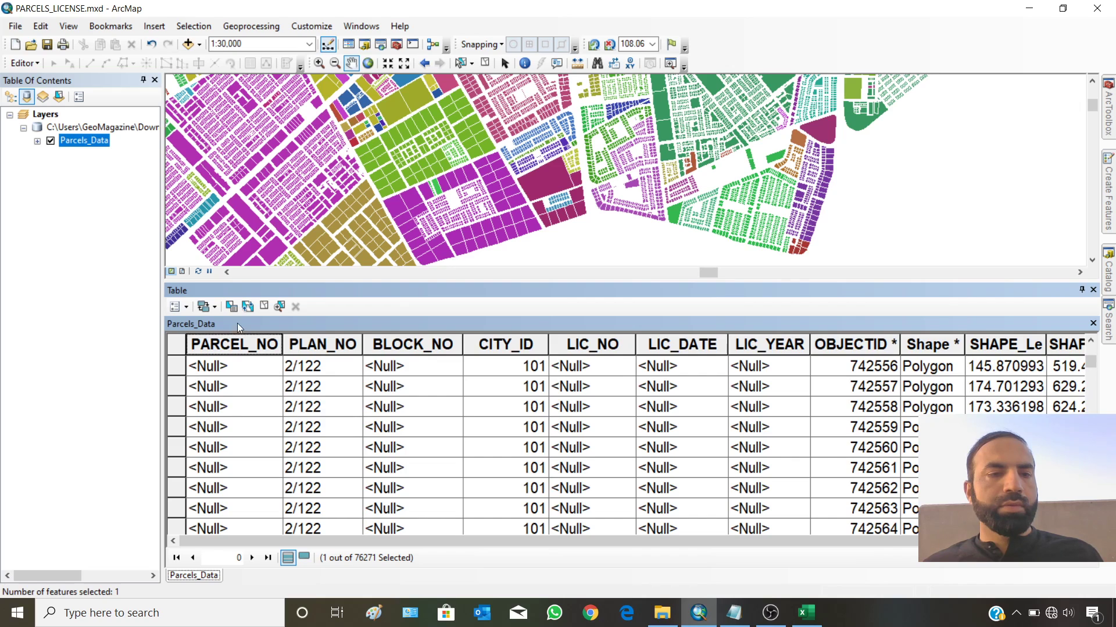
{"action": "left_click", "coordinate": [264, 306]}
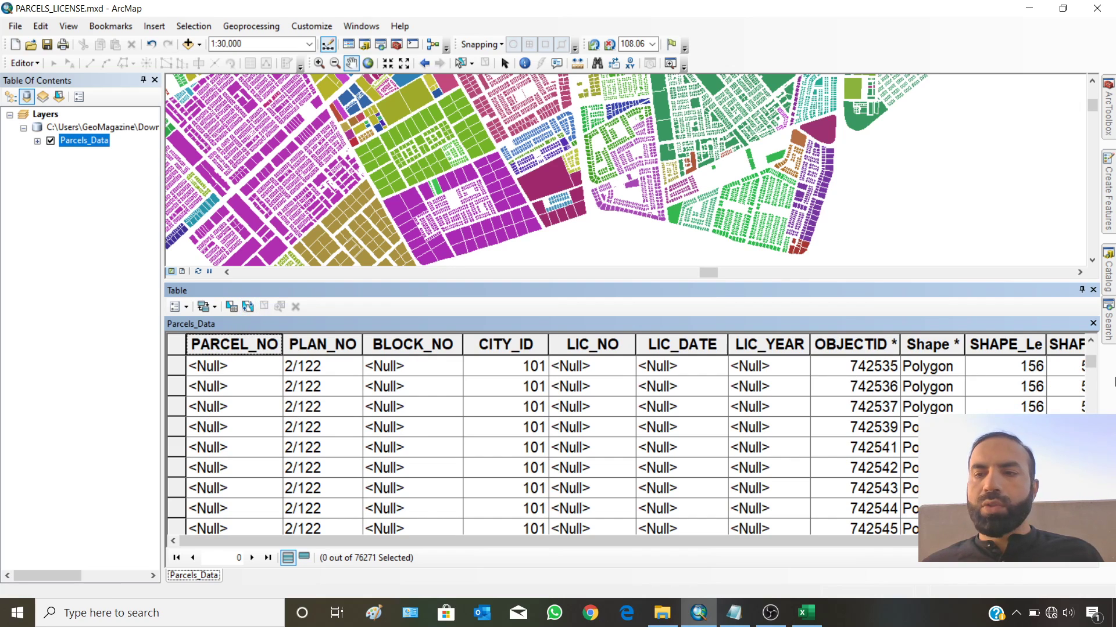
{"action": "left_click_drag", "start_coordinate": [1091, 361], "coordinate": [1098, 342]}
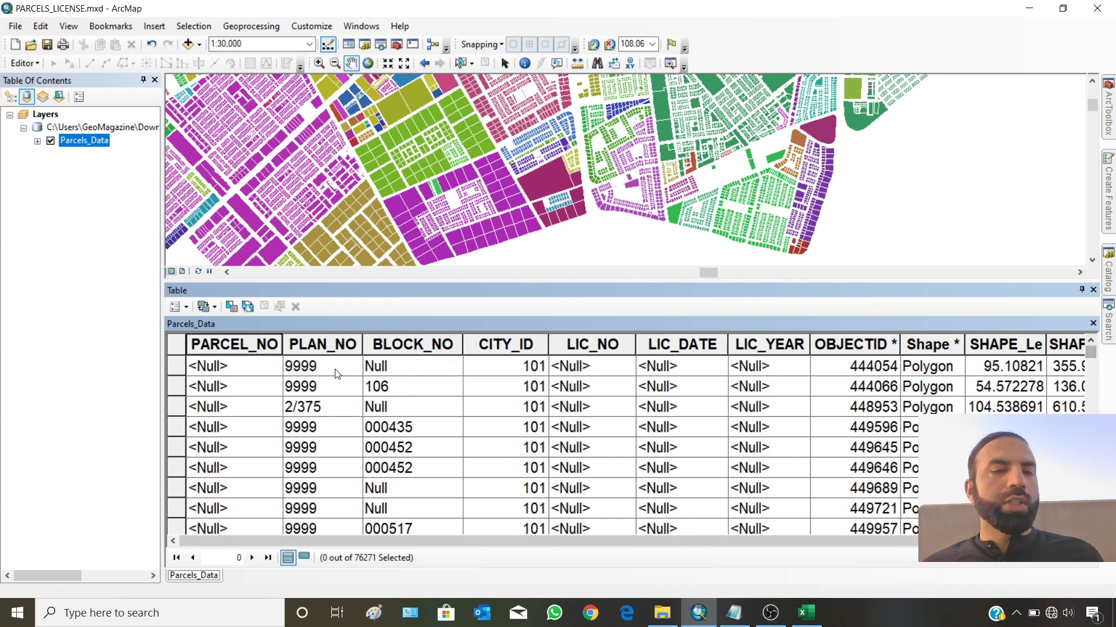
Select the Parcels_Data records where PARCEL_NO IS NULL as a new selection and show only the selected records.
{"action": "left_click", "coordinate": [185, 308]}
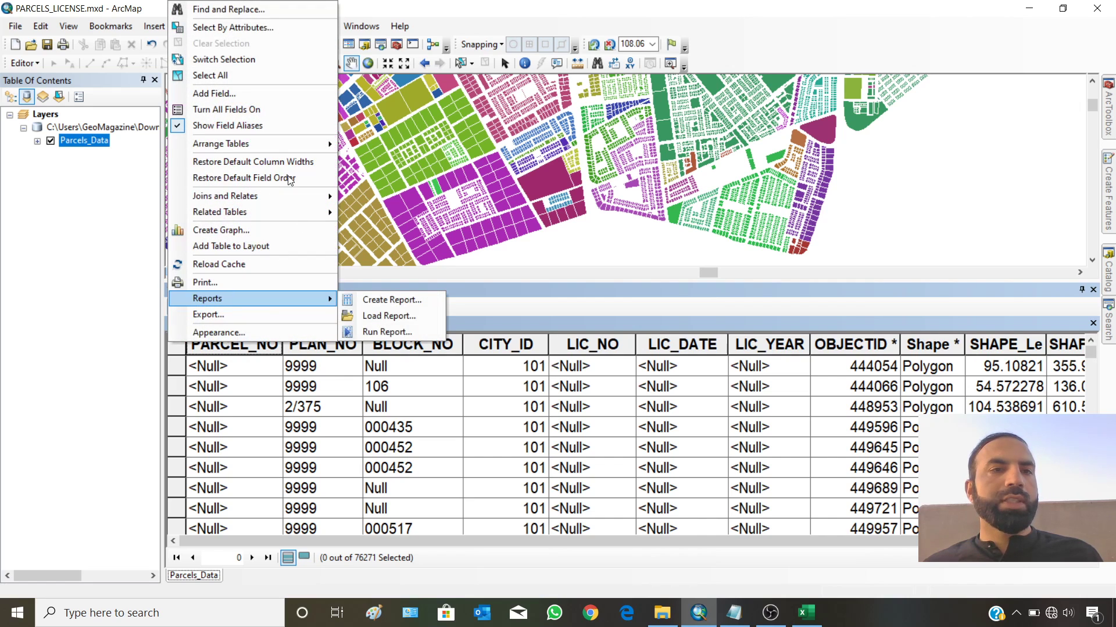
{"action": "left_click", "coordinate": [267, 28]}
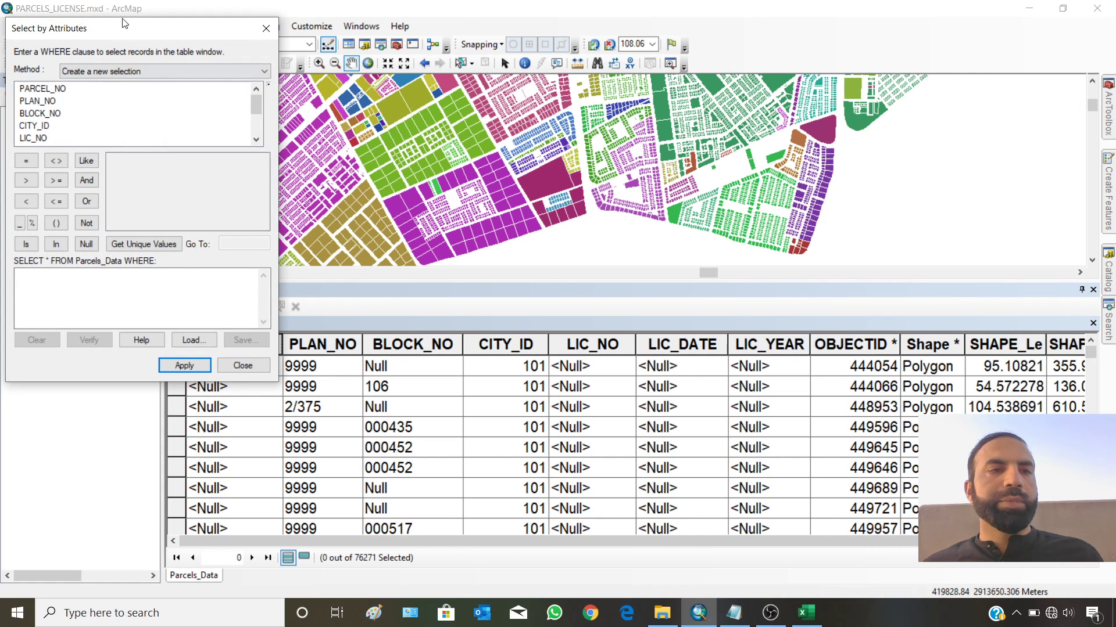
{"action": "left_click_drag", "start_coordinate": [122, 28], "coordinate": [559, 39]}
{"action": "double_click", "coordinate": [470, 101]}
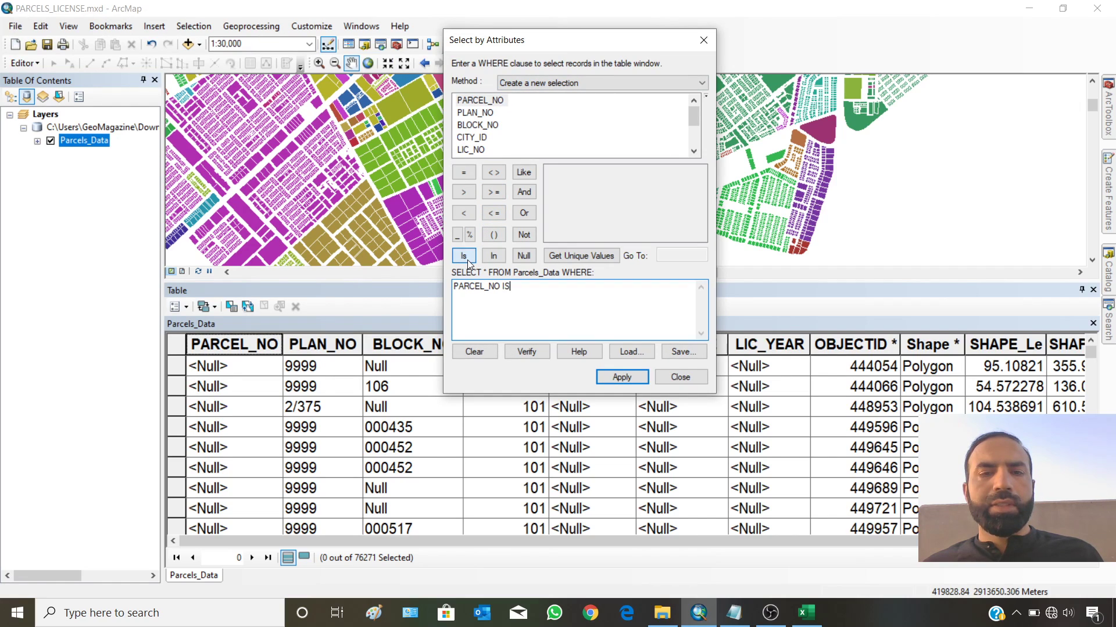
{"action": "left_click", "coordinate": [523, 256]}
{"action": "left_click", "coordinate": [614, 379]}
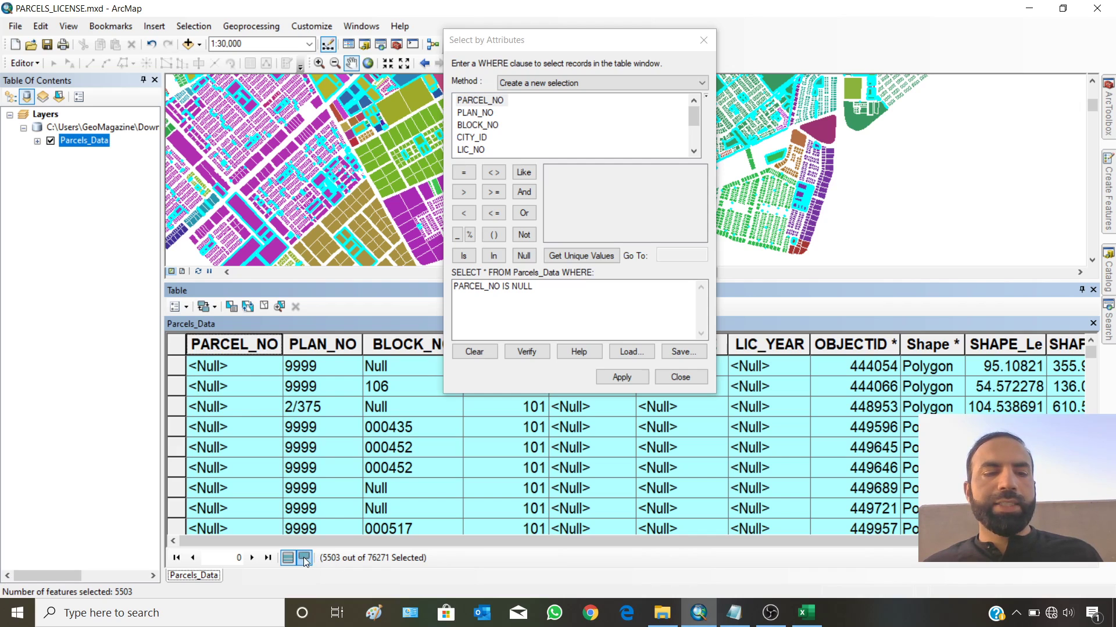
{"action": "left_click", "coordinate": [674, 378]}
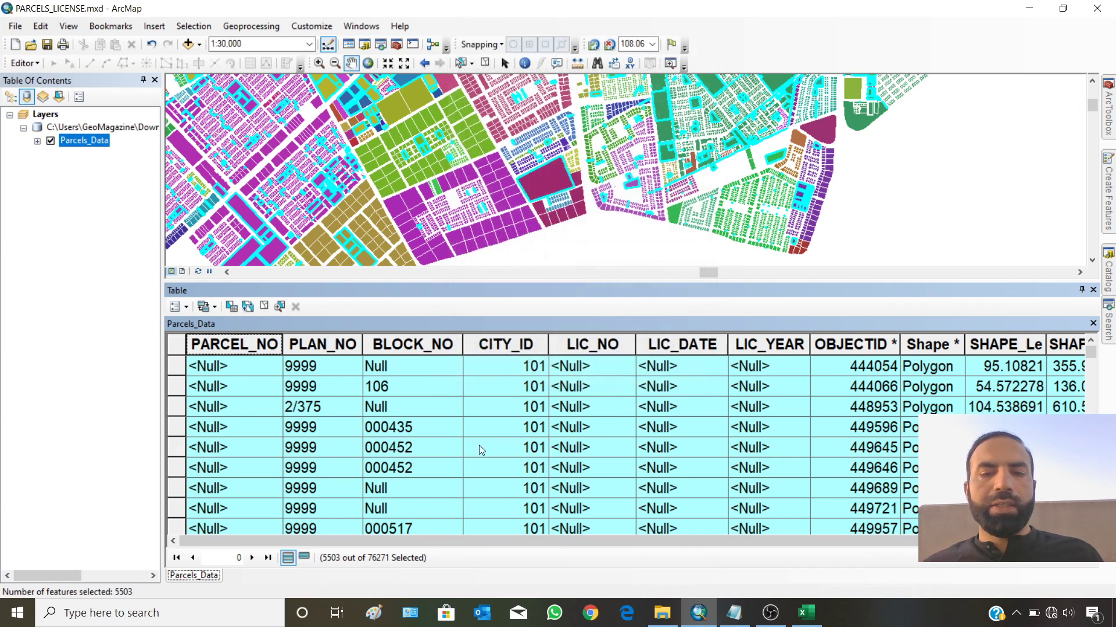
{"action": "left_click", "coordinate": [305, 559]}
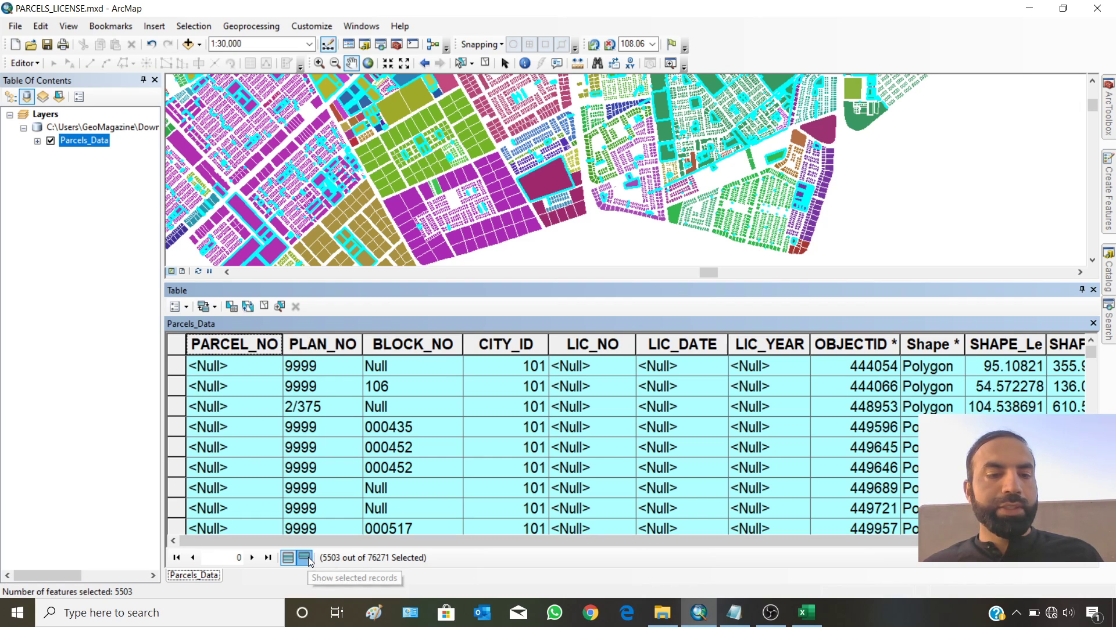
{"action": "scroll", "coordinate": [223, 407], "scroll_direction": "up", "scroll_amount": 2}
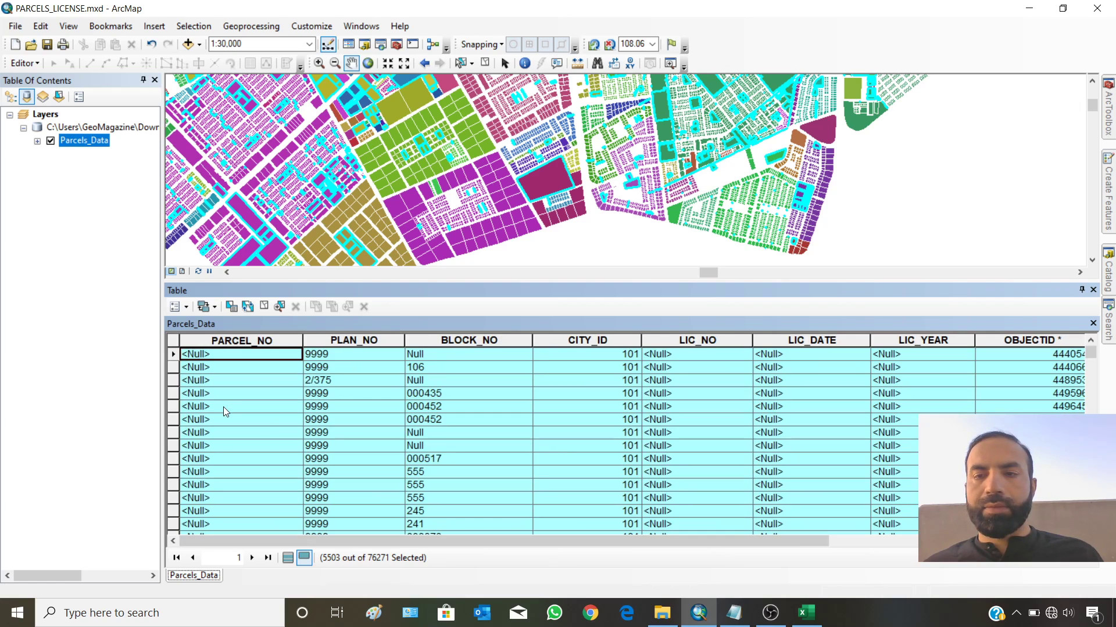
Enter "na" in quotation marks as the Field Calculator expression for PARCEL_NO on the selected records.
{"action": "left_click", "coordinate": [227, 341]}
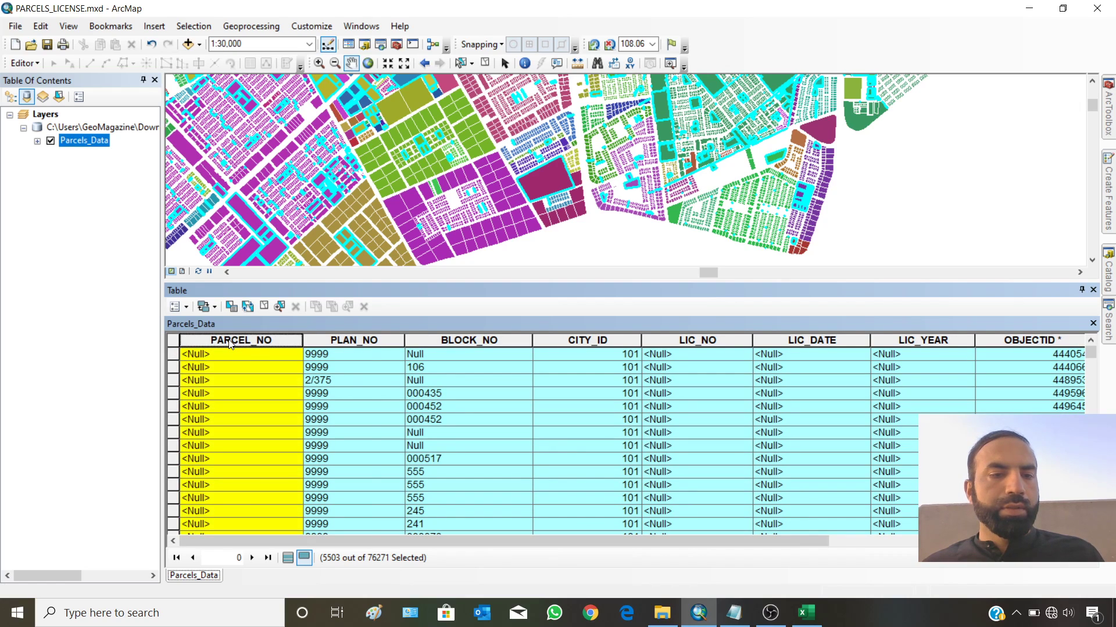
{"action": "right_click", "coordinate": [229, 341]}
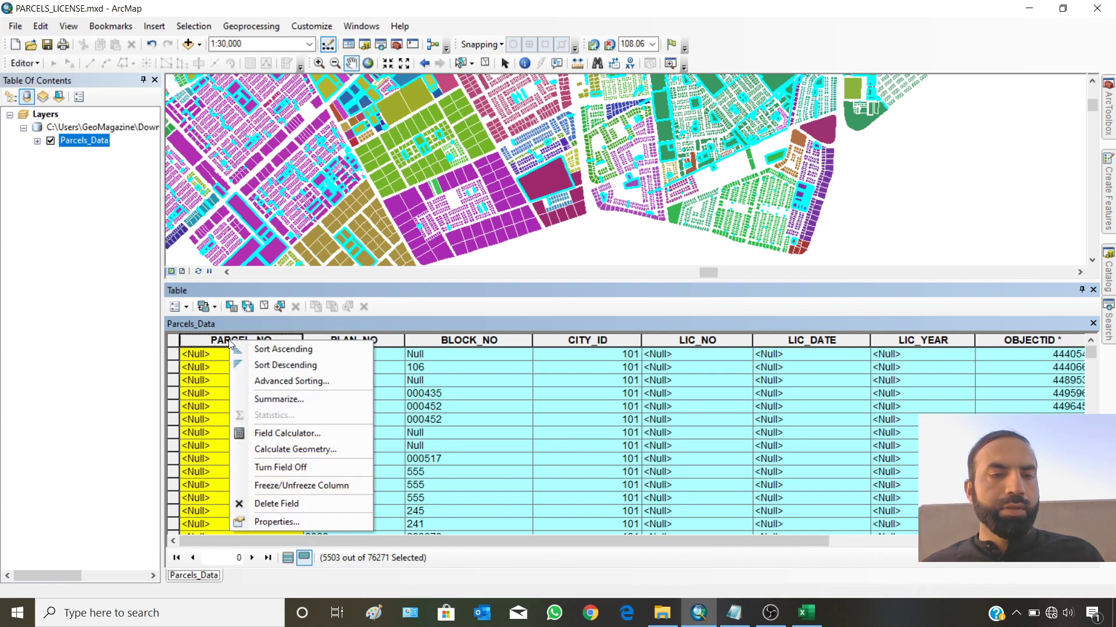
{"action": "left_click", "coordinate": [266, 433]}
{"action": "left_click", "coordinate": [518, 337]}
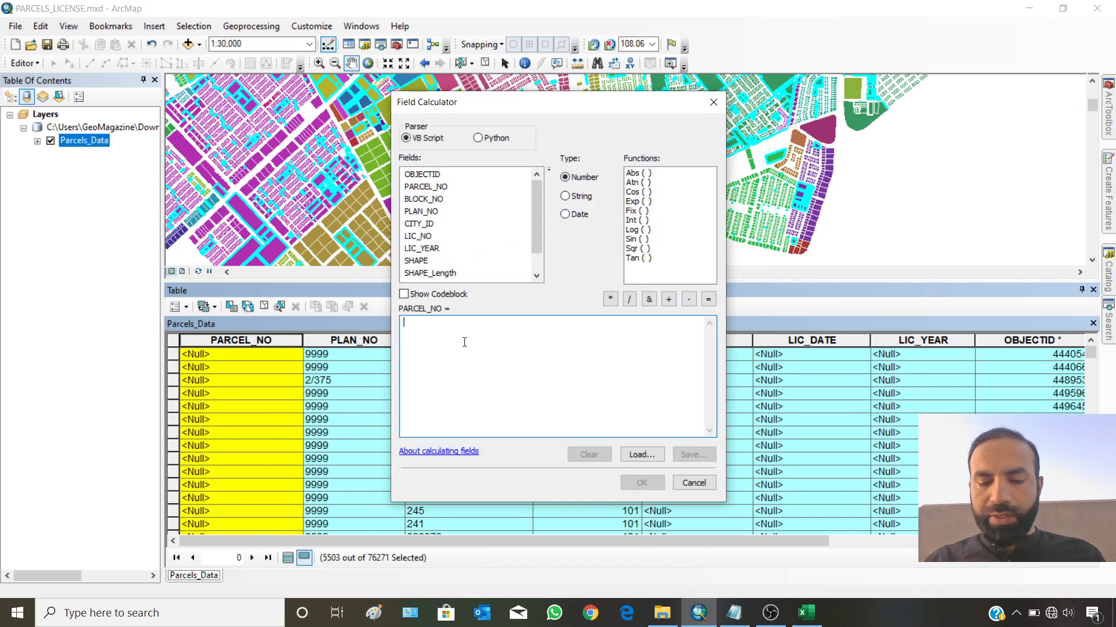
{"action": "type", "text": "\""}
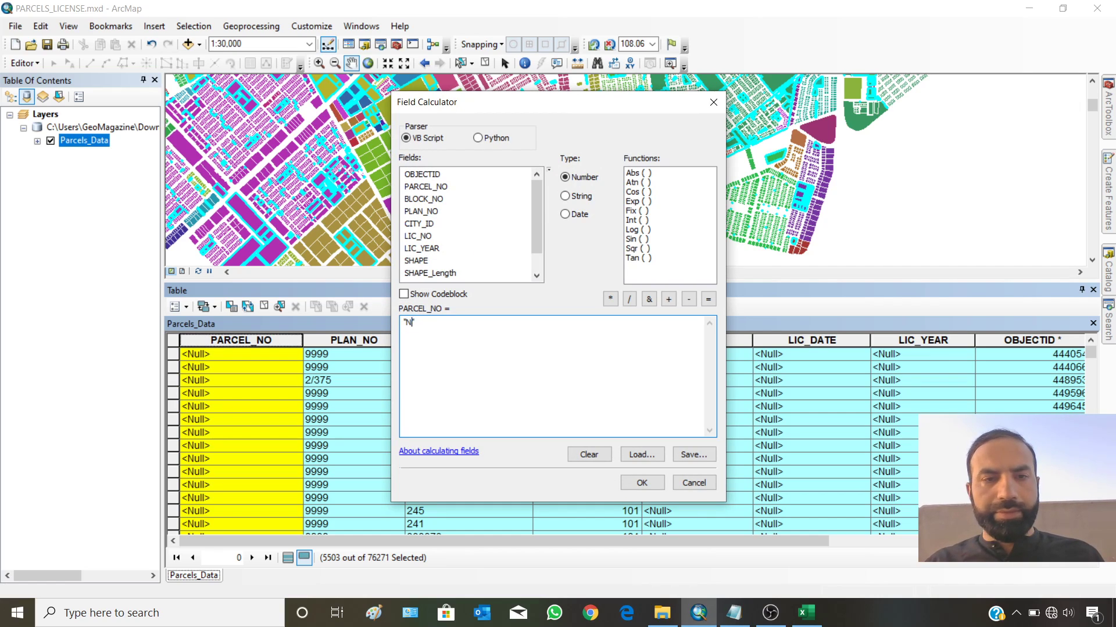
{"action": "type", "text": "na"}
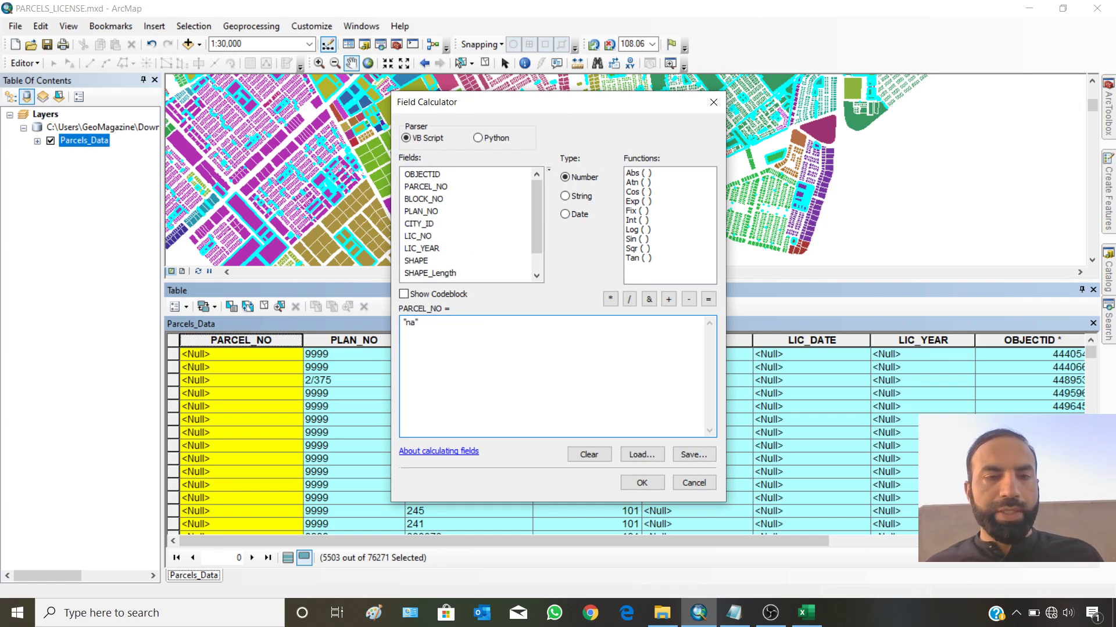
Copy the "na" expression into a new Notepad window, enlarge the text for reading and minimise Notepad.
{"action": "left_click_drag", "start_coordinate": [433, 327], "coordinate": [397, 322]}
{"action": "key", "text": "ctrl+c"}
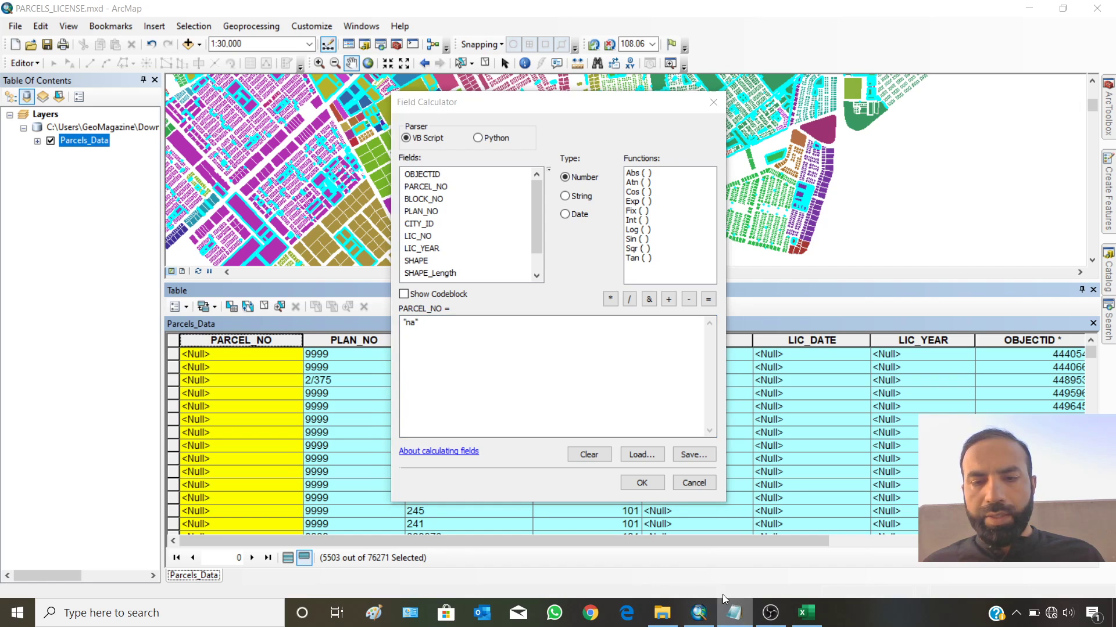
{"action": "right_click", "coordinate": [733, 611]}
{"action": "left_click", "coordinate": [688, 536]}
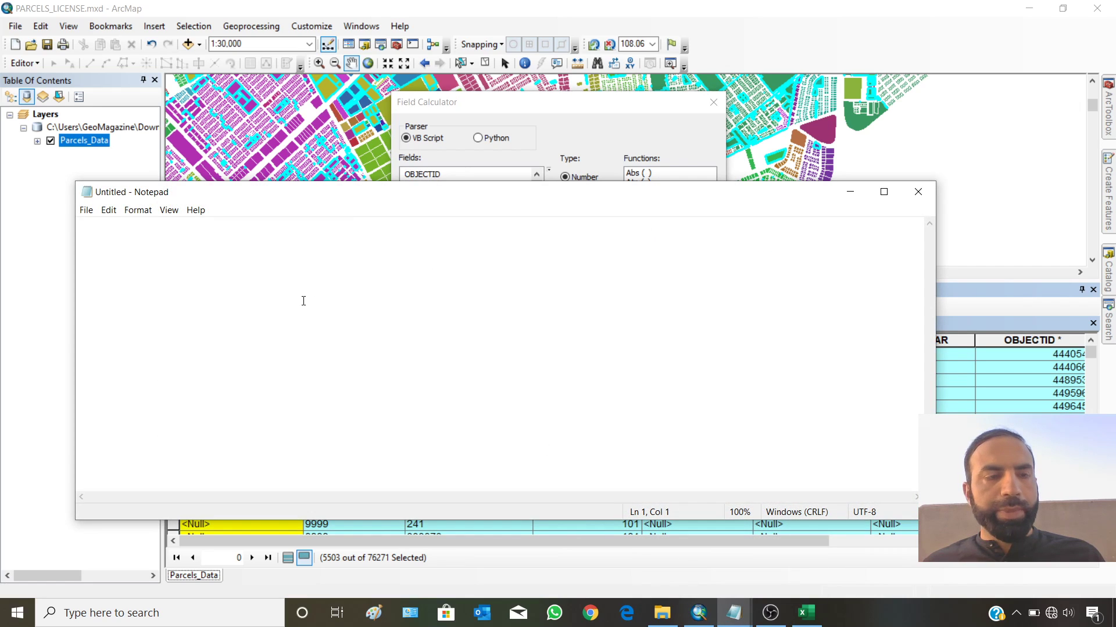
{"action": "key", "text": "ctrl+v"}
{"action": "scroll", "coordinate": [146, 240], "scroll_direction": "up", "scroll_amount": 20, "text": "ctrl"}
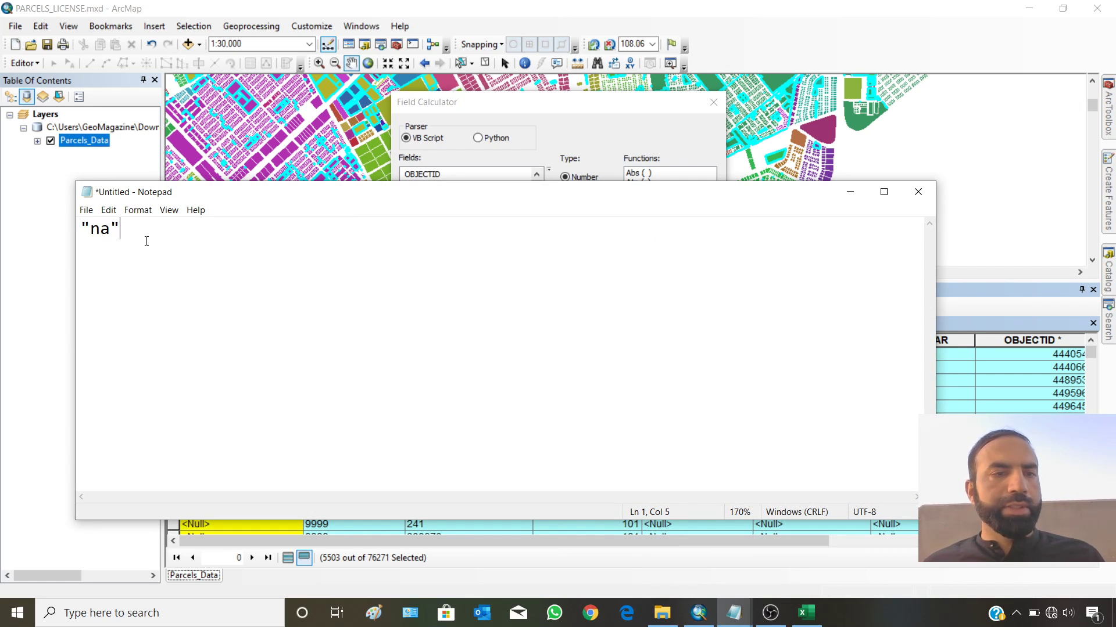
{"action": "scroll", "coordinate": [171, 238], "scroll_direction": "up", "scroll_amount": 9, "text": "ctrl"}
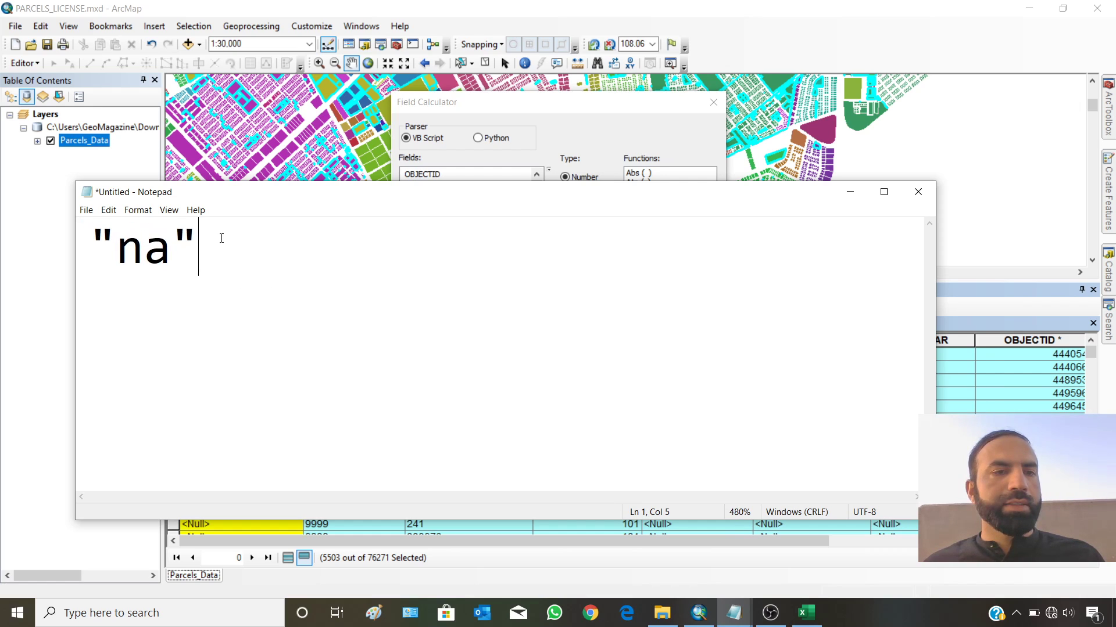
{"action": "left_click", "coordinate": [850, 191]}
Apply the "na" calculation to PARCEL_NO and clear the record selection.
{"action": "left_click", "coordinate": [443, 324]}
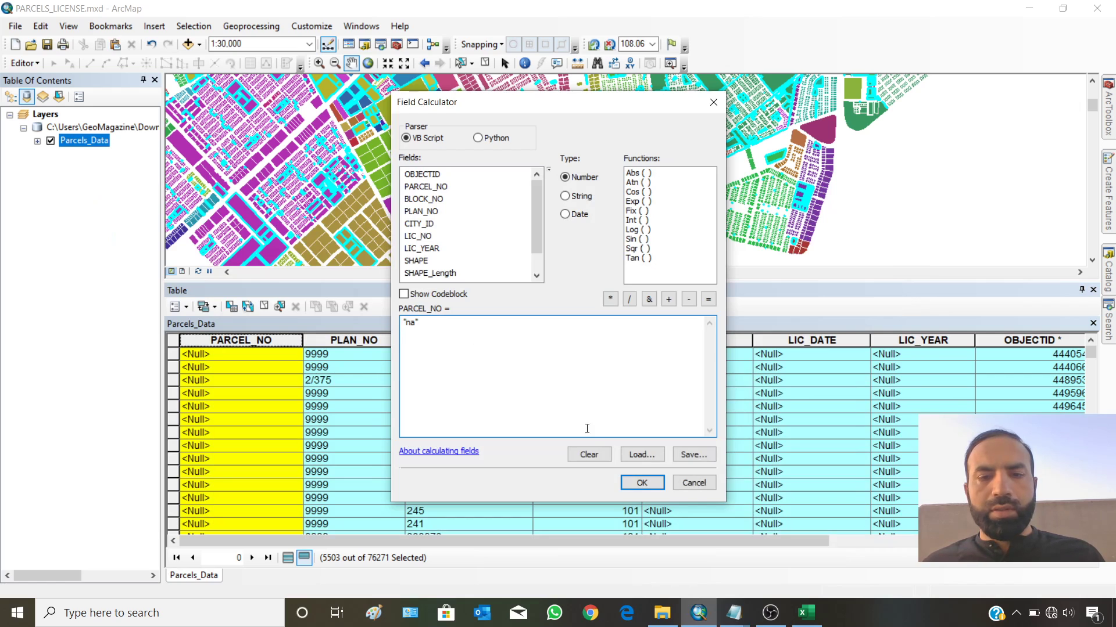
{"action": "left_click", "coordinate": [646, 485]}
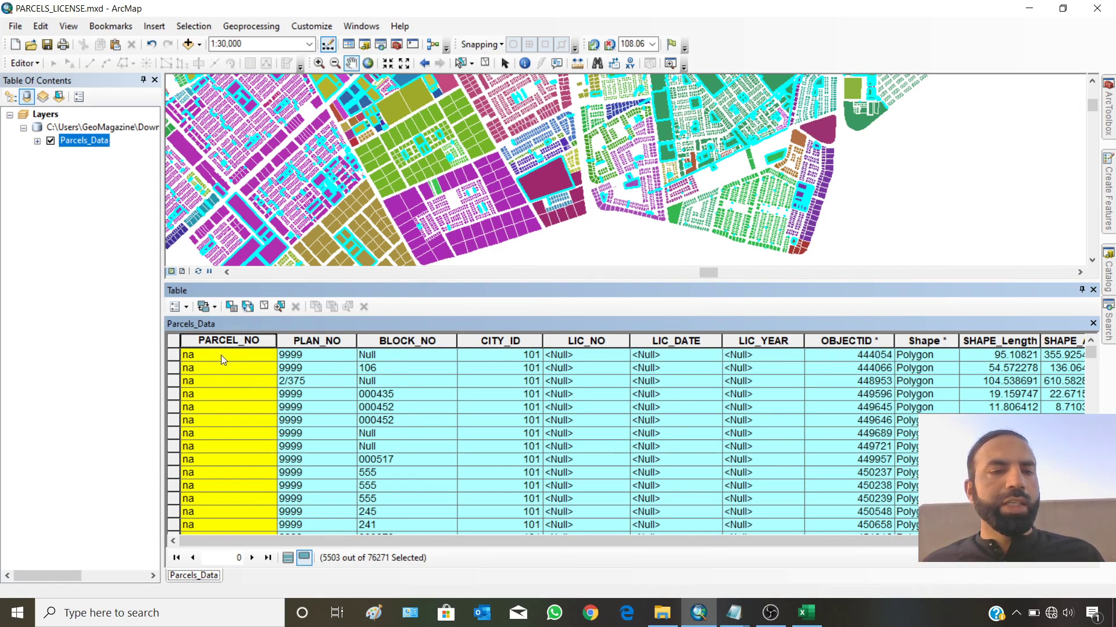
{"action": "left_click", "coordinate": [260, 312]}
Select the Parcels_Data records where PLAN_NO IS NULL as a new selection and highlight the PLAN_NO column.
{"action": "left_click", "coordinate": [189, 310]}
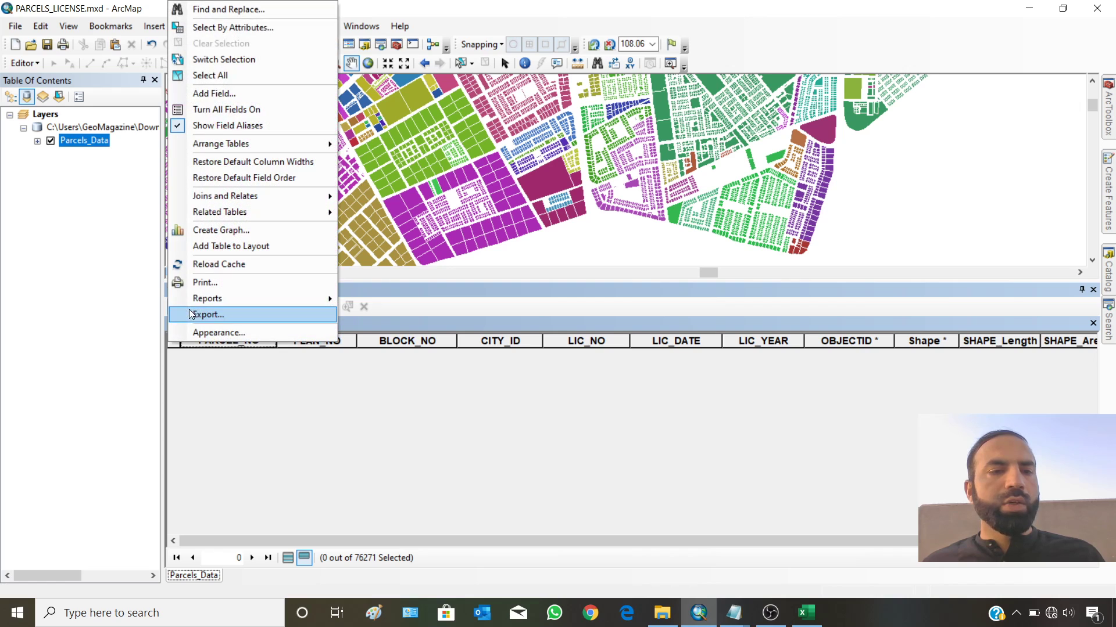
{"action": "left_click", "coordinate": [267, 28]}
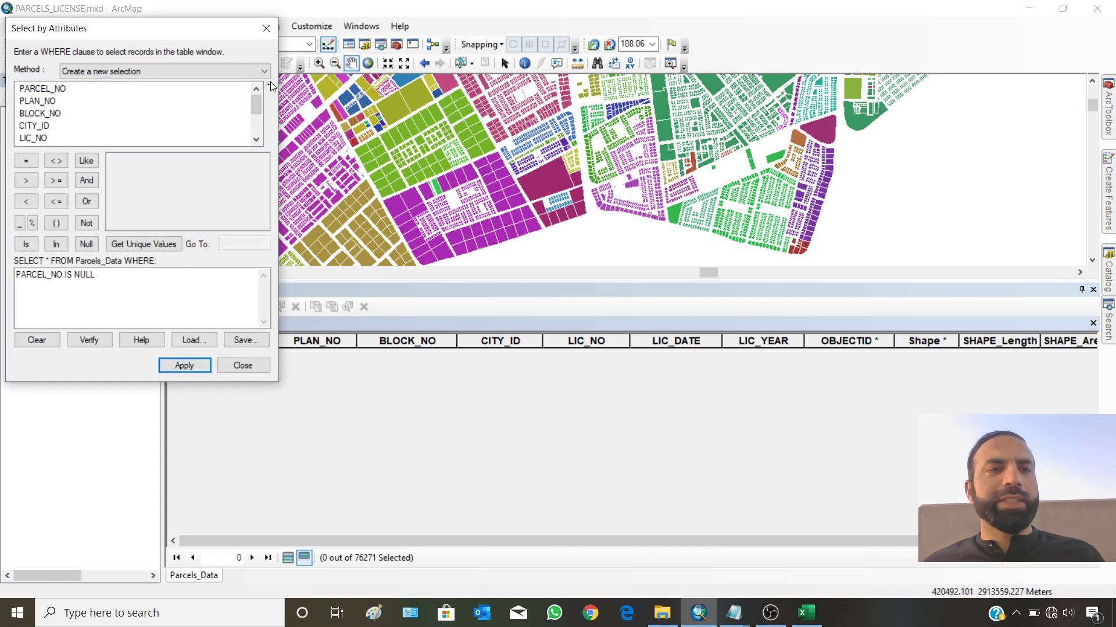
{"action": "left_click_drag", "start_coordinate": [200, 35], "coordinate": [717, 84]}
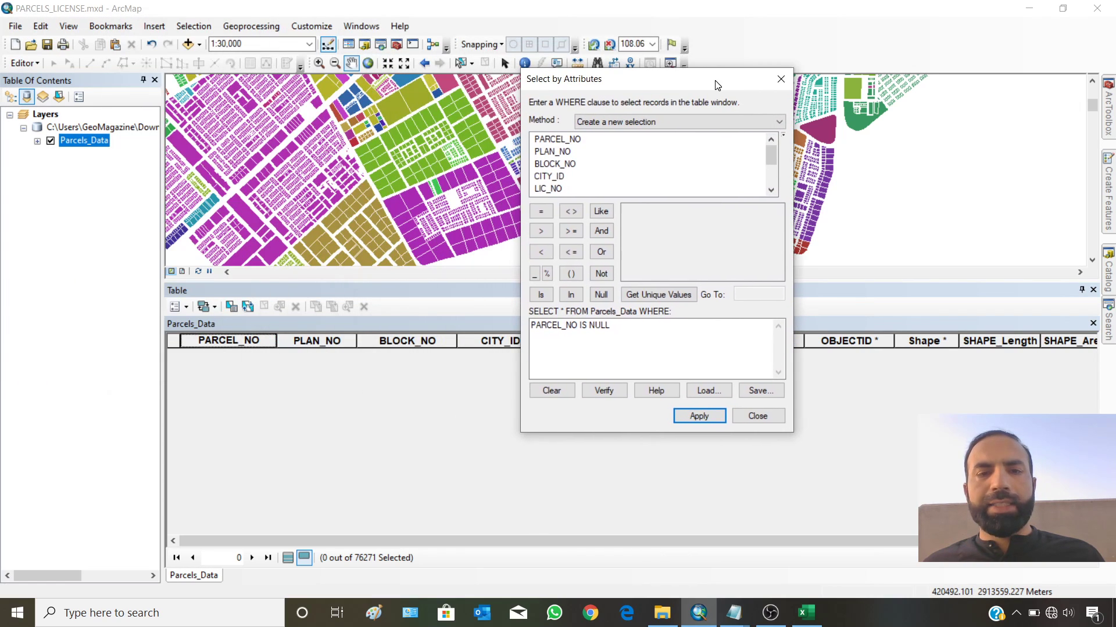
{"action": "left_click", "coordinate": [548, 392]}
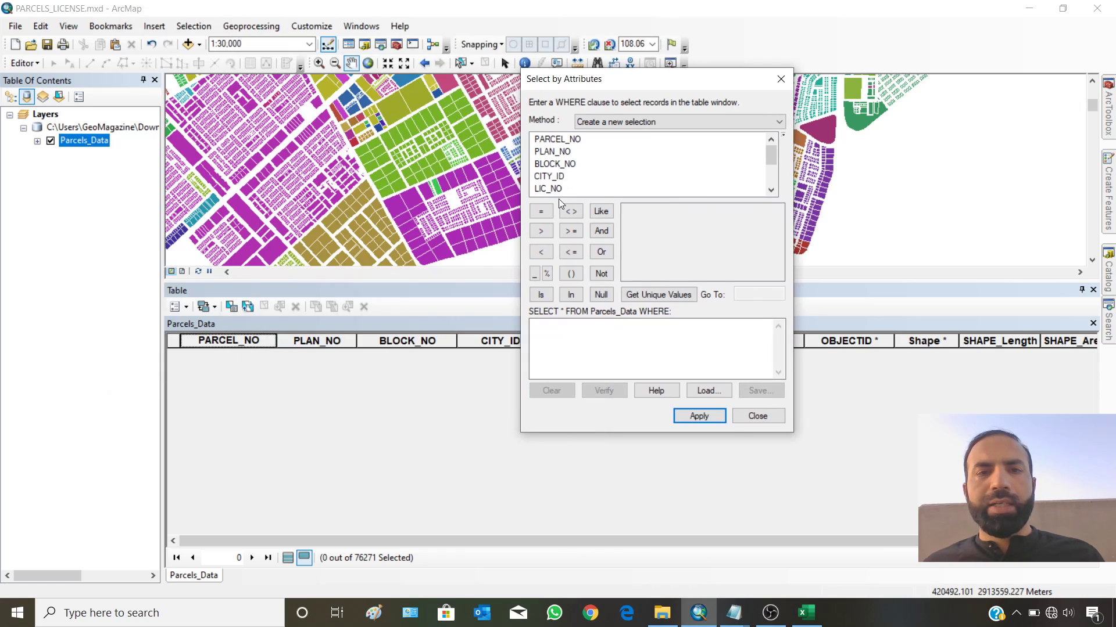
{"action": "double_click", "coordinate": [553, 152]}
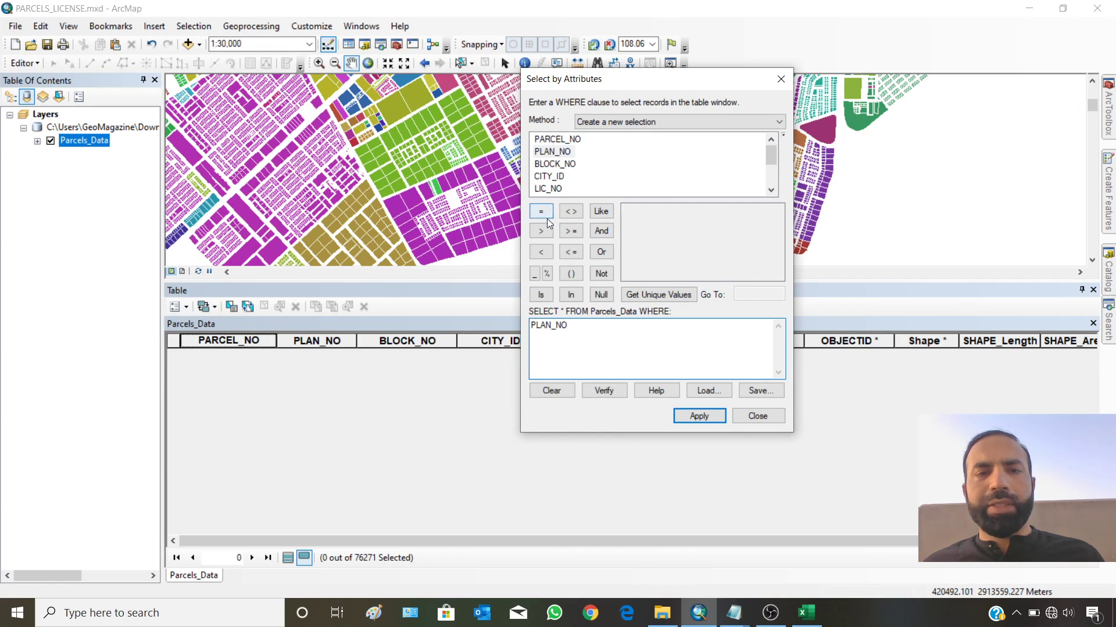
{"action": "left_click", "coordinate": [542, 297]}
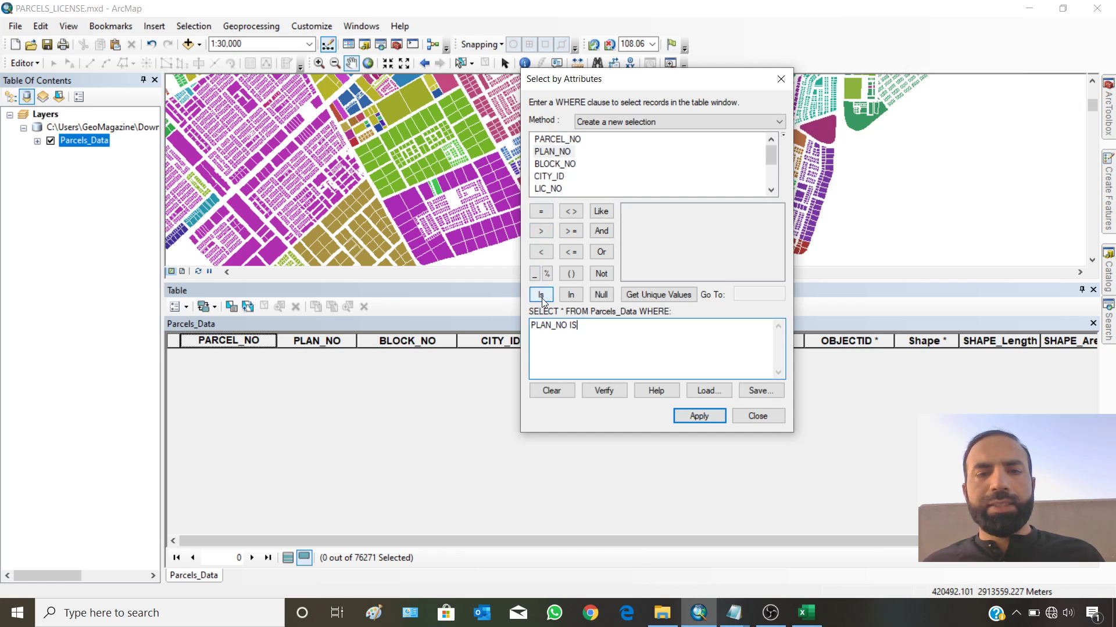
{"action": "left_click", "coordinate": [602, 295]}
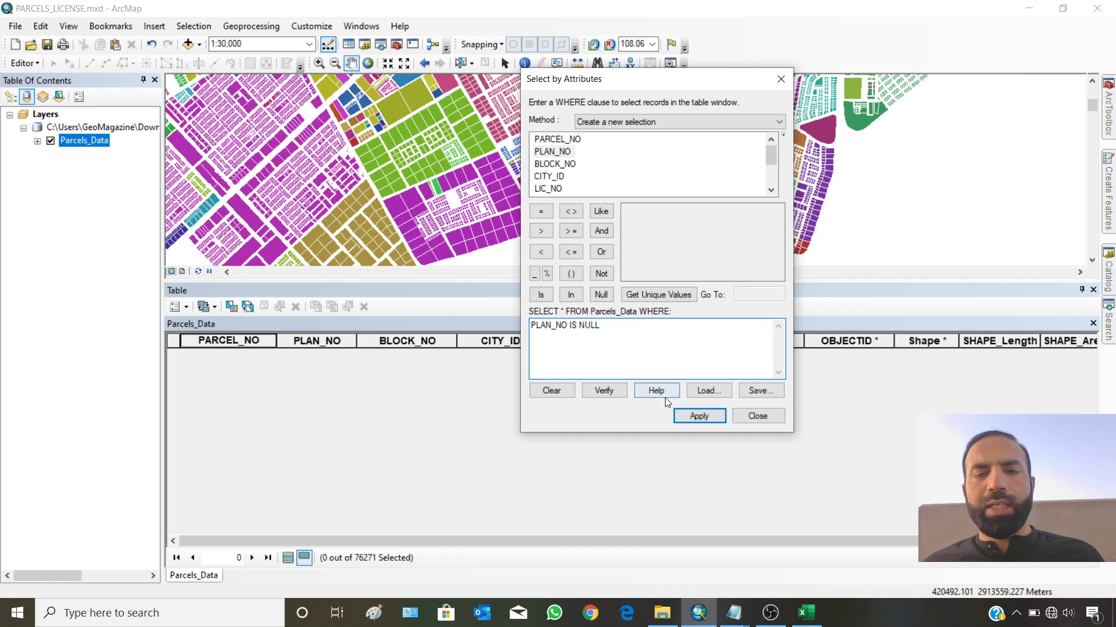
{"action": "left_click", "coordinate": [674, 415]}
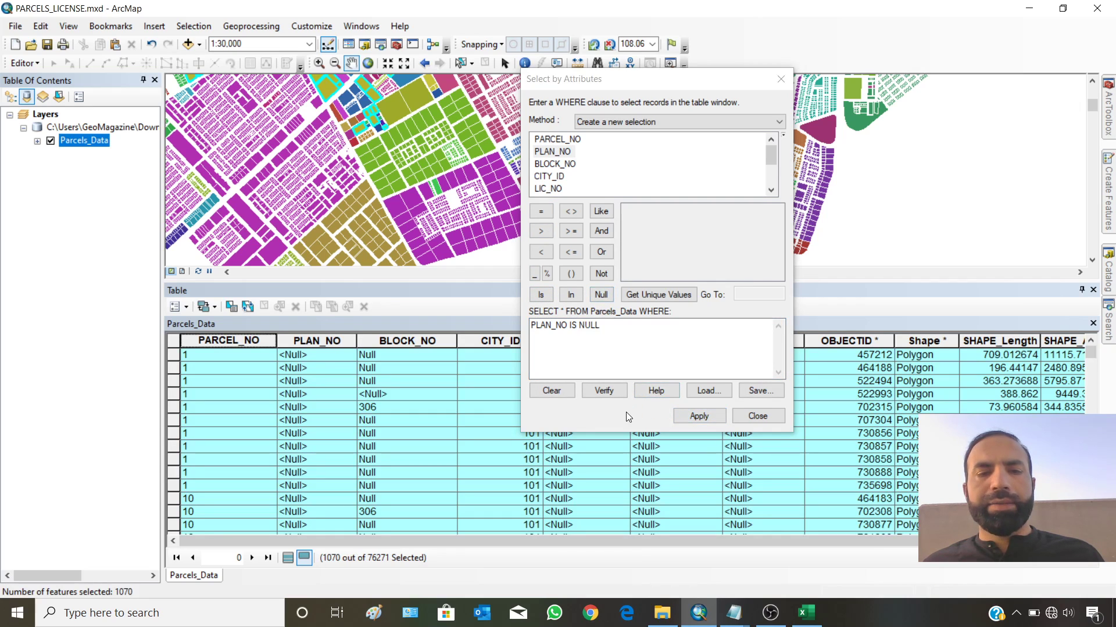
{"action": "left_click", "coordinate": [314, 341]}
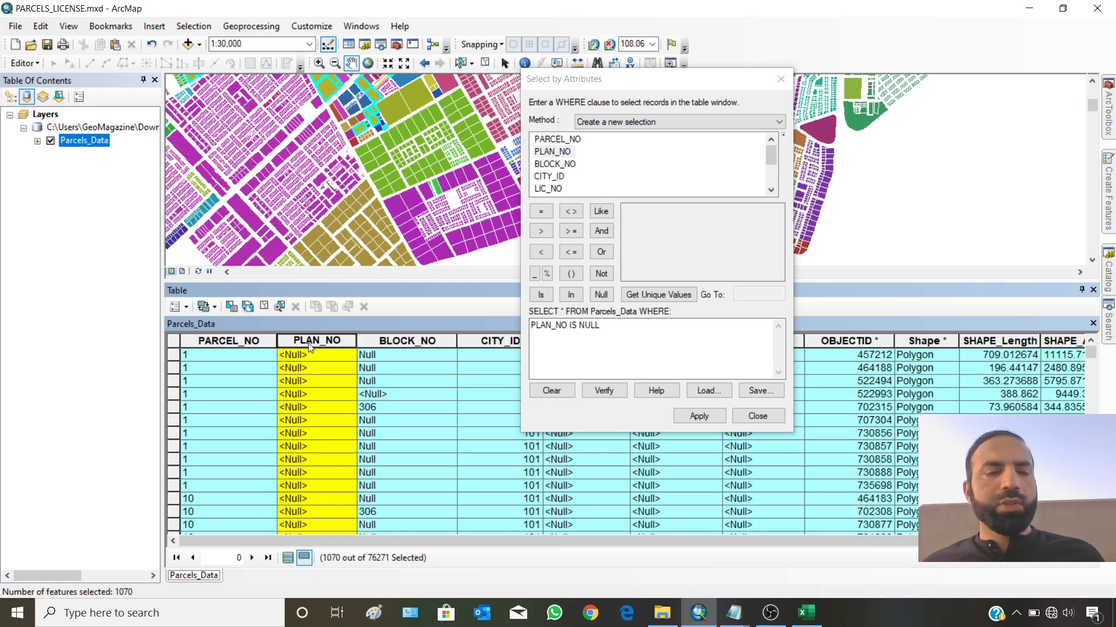
Calculate PLAN_NO as "na" for the selected records with the Field Calculator and clear the record selection.
{"action": "right_click", "coordinate": [308, 343]}
{"action": "left_click", "coordinate": [339, 438]}
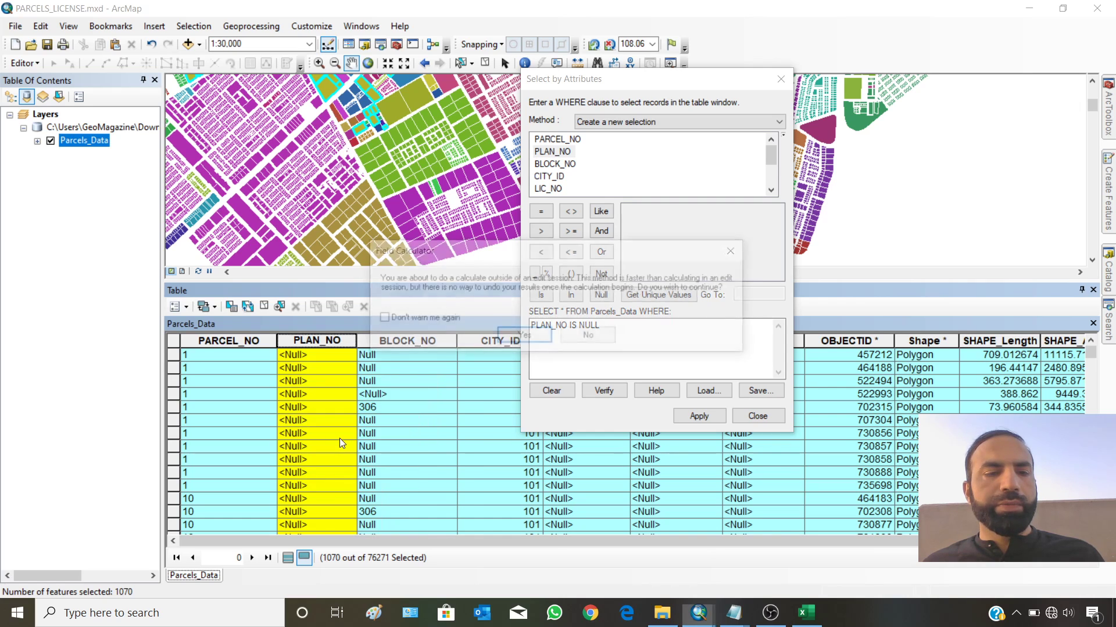
{"action": "left_click", "coordinate": [523, 336]}
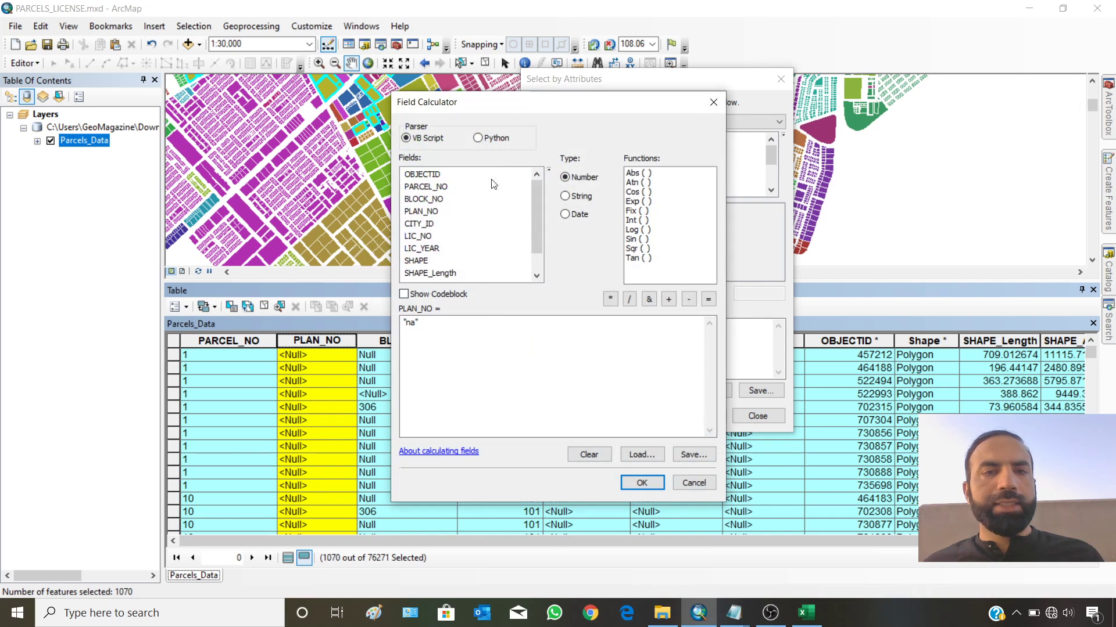
{"action": "mouse_move", "coordinate": [509, 108]}
{"action": "left_mouse_down"}
{"action": "mouse_move", "coordinate": [523, 107]}
{"action": "mouse_move", "coordinate": [510, 106]}
{"action": "left_mouse_up"}
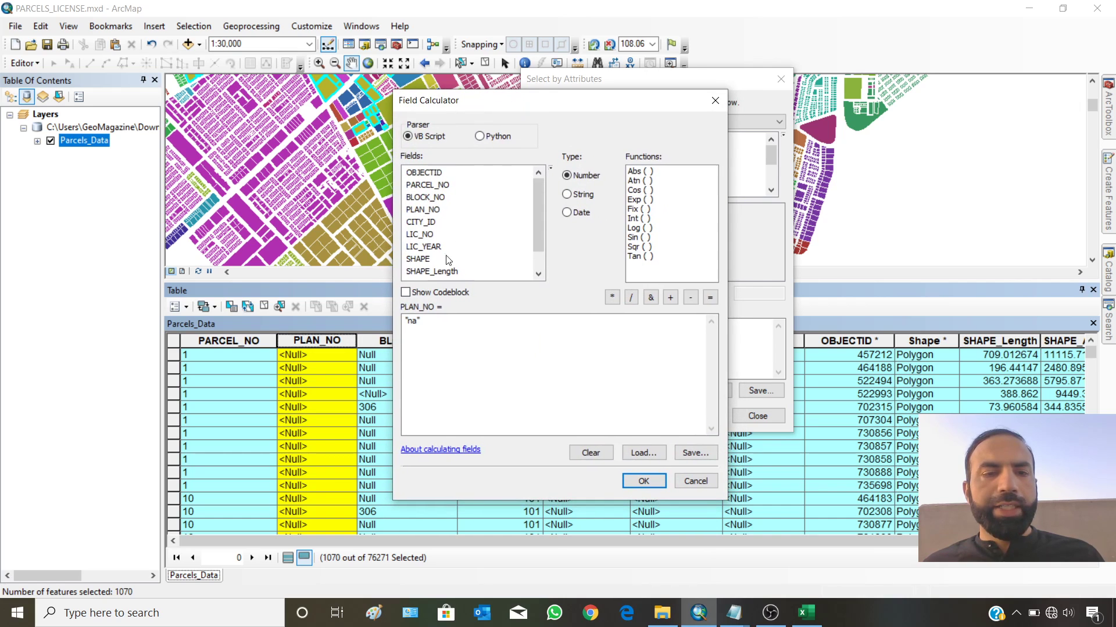
{"action": "left_click", "coordinate": [641, 482]}
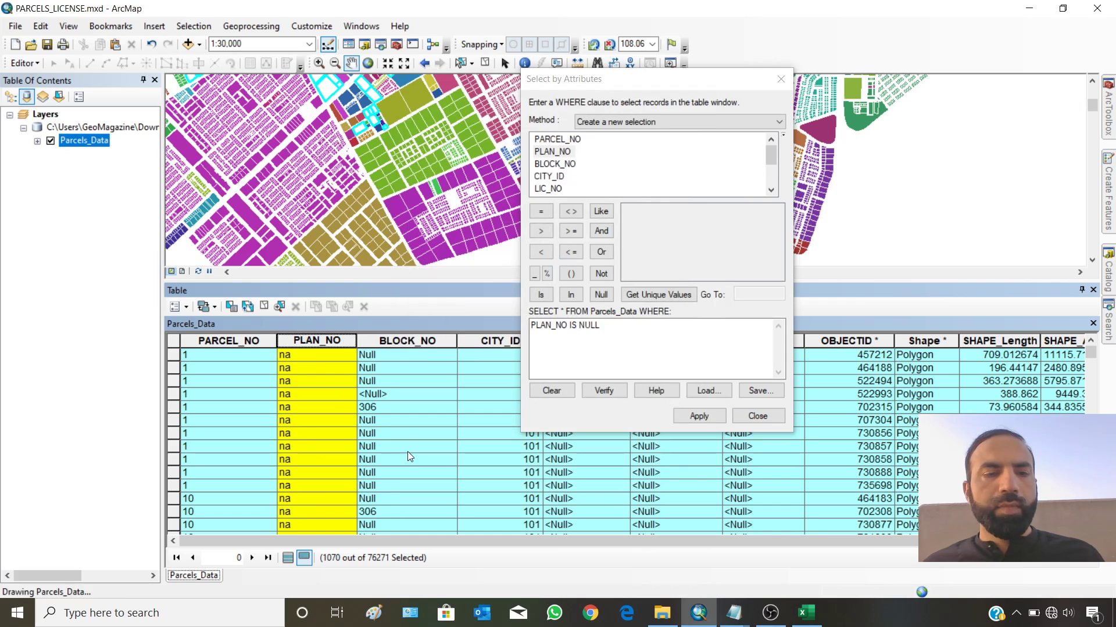
{"action": "left_click", "coordinate": [264, 310]}
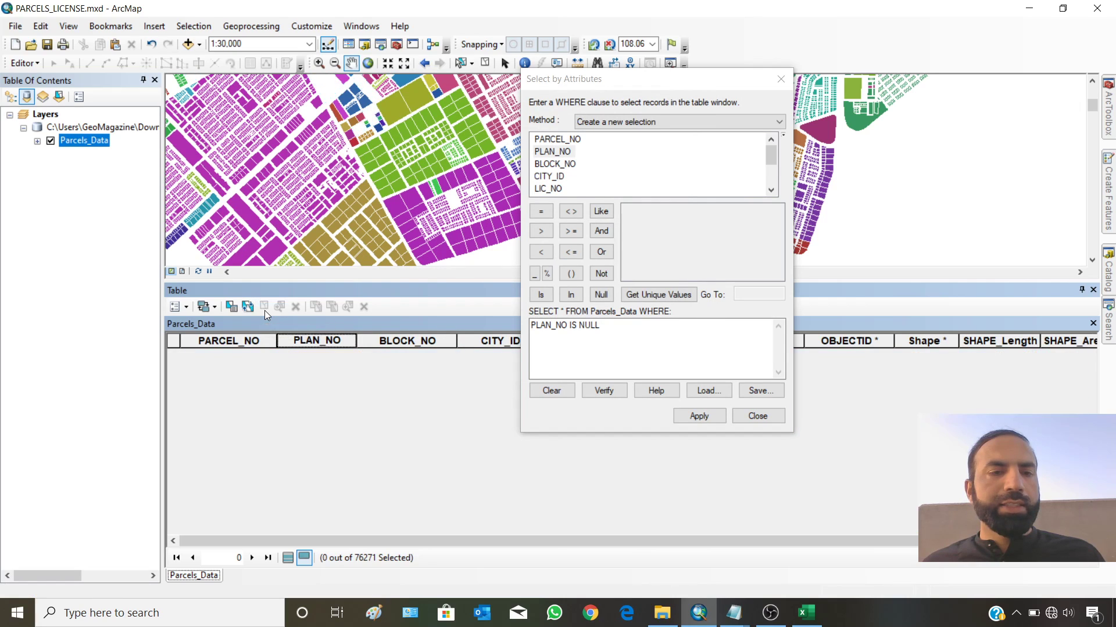
Select the Parcels_Data records where BLOCK_NO IS NULL as a new selection.
{"action": "left_click", "coordinate": [551, 392]}
{"action": "double_click", "coordinate": [555, 164]}
{"action": "left_click", "coordinate": [542, 293]}
{"action": "left_click", "coordinate": [602, 297]}
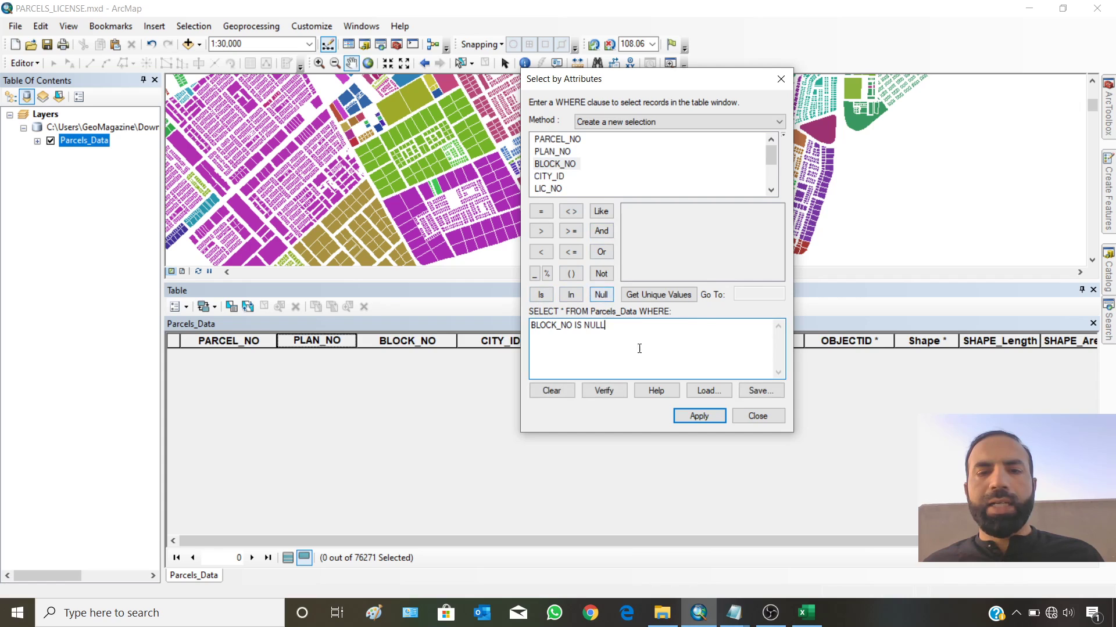
{"action": "left_click", "coordinate": [688, 414]}
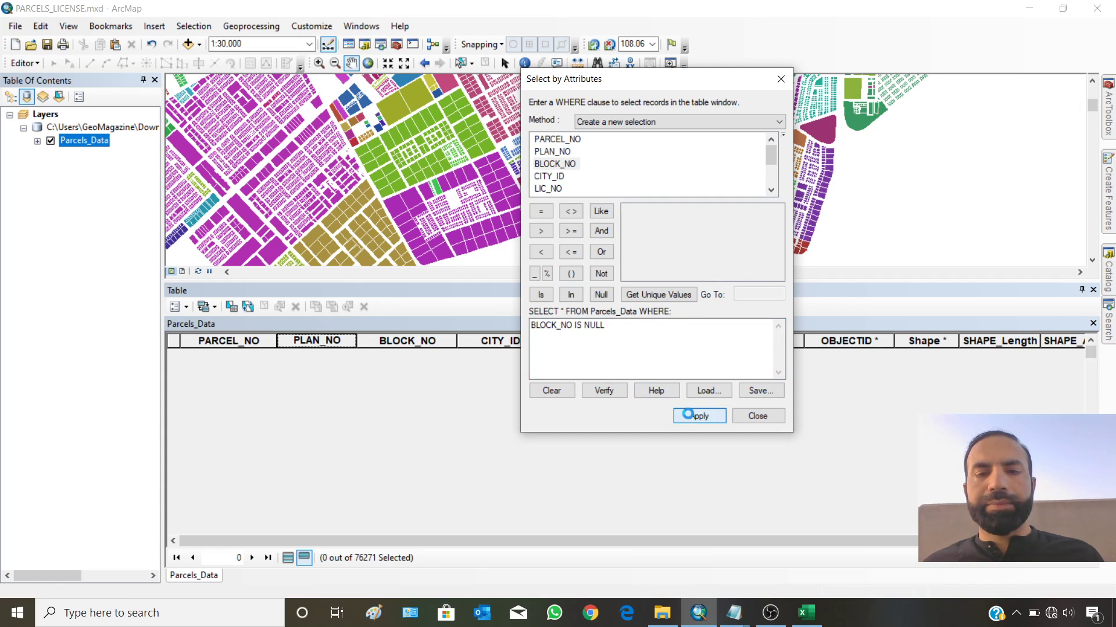
Calculate BLOCK_NO as "na" for the selected records with the Field Calculator and clear the record selection.
{"action": "left_click", "coordinate": [390, 342]}
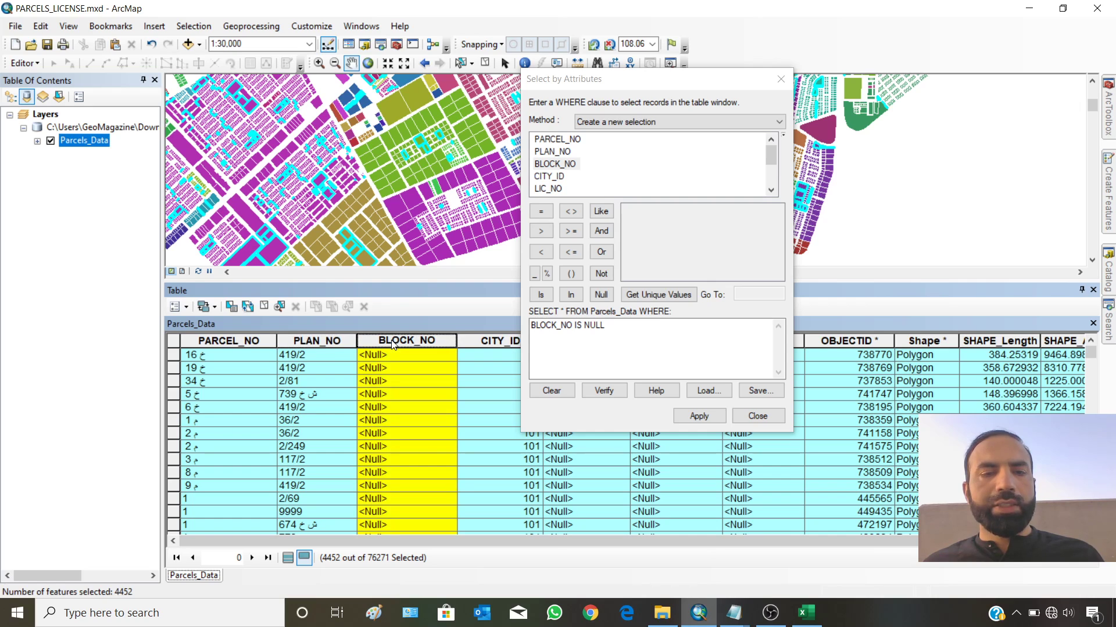
{"action": "right_click", "coordinate": [393, 344]}
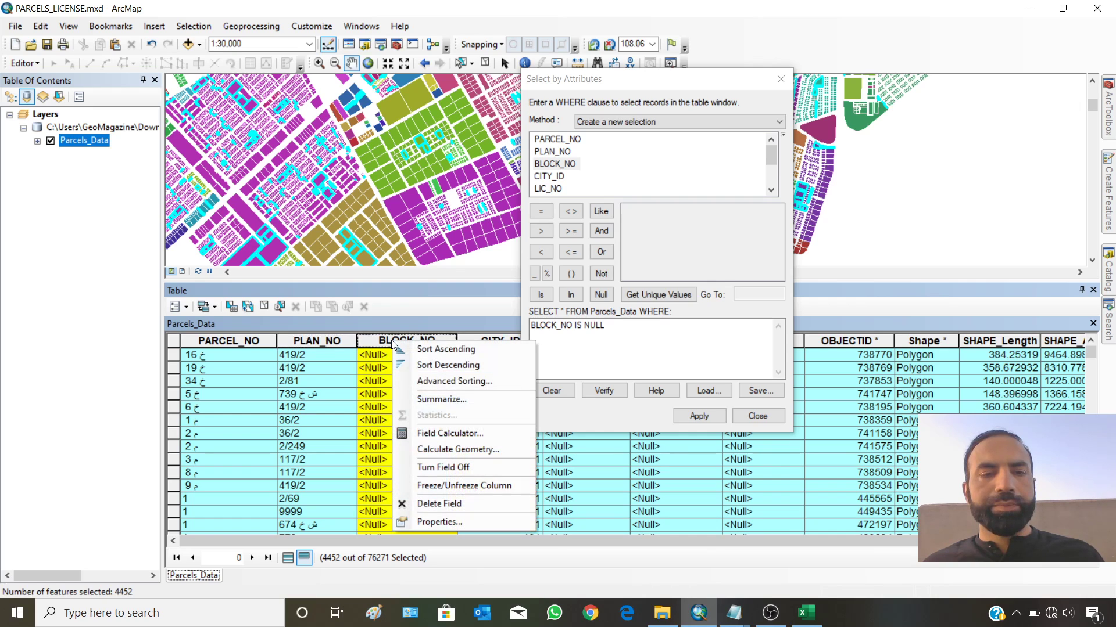
{"action": "left_click", "coordinate": [424, 434]}
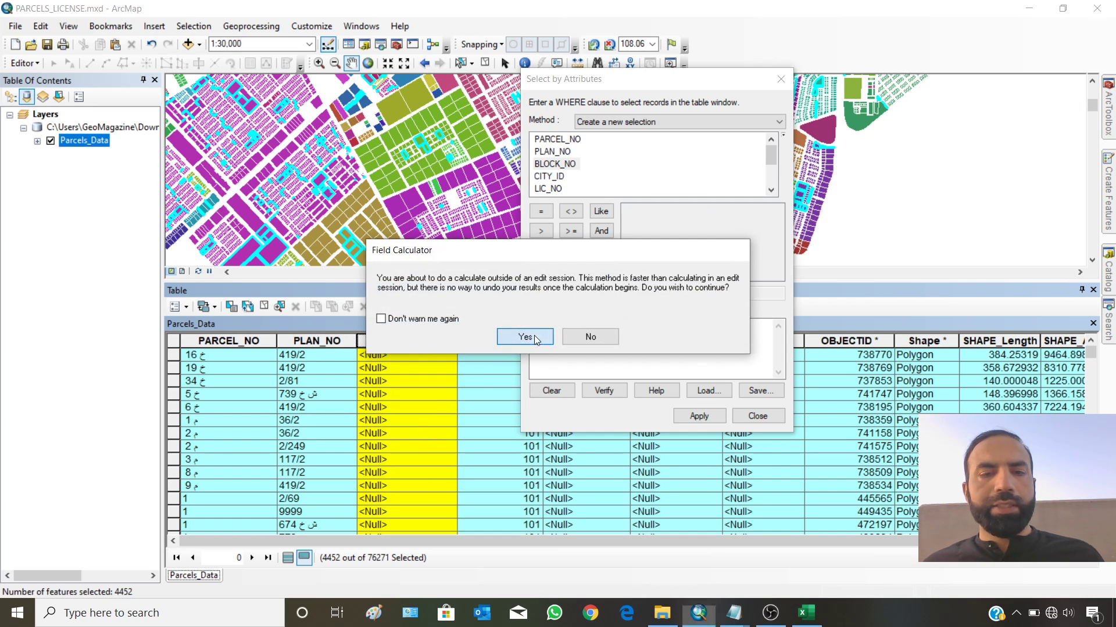
{"action": "left_click", "coordinate": [535, 336]}
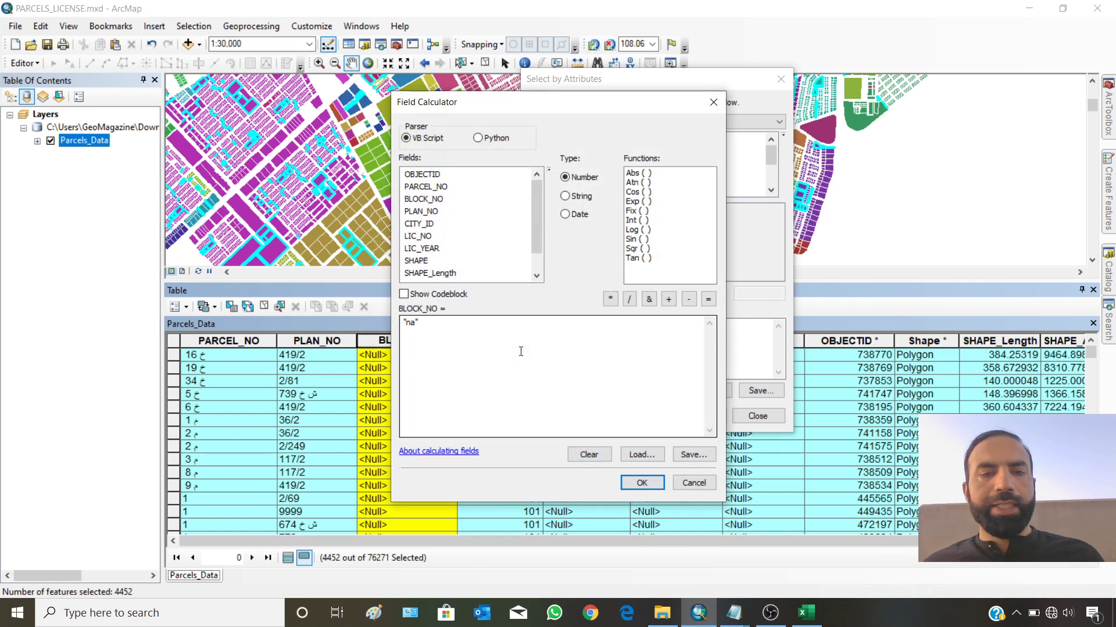
{"action": "left_click", "coordinate": [632, 483]}
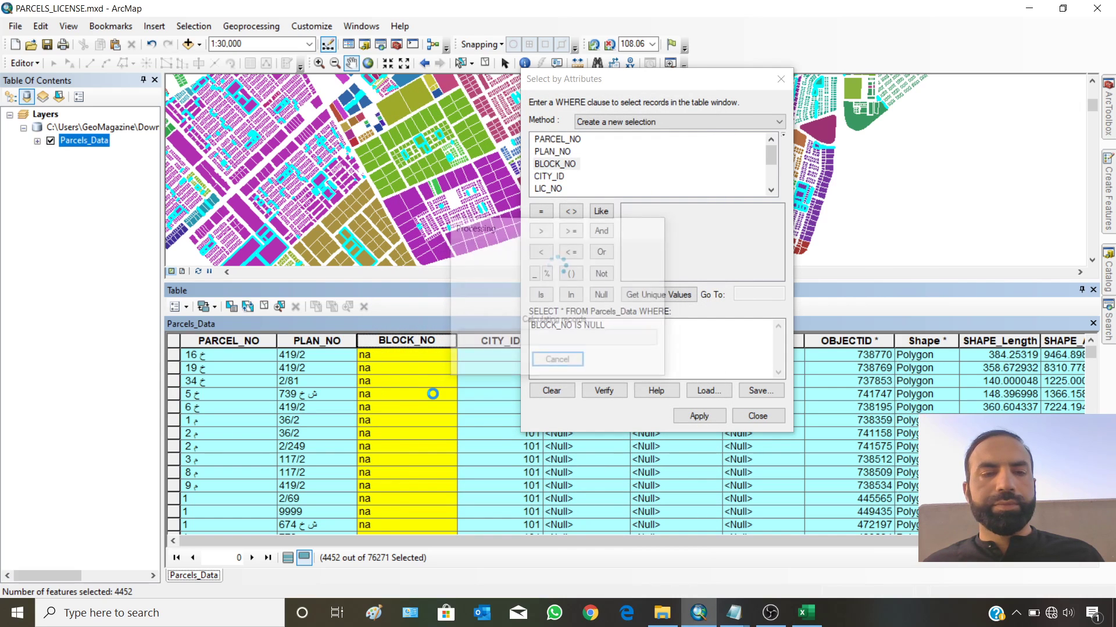
{"action": "left_click", "coordinate": [264, 306]}
Check Parcels_Data for empty city IDs by selecting where CITY_ID IS NULL, and close Select by Attributes.
{"action": "left_click_drag", "start_coordinate": [611, 79], "coordinate": [710, 84]}
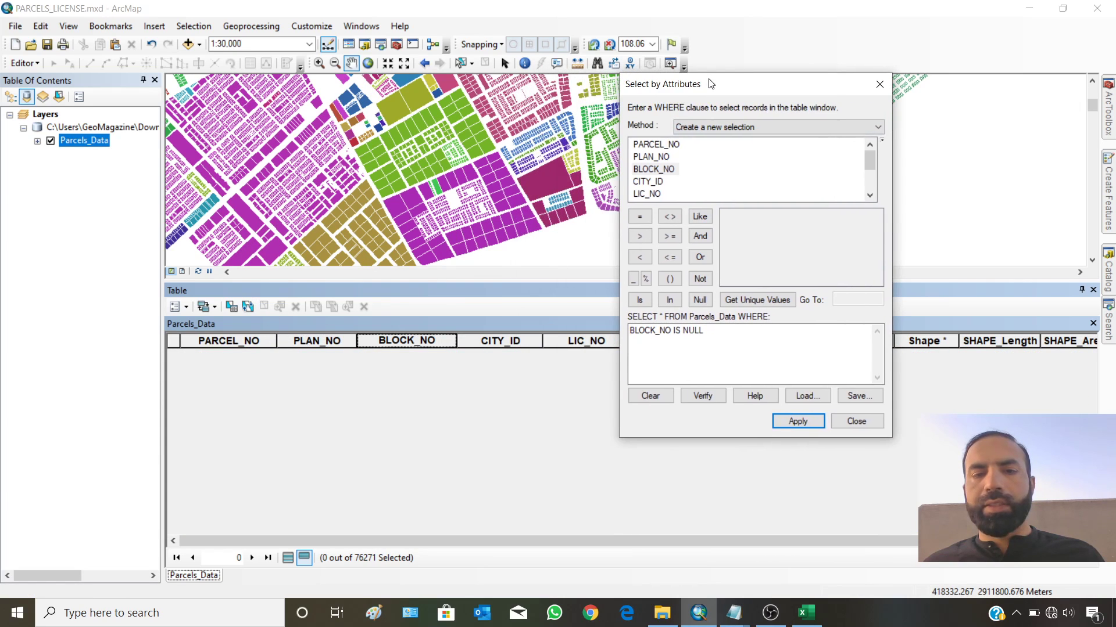
{"action": "left_click", "coordinate": [638, 397]}
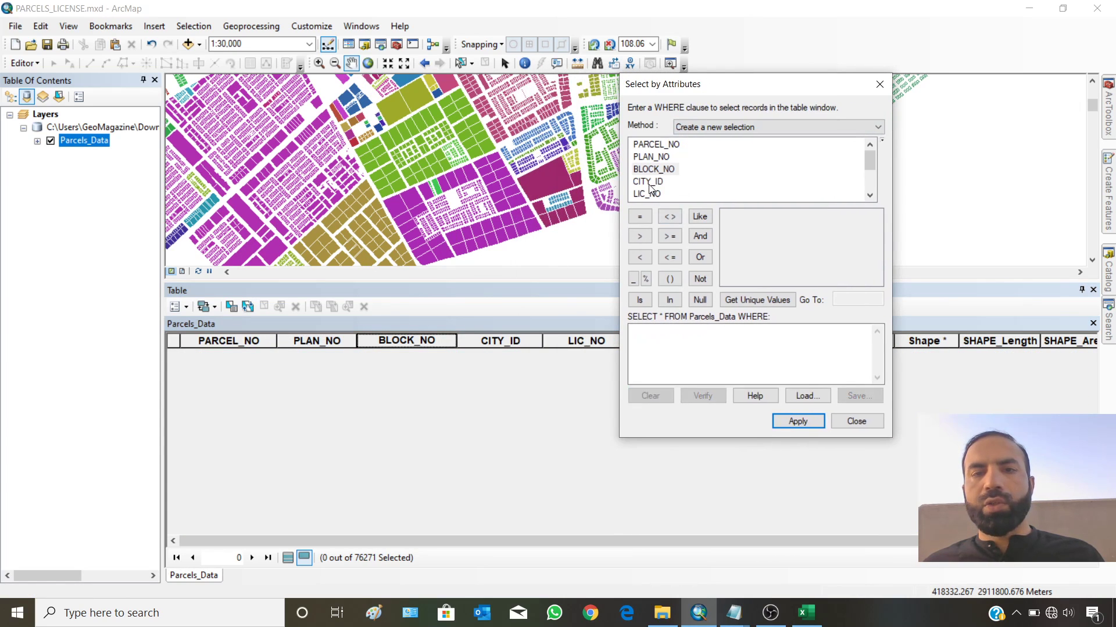
{"action": "double_click", "coordinate": [649, 182]}
{"action": "left_click", "coordinate": [639, 300]}
{"action": "left_click", "coordinate": [700, 300]}
{"action": "left_click", "coordinate": [795, 420]}
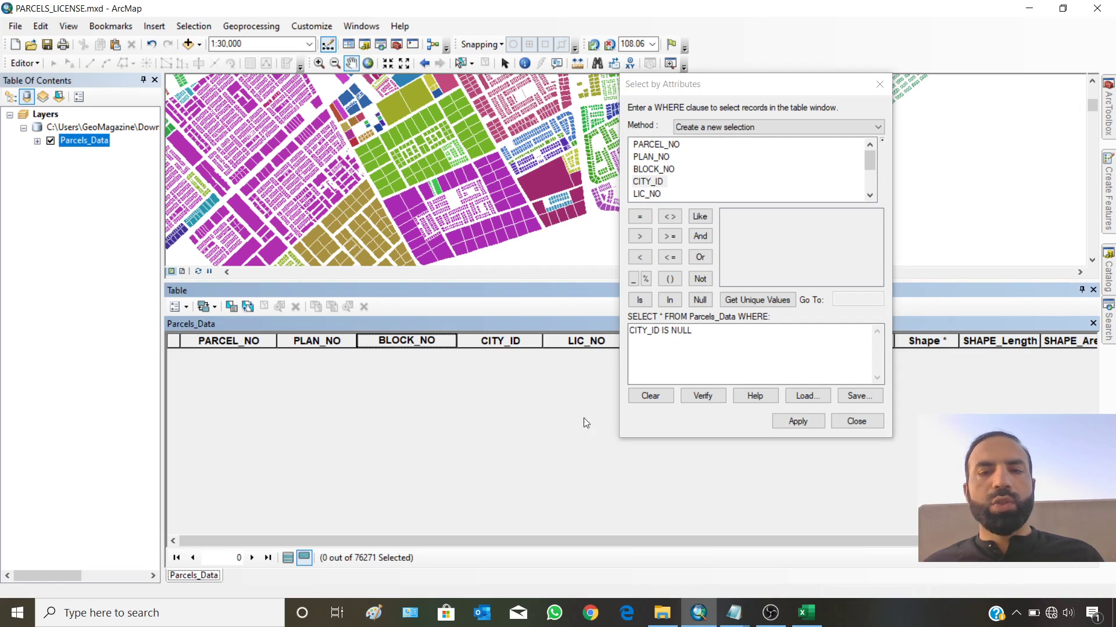
{"action": "left_click", "coordinate": [844, 426]}
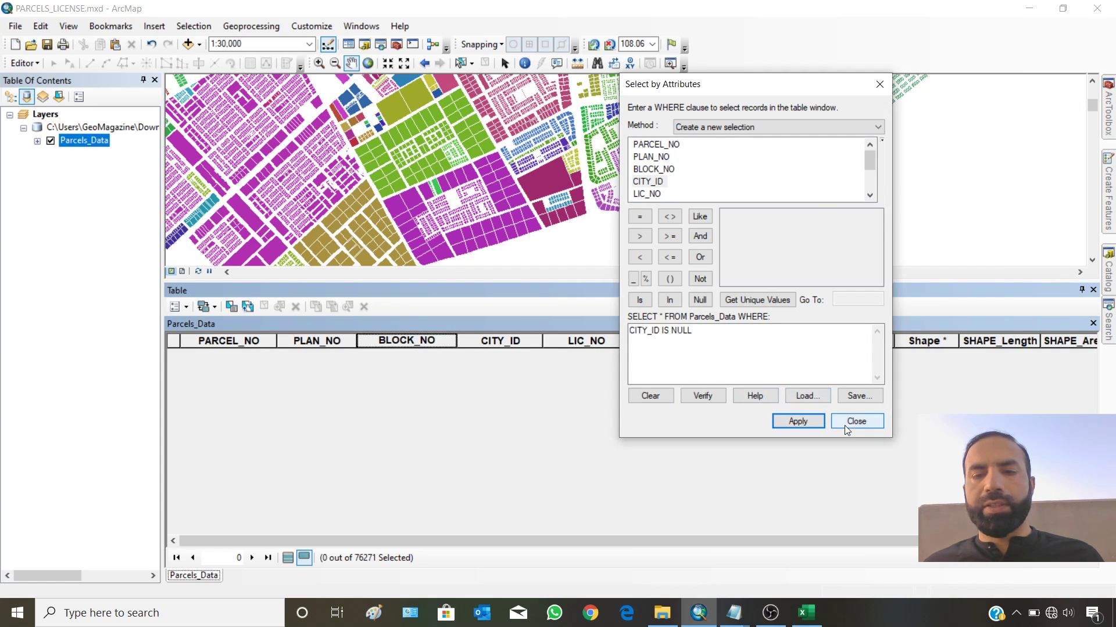
{"action": "left_click", "coordinate": [844, 427]}
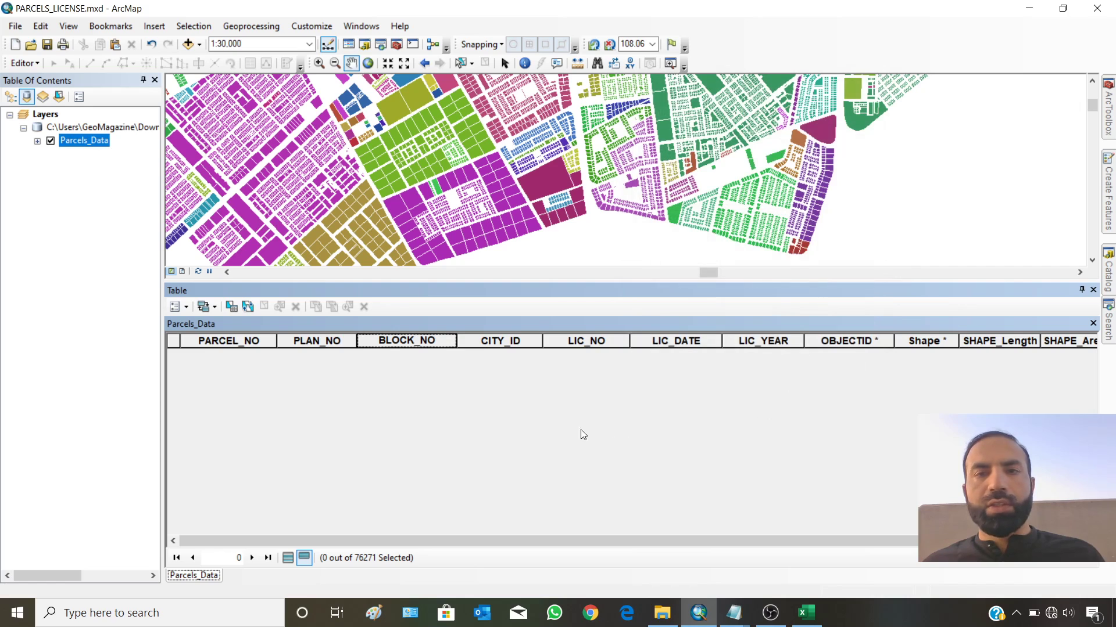
Show all table records and compare the BLOCK_NO cells containing the text Null with the true <Null> cells in LIC_NO.
{"action": "left_click", "coordinate": [287, 559]}
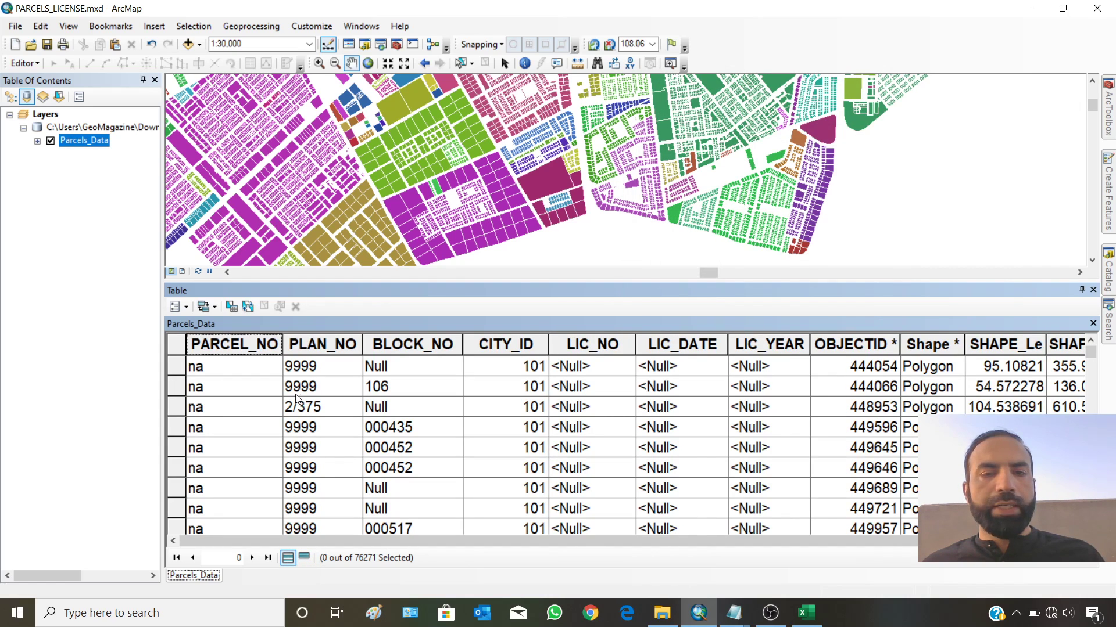
{"action": "scroll", "coordinate": [223, 413], "scroll_direction": "down", "scroll_amount": 3}
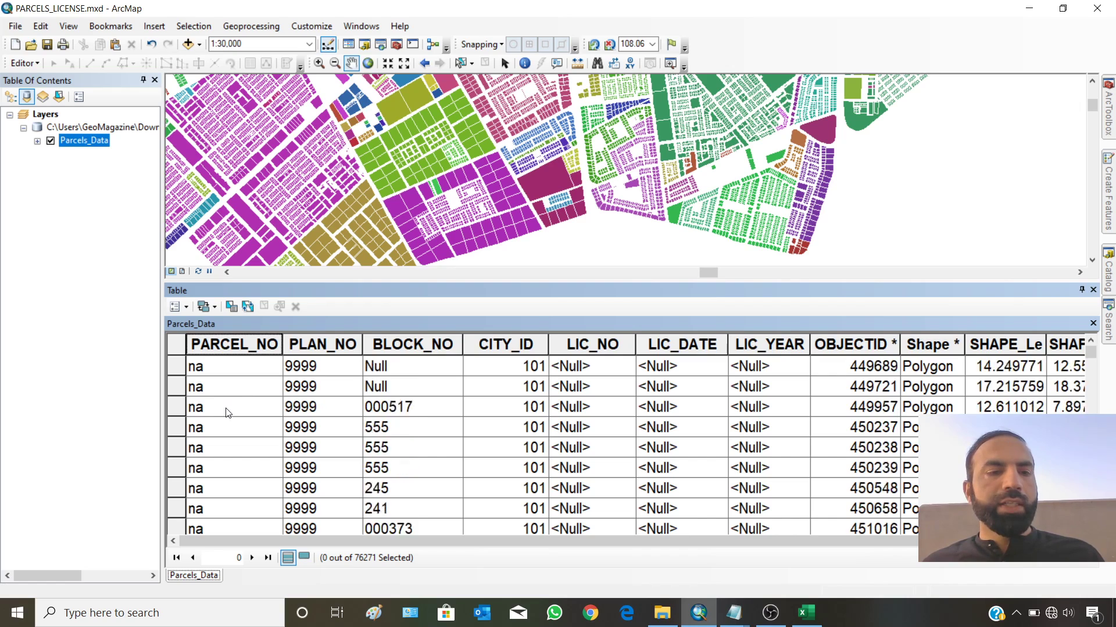
{"action": "scroll", "coordinate": [221, 426], "scroll_direction": "up", "scroll_amount": 3}
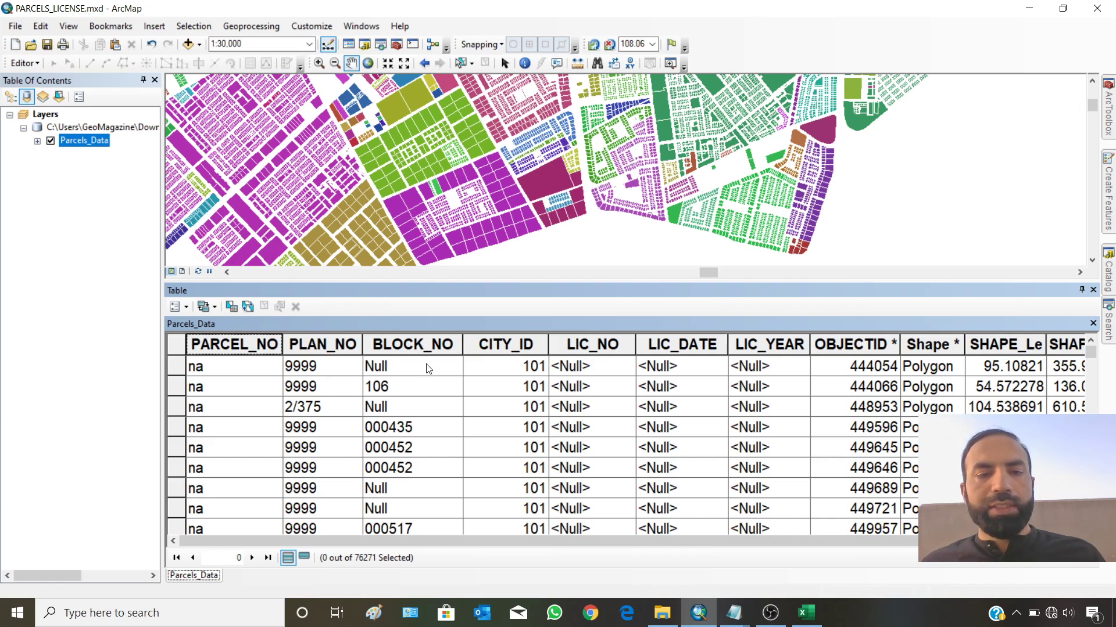
{"action": "left_click", "coordinate": [382, 367]}
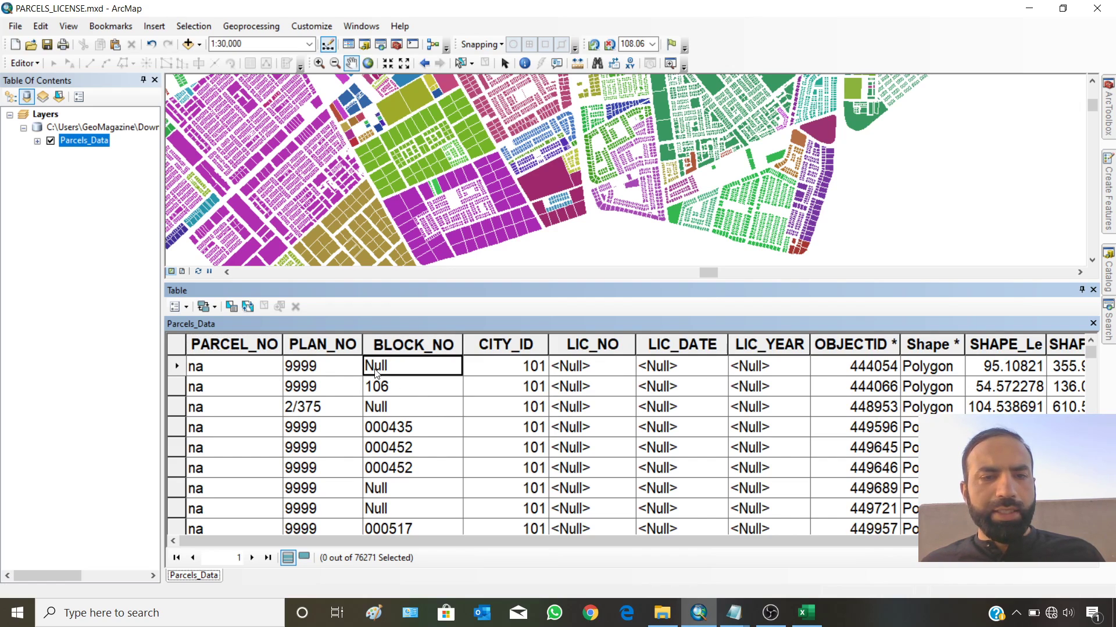
{"action": "left_click", "coordinate": [397, 483]}
{"action": "left_click", "coordinate": [390, 510]}
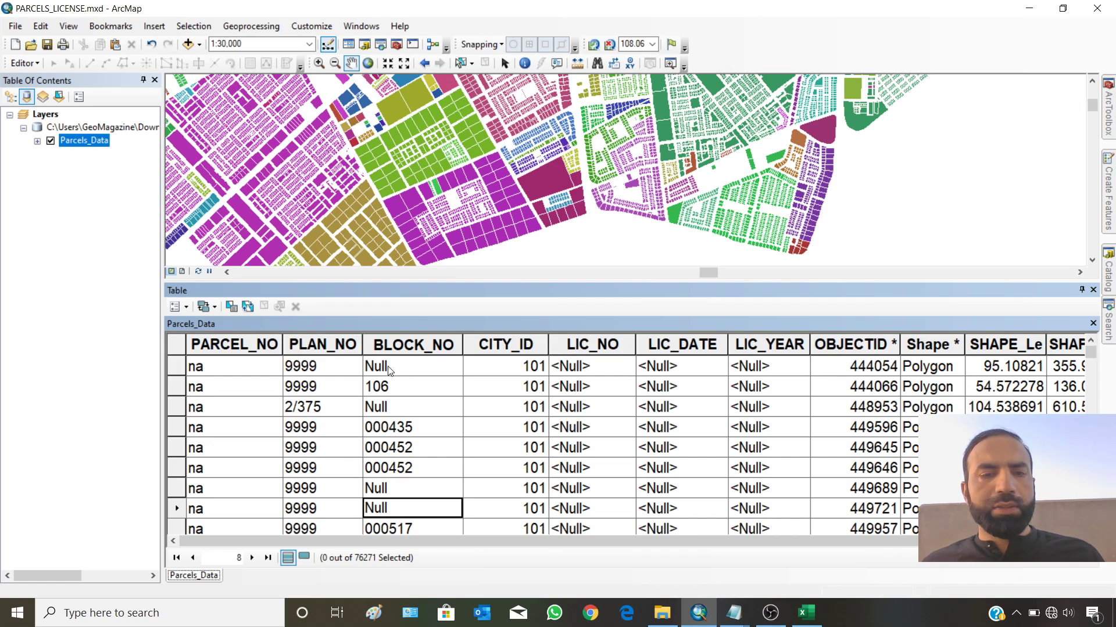
{"action": "left_click", "coordinate": [581, 369]}
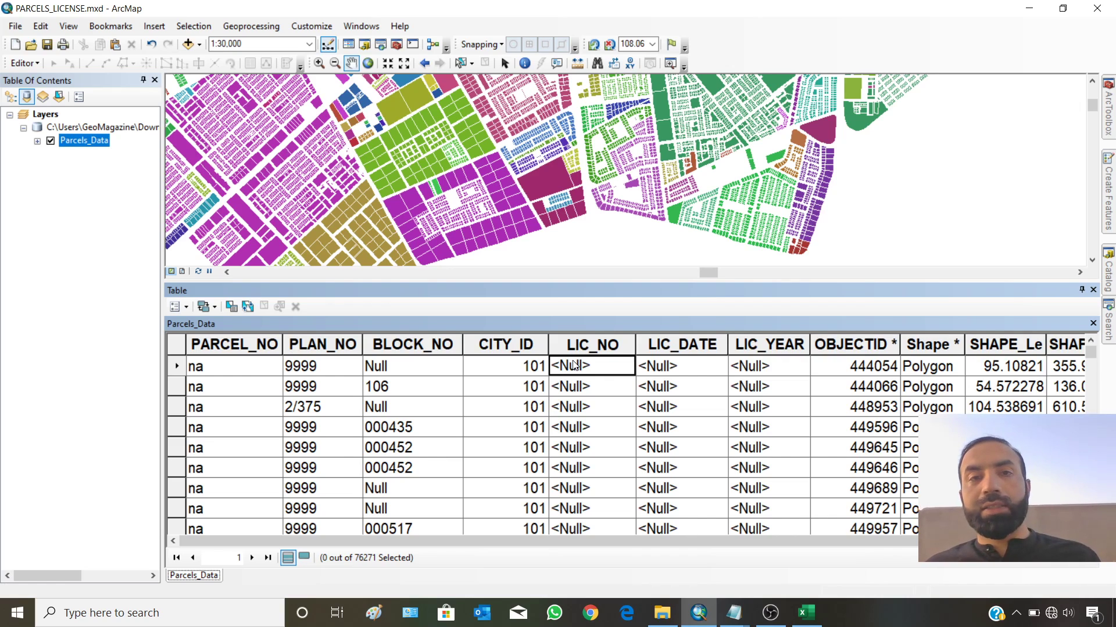
{"action": "left_click", "coordinate": [381, 370]}
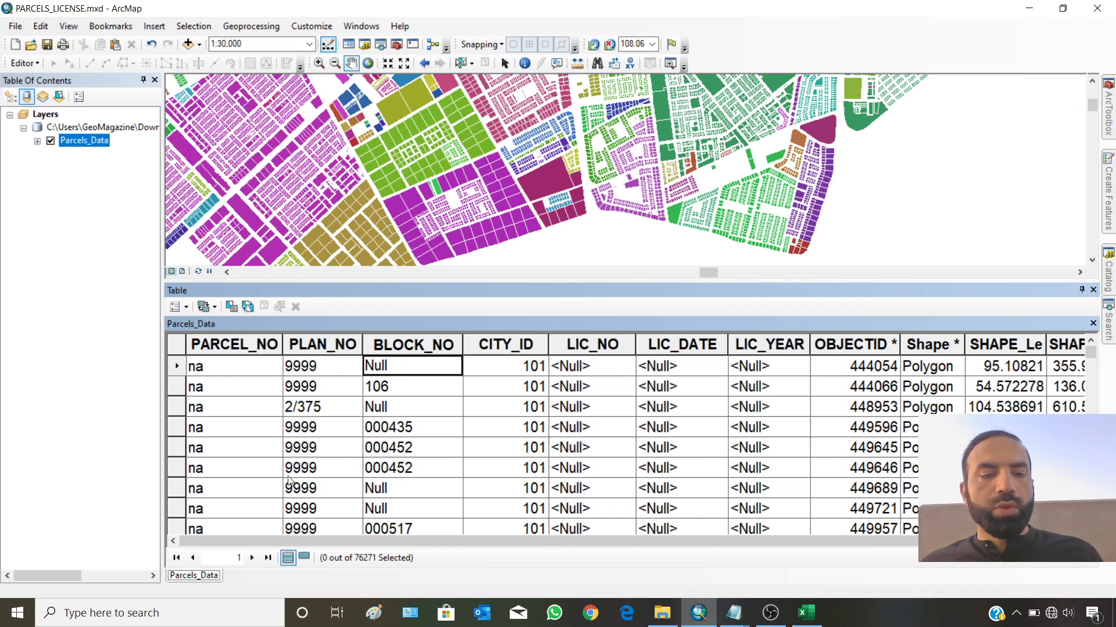
Select the Parcels_Data records where BLOCK_NO = 'Null' as a new selection, picking the value from the field's unique values.
{"action": "left_click", "coordinate": [187, 309]}
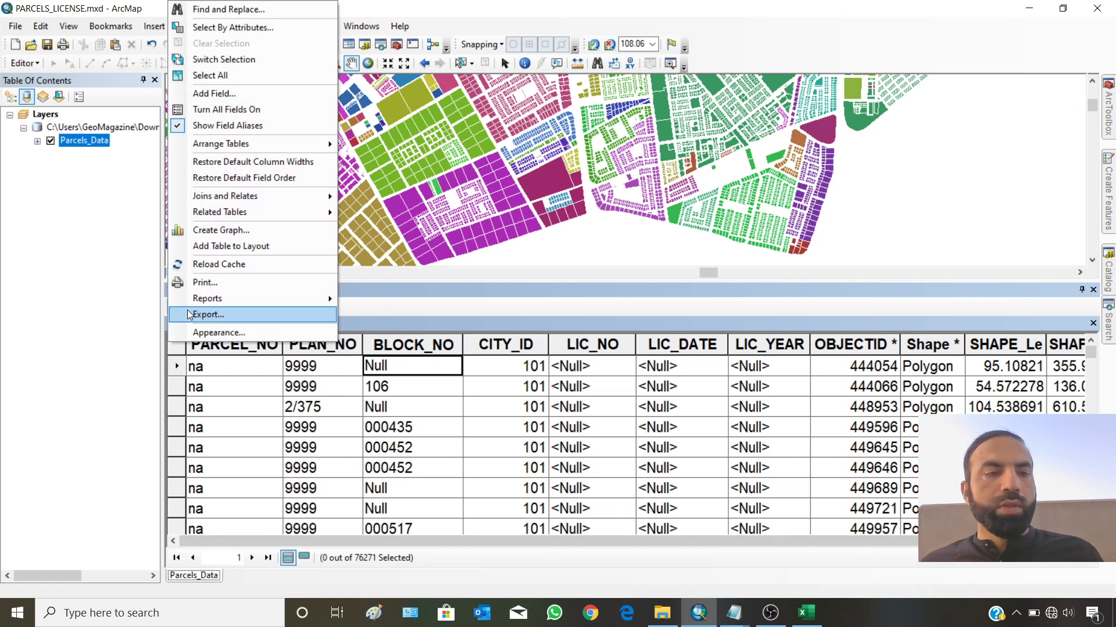
{"action": "left_click", "coordinate": [272, 26]}
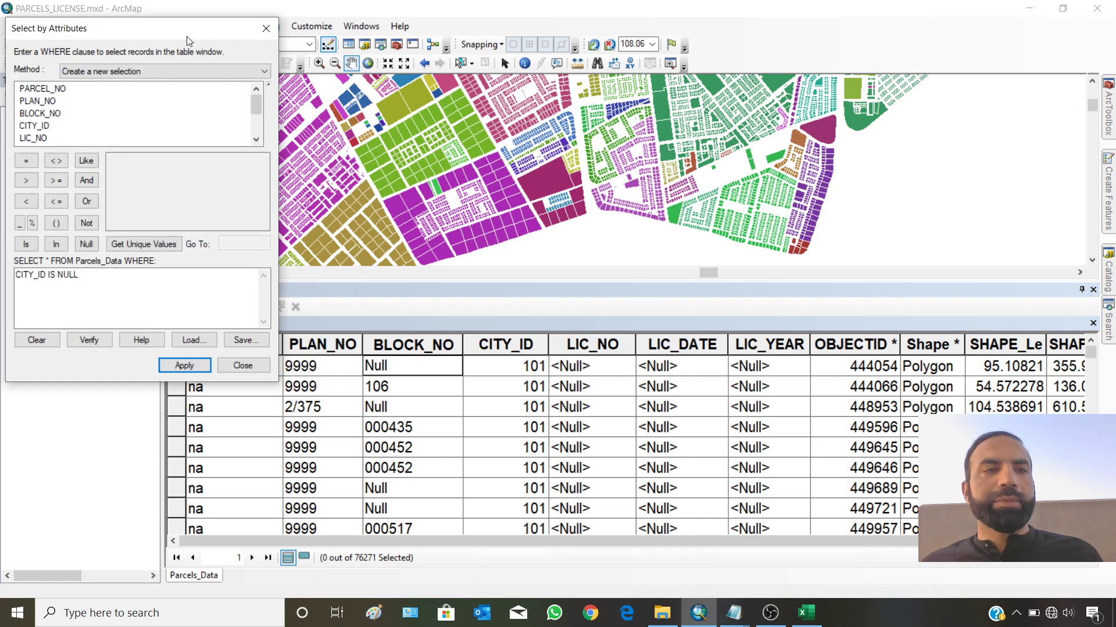
{"action": "left_click_drag", "start_coordinate": [145, 28], "coordinate": [824, 45]}
{"action": "left_click", "coordinate": [717, 358]}
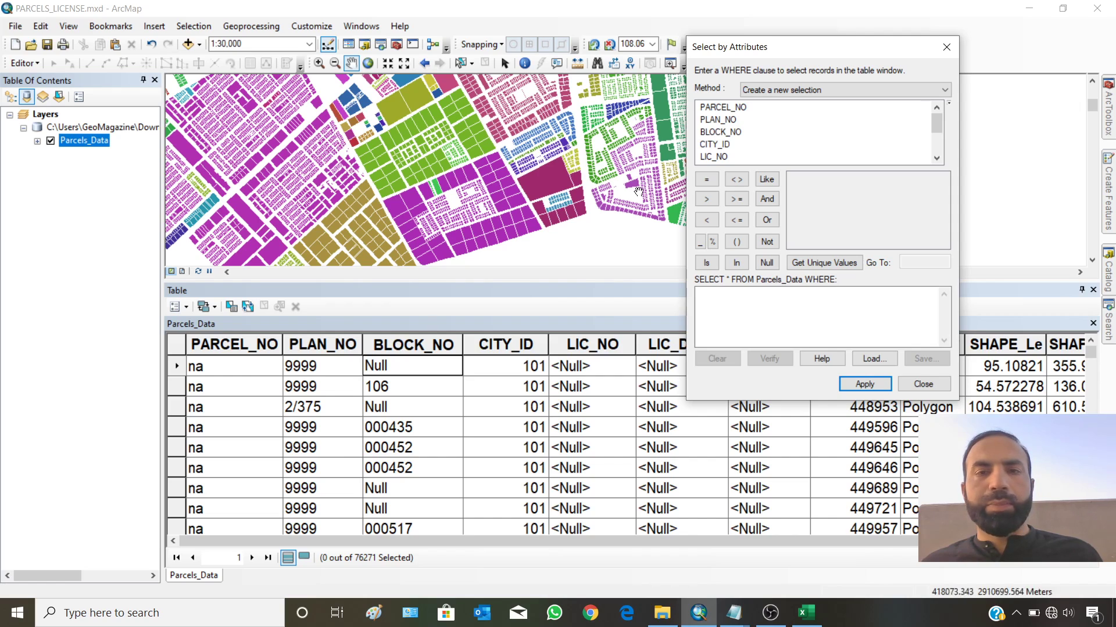
{"action": "double_click", "coordinate": [720, 132]}
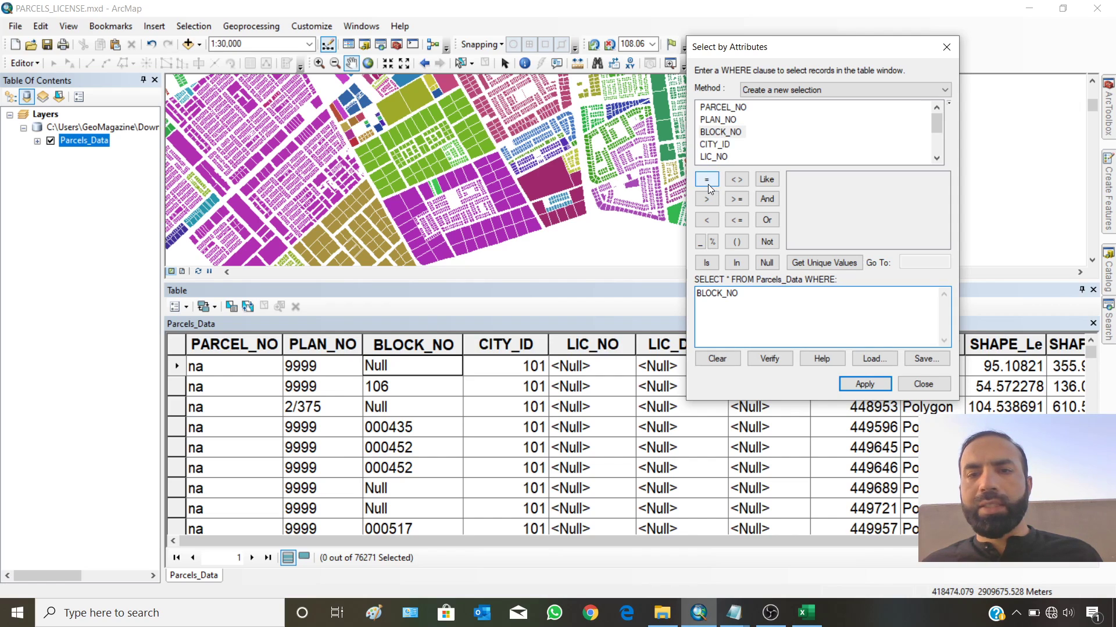
{"action": "left_click", "coordinate": [823, 263]}
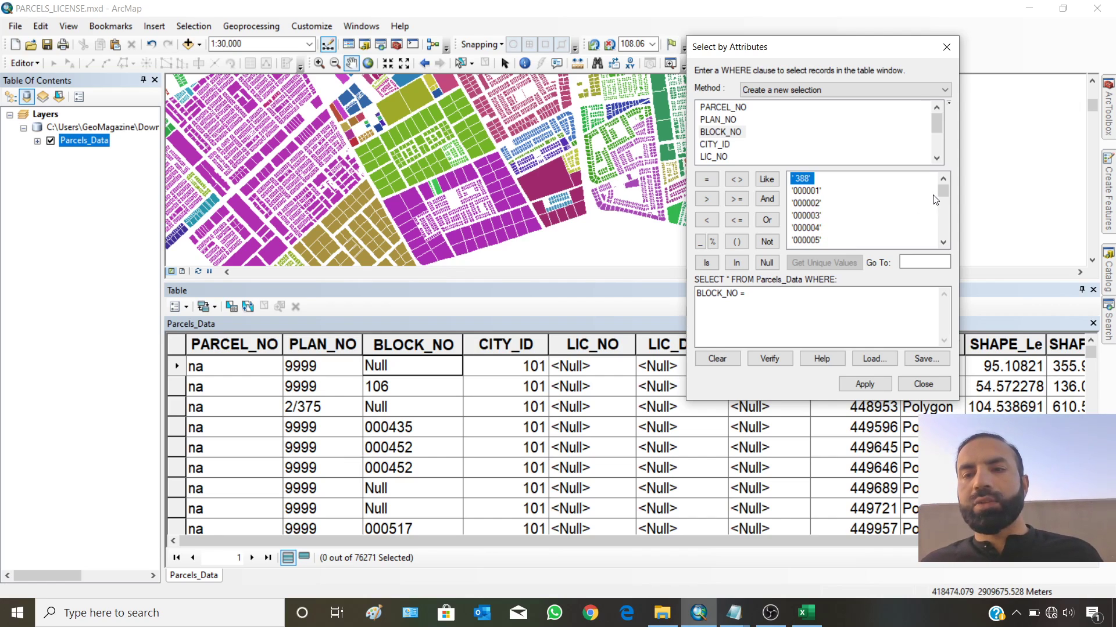
{"action": "left_click_drag", "start_coordinate": [942, 191], "coordinate": [944, 237]}
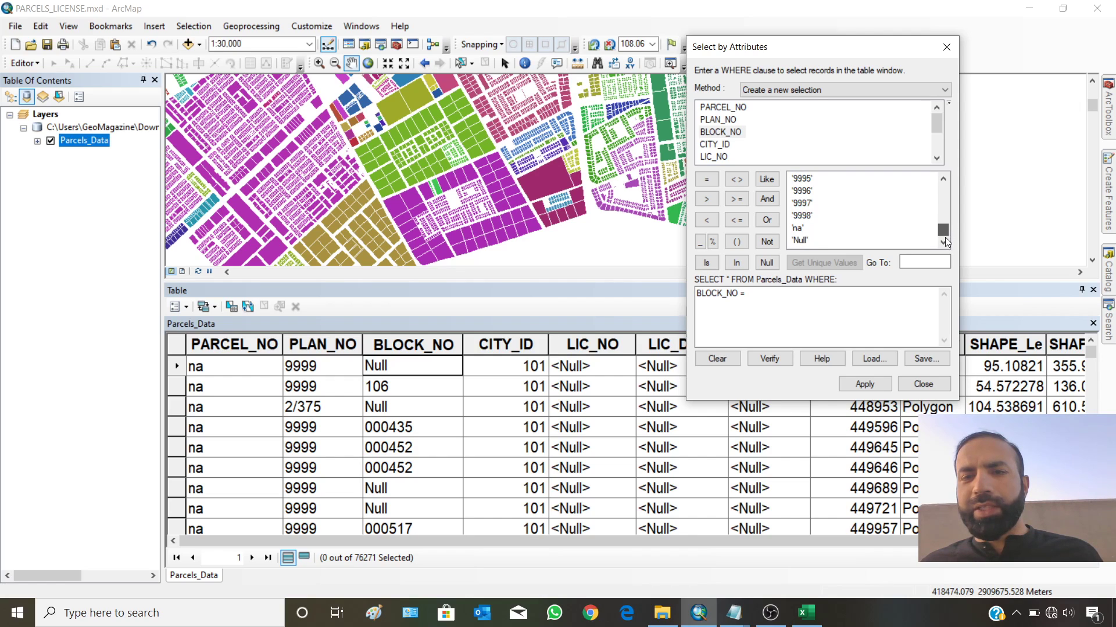
{"action": "double_click", "coordinate": [801, 240]}
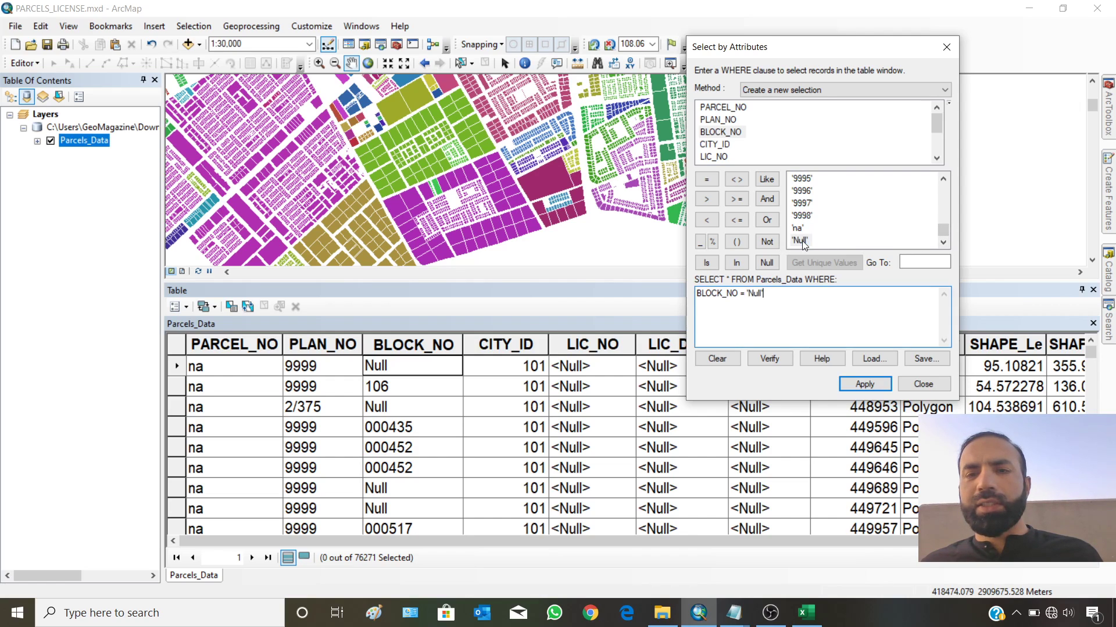
{"action": "left_click", "coordinate": [859, 386]}
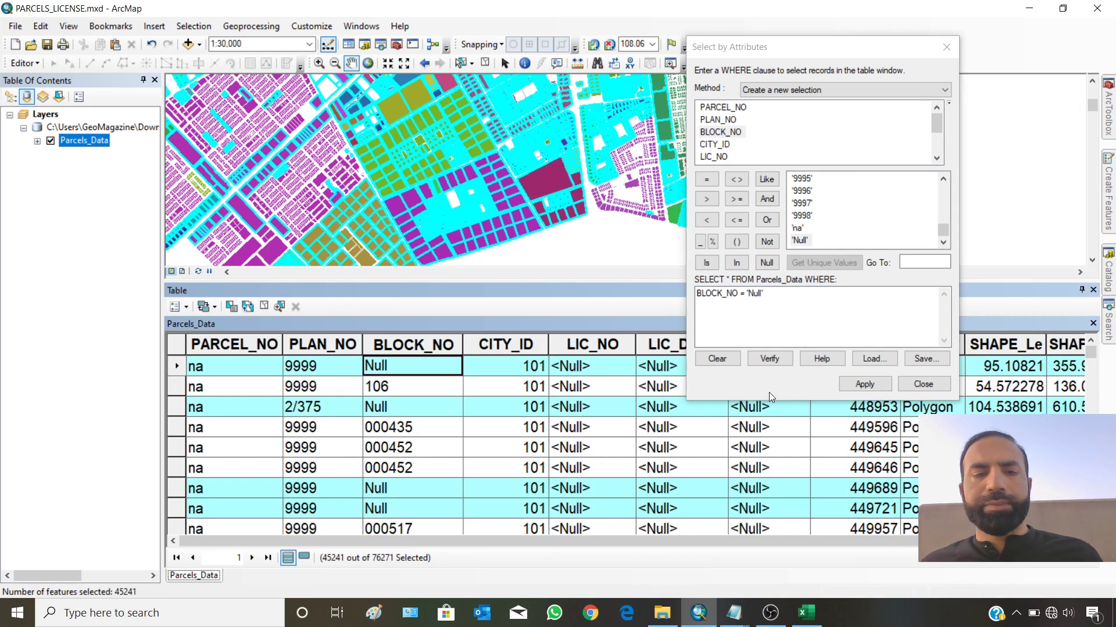
Calculate BLOCK_NO as "na" for the selected BLOCK_NO = 'Null' records with the Field Calculator and clear the selection.
{"action": "left_click", "coordinate": [305, 561]}
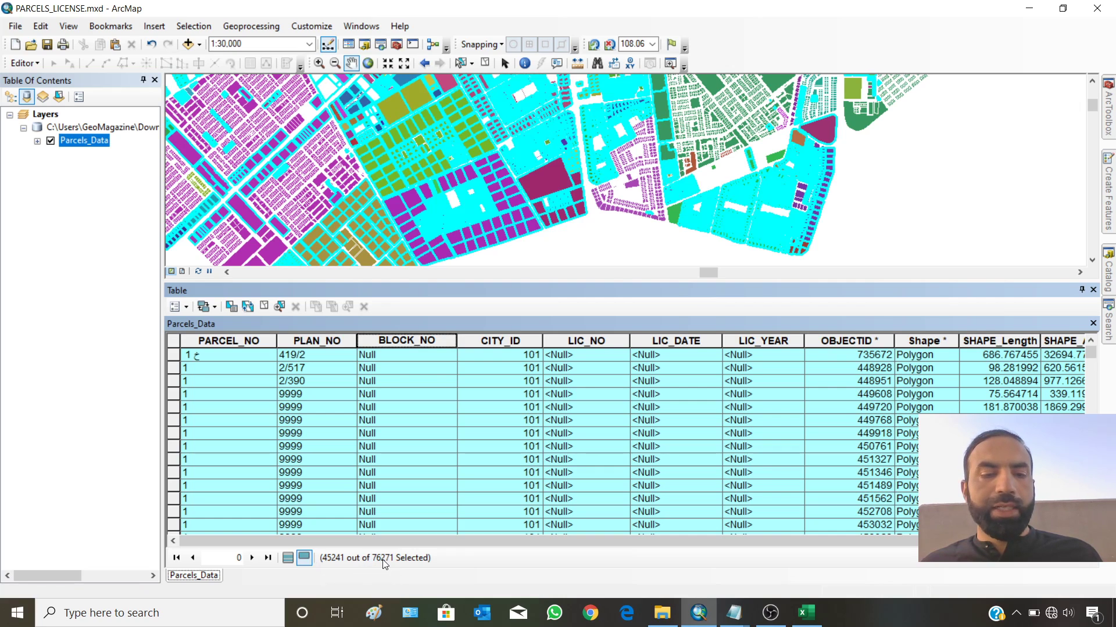
{"action": "right_click", "coordinate": [405, 346]}
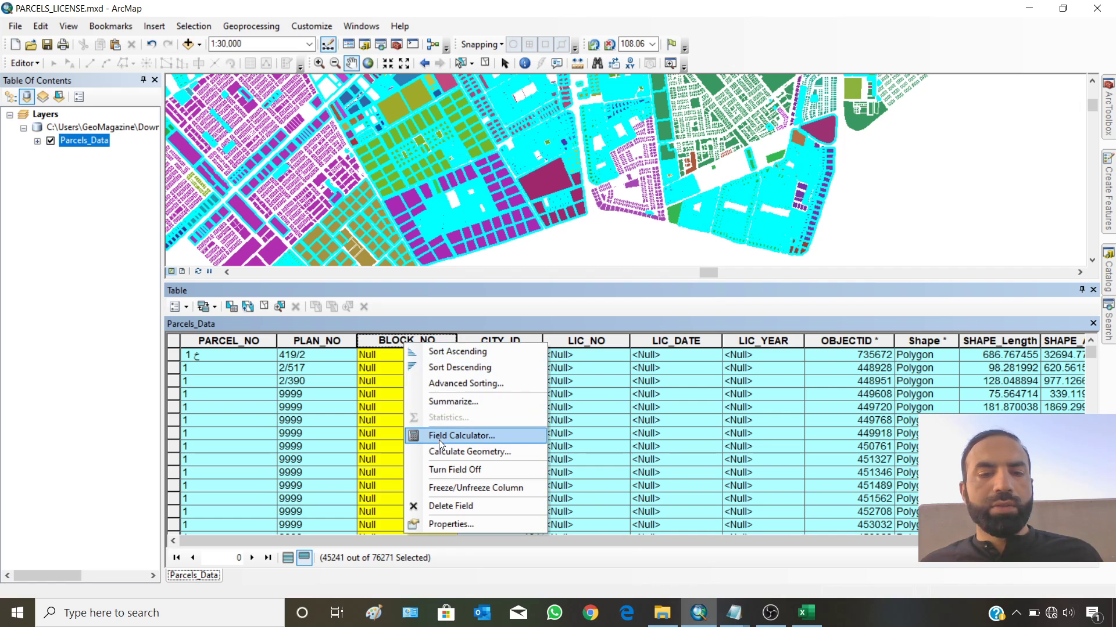
{"action": "left_click", "coordinate": [459, 436]}
{"action": "left_click", "coordinate": [525, 337]}
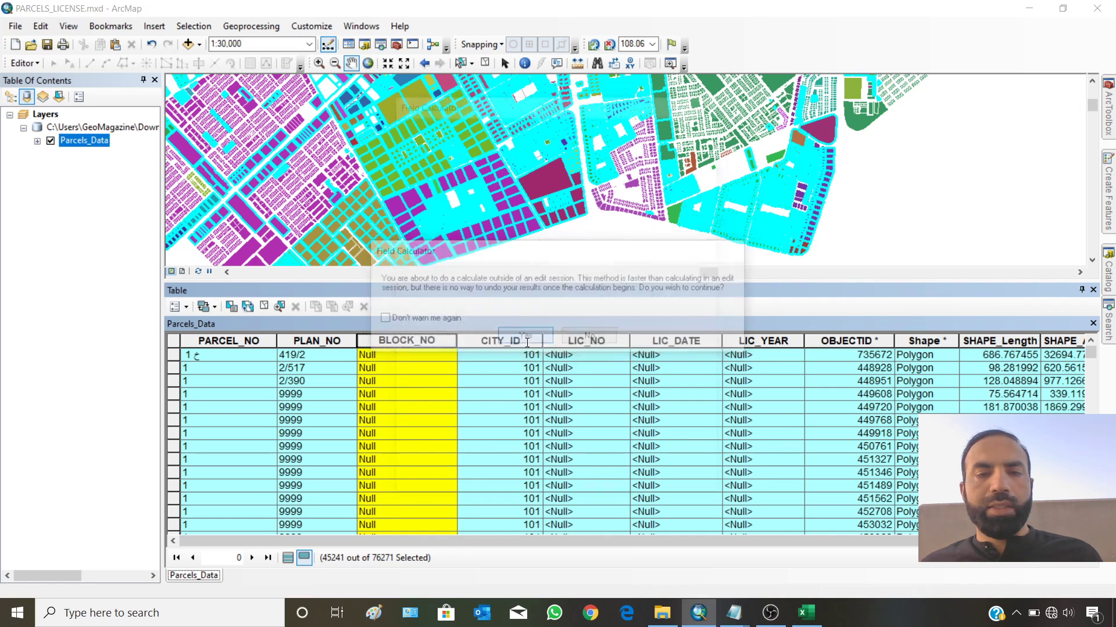
{"action": "left_click_drag", "start_coordinate": [517, 116], "coordinate": [614, 107]}
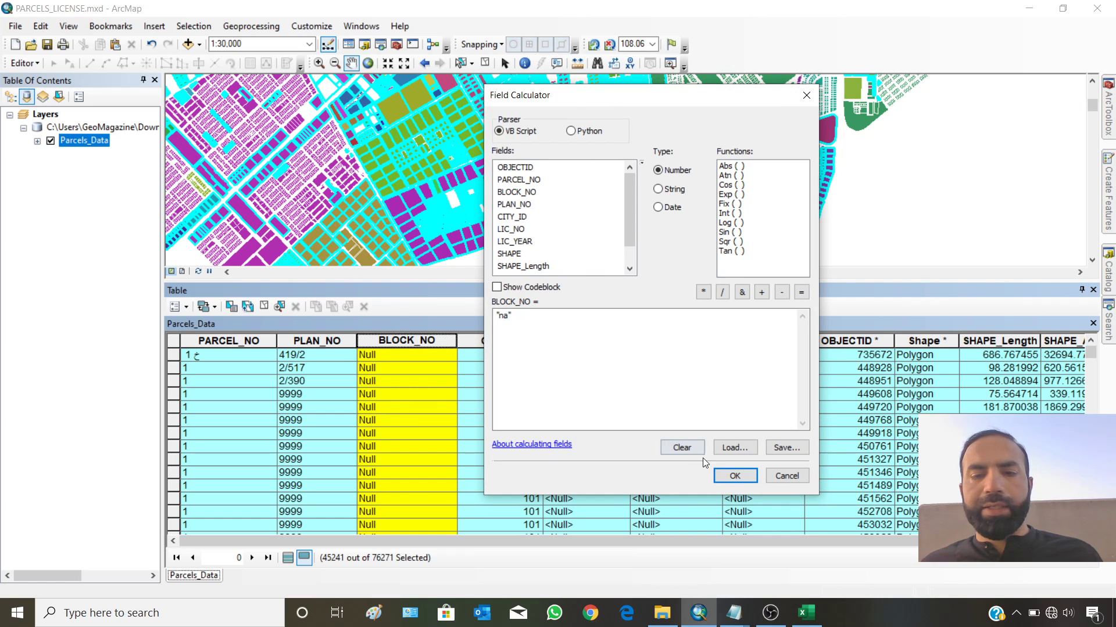
{"action": "left_click", "coordinate": [733, 477]}
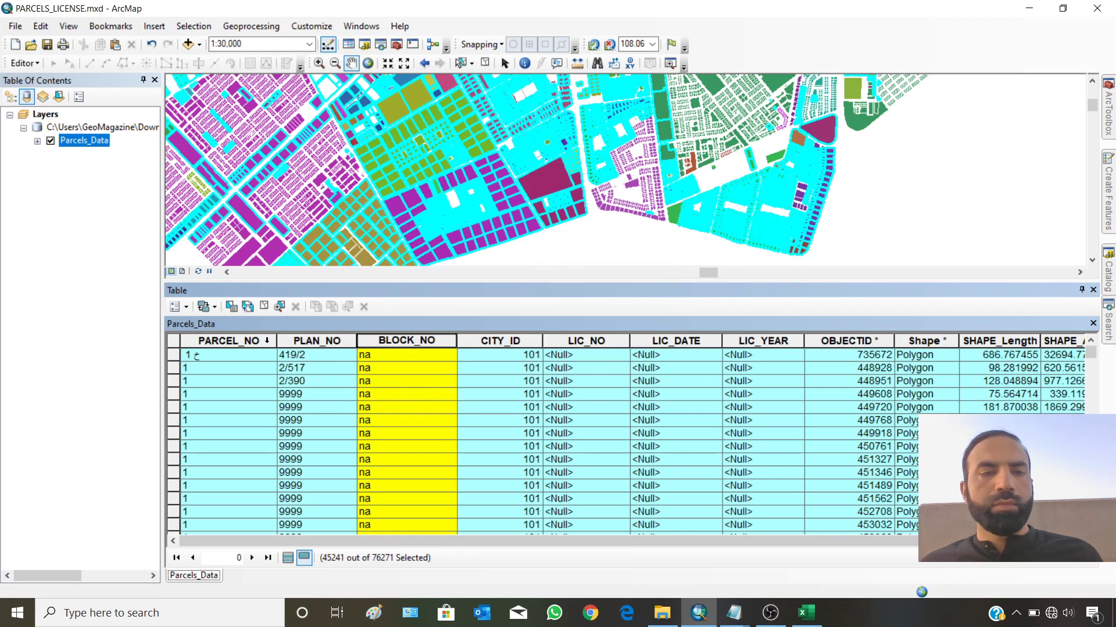
{"action": "left_click", "coordinate": [264, 308]}
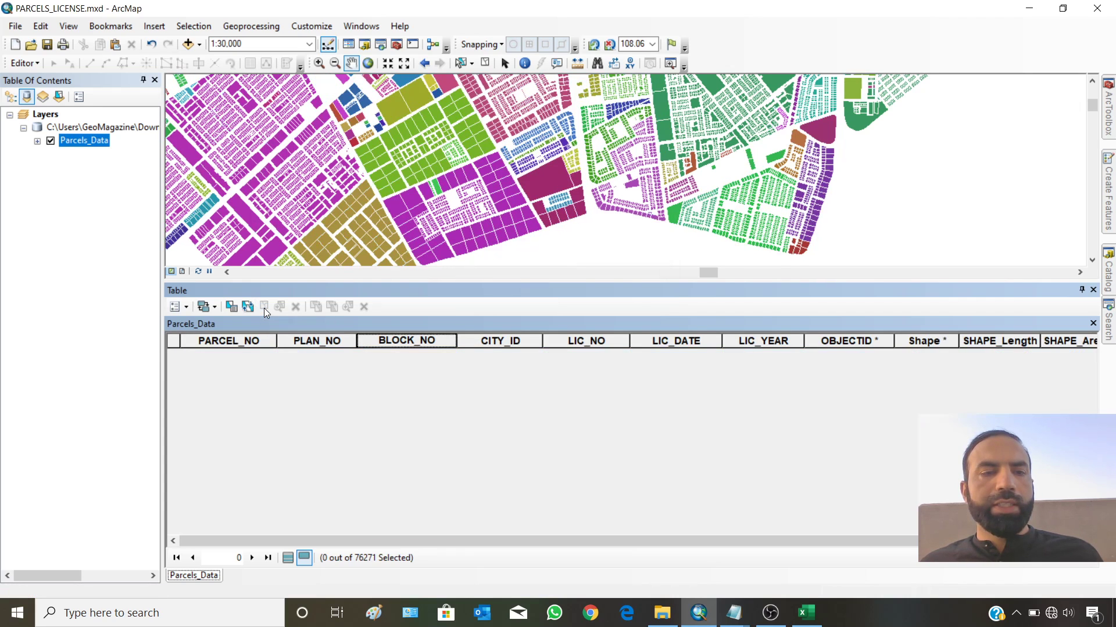
Show all Parcels_Data records, review the BLOCK_NO values and sort the table by BLOCK_NO in ascending order.
{"action": "left_click", "coordinate": [290, 560]}
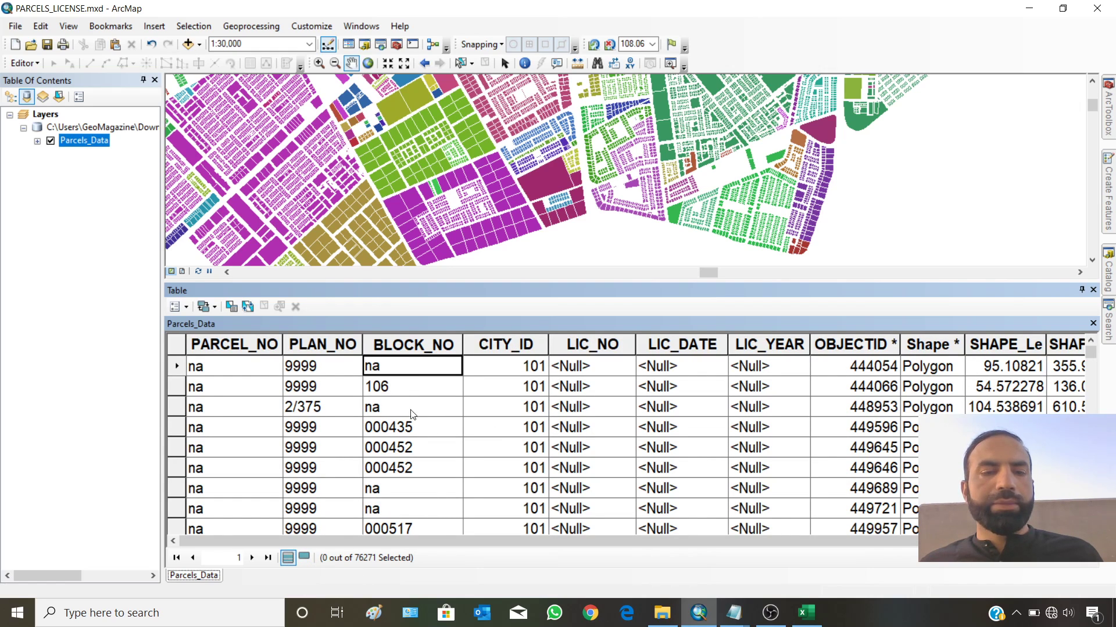
{"action": "scroll", "coordinate": [443, 450], "scroll_direction": "down", "scroll_amount": 5}
{"action": "scroll", "coordinate": [443, 452], "scroll_direction": "down", "scroll_amount": 1}
{"action": "scroll", "coordinate": [444, 452], "scroll_direction": "up", "scroll_amount": 6}
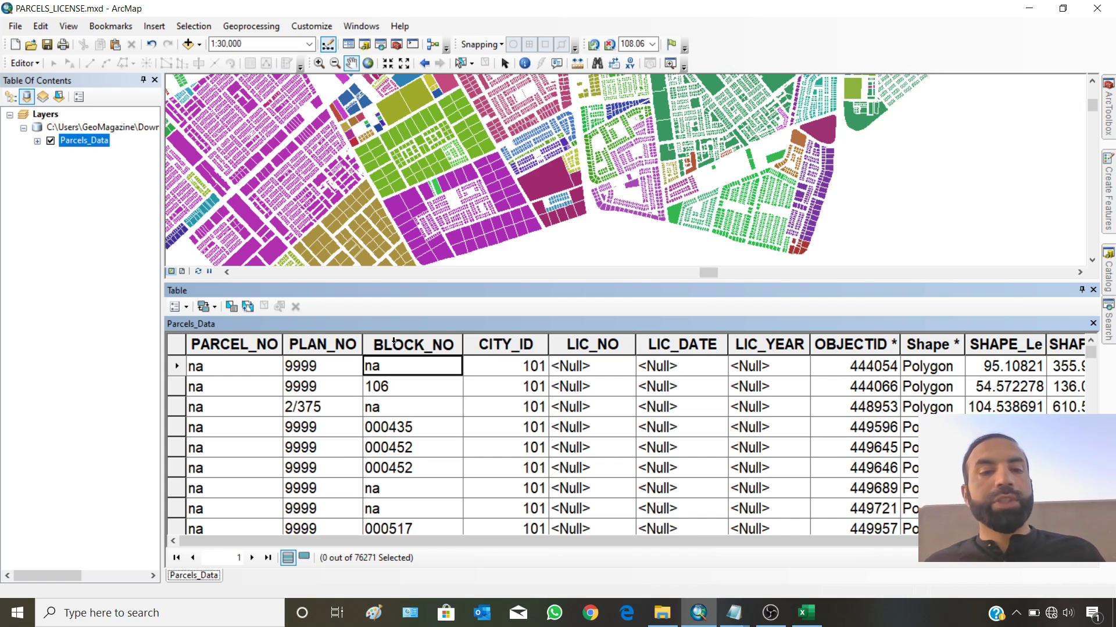
{"action": "left_click", "coordinate": [393, 343]}
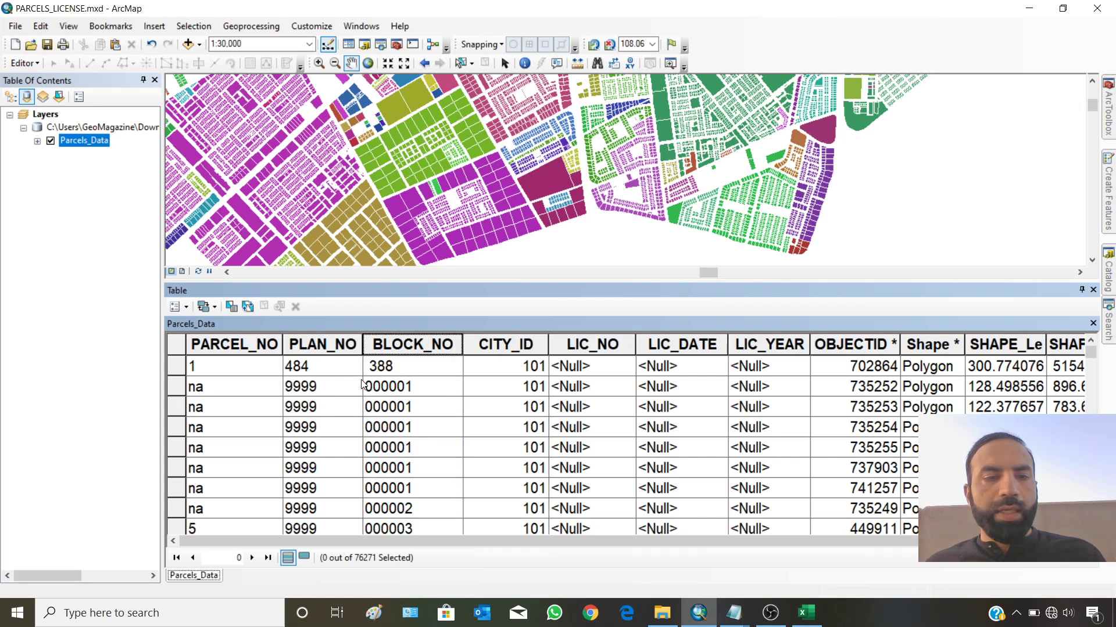
Start an edit session, remove the leading space from the first record's BLOCK_NO so it reads 388, and save the edits.
{"action": "left_click", "coordinate": [370, 370]}
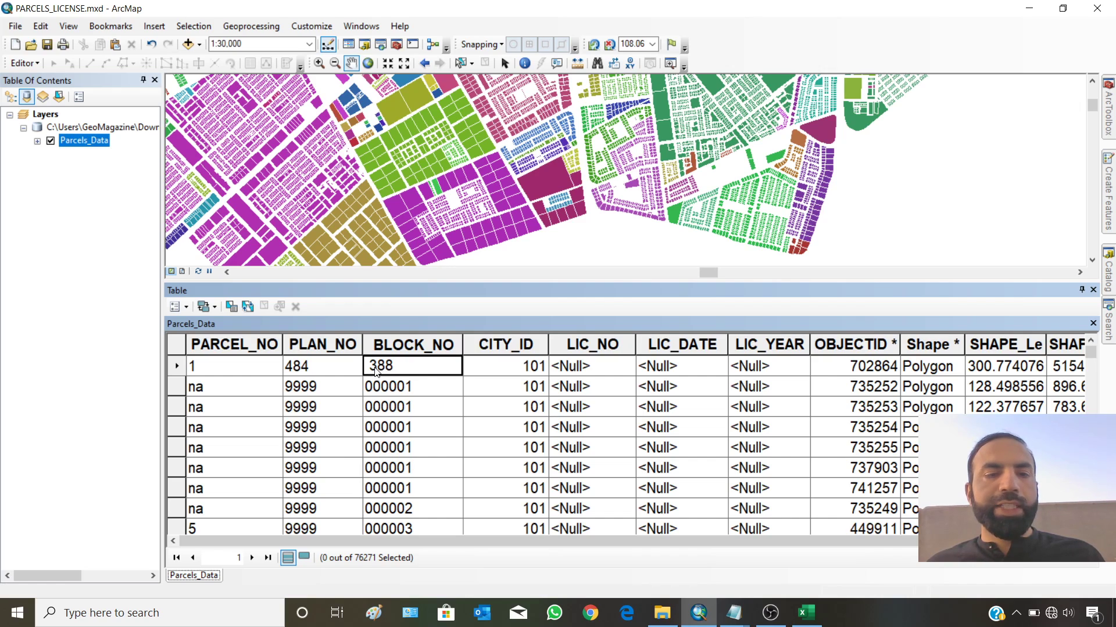
{"action": "left_click", "coordinate": [32, 67]}
{"action": "left_click", "coordinate": [70, 80]}
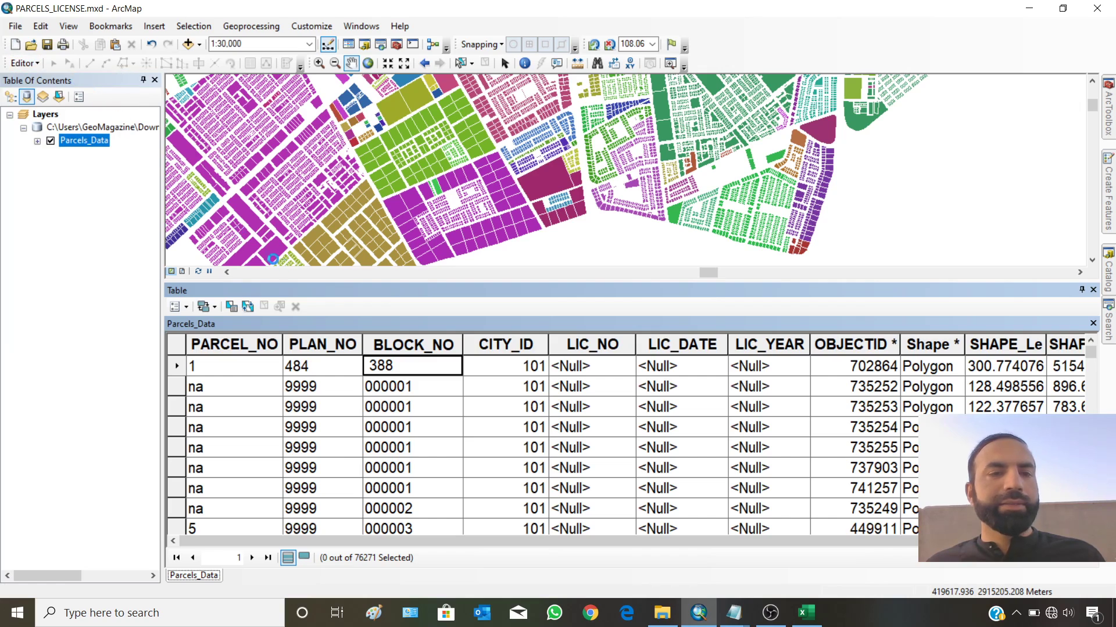
{"action": "left_click", "coordinate": [372, 371]}
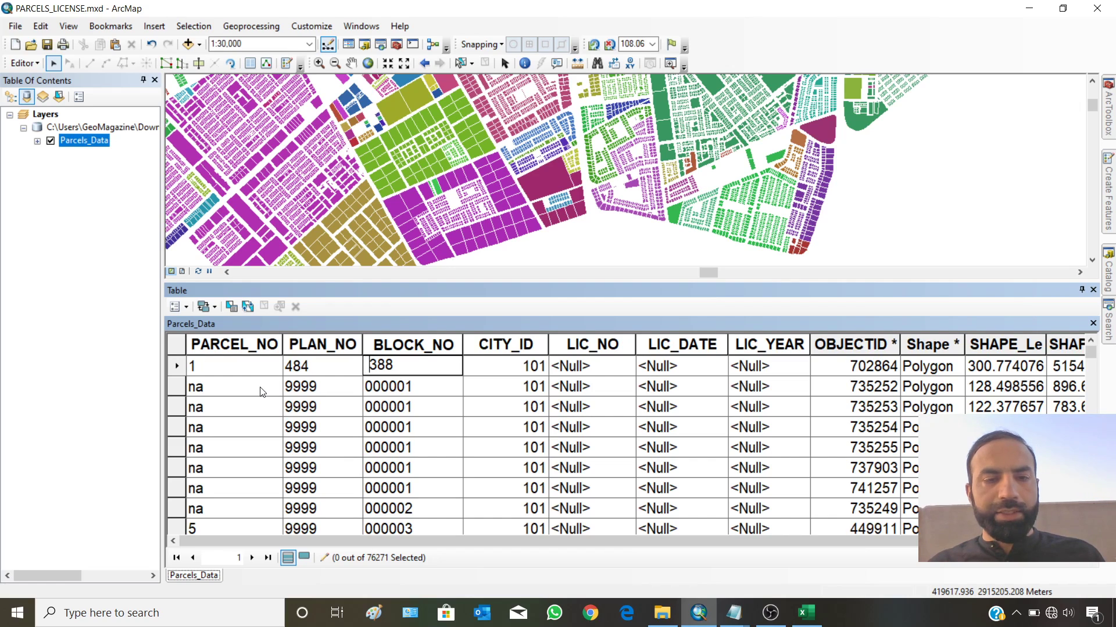
{"action": "key", "text": "BackSpace"}
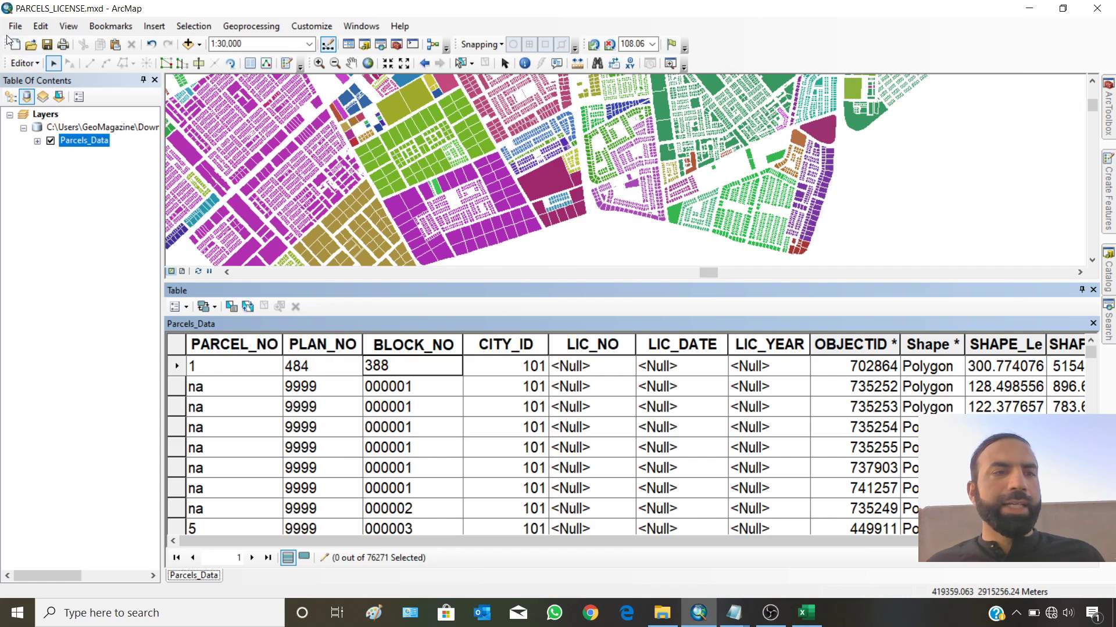
{"action": "left_click", "coordinate": [23, 63]}
{"action": "left_click", "coordinate": [36, 114]}
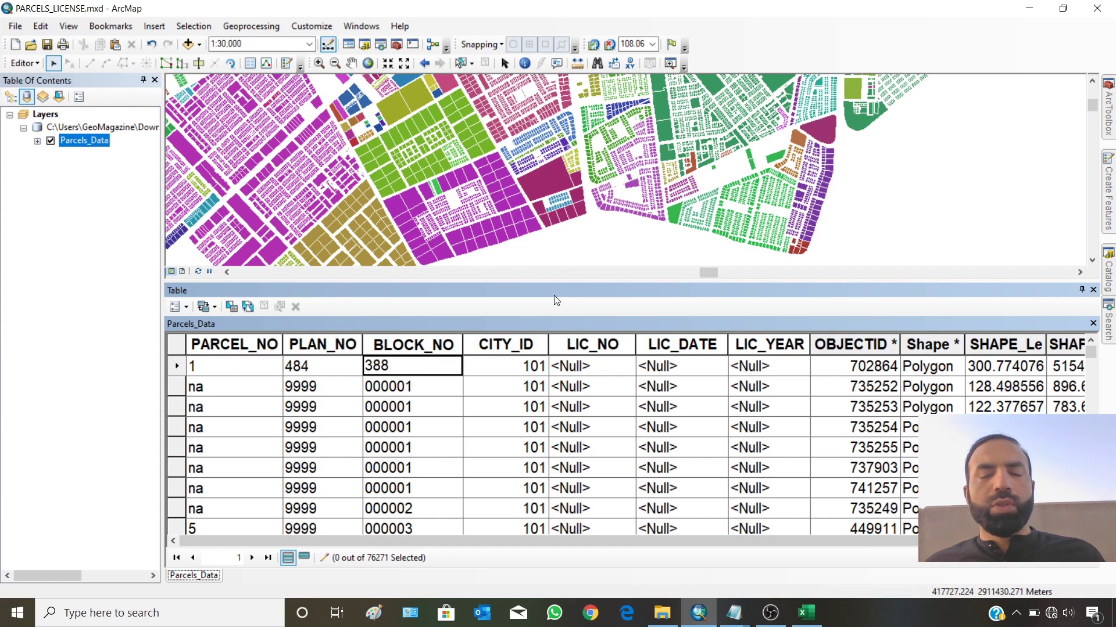
Inspect the leading zeros in the 000001 block numbers, save the edits and stop the edit session.
{"action": "left_click", "coordinate": [401, 387]}
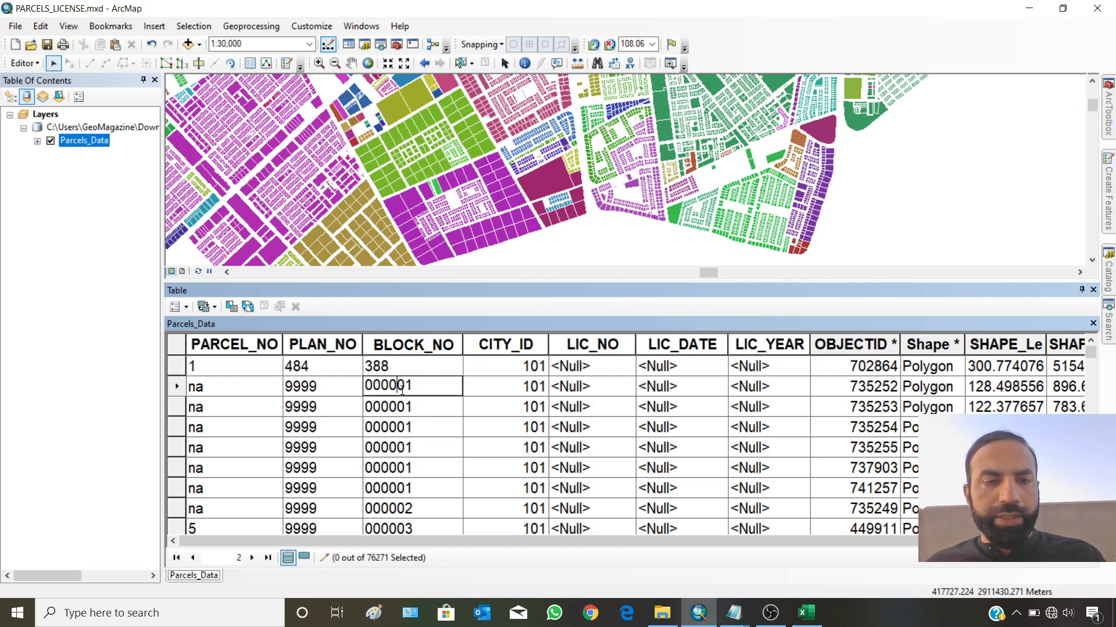
{"action": "left_click_drag", "start_coordinate": [405, 387], "coordinate": [338, 389]}
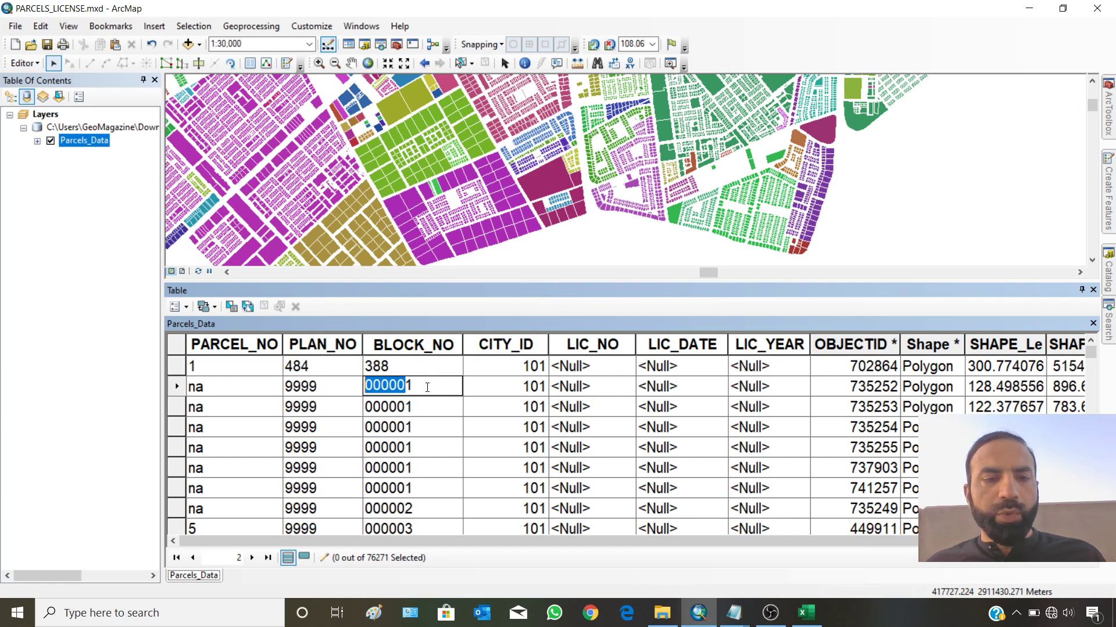
{"action": "left_click", "coordinate": [428, 410]}
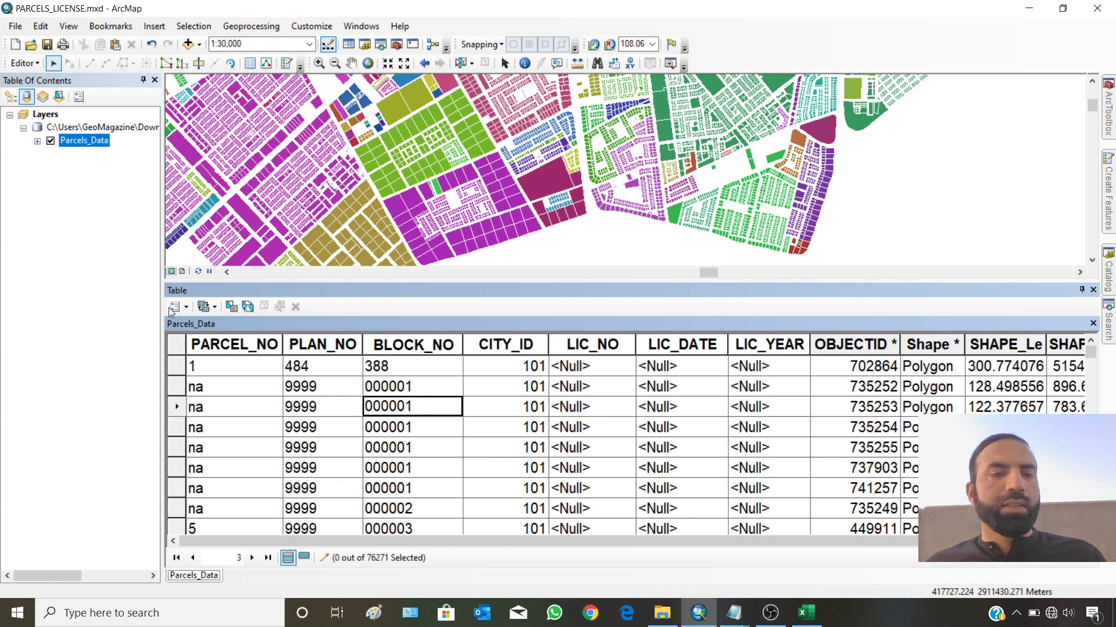
{"action": "left_click", "coordinate": [25, 63]}
{"action": "left_click", "coordinate": [36, 113]}
{"action": "left_click", "coordinate": [25, 63]}
{"action": "left_click", "coordinate": [47, 95]}
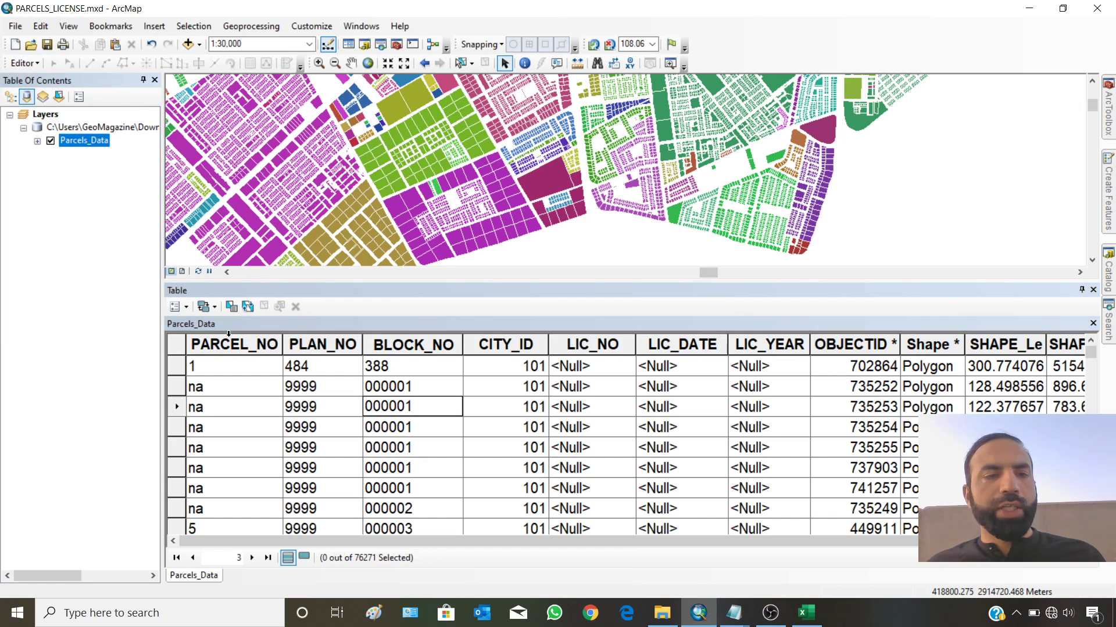
Select the Parcels_Data records where BLOCK_NO = '000001' as a new selection, replacing the previous WHERE clause.
{"action": "left_click", "coordinate": [187, 312]}
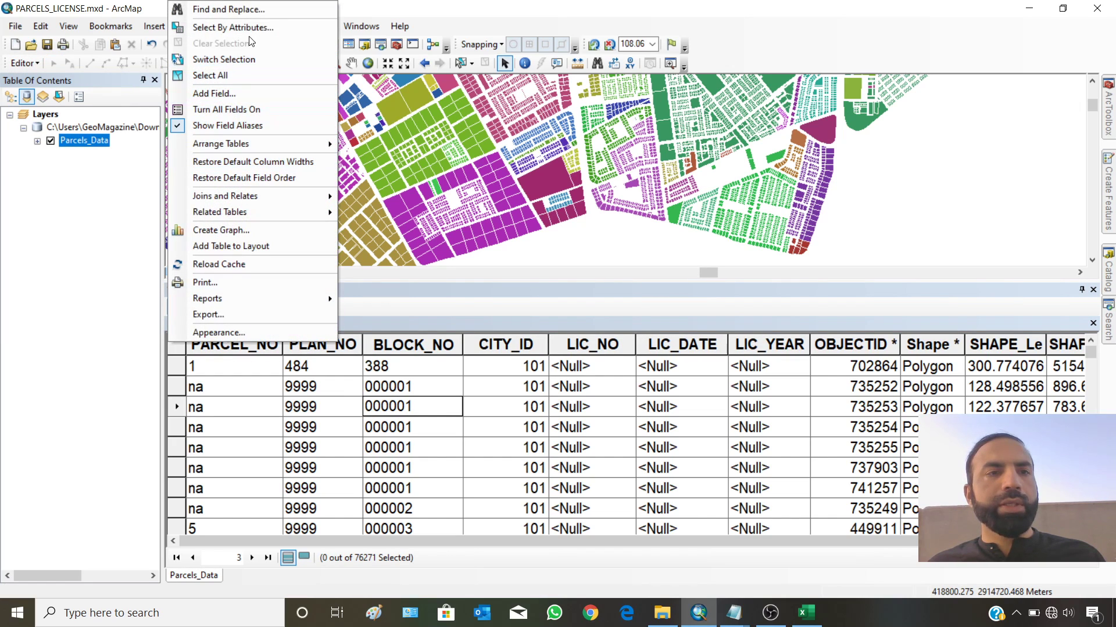
{"action": "left_click", "coordinate": [273, 27]}
{"action": "left_click_drag", "start_coordinate": [194, 34], "coordinate": [767, 76]}
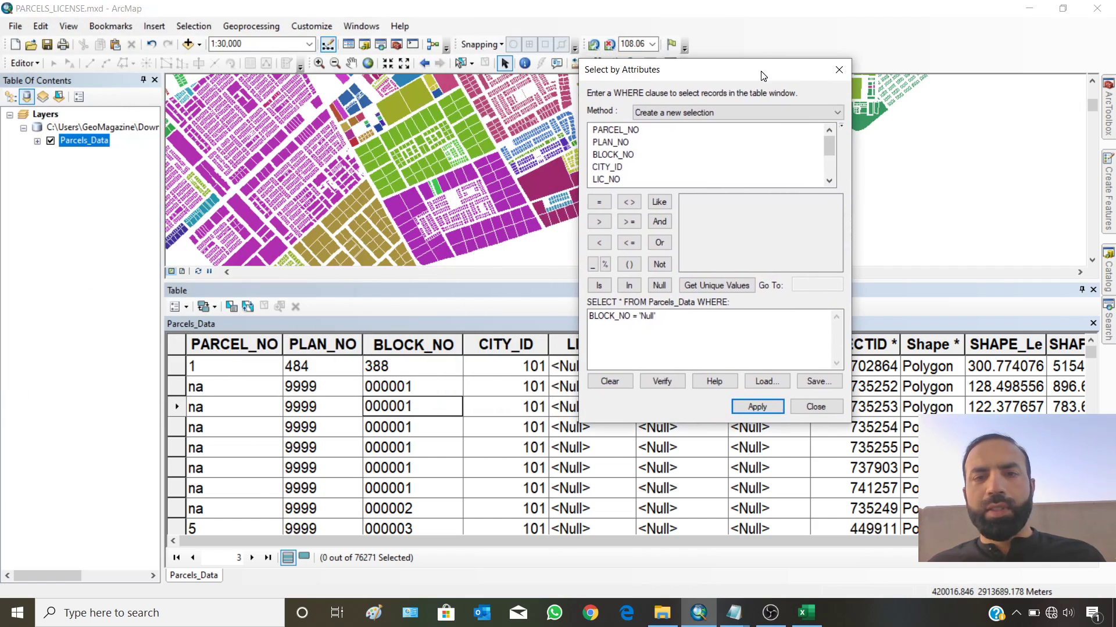
{"action": "left_click", "coordinate": [610, 381]}
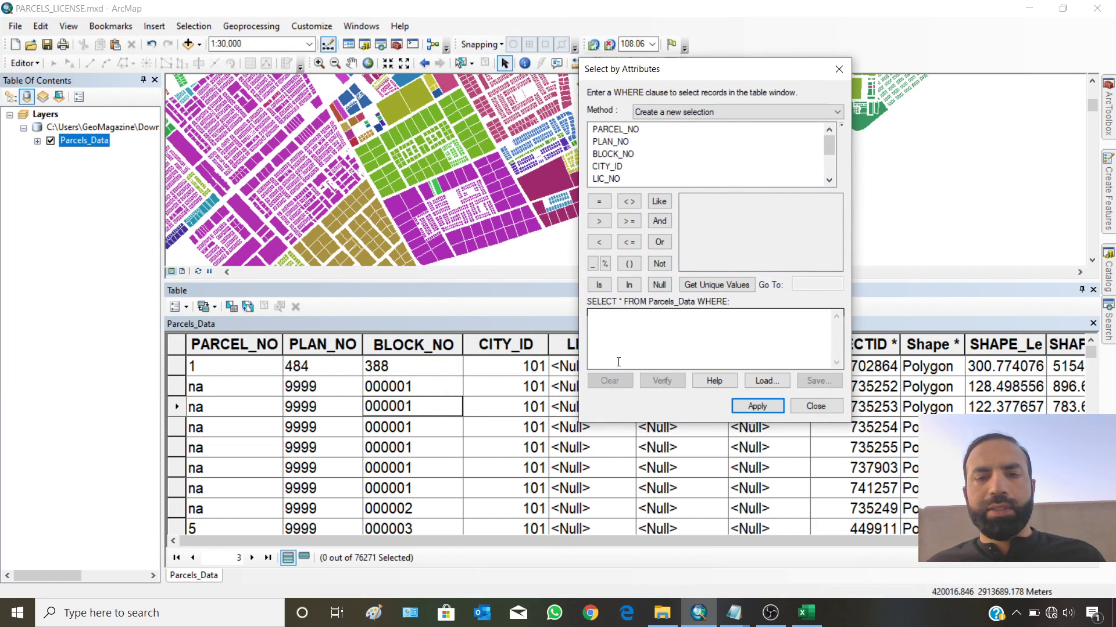
{"action": "double_click", "coordinate": [607, 154]}
{"action": "left_click", "coordinate": [605, 203]}
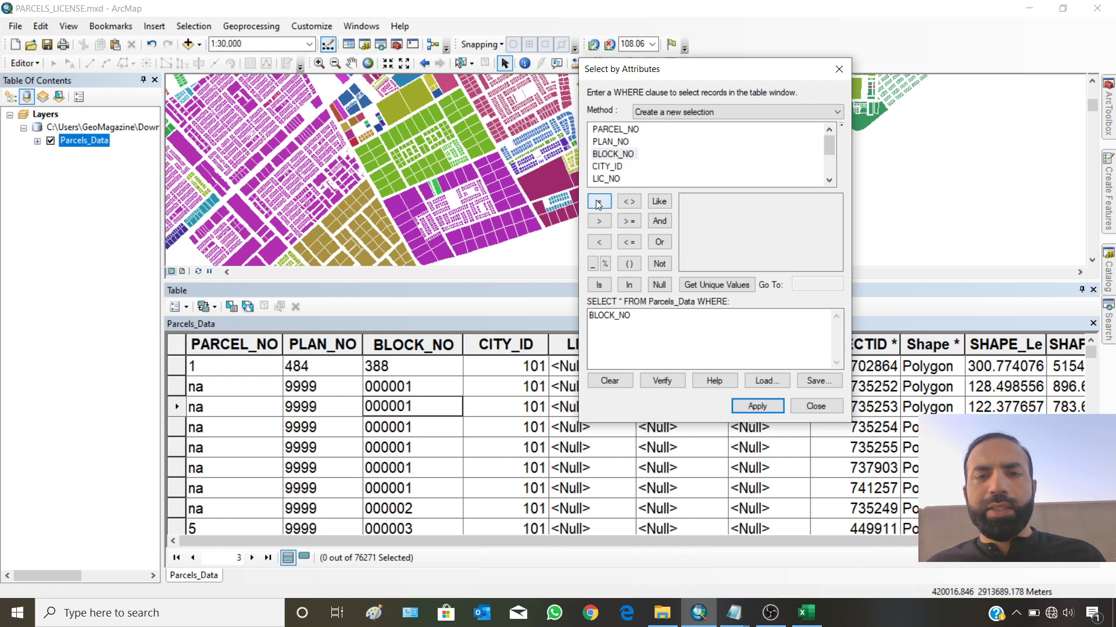
{"action": "left_click", "coordinate": [694, 284]}
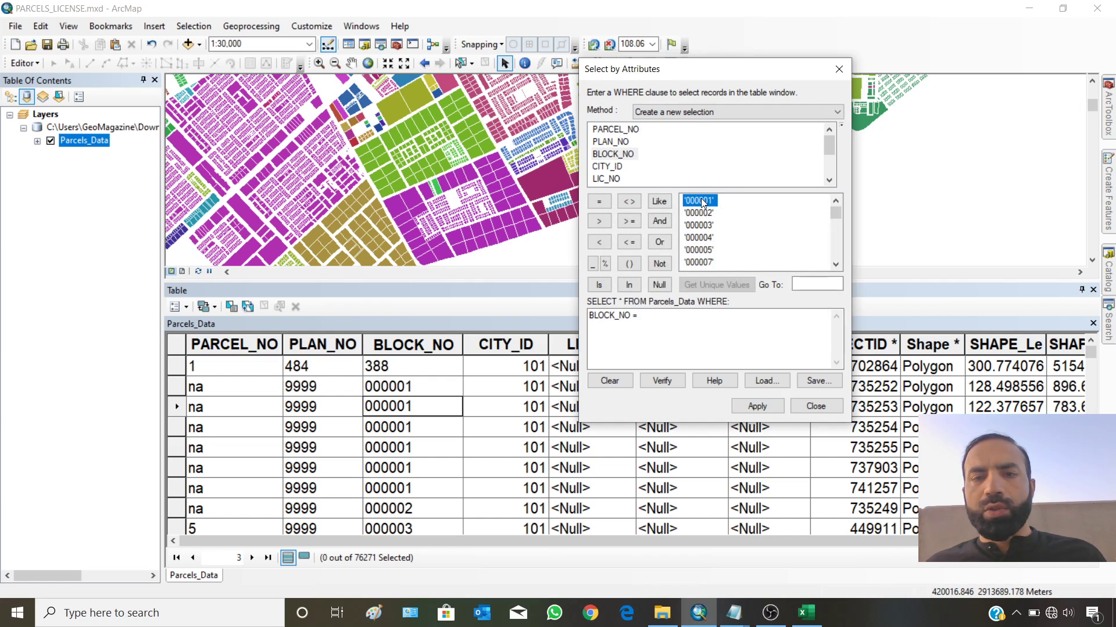
{"action": "double_click", "coordinate": [700, 200]}
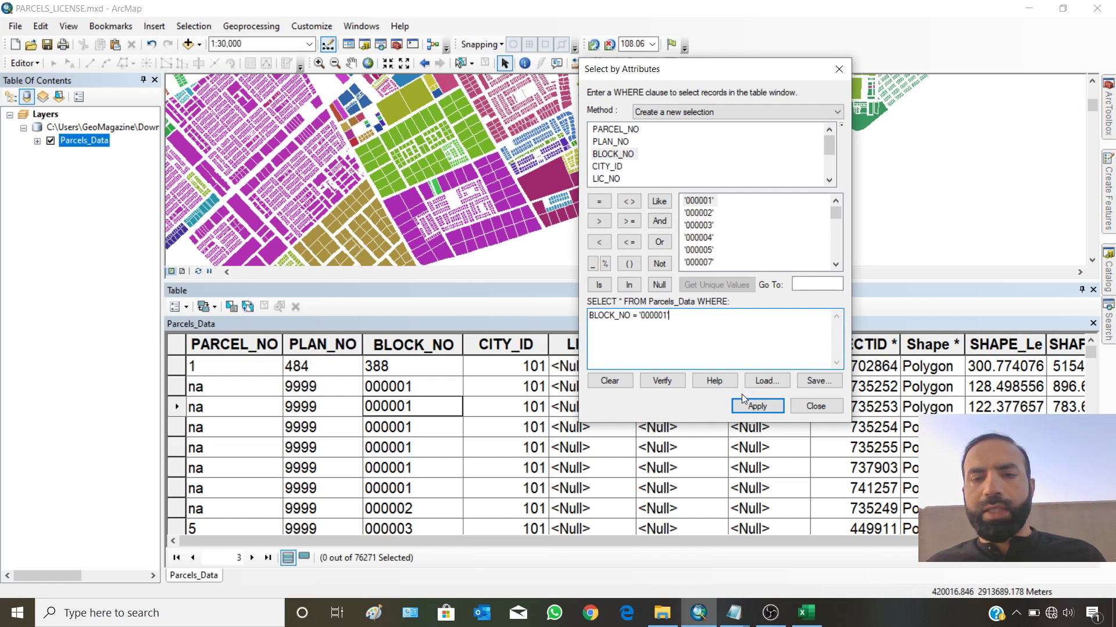
{"action": "left_click", "coordinate": [748, 409]}
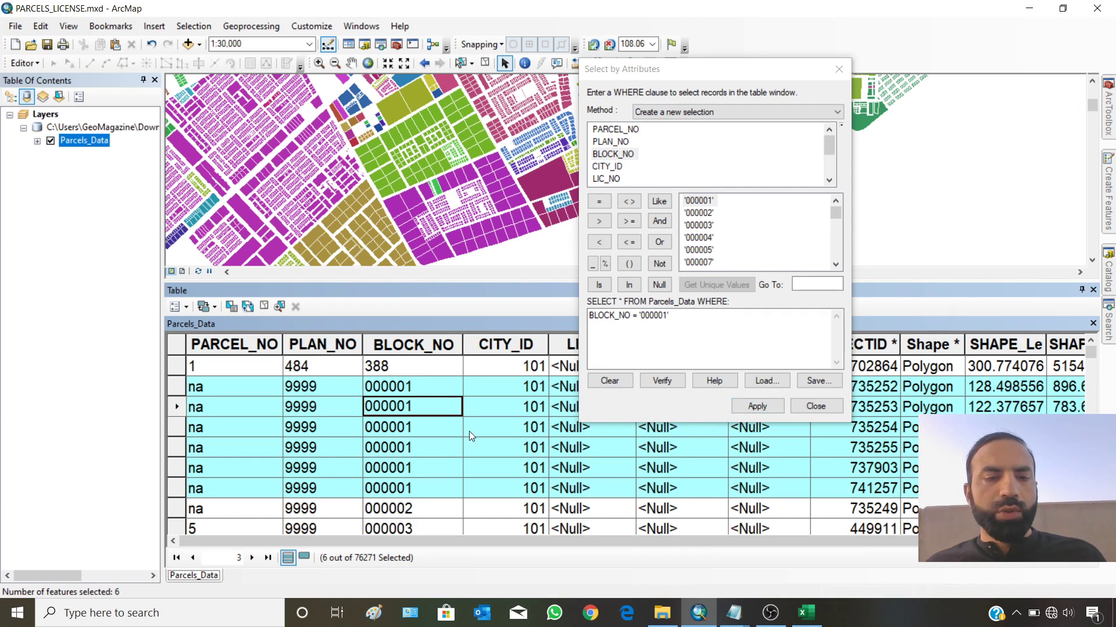
Calculate BLOCK_NO as 1 for the selected 000001 records with the Field Calculator and clear the selection.
{"action": "left_click", "coordinate": [306, 559]}
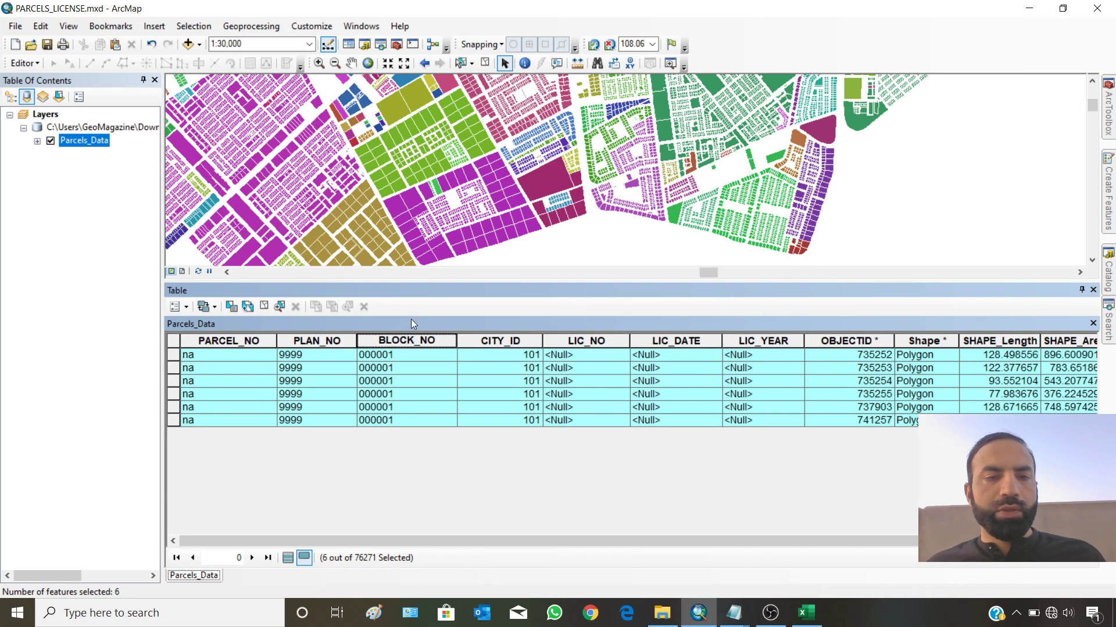
{"action": "right_click", "coordinate": [425, 343]}
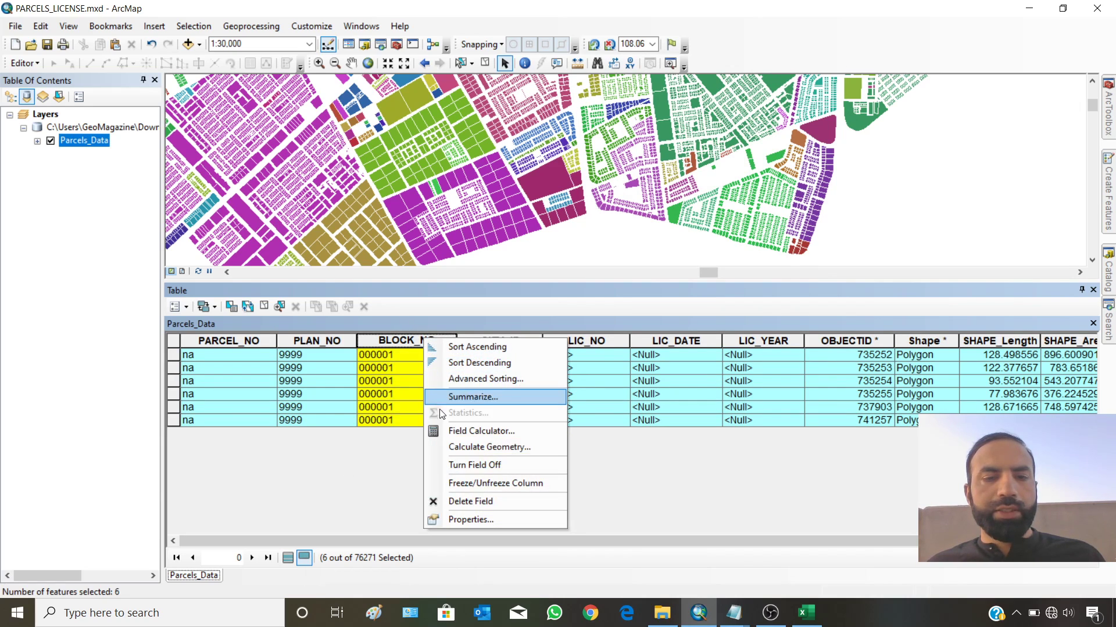
{"action": "left_click", "coordinate": [447, 430]}
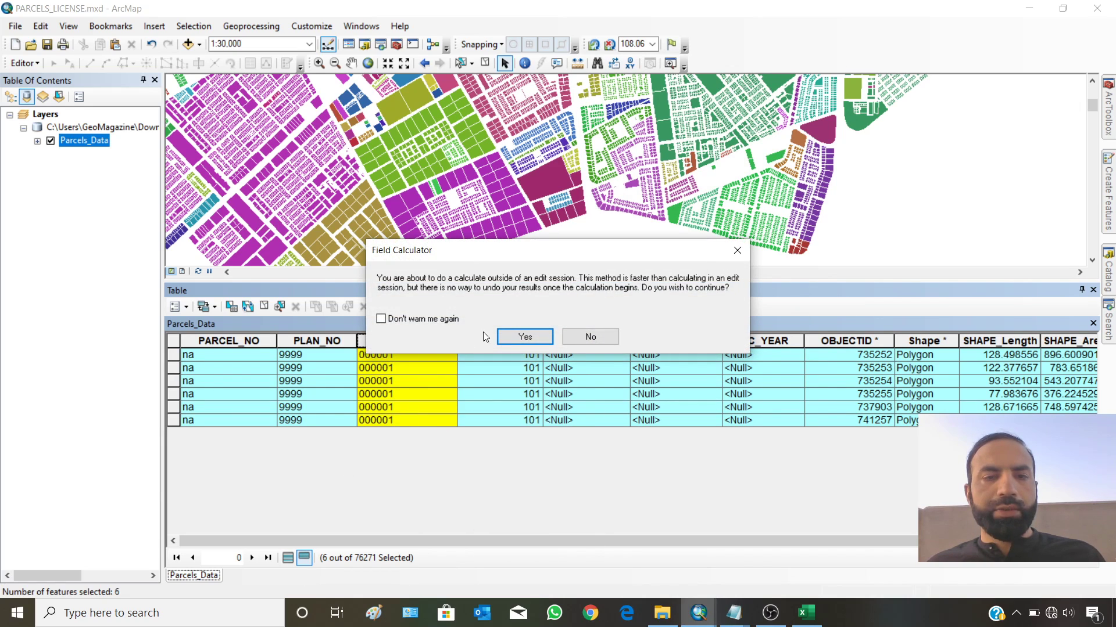
{"action": "left_click", "coordinate": [527, 335]}
{"action": "left_click_drag", "start_coordinate": [469, 101], "coordinate": [566, 98]}
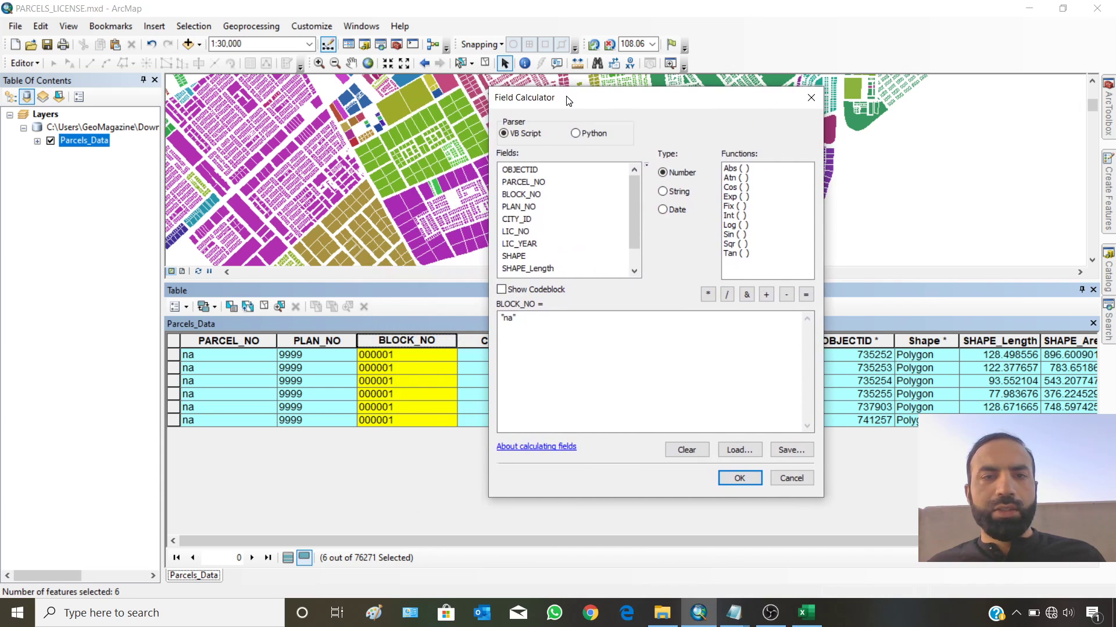
{"action": "left_click", "coordinate": [520, 320]}
{"action": "left_click_drag", "start_coordinate": [519, 320], "coordinate": [486, 312]}
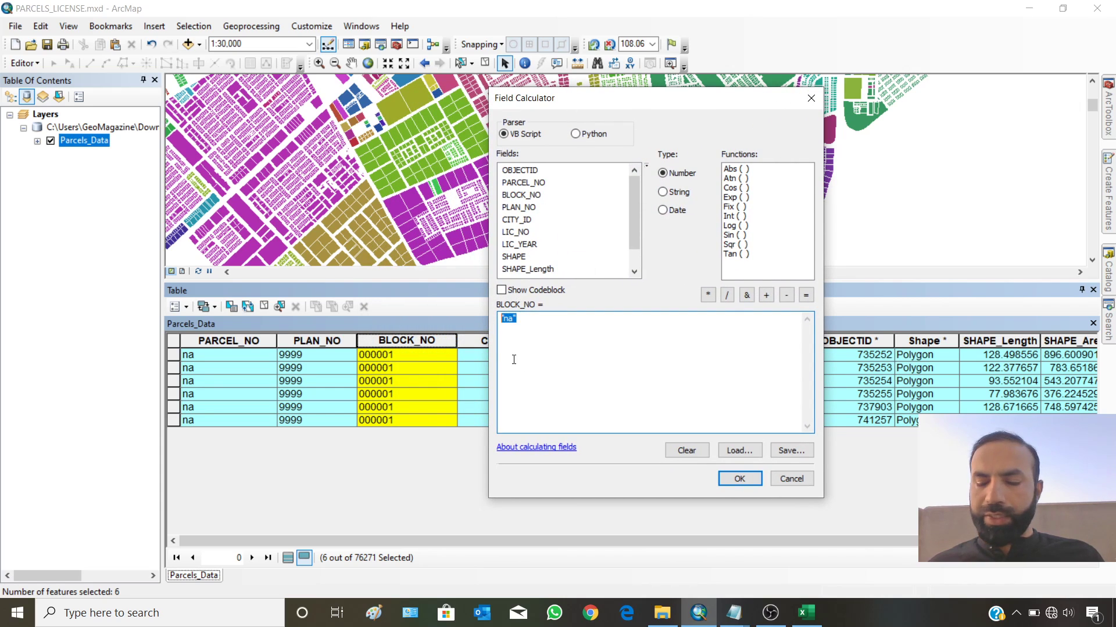
{"action": "type", "text": "1"}
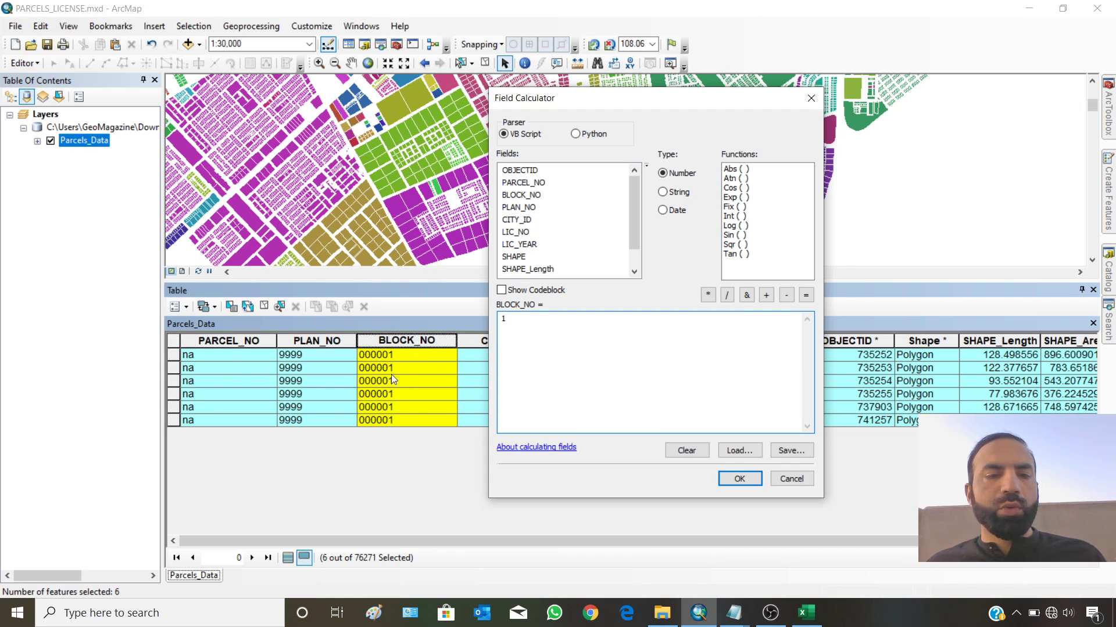
{"action": "left_click", "coordinate": [733, 479]}
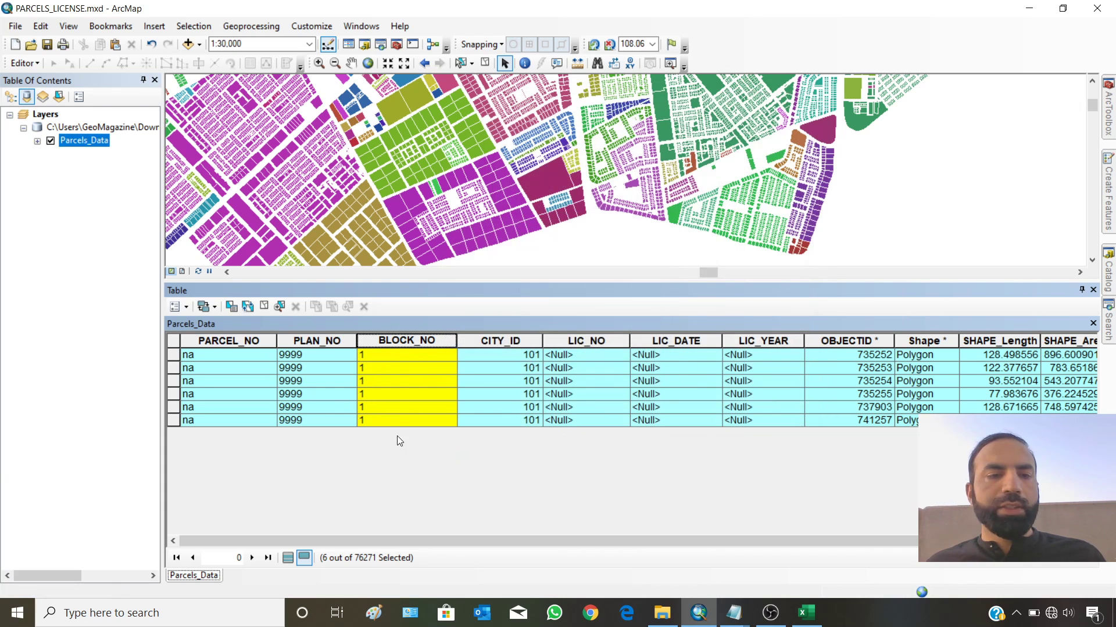
{"action": "left_click", "coordinate": [264, 306]}
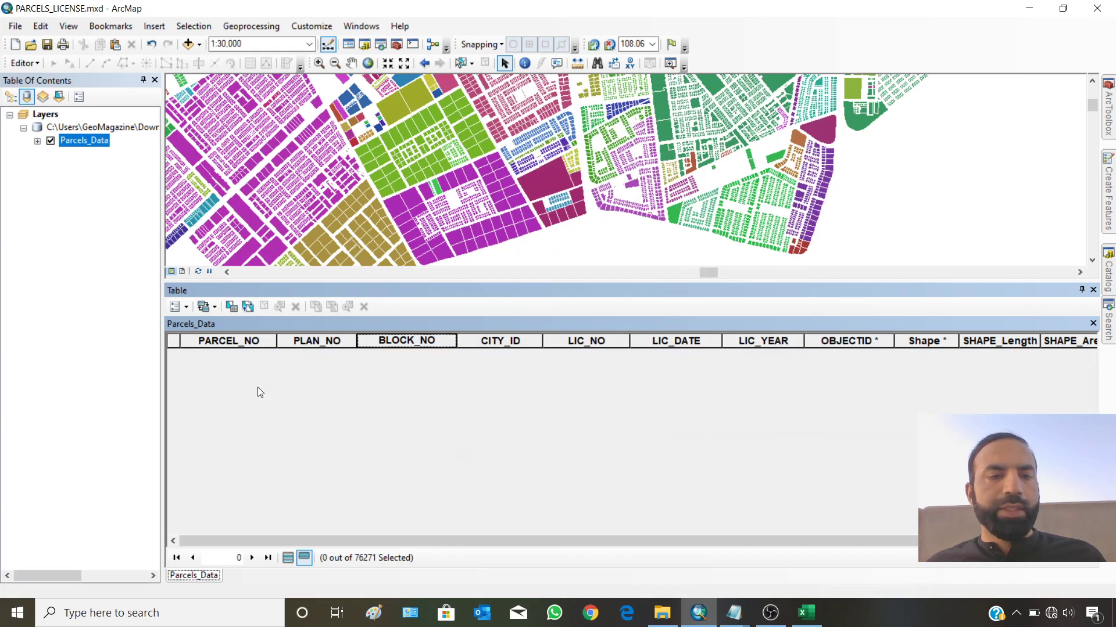
Show all table records and check the recalculated BLOCK_NO cells below the 388 record.
{"action": "left_click", "coordinate": [288, 558]}
{"action": "left_click", "coordinate": [393, 393]}
{"action": "left_click", "coordinate": [392, 413]}
{"action": "left_click", "coordinate": [393, 438]}
{"action": "left_click", "coordinate": [392, 457]}
{"action": "left_click", "coordinate": [391, 472]}
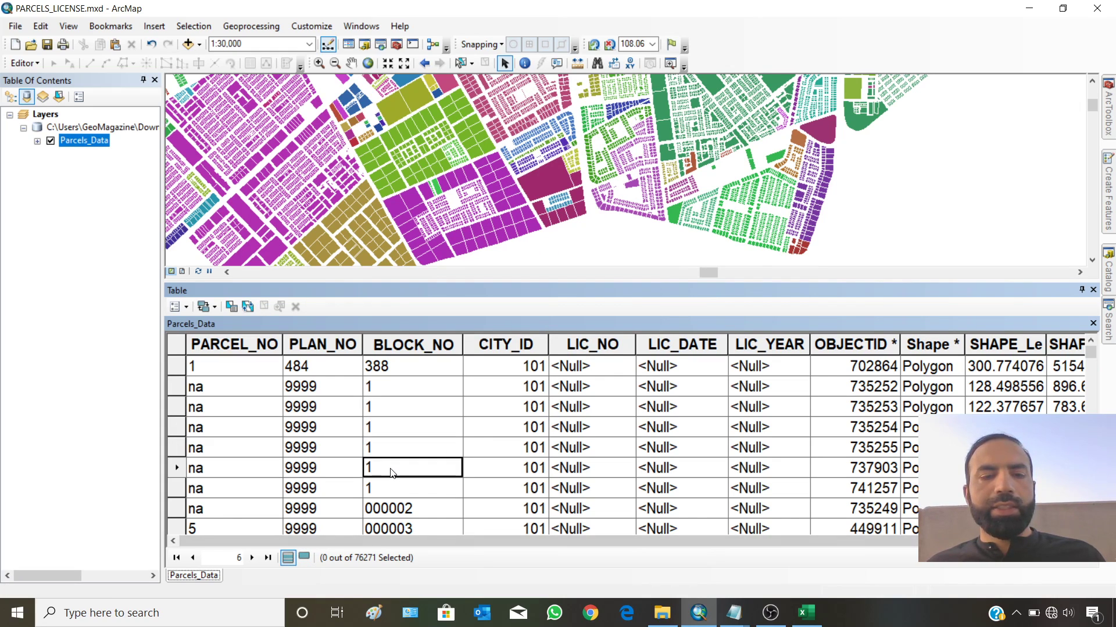
Select the Parcels_Data table records from BLOCK_NO 000002 through the 00000W rows and copy the selected records.
{"action": "scroll", "coordinate": [418, 459], "scroll_direction": "down", "scroll_amount": 2}
{"action": "left_click", "coordinate": [182, 388]}
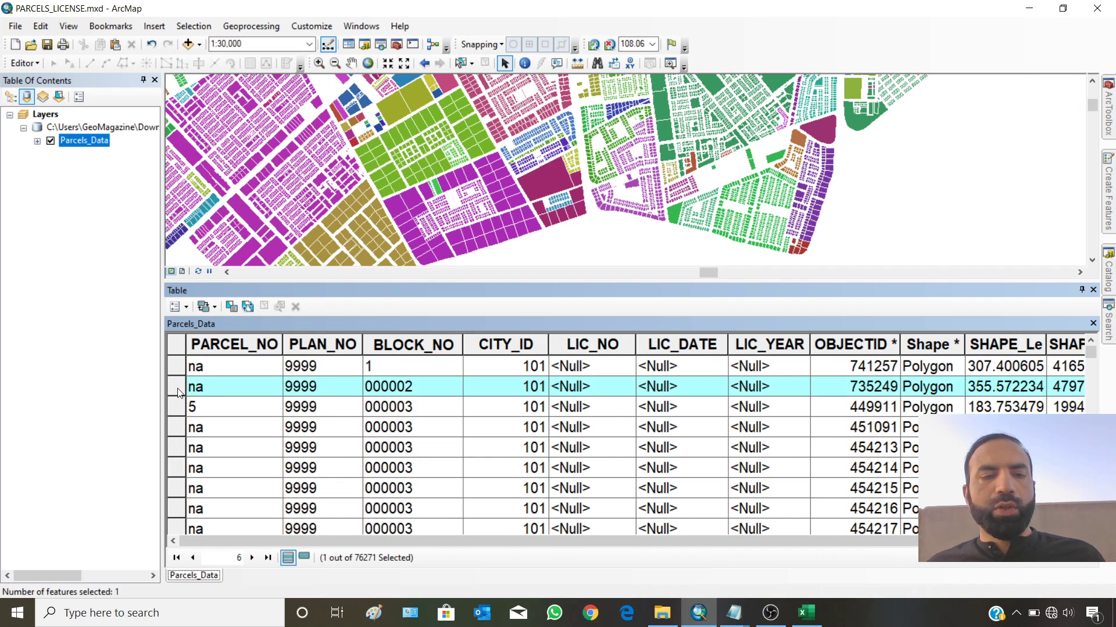
{"action": "scroll", "coordinate": [442, 483], "scroll_direction": "down", "scroll_amount": 12}
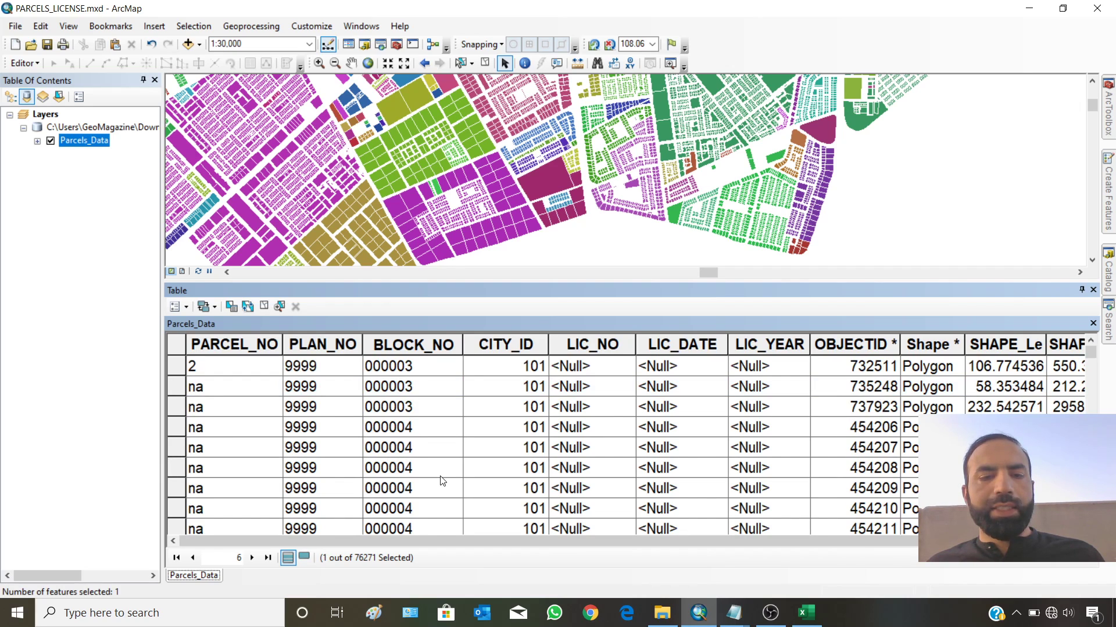
{"action": "scroll", "coordinate": [443, 479], "scroll_direction": "down", "scroll_amount": 10}
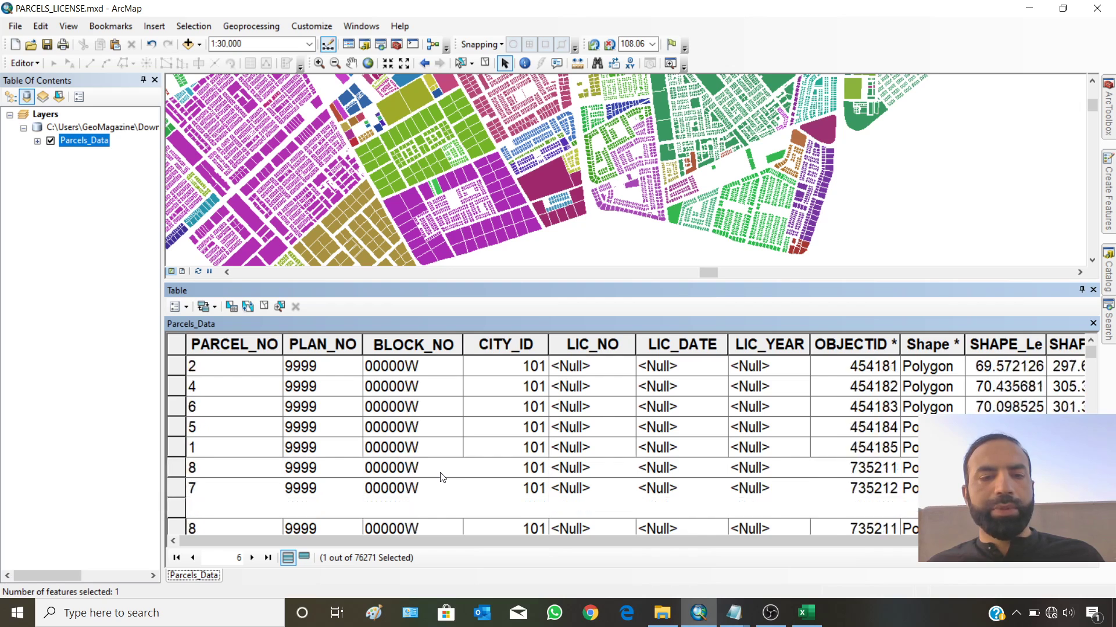
{"action": "left_click", "coordinate": [176, 429], "text": "shift"}
{"action": "scroll", "coordinate": [314, 444], "scroll_direction": "up", "scroll_amount": 15}
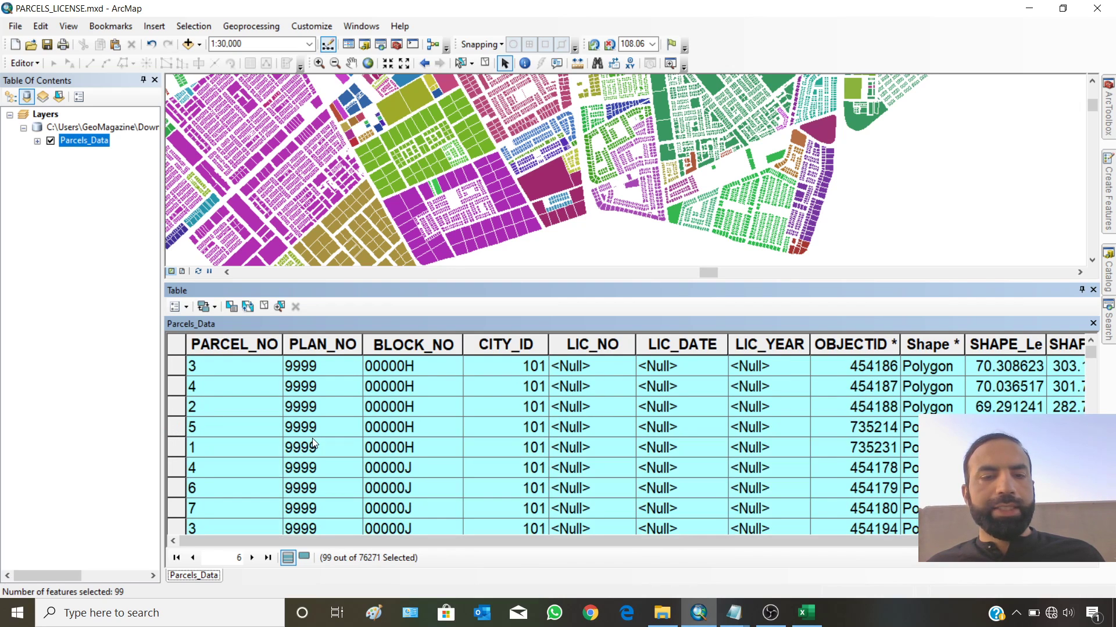
{"action": "scroll", "coordinate": [314, 444], "scroll_direction": "up", "scroll_amount": 6}
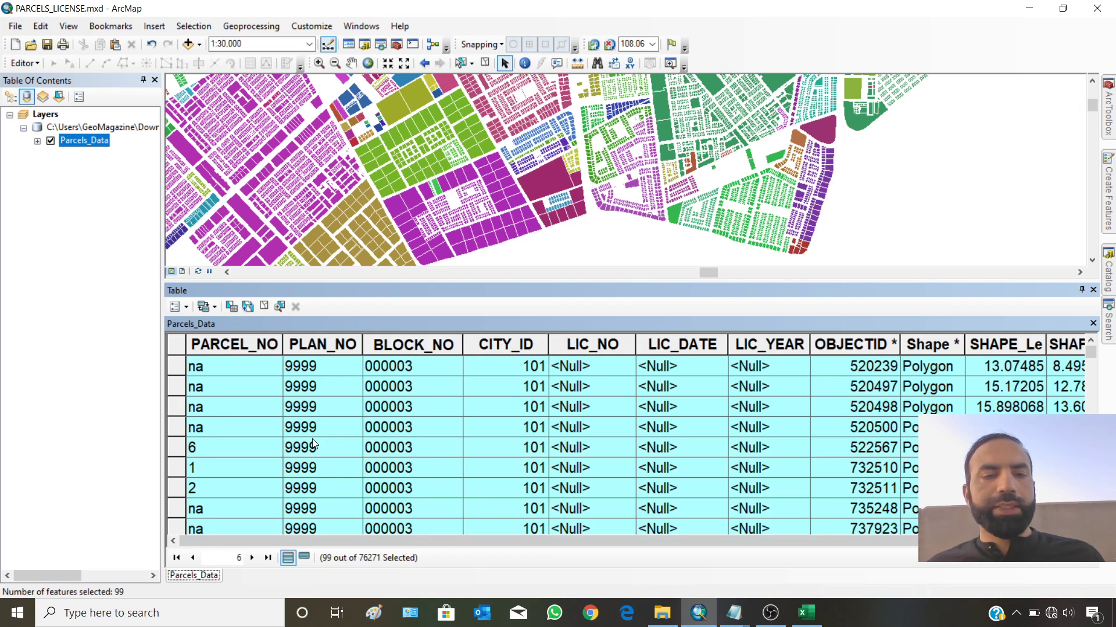
{"action": "scroll", "coordinate": [313, 432], "scroll_direction": "down", "scroll_amount": 2}
{"action": "scroll", "coordinate": [313, 433], "scroll_direction": "up", "scroll_amount": 1}
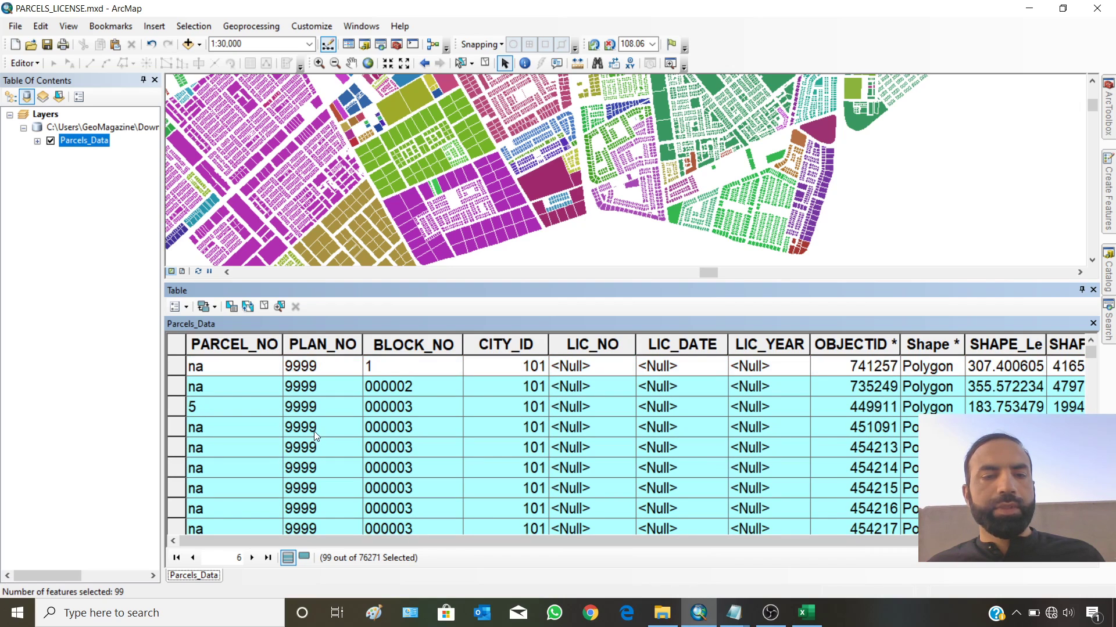
{"action": "right_click", "coordinate": [180, 394]}
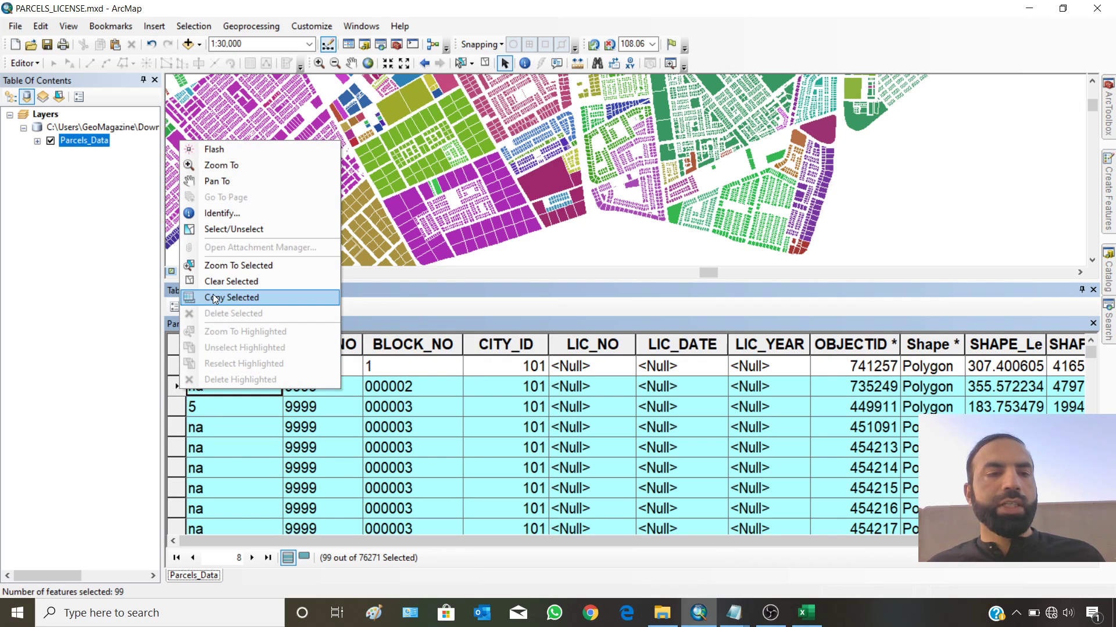
{"action": "left_click", "coordinate": [238, 297]}
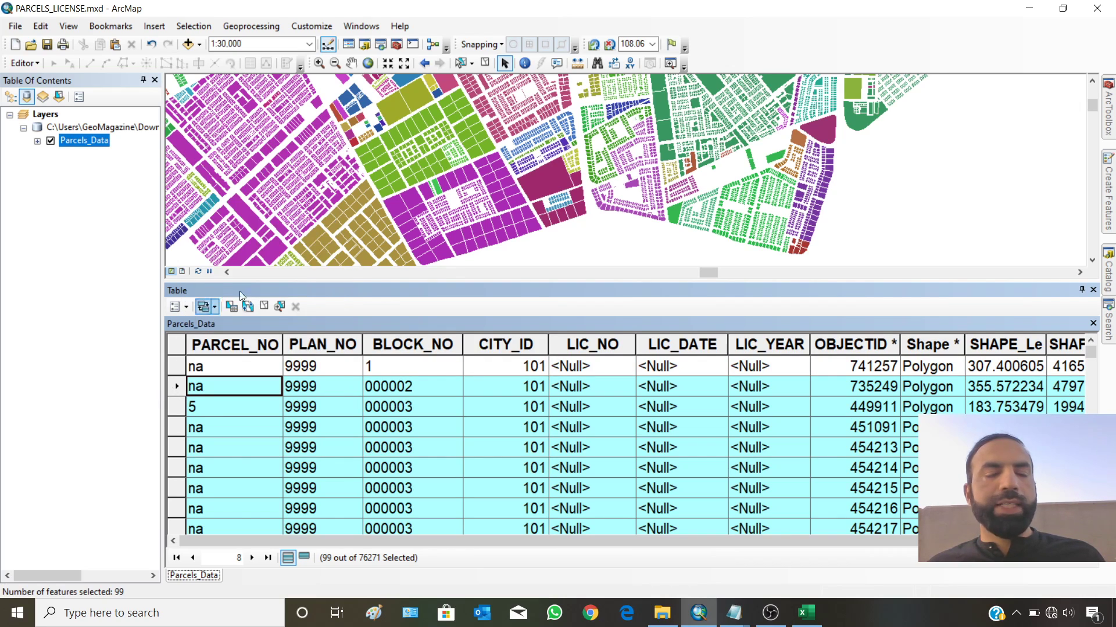
Create a new Excel worksheet on the desktop, open it and paste the copied parcel records starting at cell A1.
{"action": "left_click", "coordinate": [1027, 10]}
{"action": "right_click", "coordinate": [302, 207]}
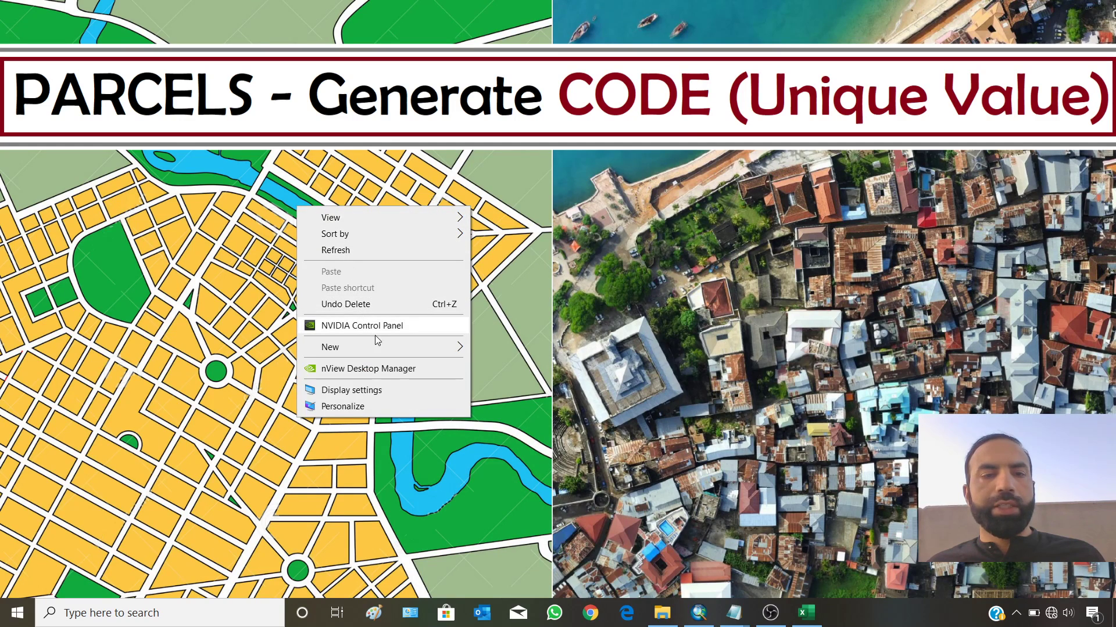
{"action": "mouse_move", "coordinate": [444, 350]}
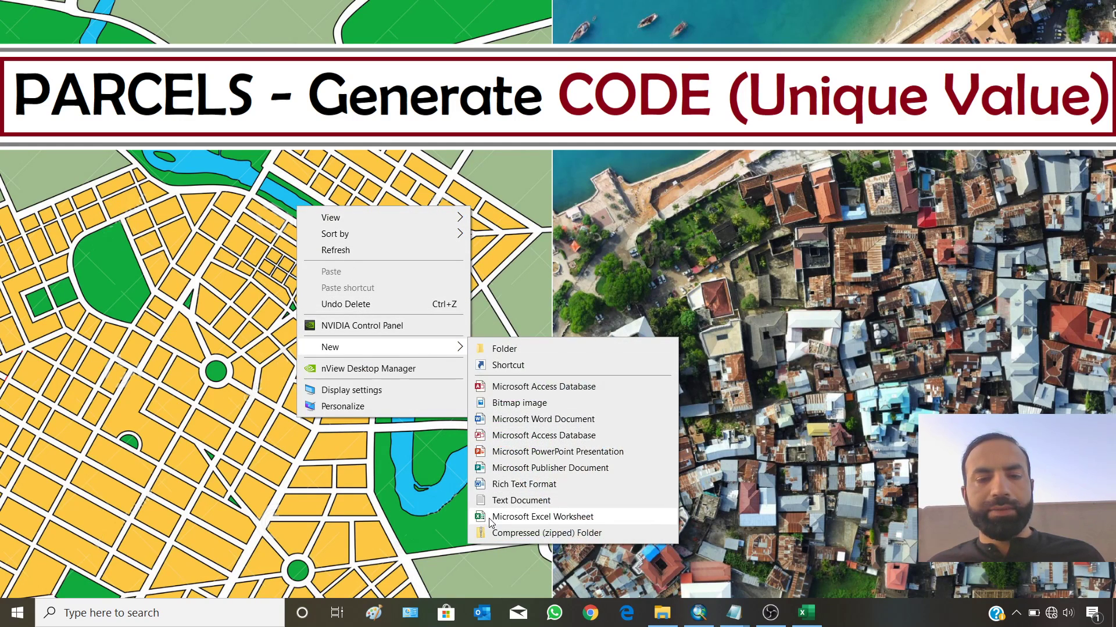
{"action": "left_click", "coordinate": [543, 517]}
{"action": "key", "text": "Return"}
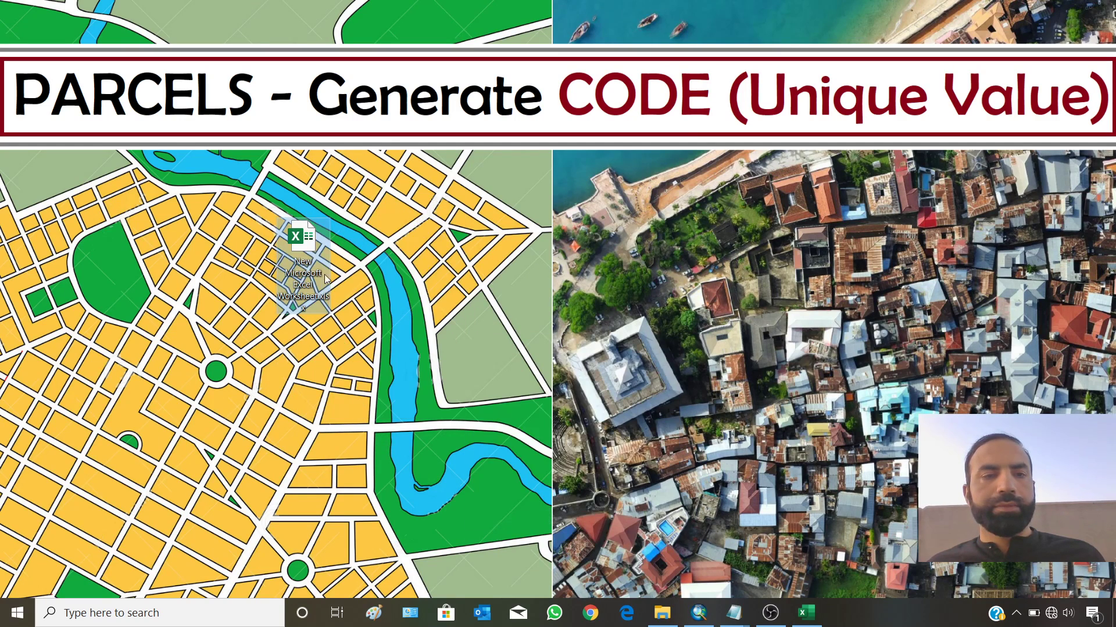
{"action": "double_click", "coordinate": [310, 244]}
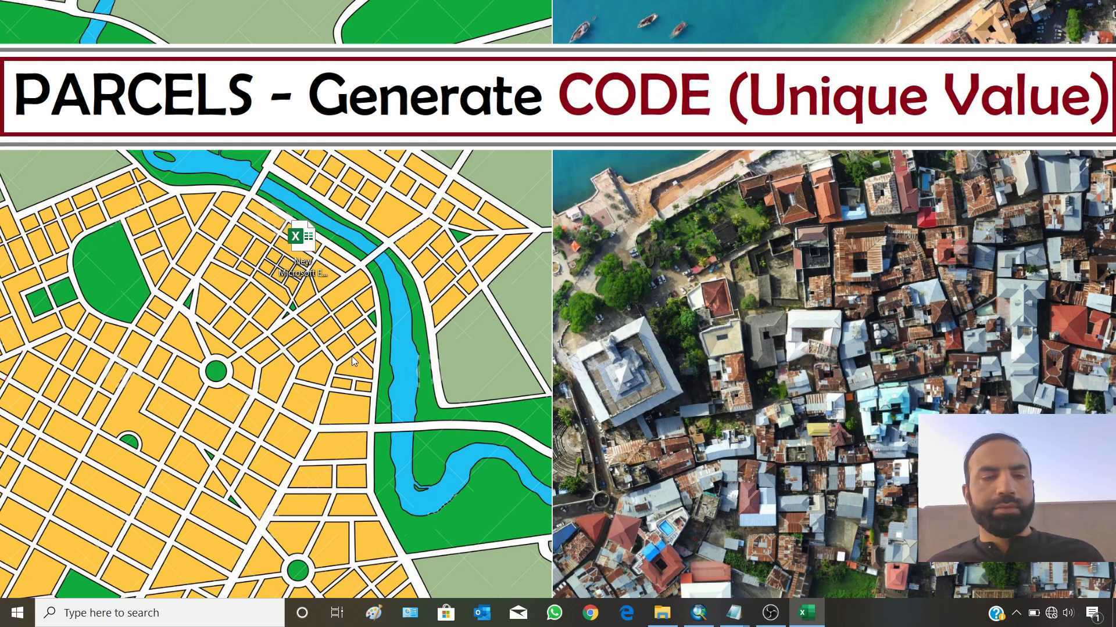
{"action": "key", "text": "ctrl+v"}
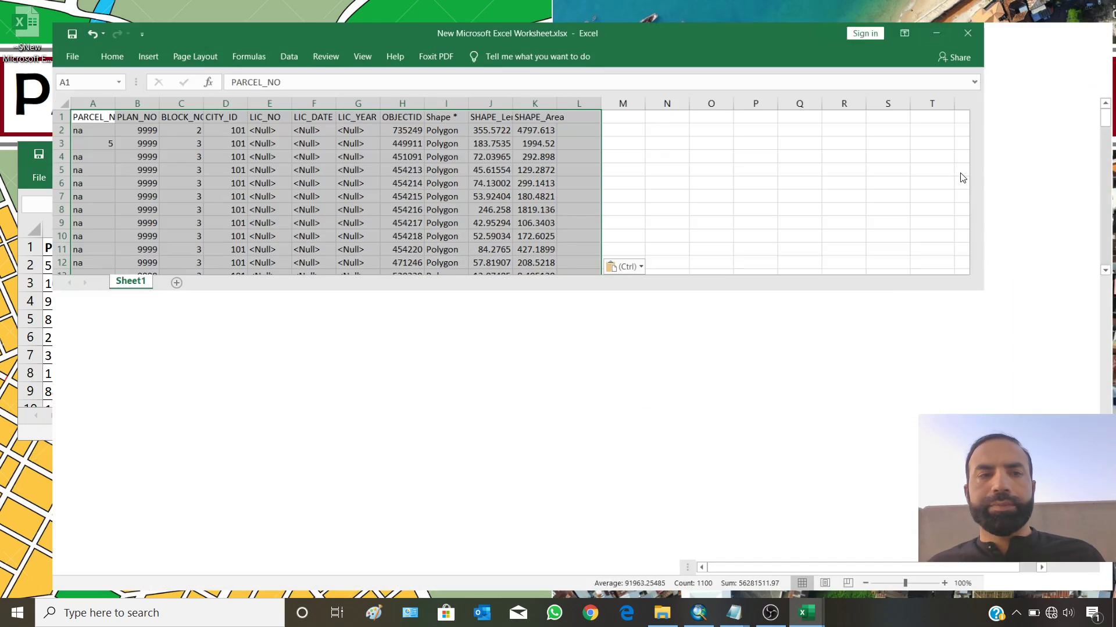
Restore the Excel worksheet to a smaller floating window and fit the BLOCK_NO column width to its contents.
{"action": "left_click", "coordinate": [965, 170]}
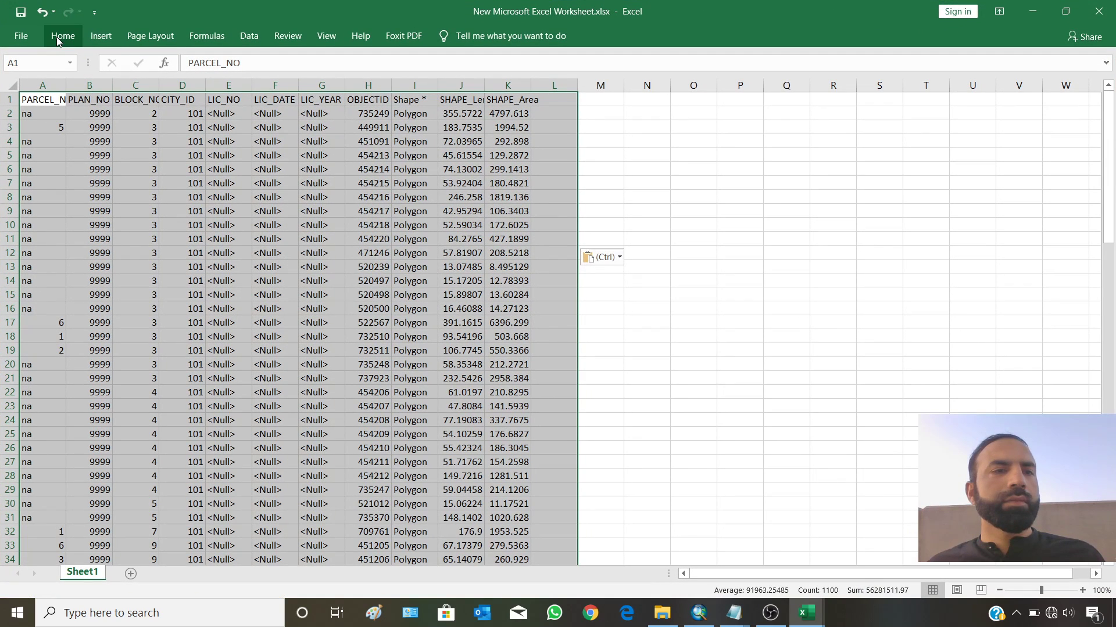
{"action": "left_click", "coordinate": [136, 115]}
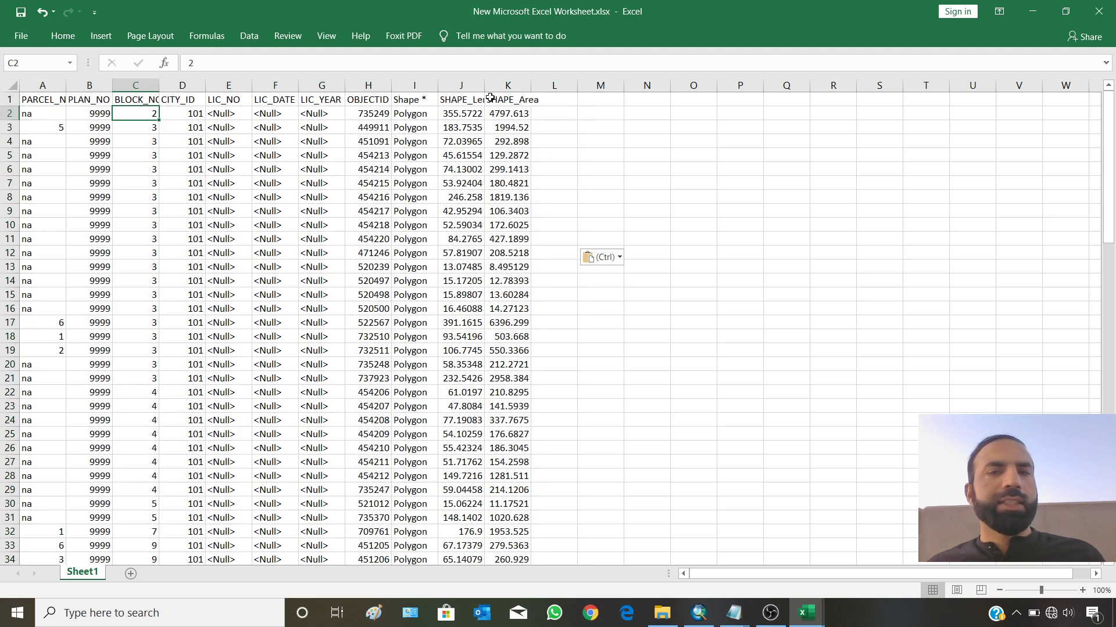
{"action": "left_click", "coordinate": [1054, 16]}
{"action": "left_click_drag", "start_coordinate": [399, 169], "coordinate": [387, 143]}
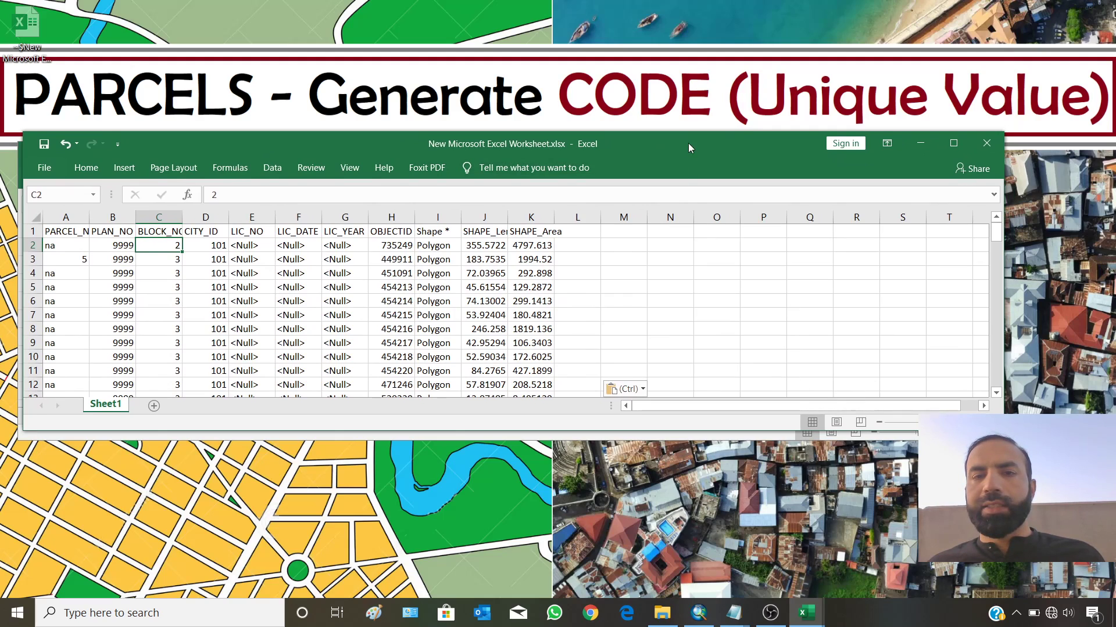
{"action": "left_click_drag", "start_coordinate": [688, 143], "coordinate": [695, 205]}
{"action": "left_click", "coordinate": [897, 155]}
{"action": "left_click", "coordinate": [902, 155]}
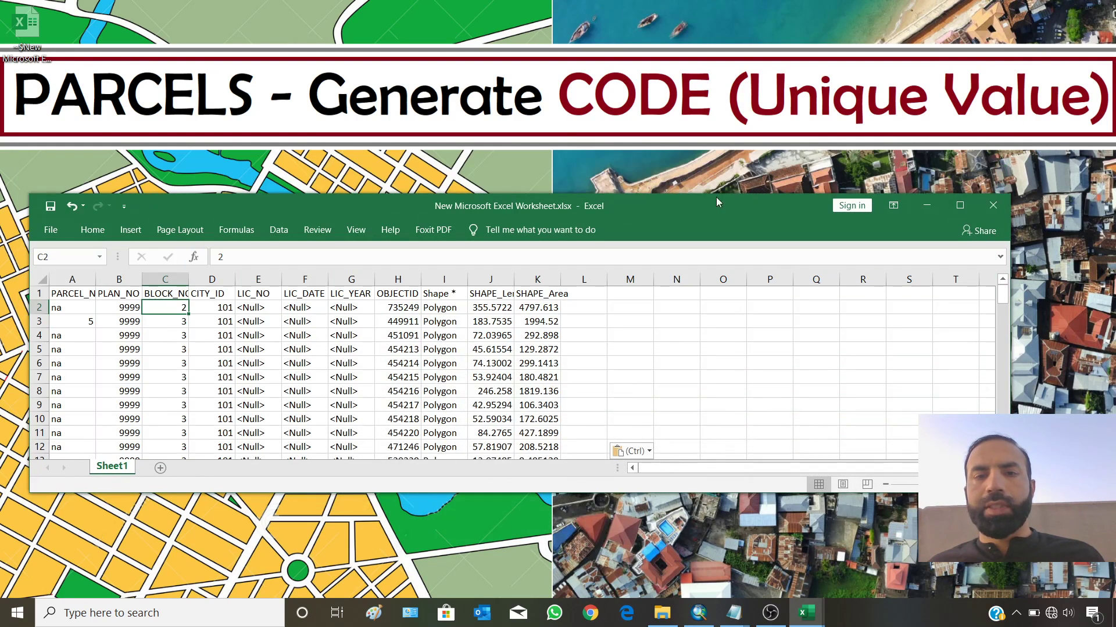
{"action": "left_click_drag", "start_coordinate": [694, 156], "coordinate": [710, 67]}
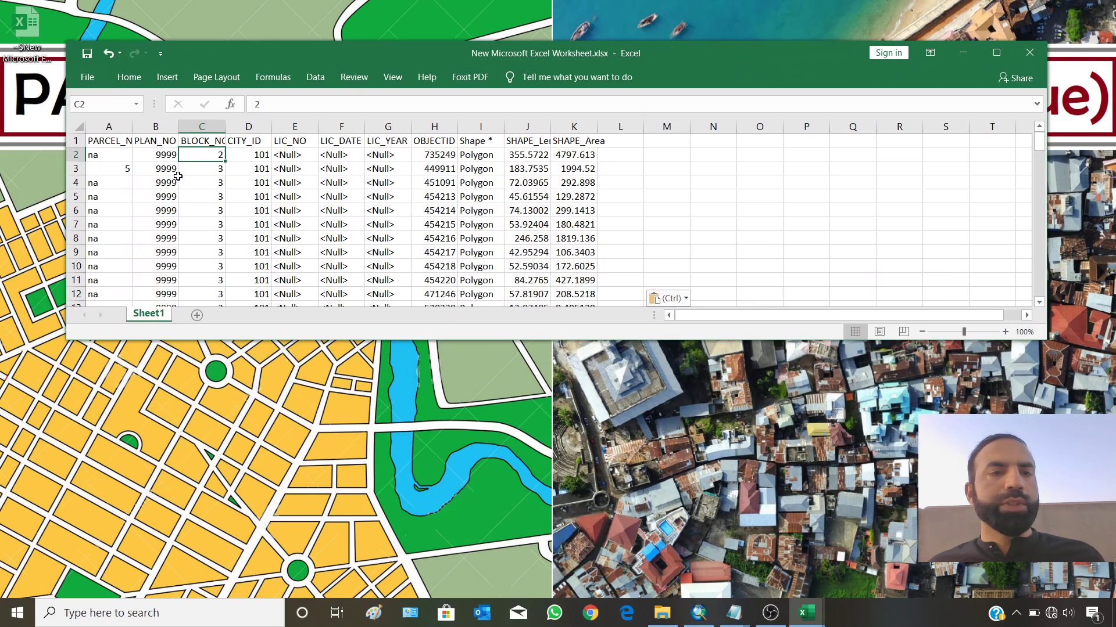
{"action": "double_click", "coordinate": [229, 128]}
{"action": "left_click_drag", "start_coordinate": [196, 341], "coordinate": [196, 469]}
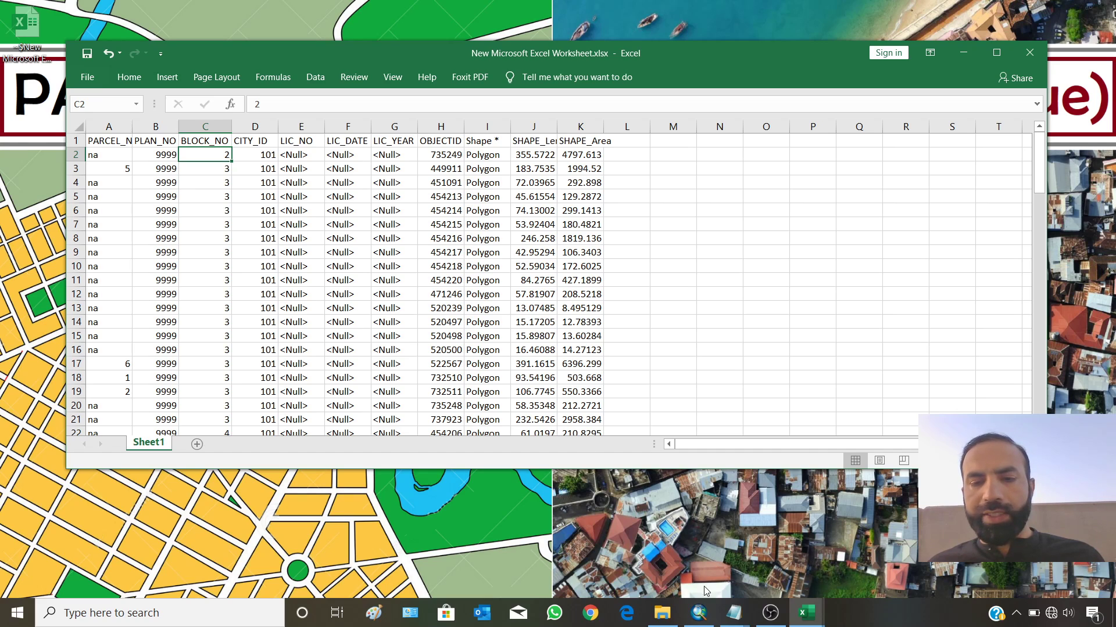
Bring the worksheet over the ArcMap table, shorten its window and compare the BLOCK_NO values in both.
{"action": "left_click", "coordinate": [698, 612]}
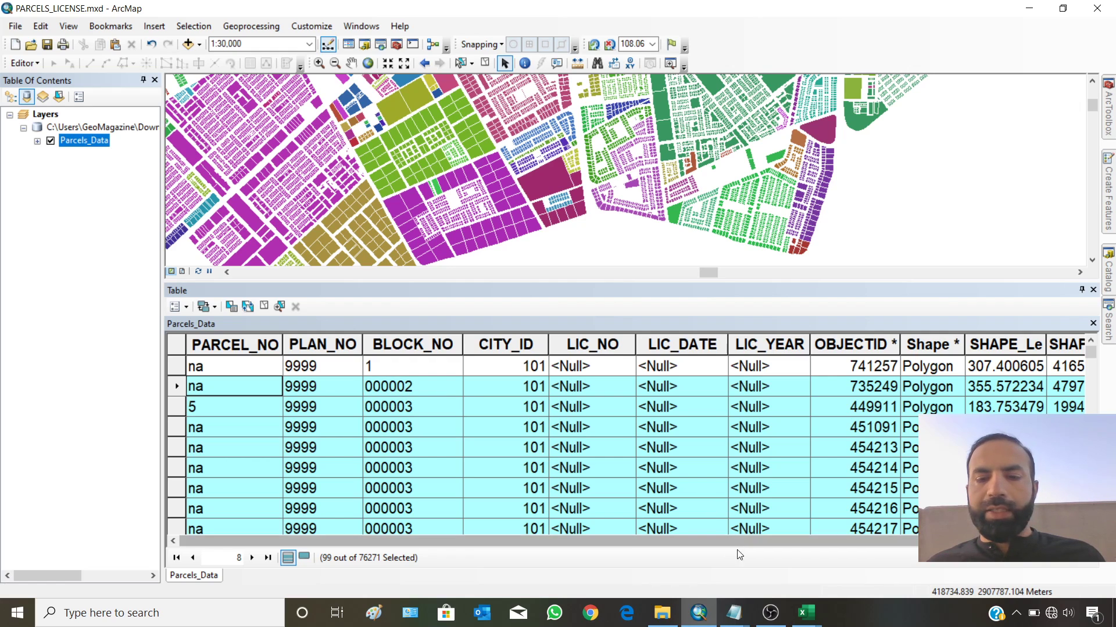
{"action": "mouse_move", "coordinate": [806, 611]}
{"action": "left_click", "coordinate": [888, 564]}
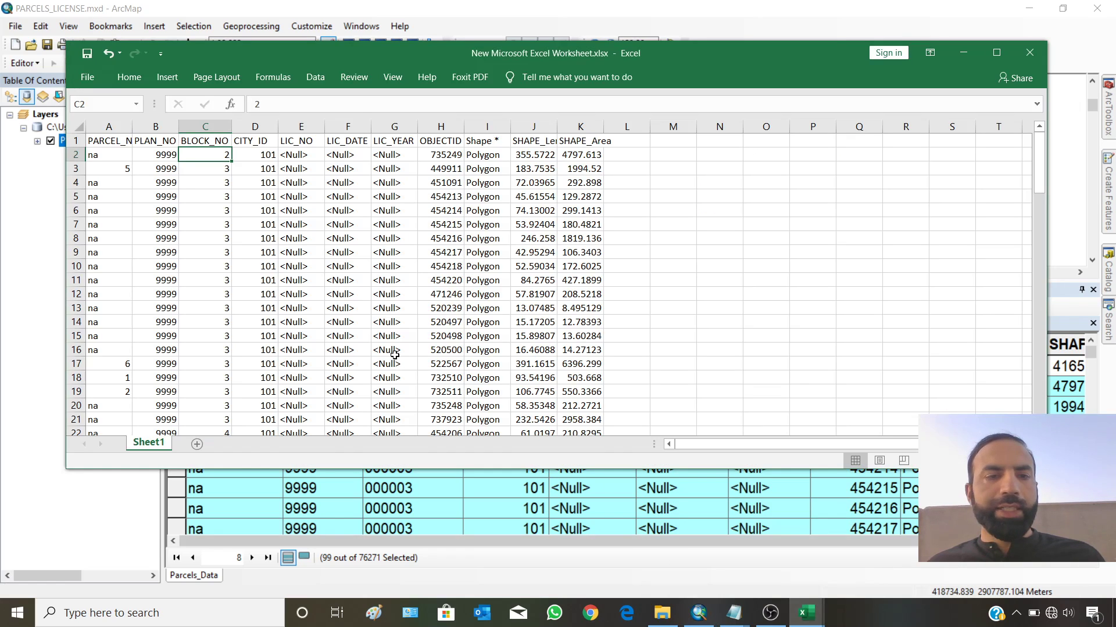
{"action": "left_click_drag", "start_coordinate": [344, 470], "coordinate": [358, 341]}
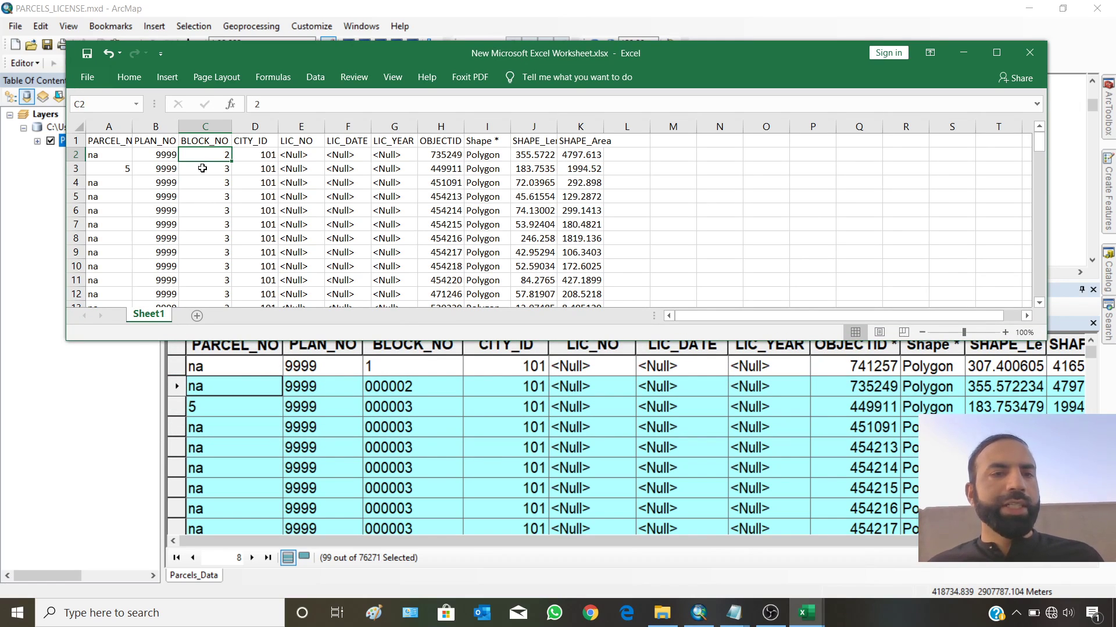
{"action": "scroll", "coordinate": [202, 169], "scroll_direction": "down", "scroll_amount": 4}
{"action": "scroll", "coordinate": [203, 180], "scroll_direction": "up", "scroll_amount": 4}
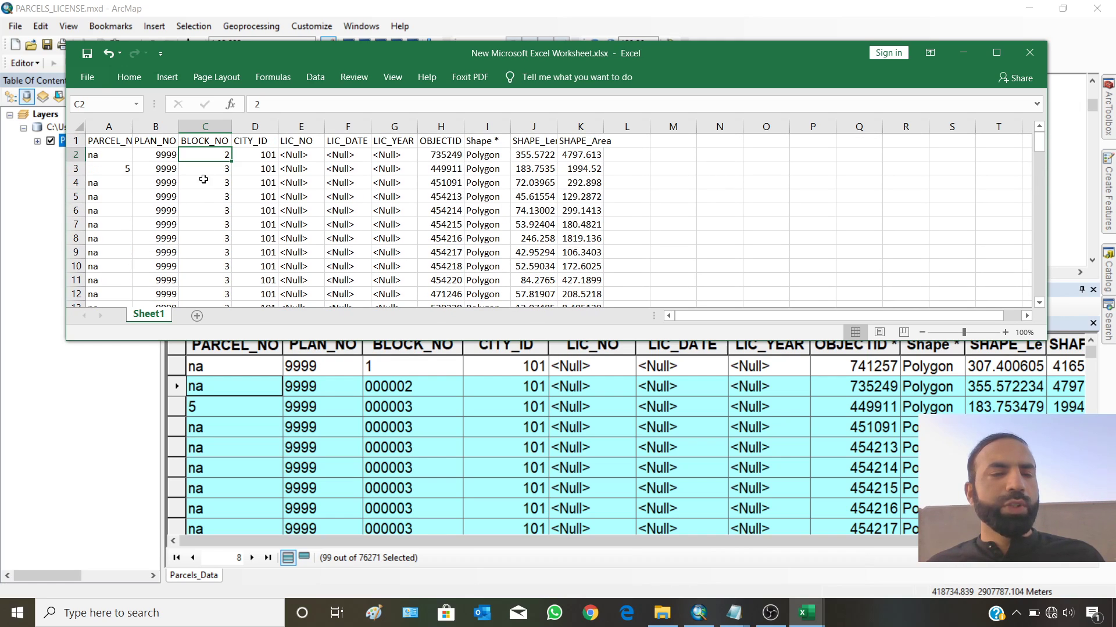
Select the numeric BLOCK_NO values in C2:C40, excluding the lettered blocks starting at 00000A, and copy them.
{"action": "left_click_drag", "start_coordinate": [203, 156], "coordinate": [214, 181]}
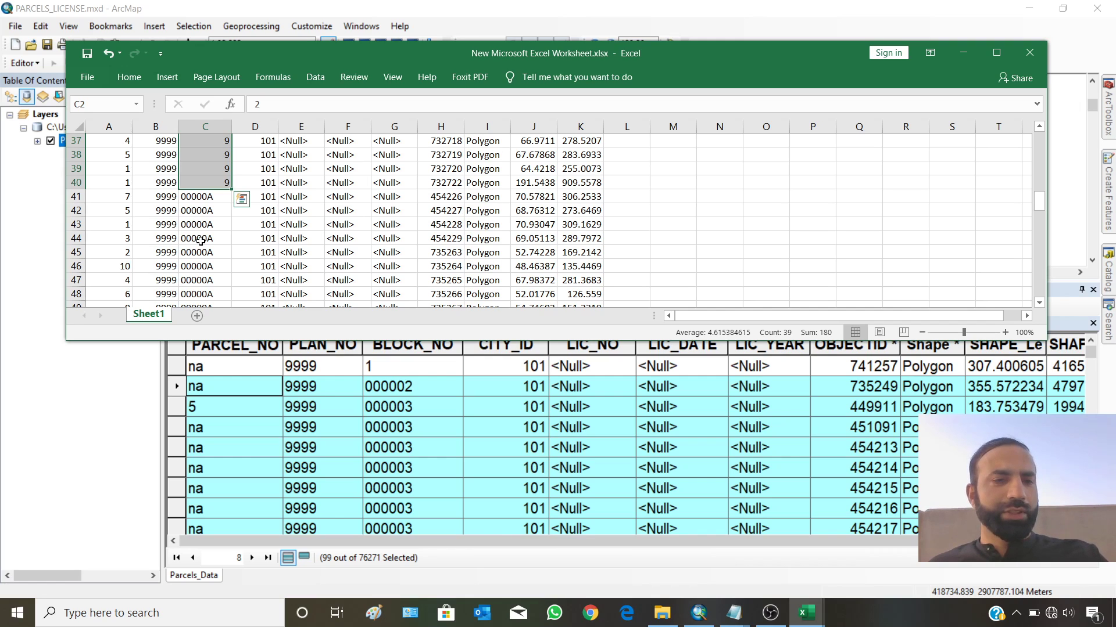
{"action": "scroll", "coordinate": [200, 239], "scroll_direction": "down", "scroll_amount": 3}
{"action": "scroll", "coordinate": [201, 242], "scroll_direction": "up", "scroll_amount": 3}
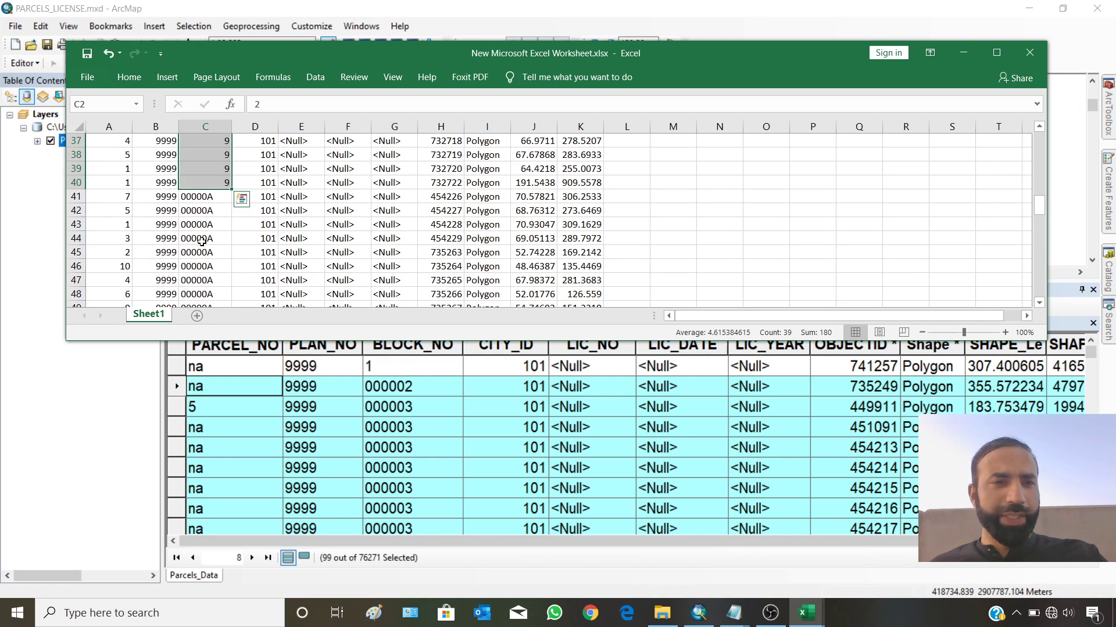
{"action": "scroll", "coordinate": [214, 194], "scroll_direction": "up", "scroll_amount": 9}
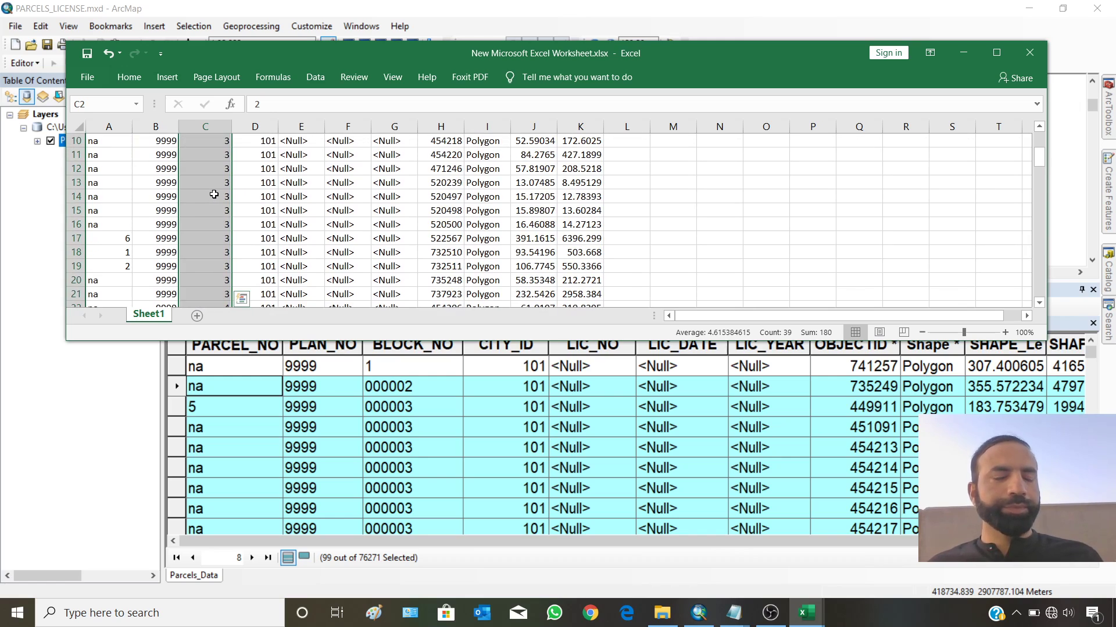
{"action": "scroll", "coordinate": [214, 194], "scroll_direction": "up", "scroll_amount": 3}
{"action": "right_click", "coordinate": [210, 153]}
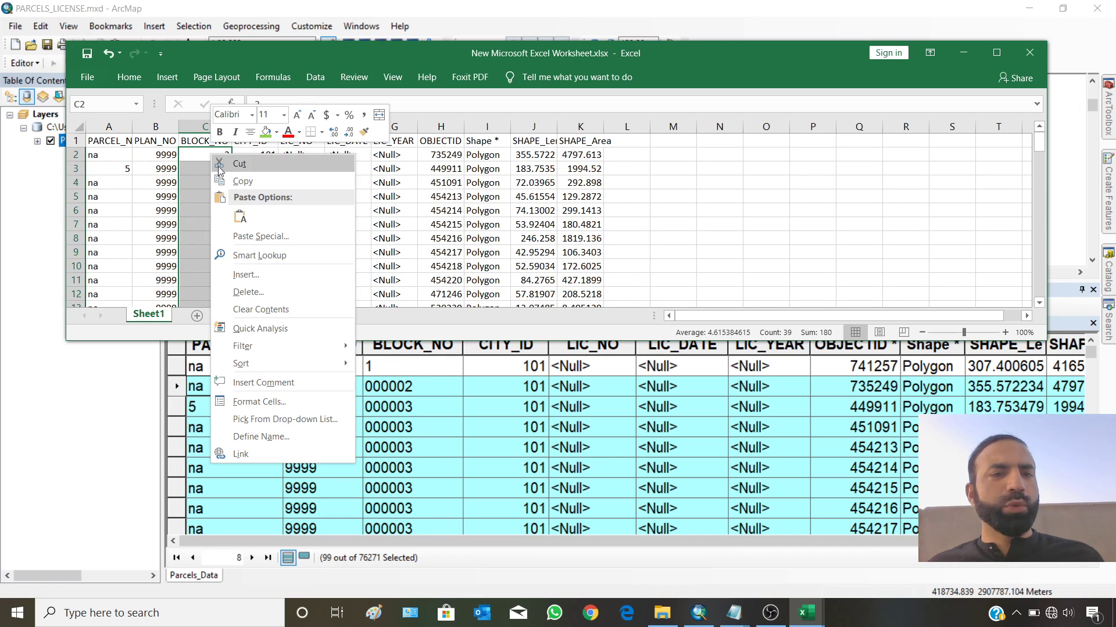
{"action": "left_click", "coordinate": [238, 178]}
Switch to ArcMap, clear the table selection and try to paste into the BLOCK_NO cell of the 000002 record.
{"action": "left_click", "coordinate": [955, 54]}
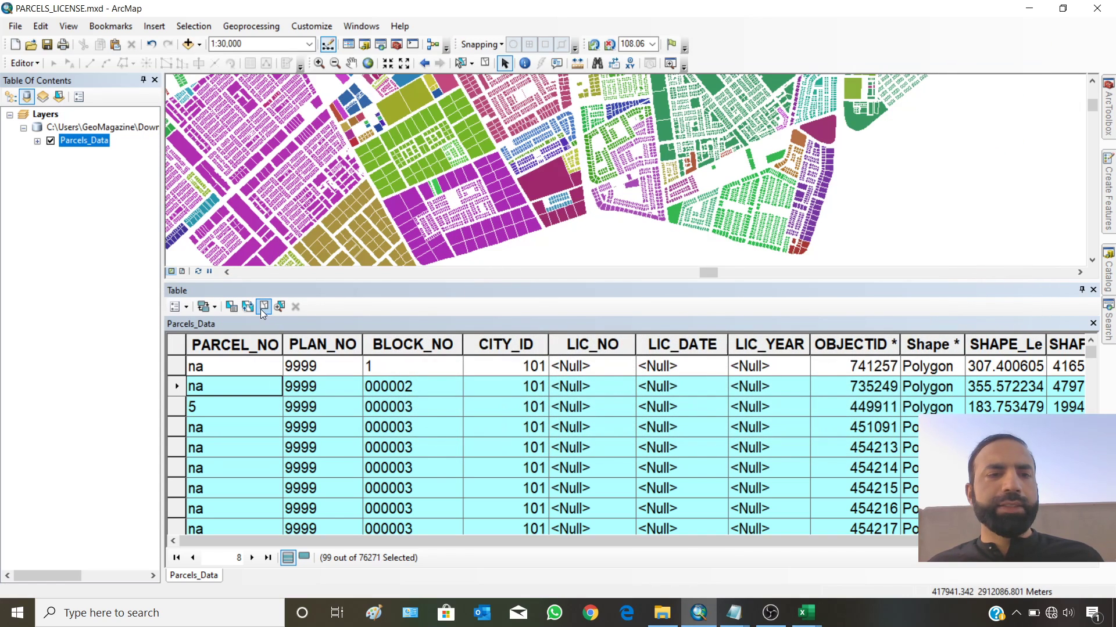
{"action": "left_click", "coordinate": [260, 310]}
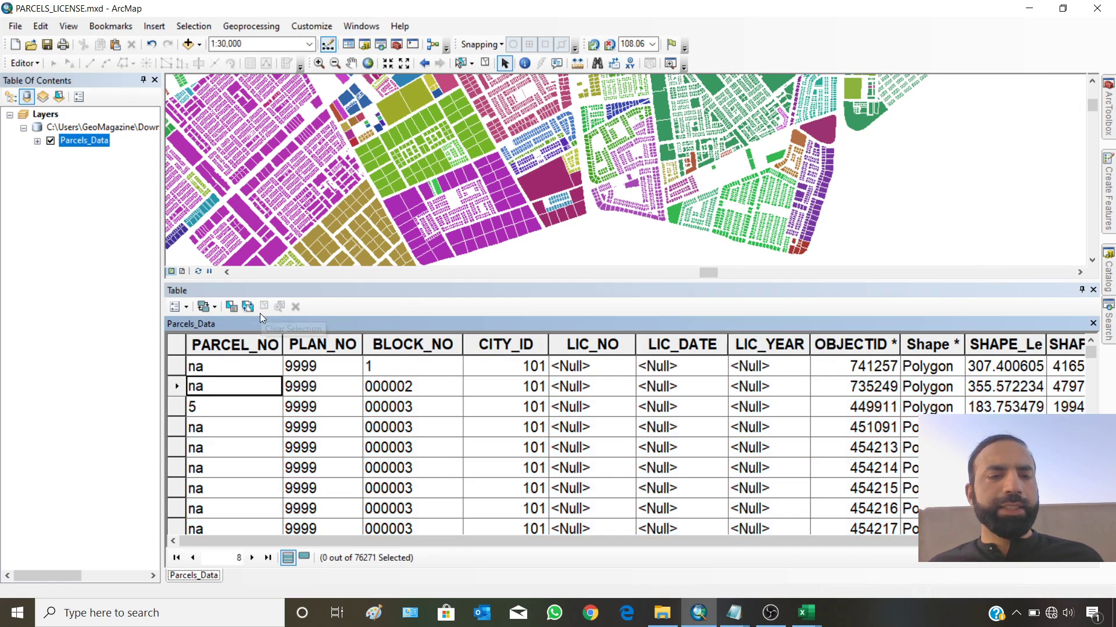
{"action": "left_click", "coordinate": [436, 389]}
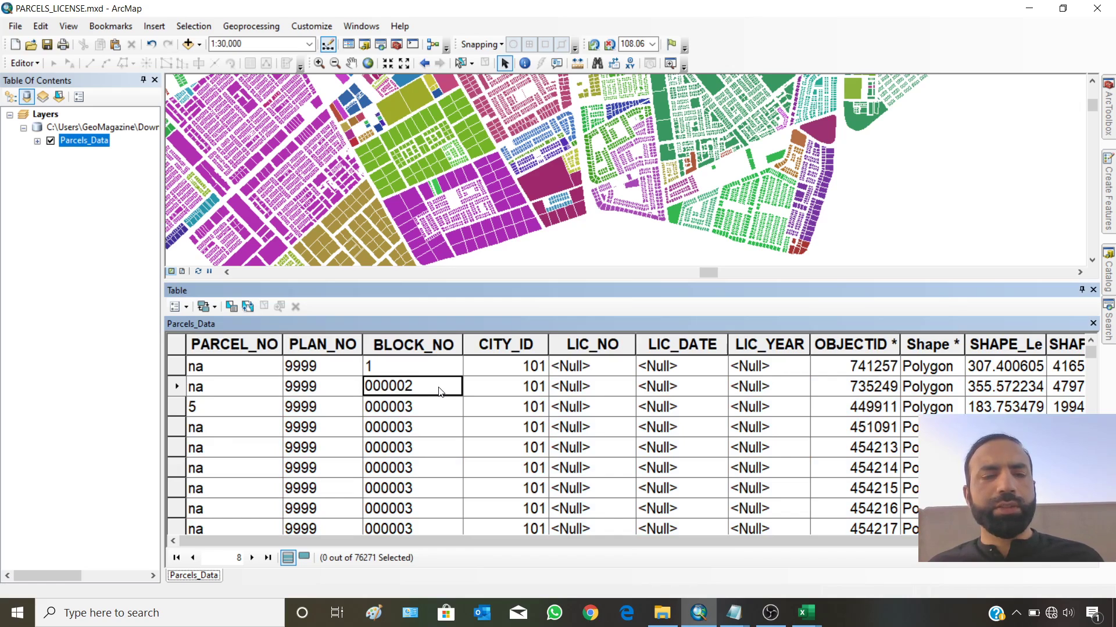
{"action": "right_click", "coordinate": [440, 392]}
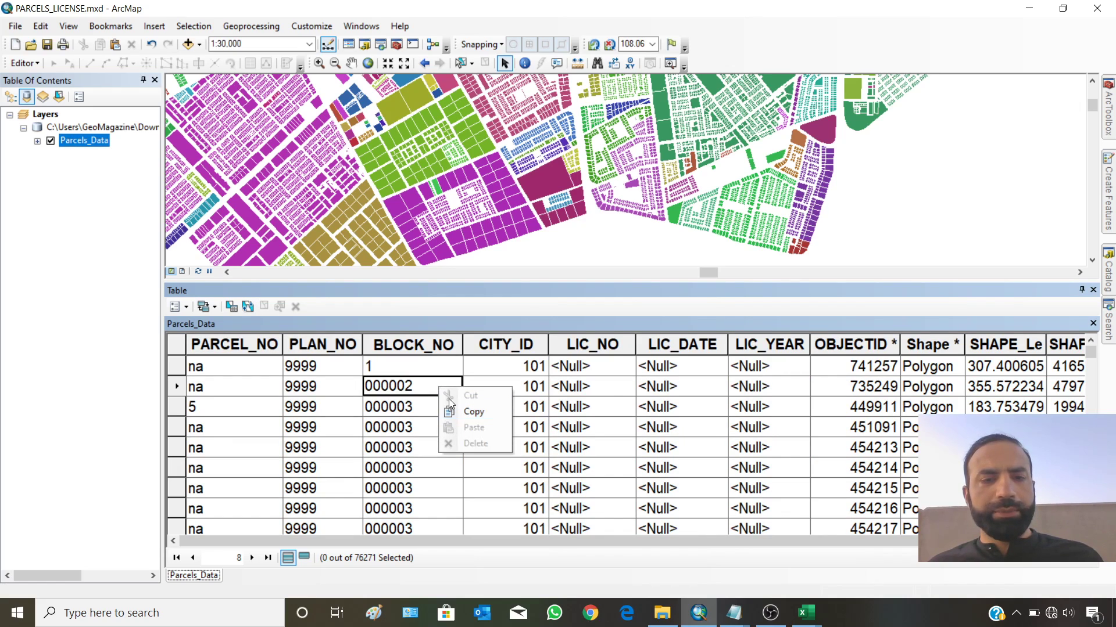
{"action": "left_click", "coordinate": [431, 383]}
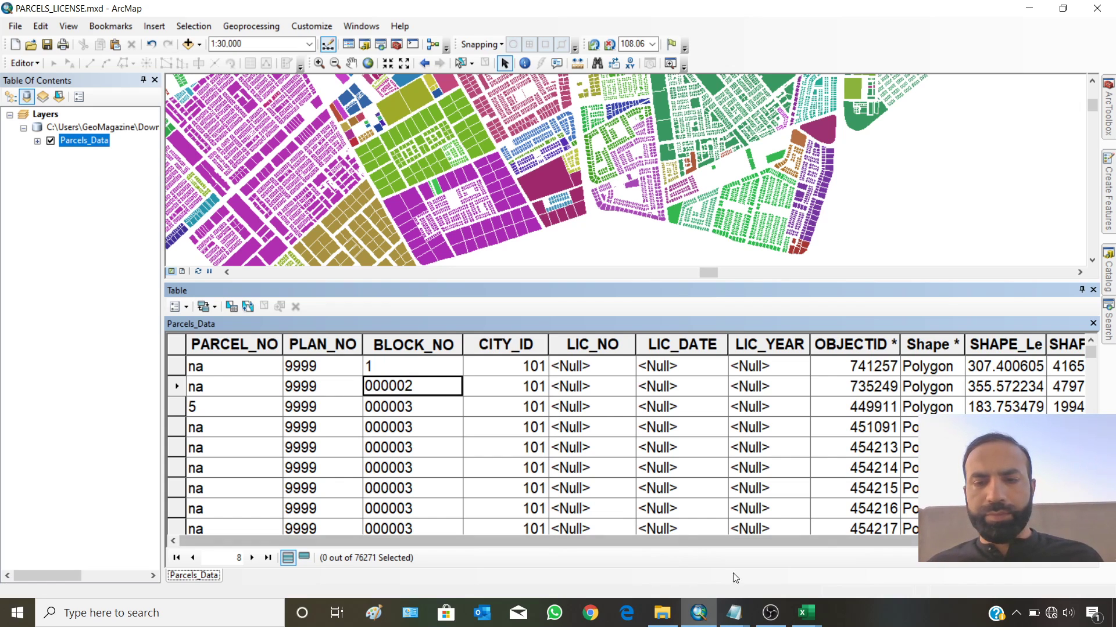
Return to the new Excel worksheet and copy the selected BLOCK_NO range C2:C40 again.
{"action": "left_click", "coordinate": [818, 615]}
{"action": "left_click", "coordinate": [988, 559]}
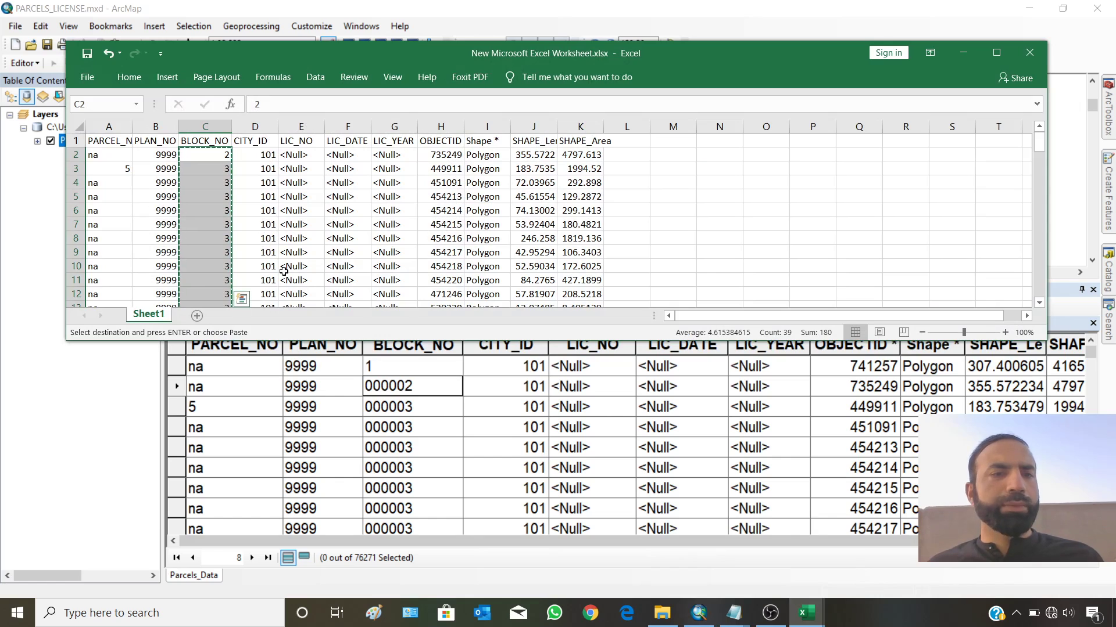
{"action": "right_click", "coordinate": [197, 155]}
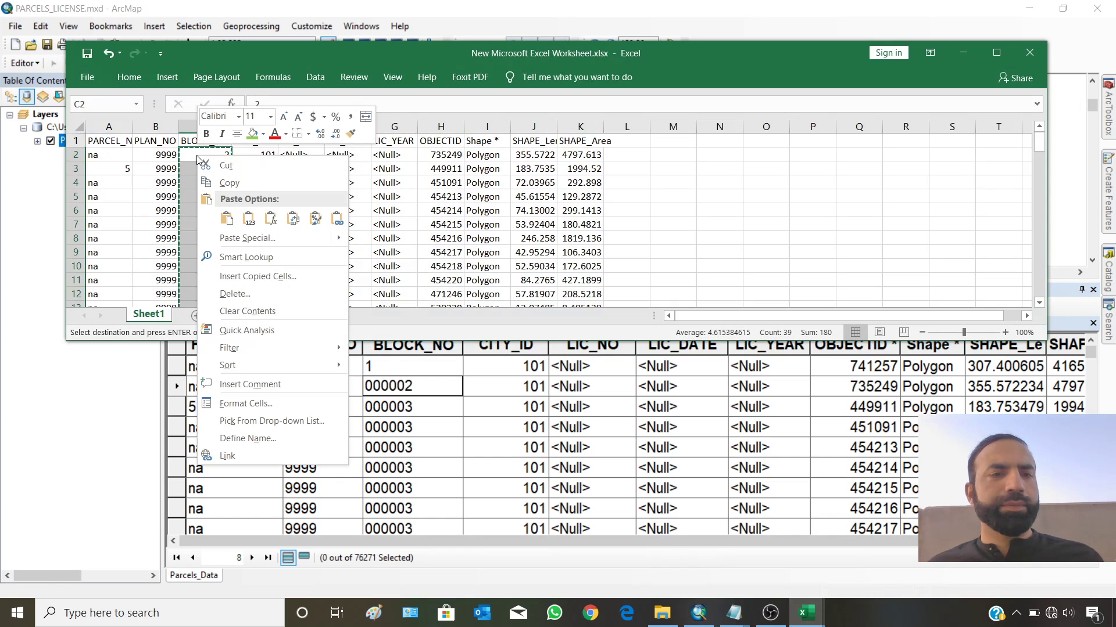
{"action": "left_click", "coordinate": [217, 183]}
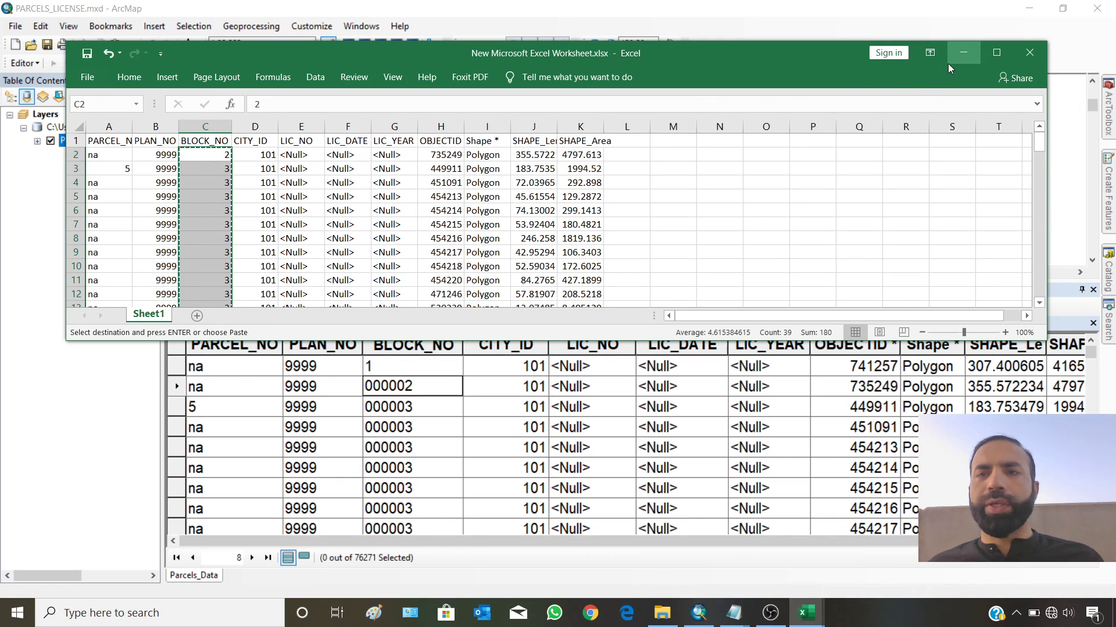
Switch to ArcMap, start an edit session and paste the copied BLOCK_NO values starting at the 000002 record.
{"action": "left_click", "coordinate": [962, 52]}
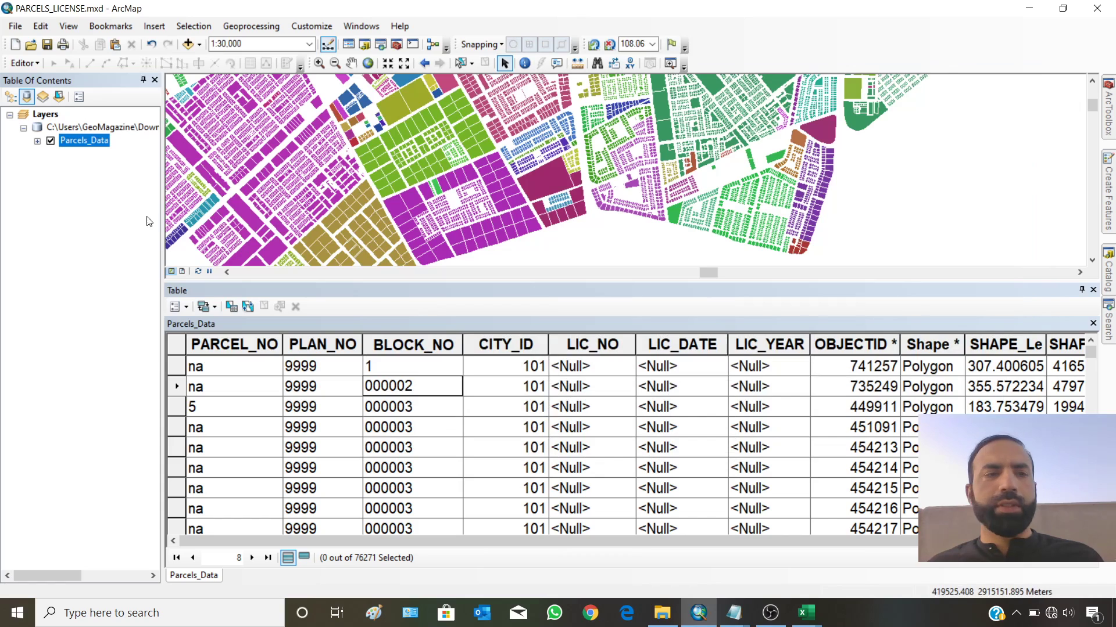
{"action": "left_click", "coordinate": [21, 62]}
{"action": "left_click", "coordinate": [42, 79]}
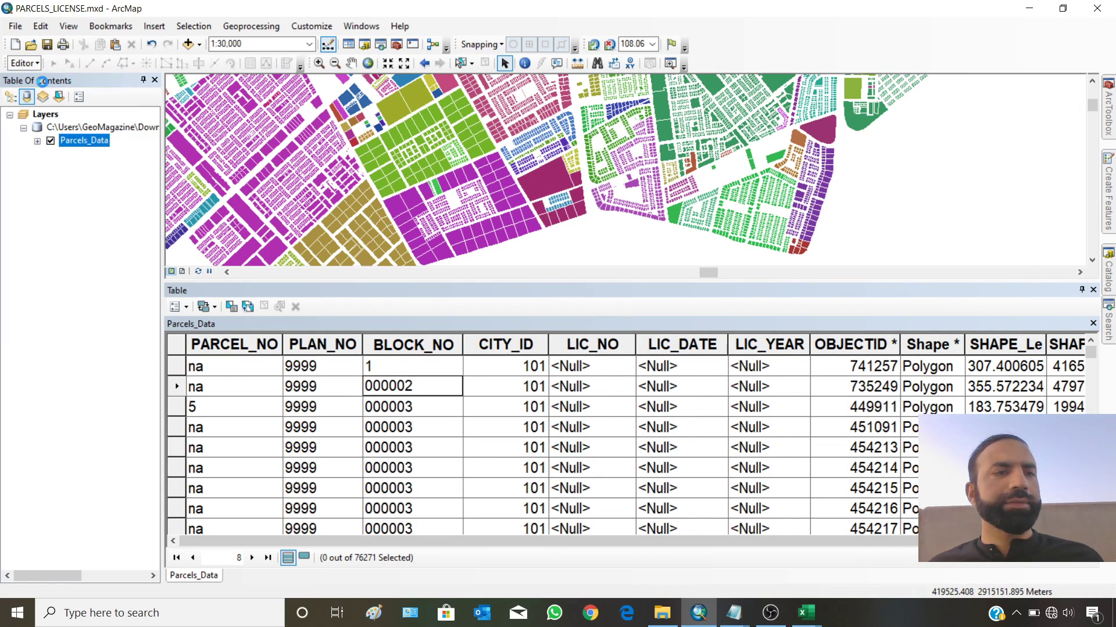
{"action": "left_click", "coordinate": [437, 408]}
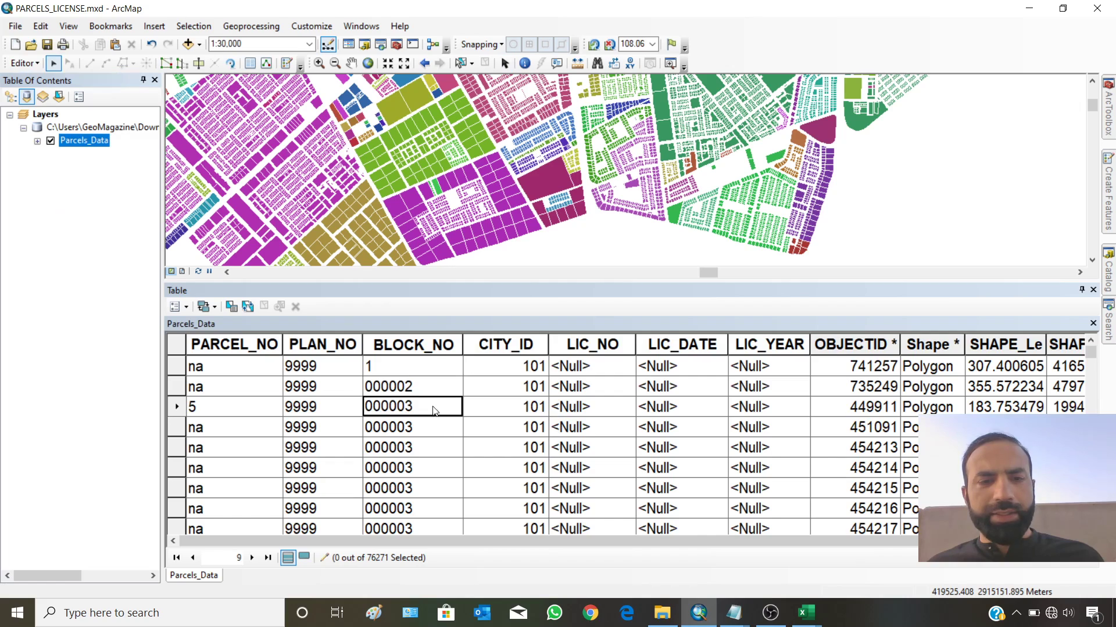
{"action": "left_click", "coordinate": [438, 391]}
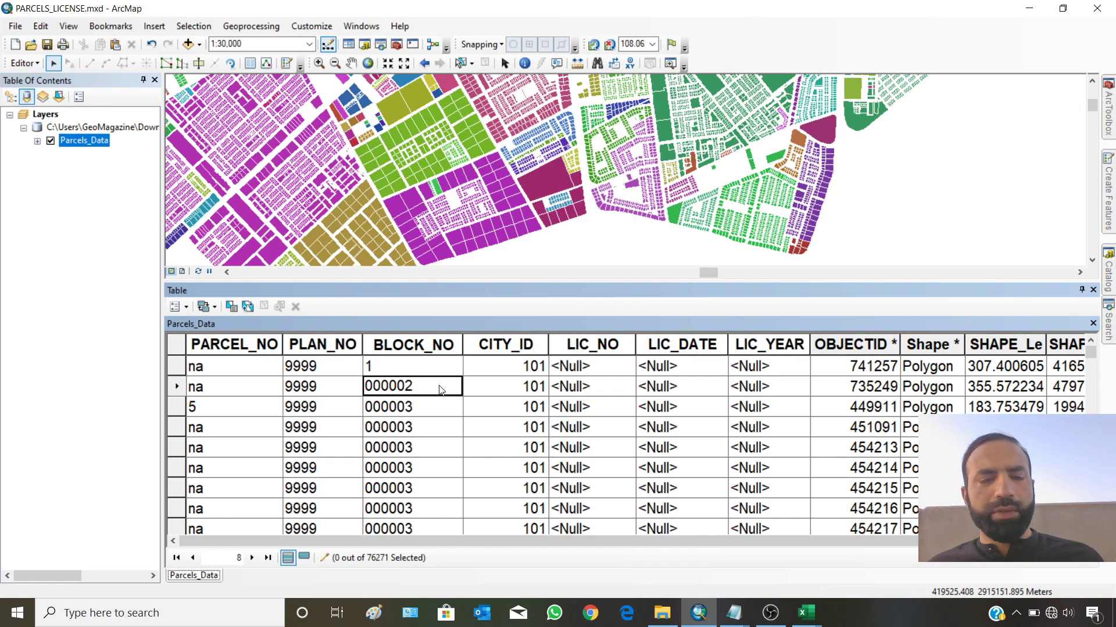
{"action": "right_click", "coordinate": [440, 390]}
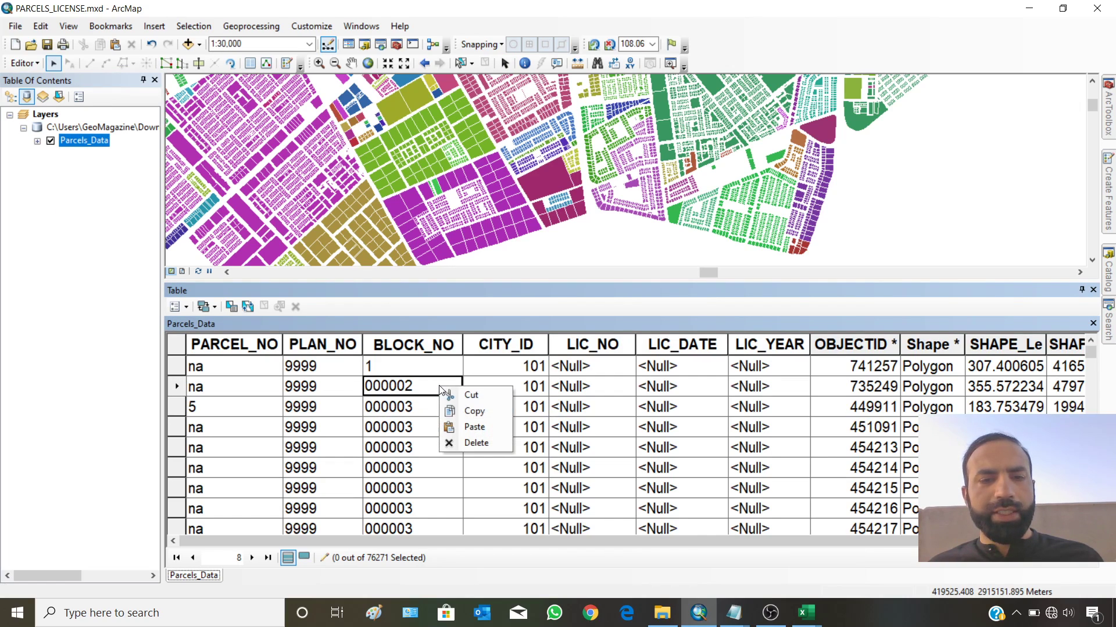
{"action": "left_click", "coordinate": [458, 427]}
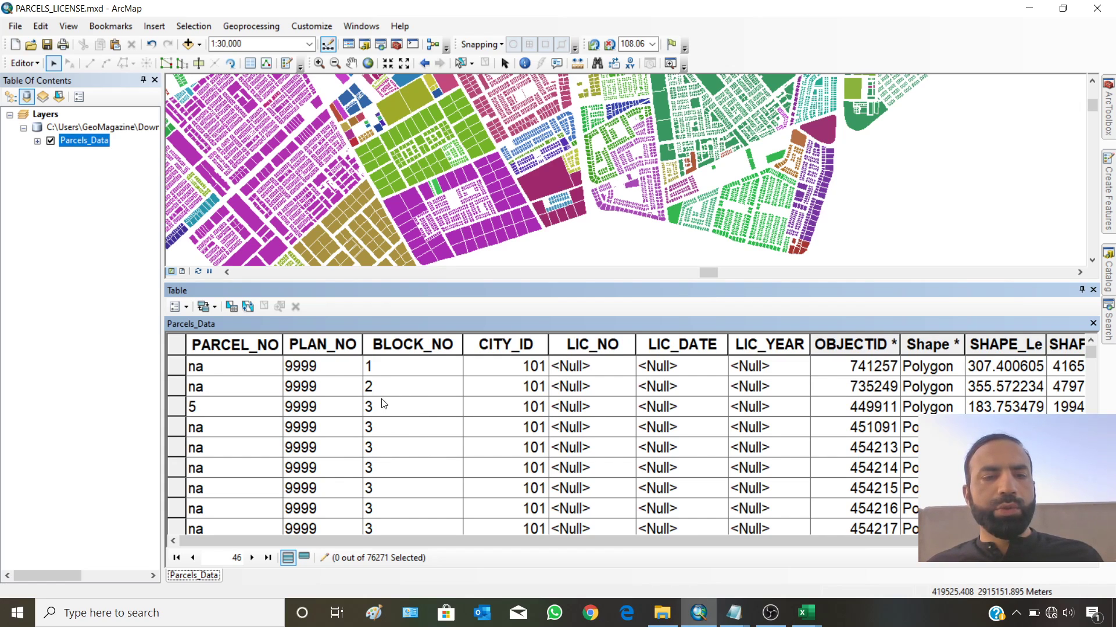
Check the pasted BLOCK_NO values down to the 00000A records, and close the new Excel worksheet without saving.
{"action": "scroll", "coordinate": [424, 453], "scroll_direction": "down", "scroll_amount": 6}
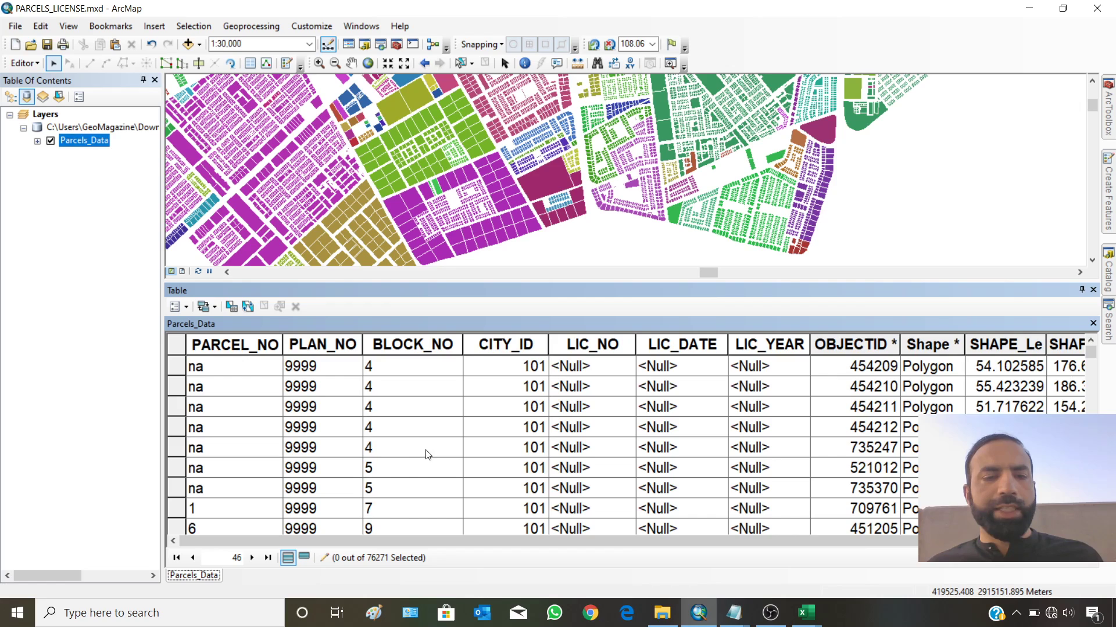
{"action": "scroll", "coordinate": [424, 471], "scroll_direction": "down", "scroll_amount": 4}
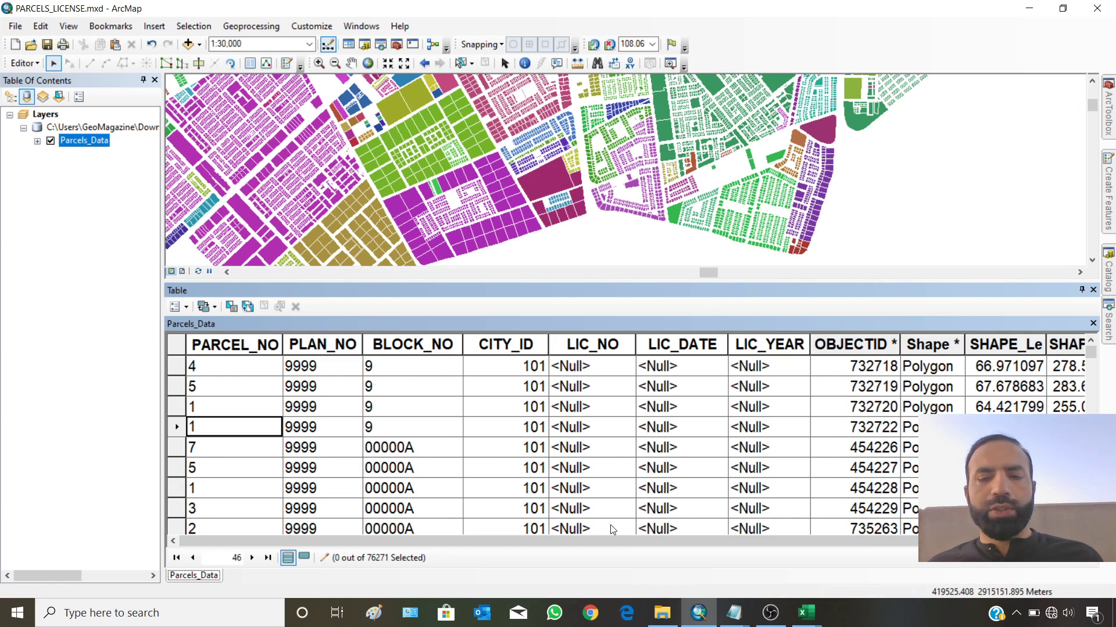
{"action": "mouse_move", "coordinate": [806, 613]}
{"action": "left_click", "coordinate": [889, 566]}
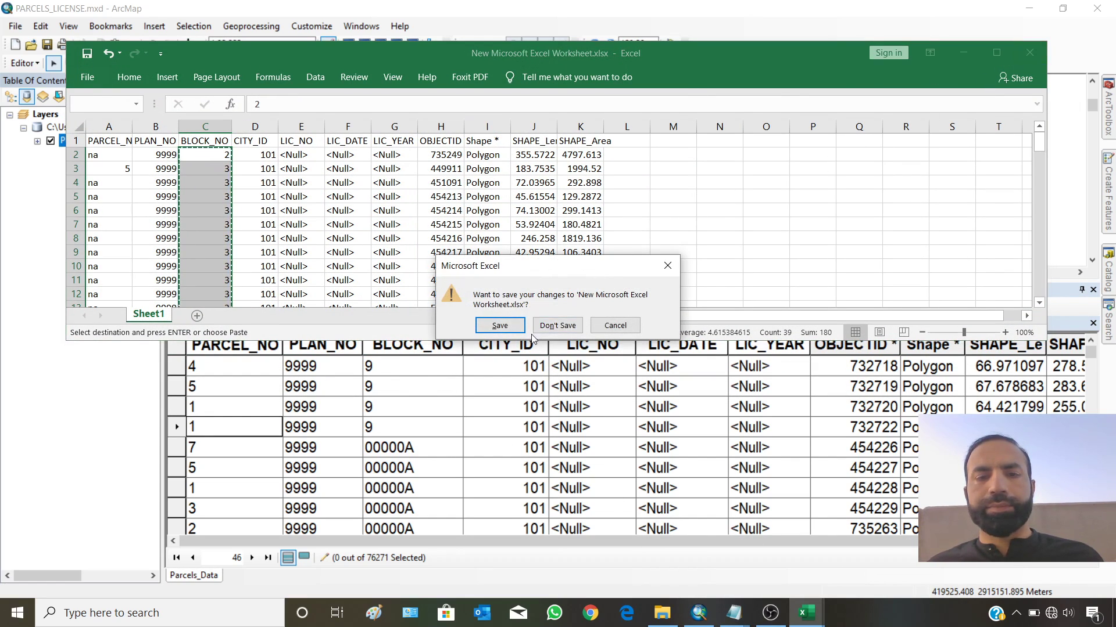
{"action": "left_click", "coordinate": [555, 325]}
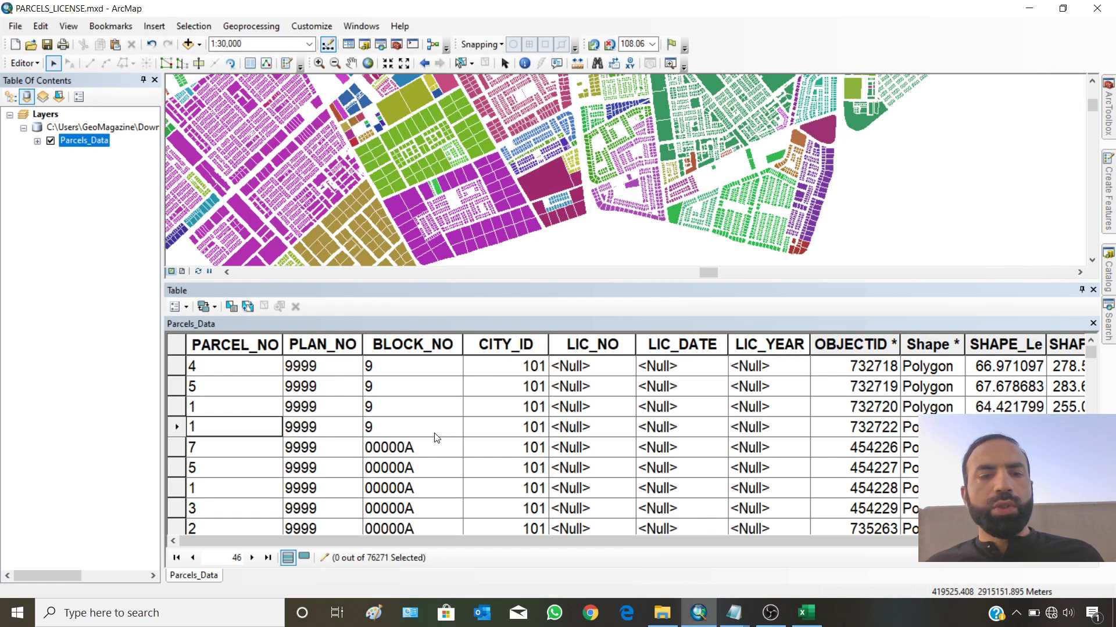
Review the PARCEL_NO and BLOCK_NO values of the records above the lettered blocks.
{"action": "scroll", "coordinate": [438, 430], "scroll_direction": "up", "scroll_amount": 5}
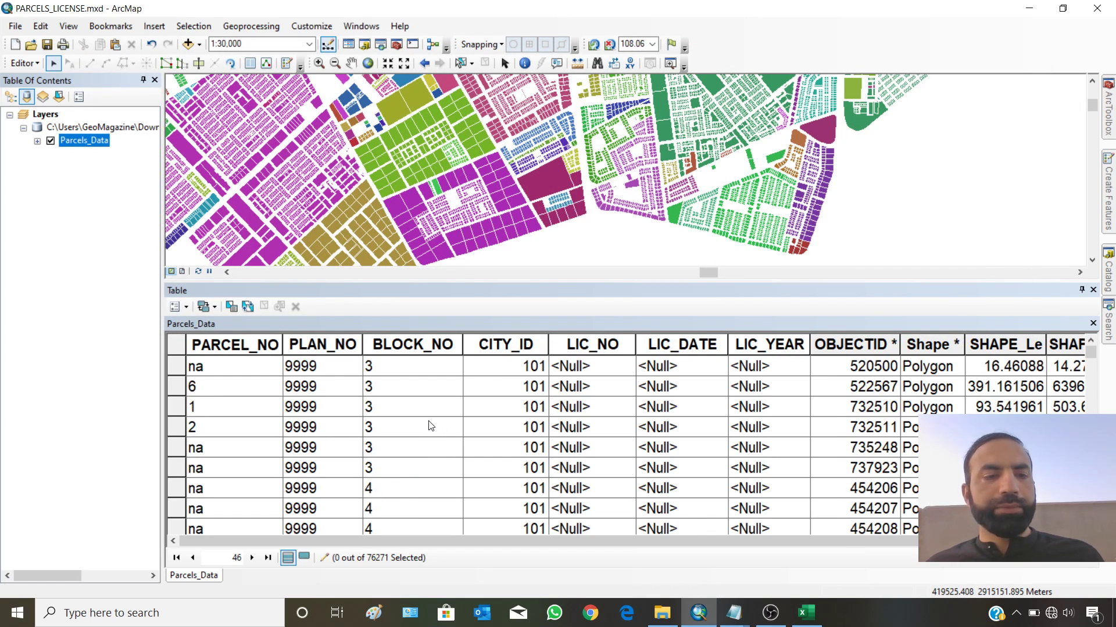
{"action": "left_click", "coordinate": [208, 368]}
{"action": "left_click_drag", "start_coordinate": [208, 368], "coordinate": [184, 367]}
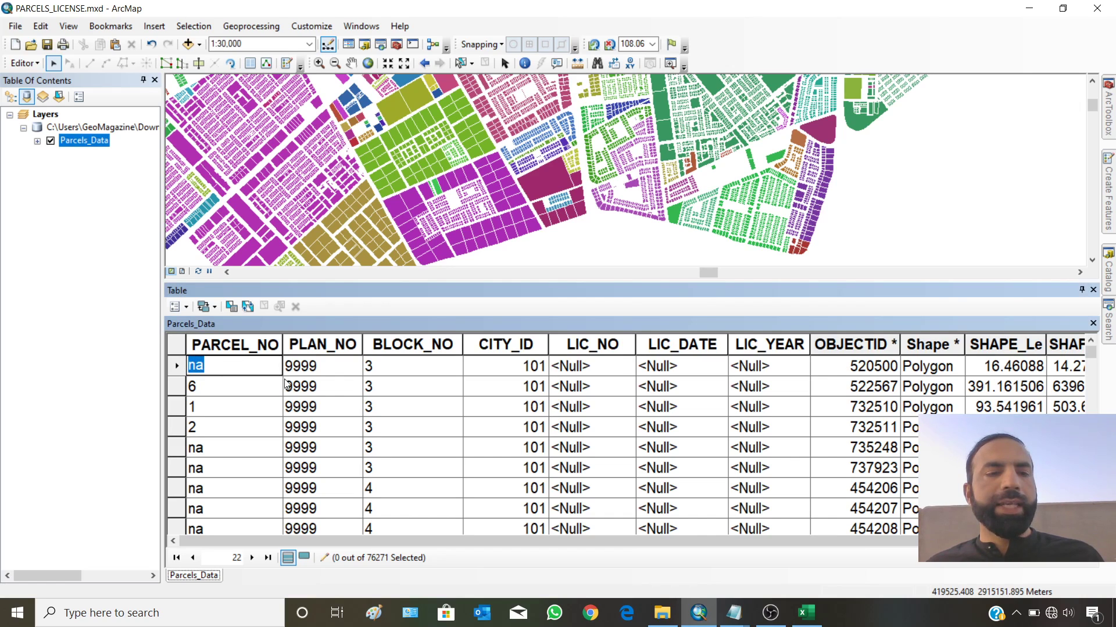
{"action": "left_click", "coordinate": [440, 404]}
{"action": "scroll", "coordinate": [375, 386], "scroll_direction": "up", "scroll_amount": 4}
{"action": "scroll", "coordinate": [383, 390], "scroll_direction": "up", "scroll_amount": 2}
{"action": "scroll", "coordinate": [383, 392], "scroll_direction": "down", "scroll_amount": 3}
{"action": "scroll", "coordinate": [379, 405], "scroll_direction": "up", "scroll_amount": 4}
{"action": "scroll", "coordinate": [379, 405], "scroll_direction": "down", "scroll_amount": 10}
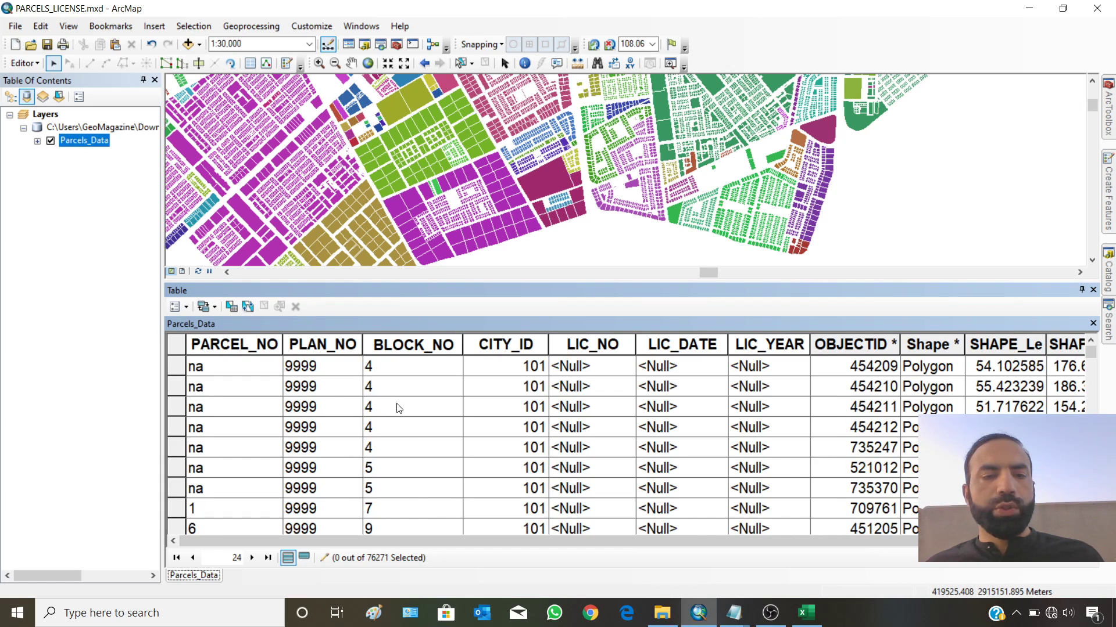
Remove the leading zeros from BLOCK_NO in the first two 00000A records, leaving only A.
{"action": "left_click", "coordinate": [403, 448]}
{"action": "left_click_drag", "start_coordinate": [405, 448], "coordinate": [364, 447]}
{"action": "key", "text": "BackSpace"}
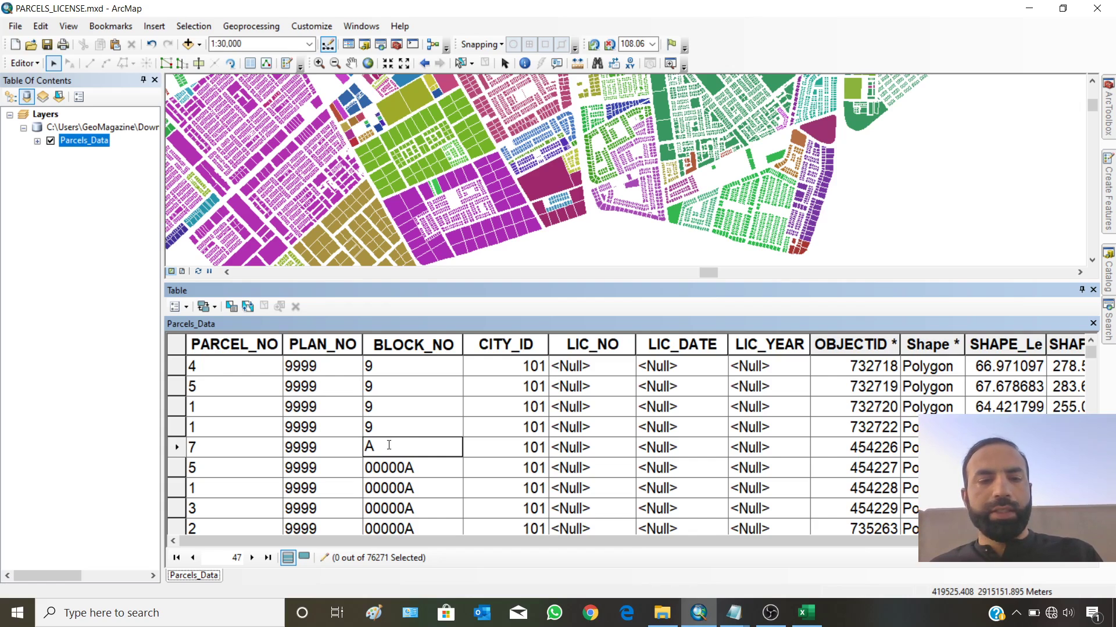
{"action": "left_click", "coordinate": [387, 466]}
{"action": "left_click_drag", "start_coordinate": [404, 468], "coordinate": [374, 468]}
{"action": "key", "text": "BackSpace"}
{"action": "key", "text": "BackSpace"}
{"action": "left_click", "coordinate": [395, 425]}
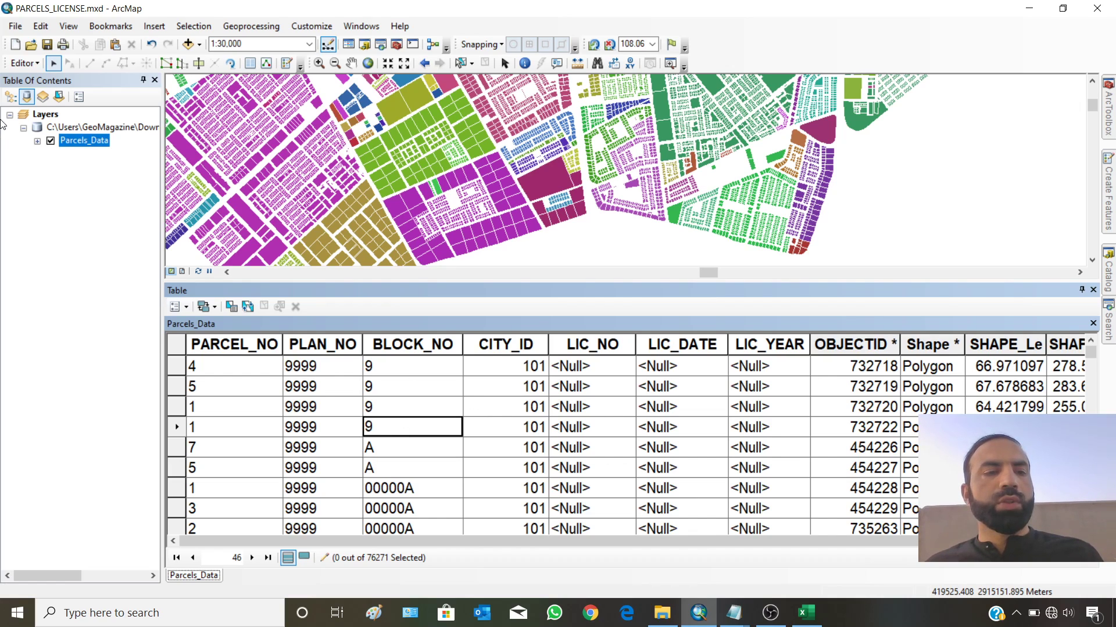
Save the edits to the parcel table and stop the edit session.
{"action": "left_click", "coordinate": [25, 63]}
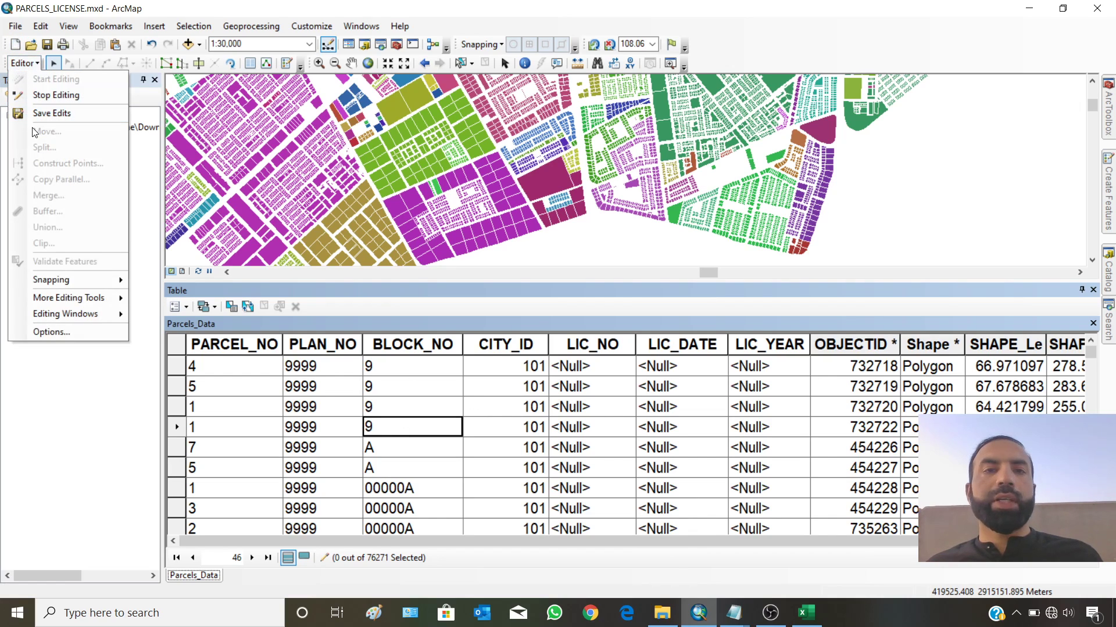
{"action": "left_click", "coordinate": [46, 112]}
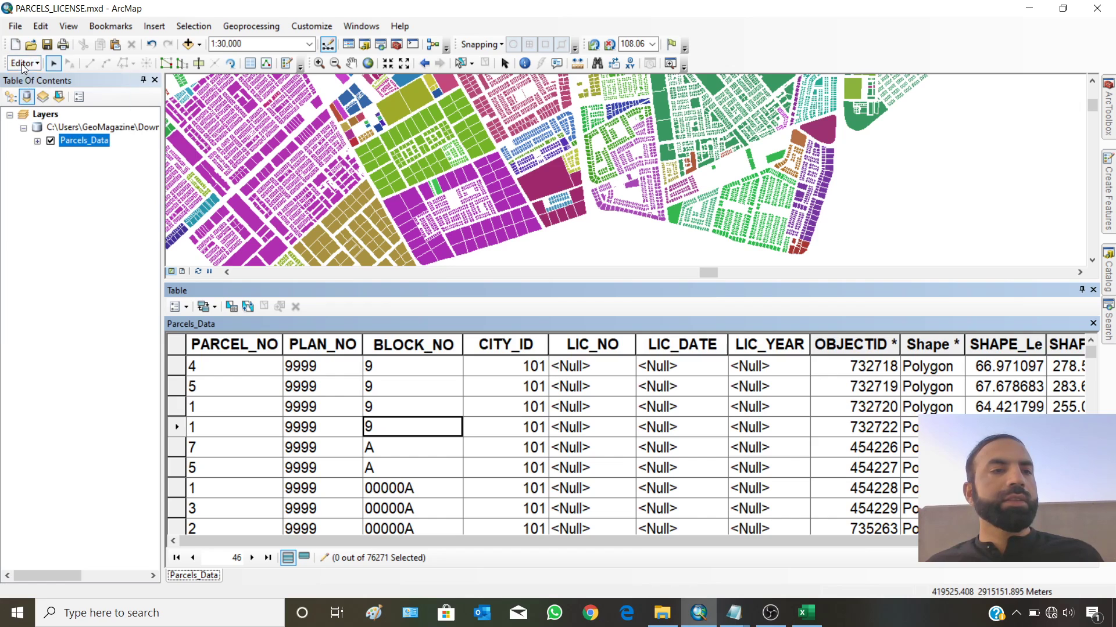
{"action": "left_click", "coordinate": [23, 62]}
{"action": "left_click", "coordinate": [46, 95]}
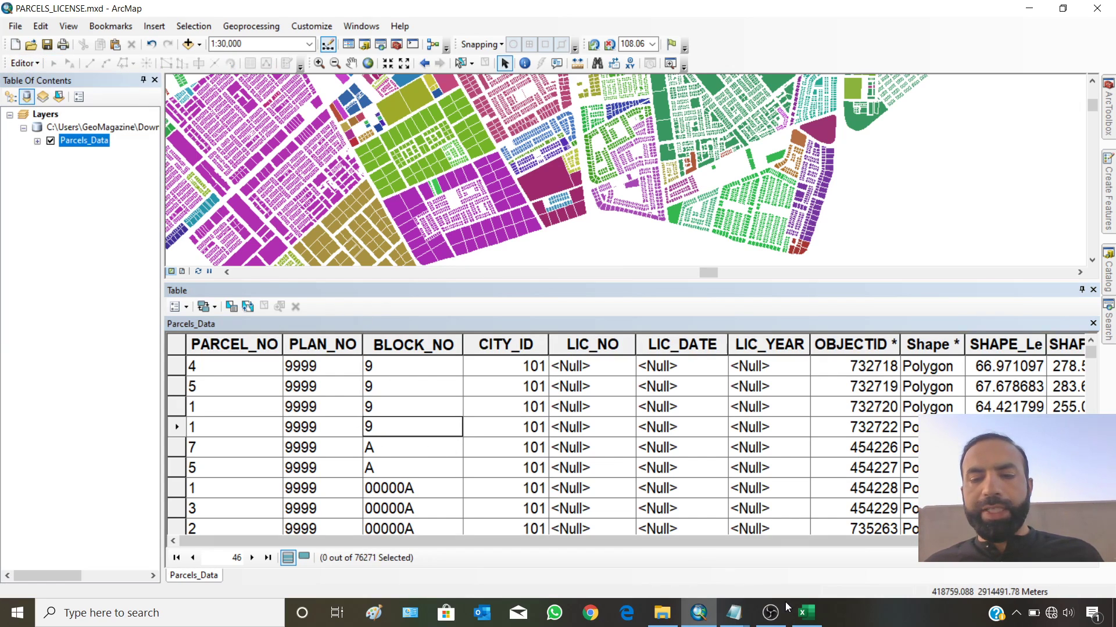
Examine the PARCEL_CODE column in the License_Buildings workbook, then return to ArcMap and check the editing state.
{"action": "left_click", "coordinate": [806, 612]}
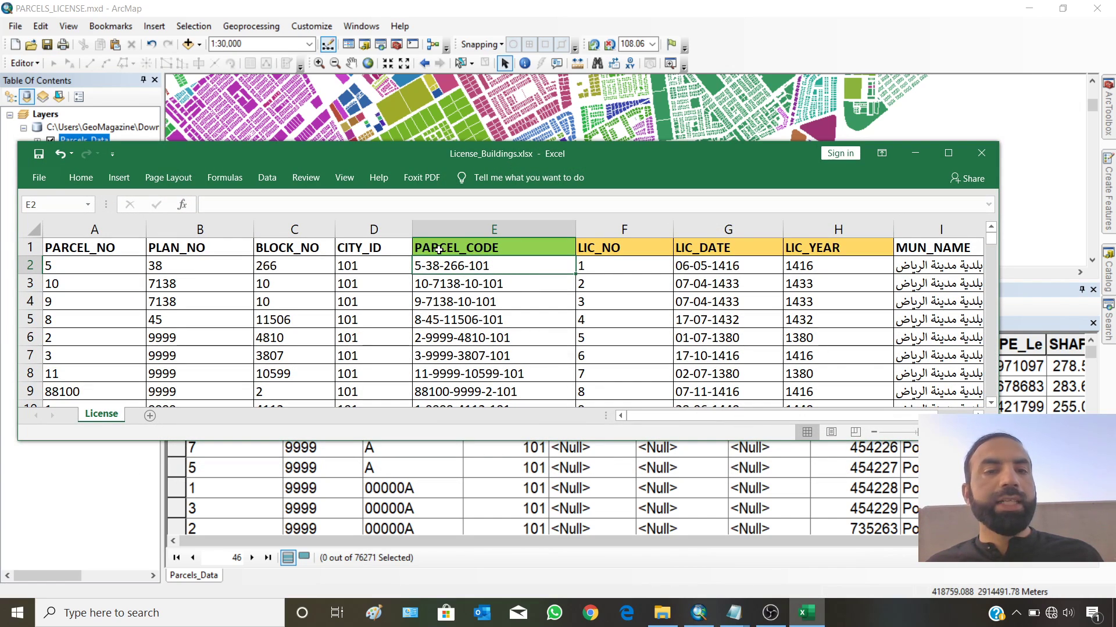
{"action": "left_click", "coordinate": [915, 154]}
{"action": "left_click", "coordinate": [177, 307]}
{"action": "left_click", "coordinate": [106, 250]}
{"action": "left_click", "coordinate": [24, 63]}
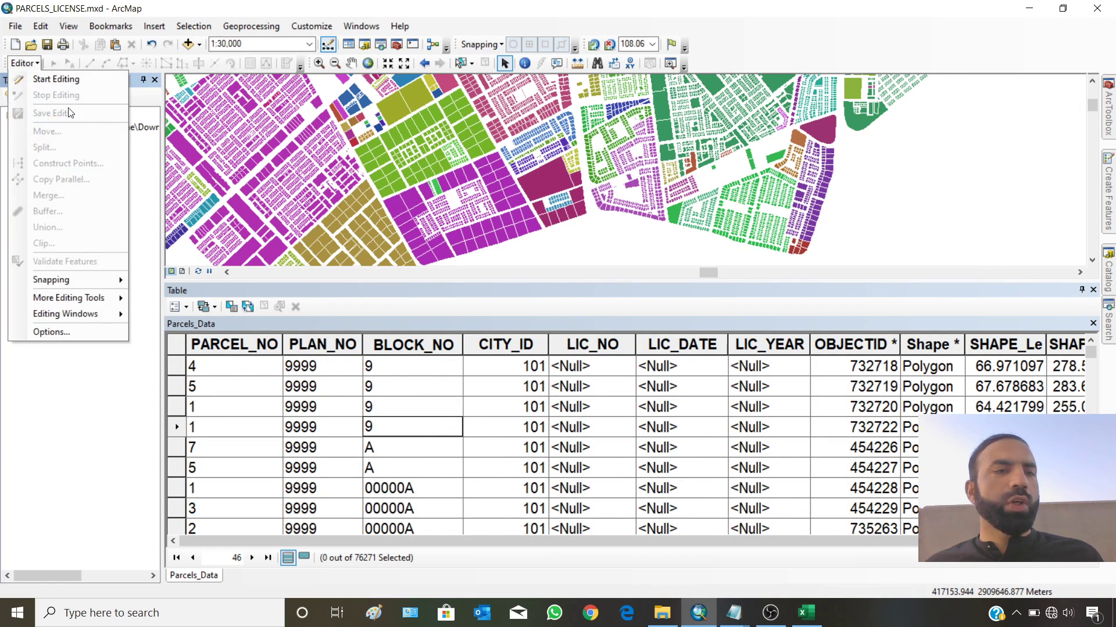
{"action": "left_click", "coordinate": [149, 203]}
Start adding a field to the Parcels_Data table, name it PARCEL_CODE and copy the name.
{"action": "left_click", "coordinate": [177, 306]}
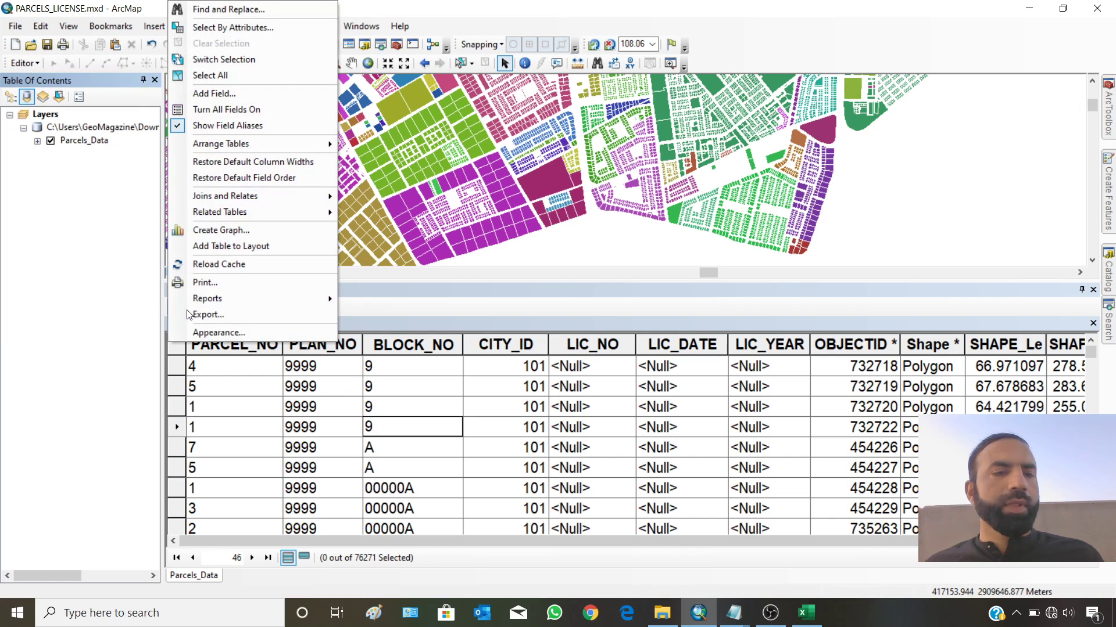
{"action": "left_click", "coordinate": [233, 96]}
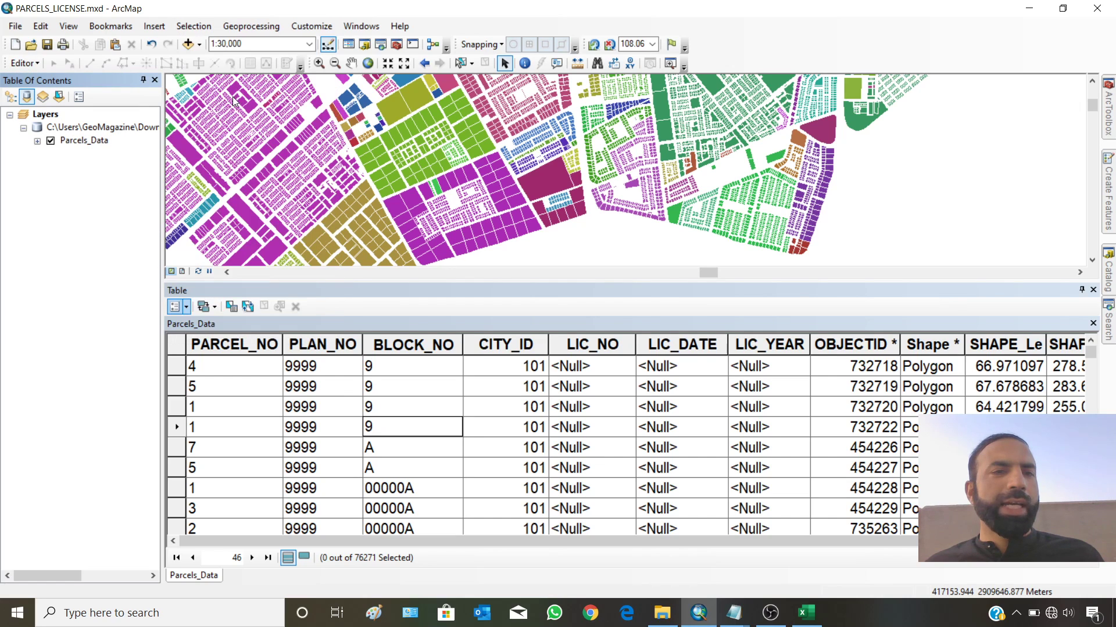
{"action": "type", "text": "PAR"}
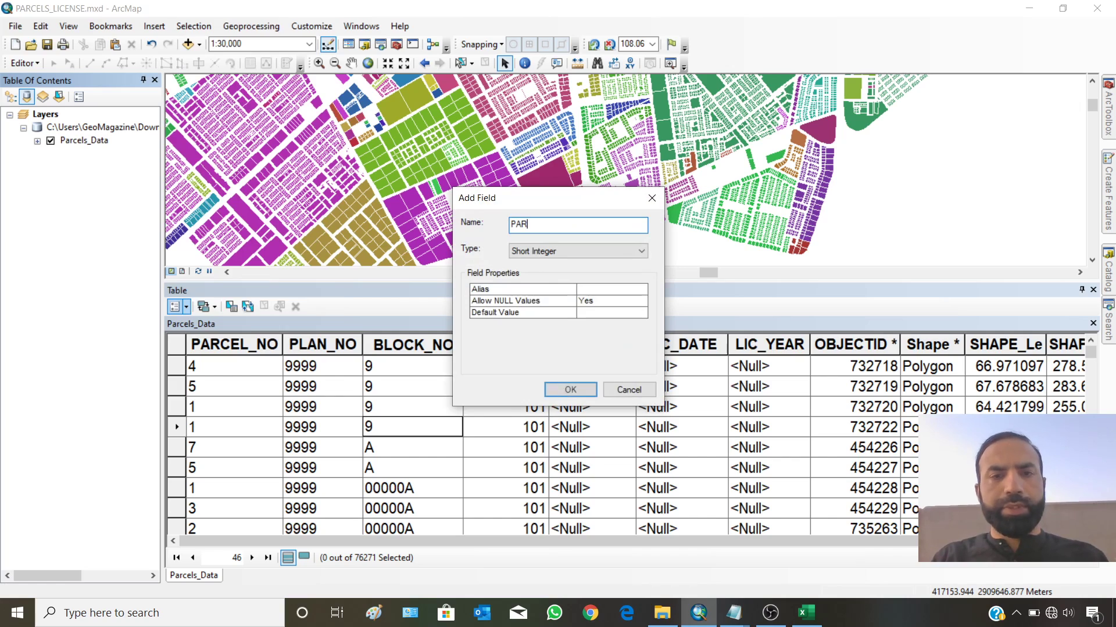
{"action": "type", "text": "CEL_CODE"}
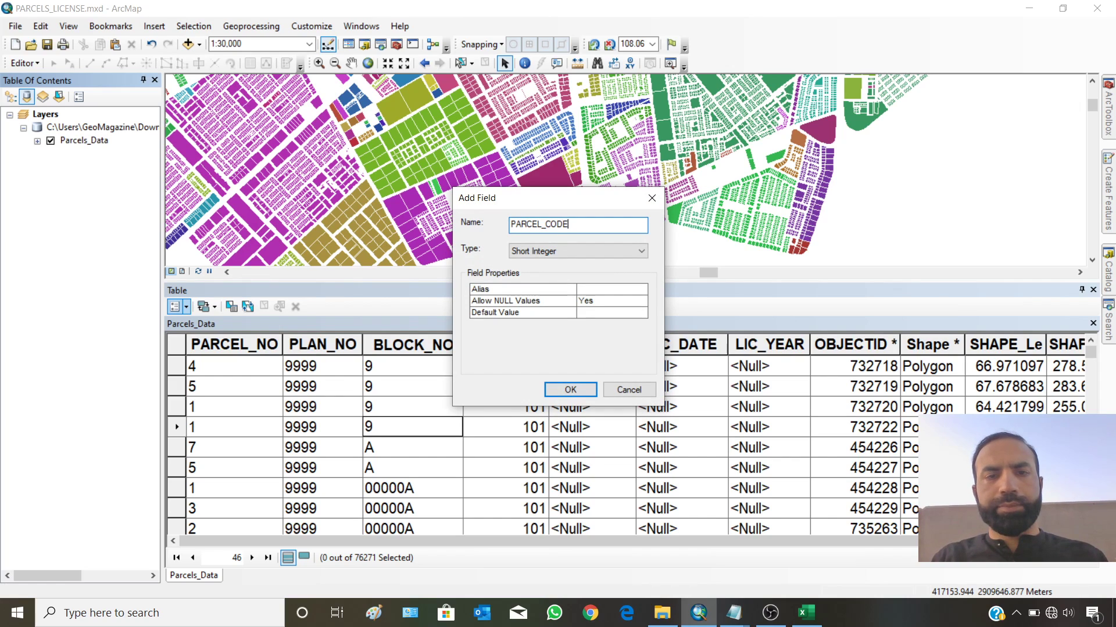
{"action": "left_click_drag", "start_coordinate": [556, 223], "coordinate": [488, 224]}
{"action": "right_click", "coordinate": [542, 230]}
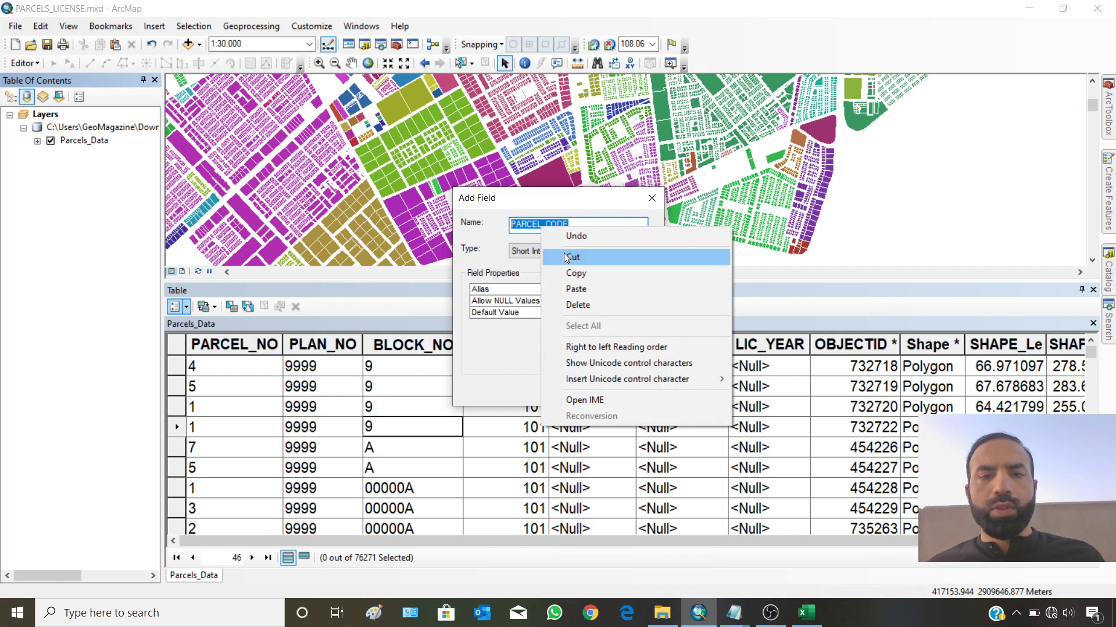
{"action": "left_click", "coordinate": [567, 274]}
Set the new field's type to Text, its alias to PARCEL_CODE and its length to 256, and create it.
{"action": "left_click", "coordinate": [562, 253]}
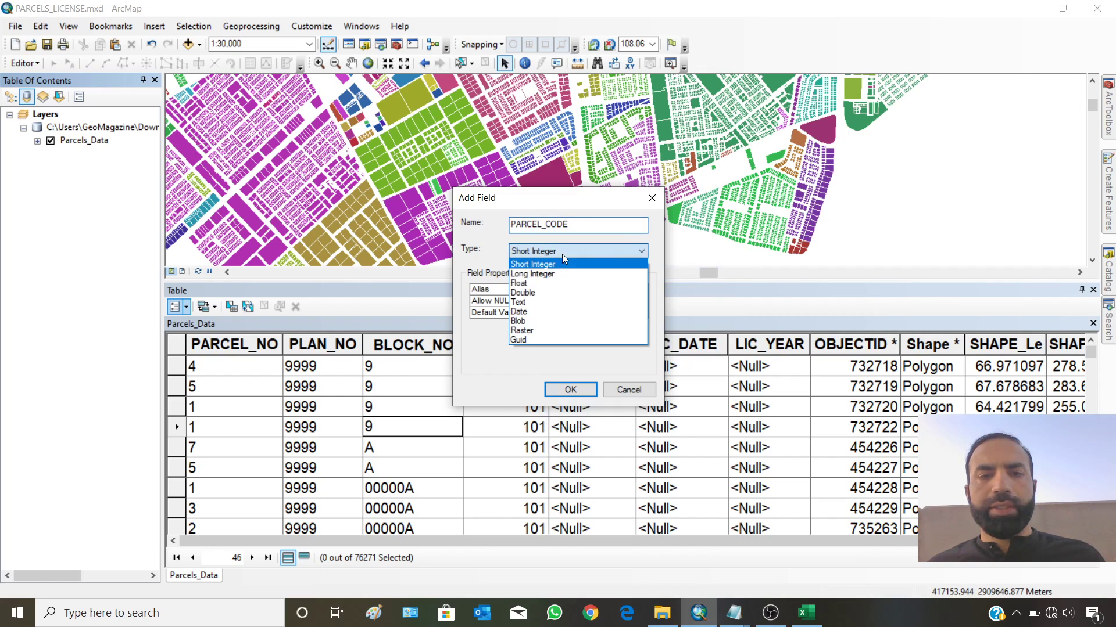
{"action": "left_click", "coordinate": [543, 302]}
{"action": "left_click", "coordinate": [583, 290]}
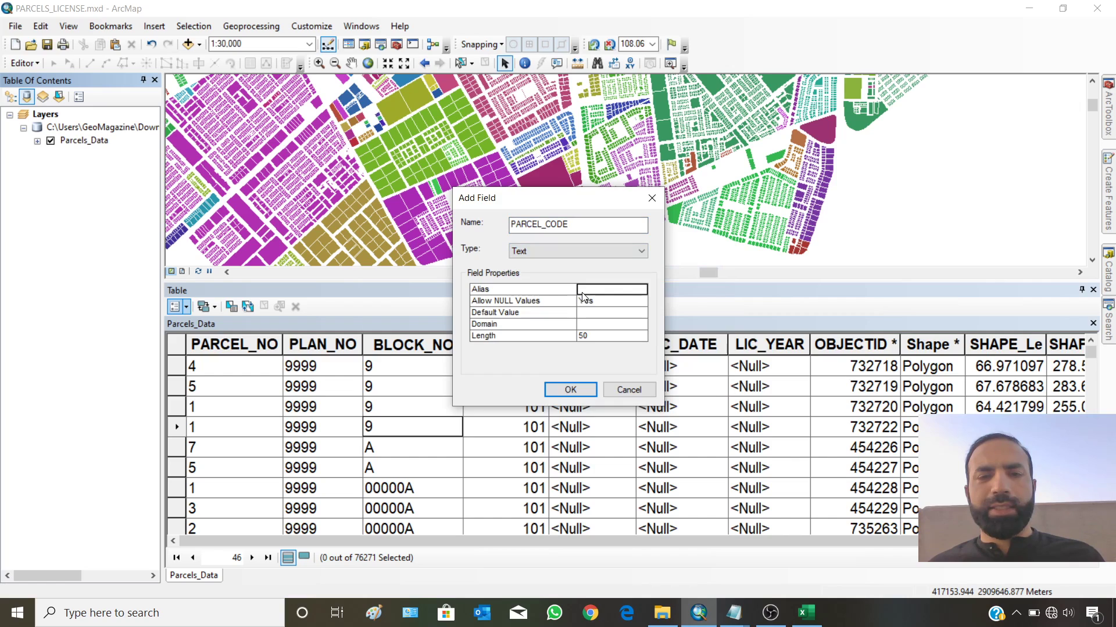
{"action": "key", "text": "ctrl+v"}
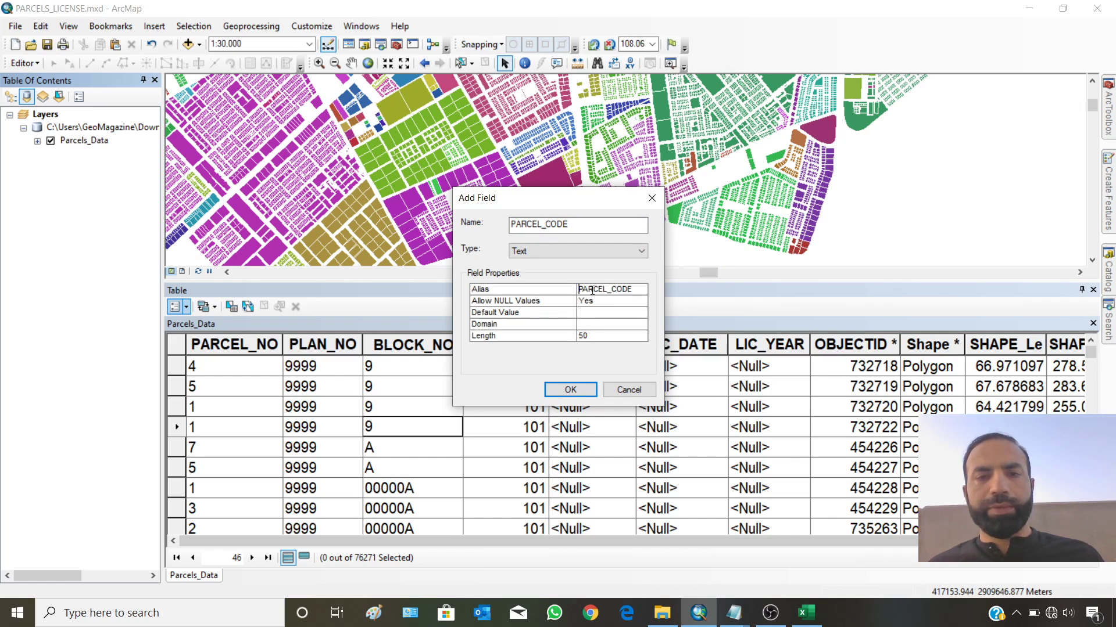
{"action": "left_click", "coordinate": [590, 336]}
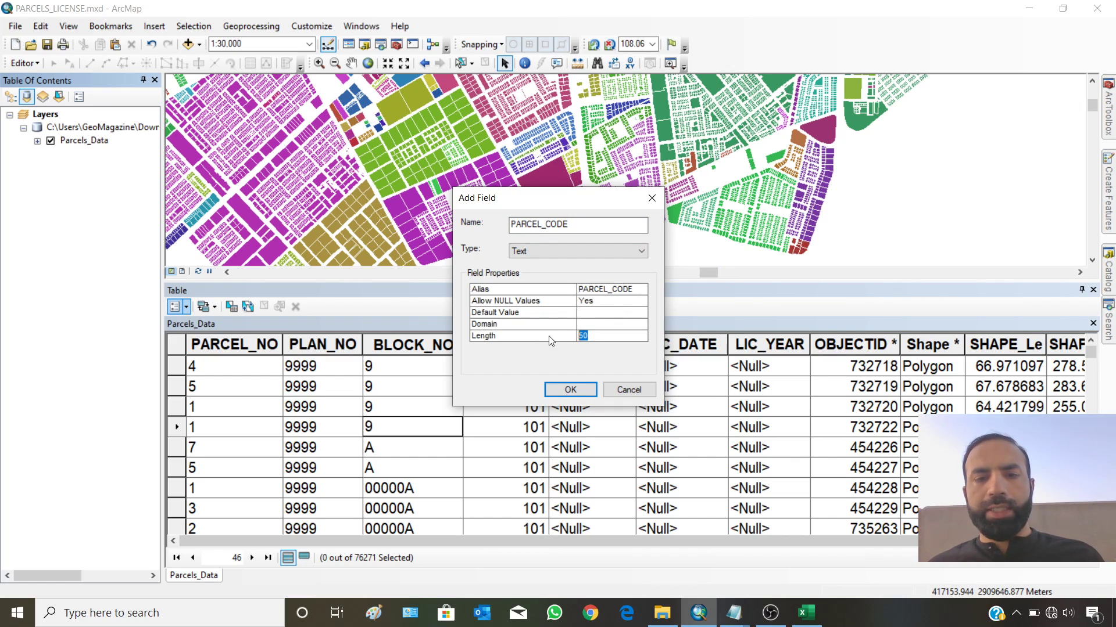
{"action": "type", "text": "256"}
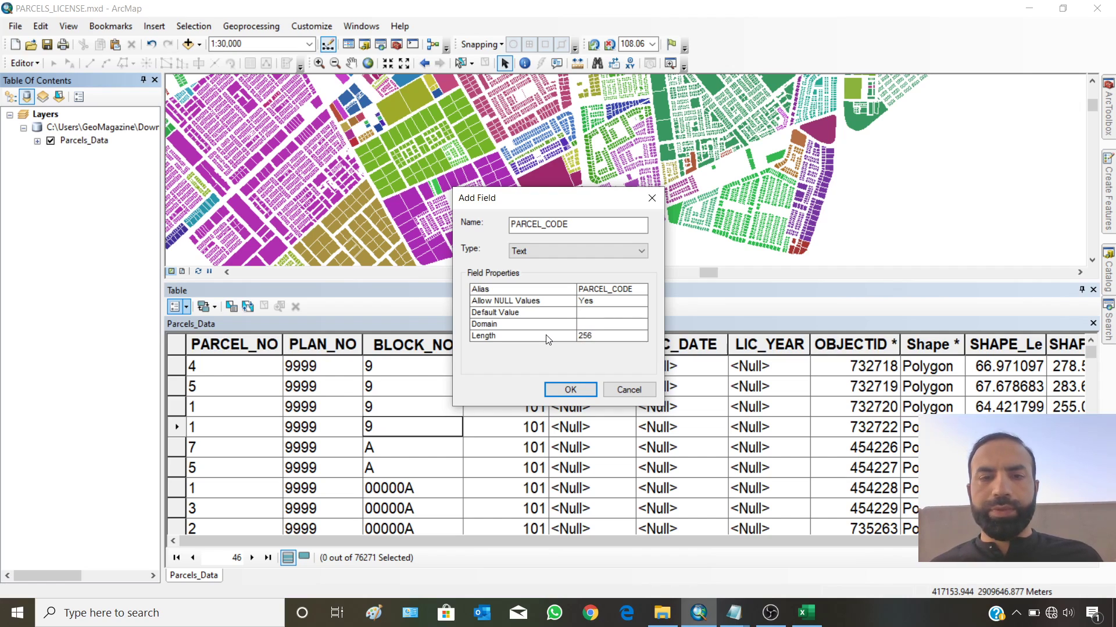
{"action": "left_click", "coordinate": [561, 395]}
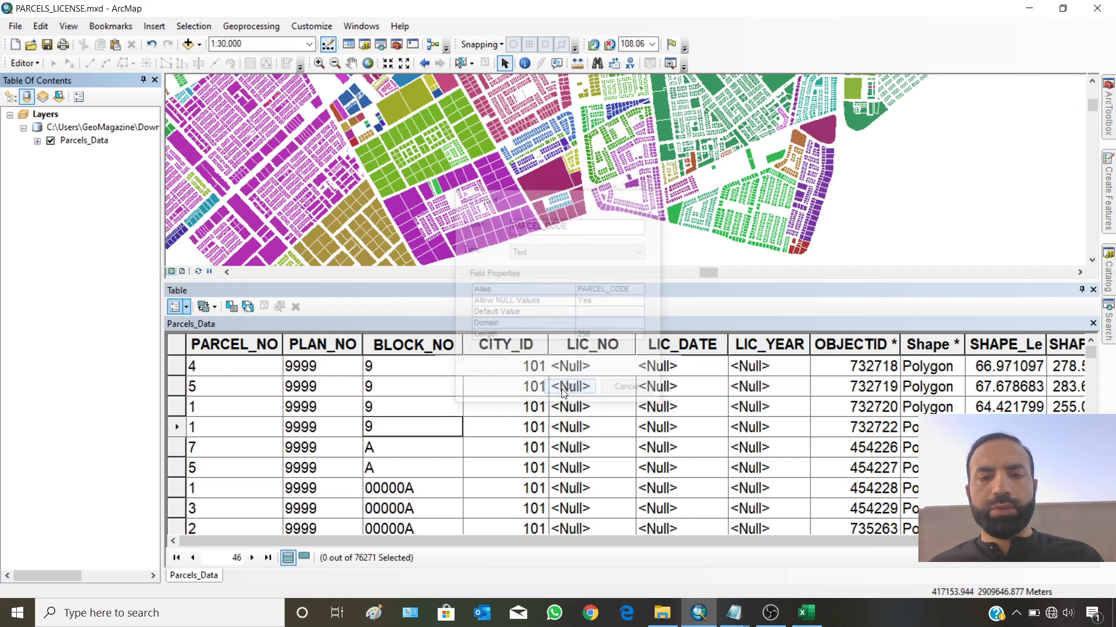
Narrow the PARCEL_CODE column and move it between CITY_ID and LIC_NO in the parcel table.
{"action": "left_click_drag", "start_coordinate": [186, 540], "coordinate": [988, 540]}
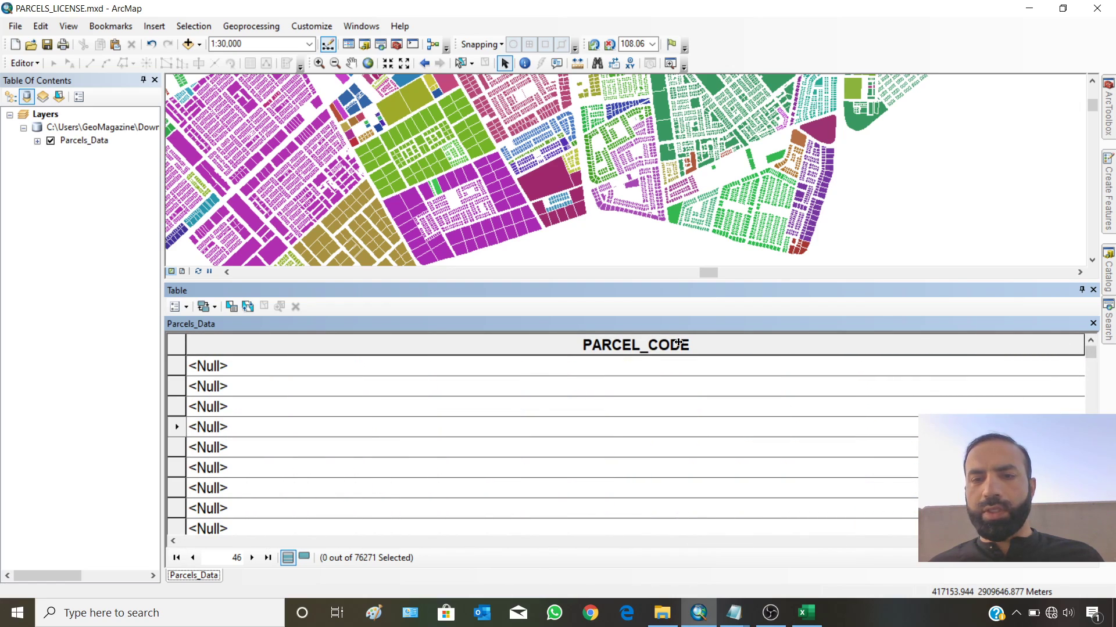
{"action": "left_click_drag", "start_coordinate": [396, 352], "coordinate": [448, 354]}
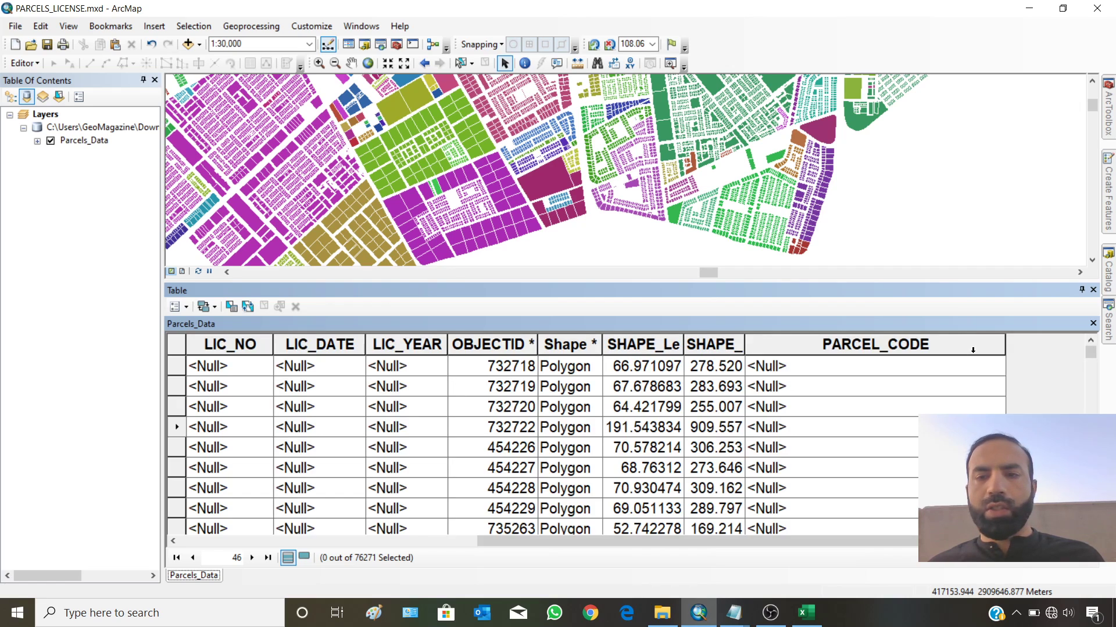
{"action": "left_click", "coordinate": [858, 345]}
{"action": "left_click_drag", "start_coordinate": [858, 345], "coordinate": [554, 427]}
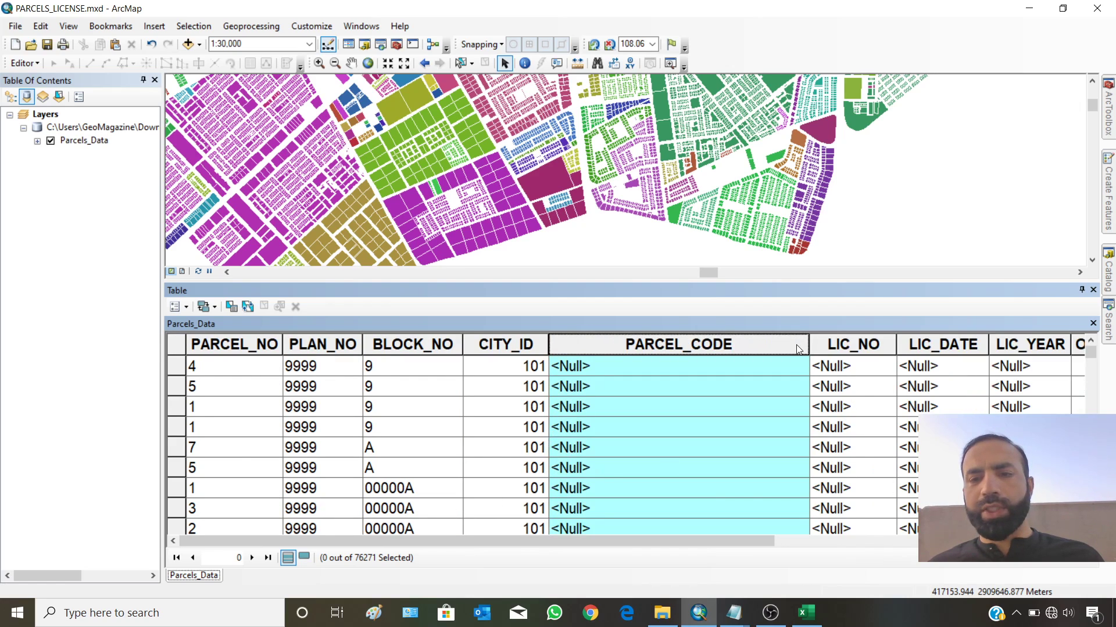
{"action": "left_click_drag", "start_coordinate": [807, 341], "coordinate": [788, 345]}
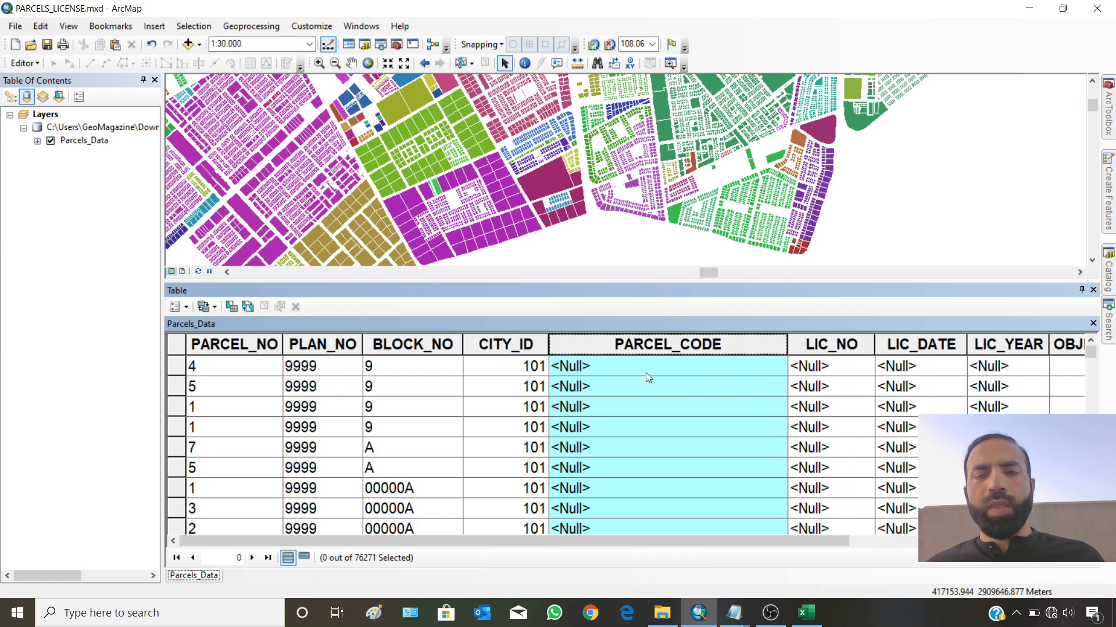
Review the PARCEL_NO, PLAN_NO, BLOCK_NO, CITY_ID and PARCEL_CODE values in the first row of the parcel table.
{"action": "left_click", "coordinate": [242, 368]}
{"action": "left_click", "coordinate": [338, 371]}
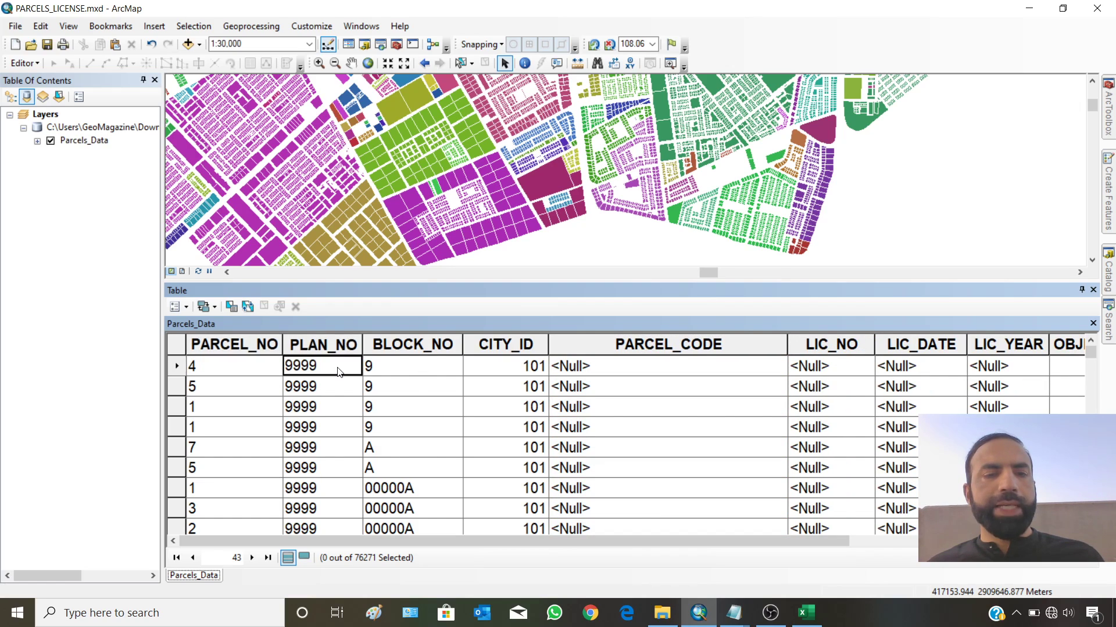
{"action": "left_click", "coordinate": [392, 375]}
{"action": "left_click", "coordinate": [509, 374]}
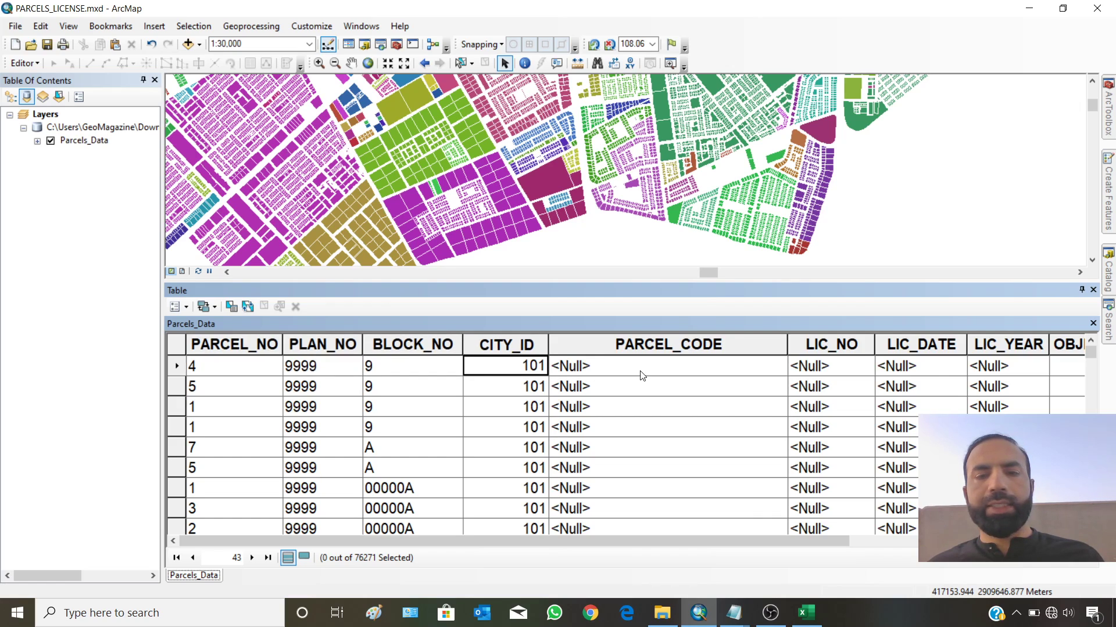
{"action": "left_click", "coordinate": [667, 366]}
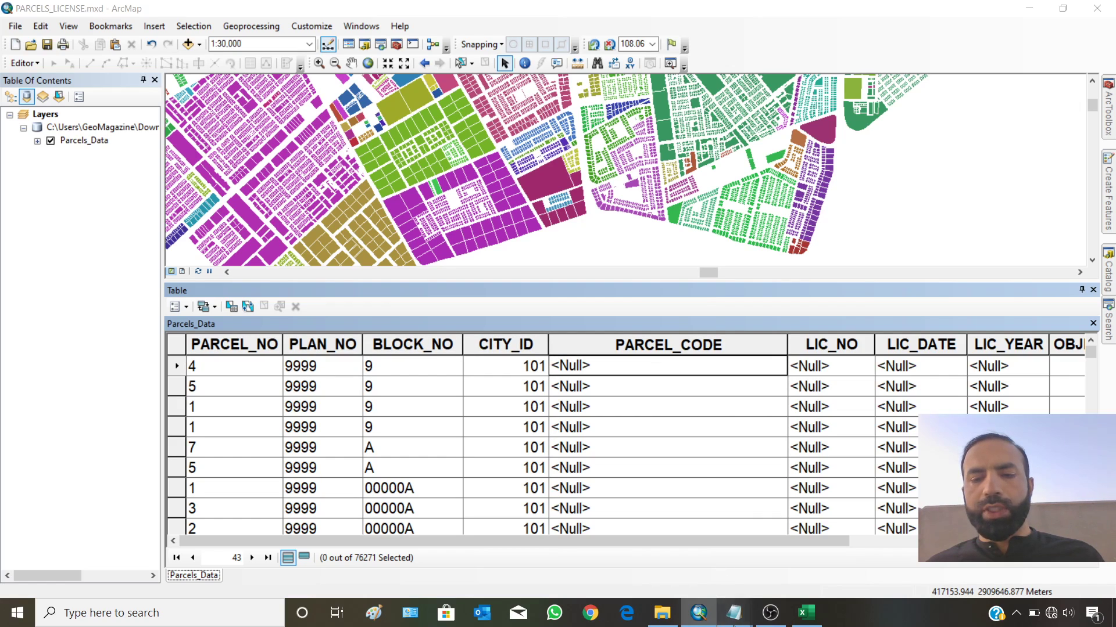
Close the untitled Notepad note without saving it and bring up the Concatenate ArcMap.txt notes.
{"action": "mouse_move", "coordinate": [734, 622]}
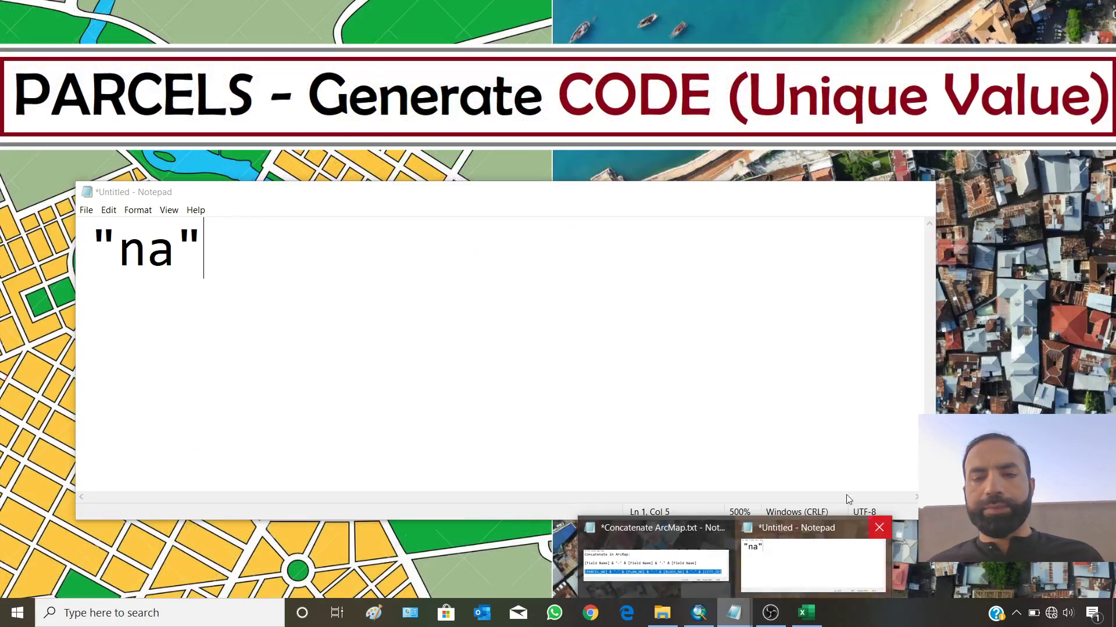
{"action": "left_click", "coordinate": [880, 528]}
{"action": "left_click", "coordinate": [572, 309]}
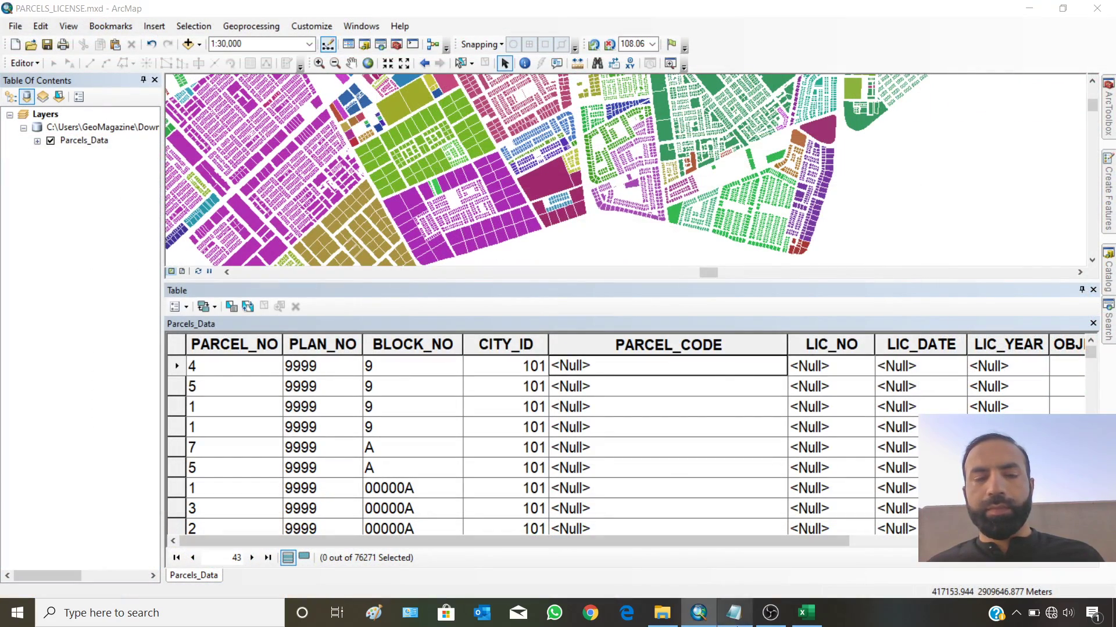
{"action": "left_click", "coordinate": [733, 613]}
Examine the generic field-concatenation pattern in the notes and the hyphen separators between its field names.
{"action": "left_click_drag", "start_coordinate": [138, 177], "coordinate": [858, 181]}
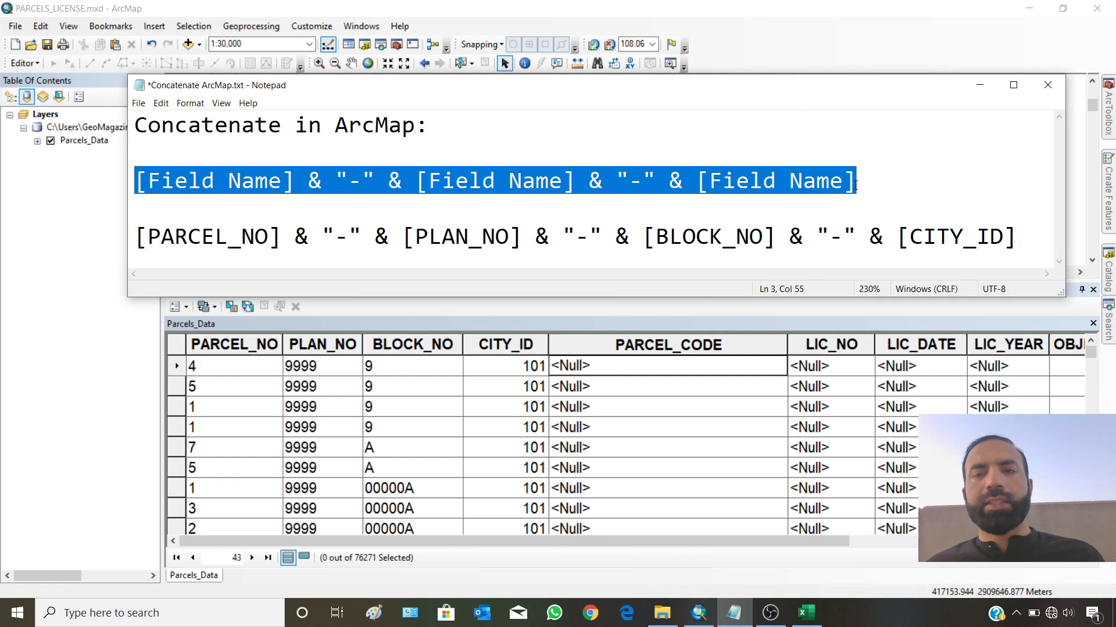
{"action": "left_click", "coordinate": [881, 180]}
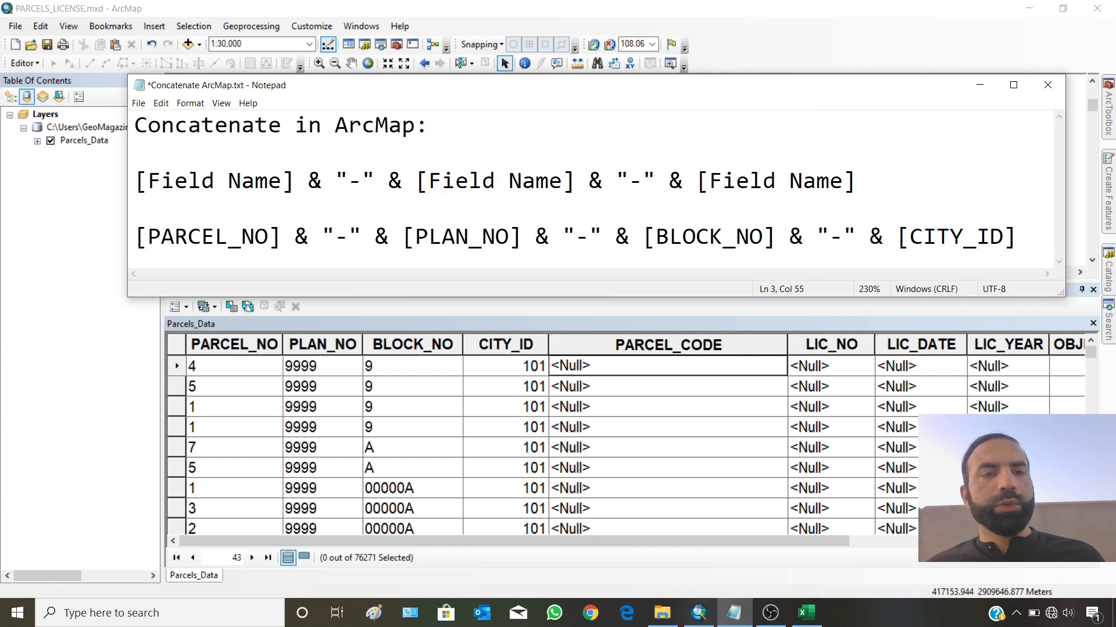
{"action": "left_click_drag", "start_coordinate": [309, 181], "coordinate": [399, 183]}
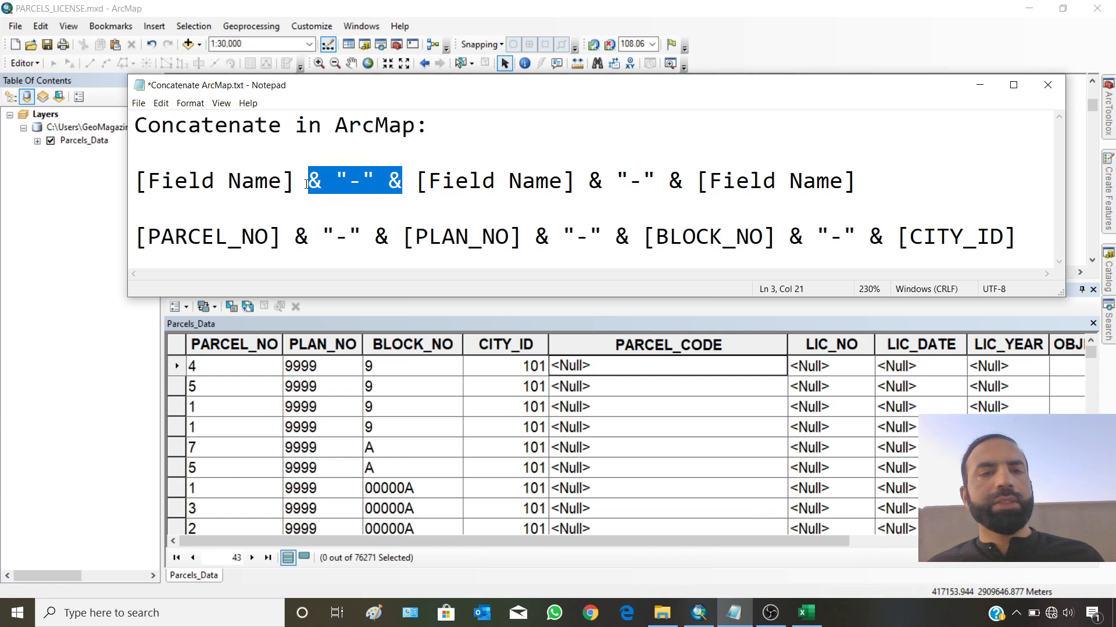
{"action": "left_click_drag", "start_coordinate": [590, 181], "coordinate": [684, 181]}
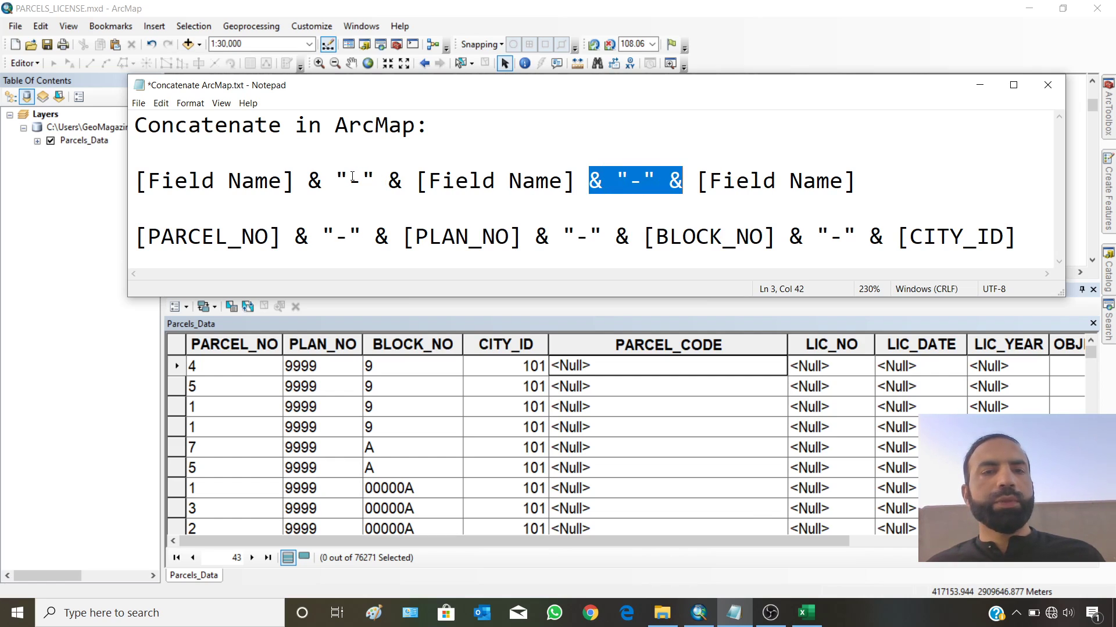
Try a space and an underscore as the first separator of the generic pattern, and put the hyphen back.
{"action": "left_click_drag", "start_coordinate": [349, 182], "coordinate": [367, 180]}
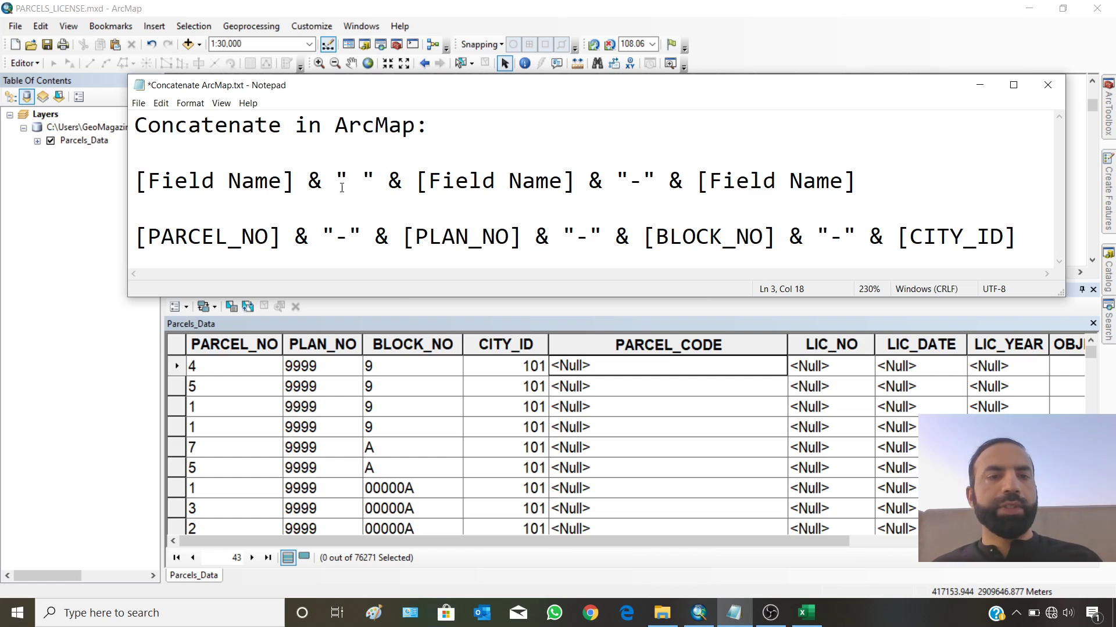
{"action": "left_click_drag", "start_coordinate": [353, 181], "coordinate": [361, 181]}
{"action": "type", "text": "_"}
{"action": "key", "text": "BackSpace"}
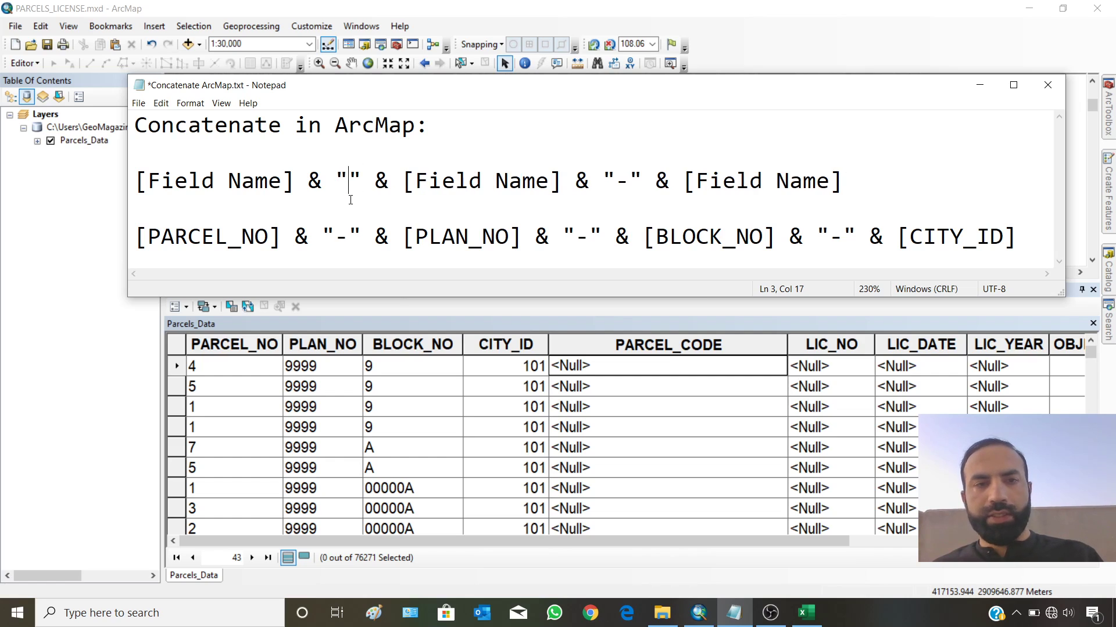
{"action": "type", "text": "-"}
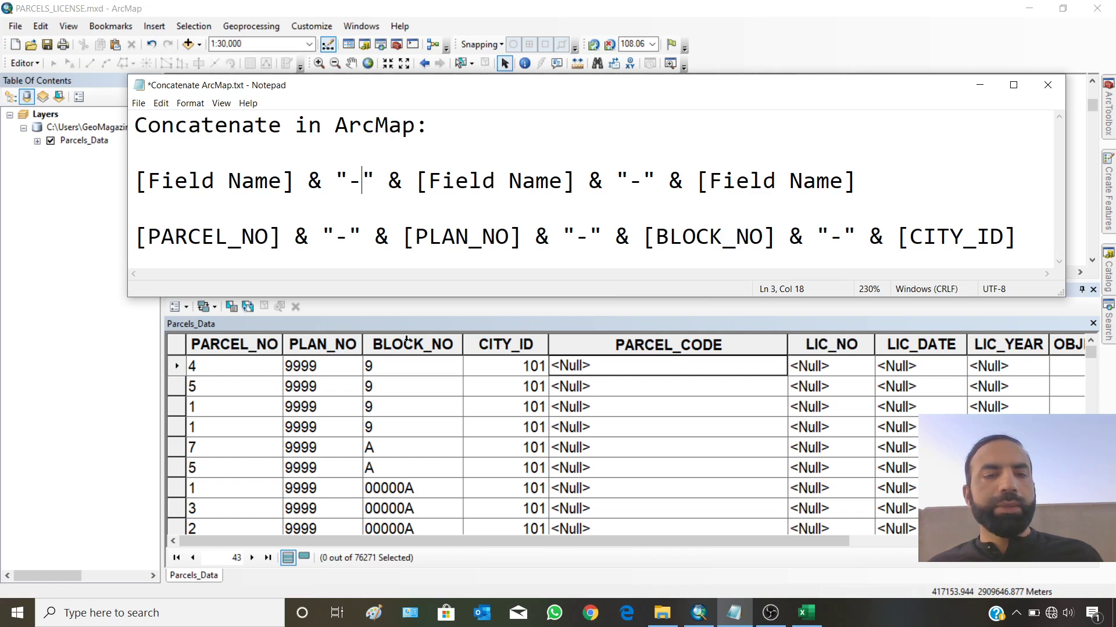
Copy the expression joining [PARCEL_NO], [PLAN_NO], [BLOCK_NO] and [CITY_ID] with hyphens from the notes, and return to ArcMap.
{"action": "left_click_drag", "start_coordinate": [146, 234], "coordinate": [267, 242]}
{"action": "left_click_drag", "start_coordinate": [416, 237], "coordinate": [510, 238]}
{"action": "left_click_drag", "start_coordinate": [661, 237], "coordinate": [763, 238]}
{"action": "left_click_drag", "start_coordinate": [917, 239], "coordinate": [1002, 238]}
{"action": "left_click_drag", "start_coordinate": [135, 237], "coordinate": [1012, 233]}
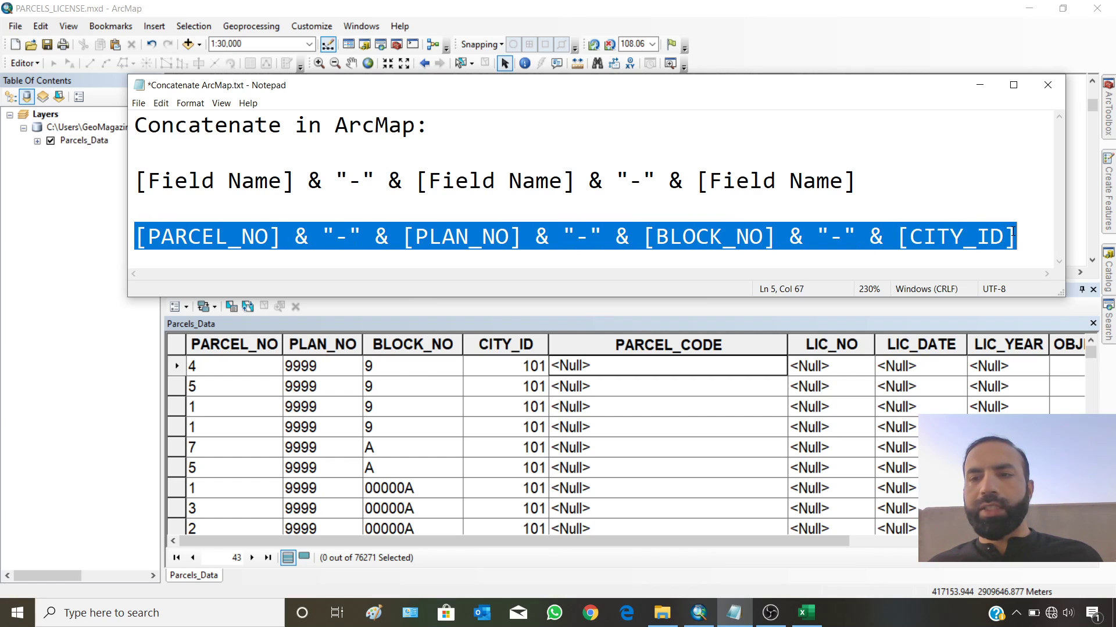
{"action": "right_click", "coordinate": [1001, 235]}
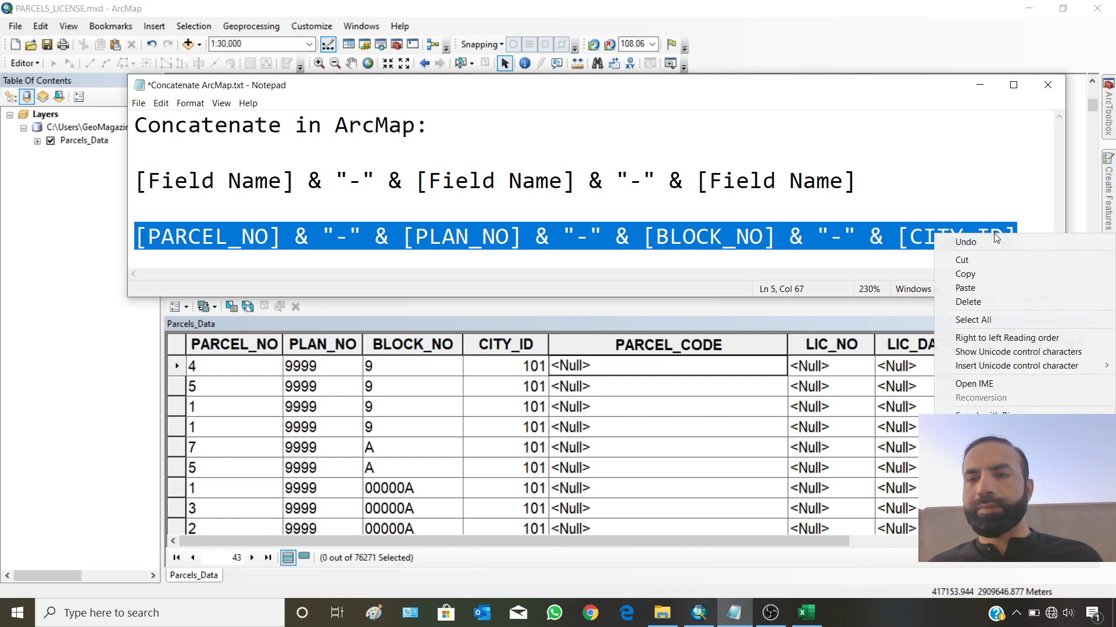
{"action": "left_click", "coordinate": [988, 275]}
{"action": "left_click", "coordinate": [980, 85]}
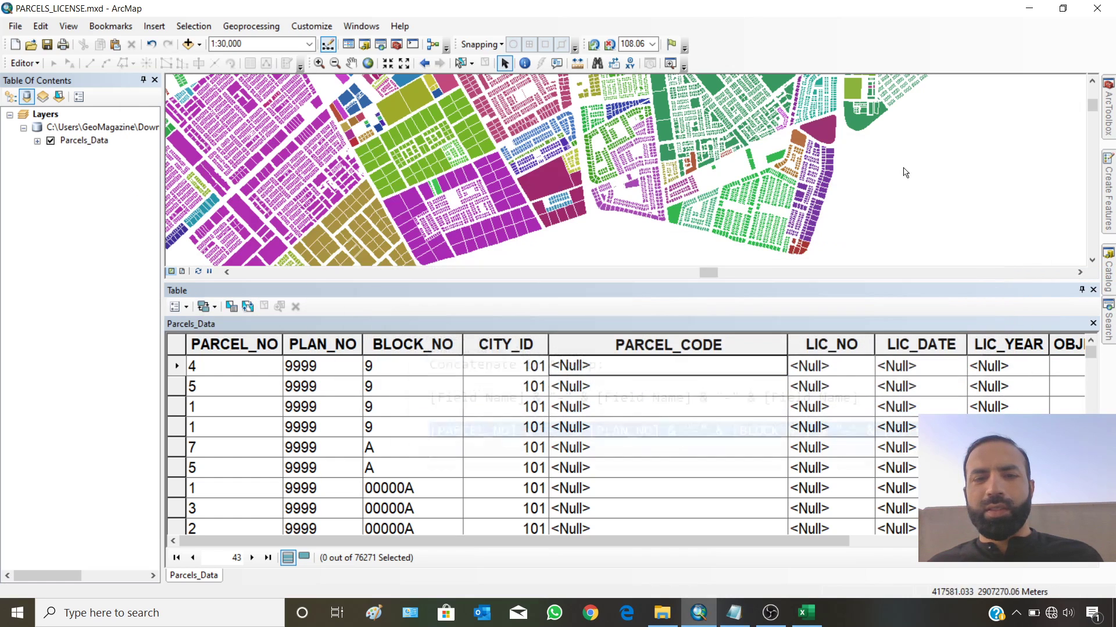
Calculate the PARCEL_CODE field with the VB Script expression [PARCEL_NO] & "-" & [PLAN_NO] & "-" & [BLOCK_NO] & "-" & [CITY_ID].
{"action": "left_click", "coordinate": [621, 347]}
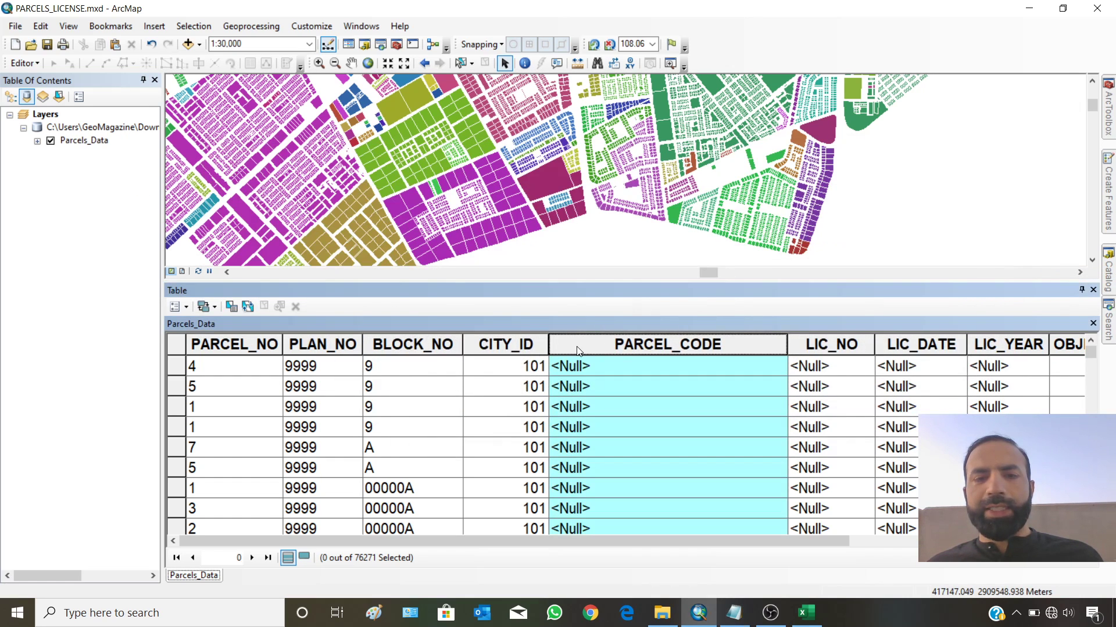
{"action": "right_click", "coordinate": [735, 344]}
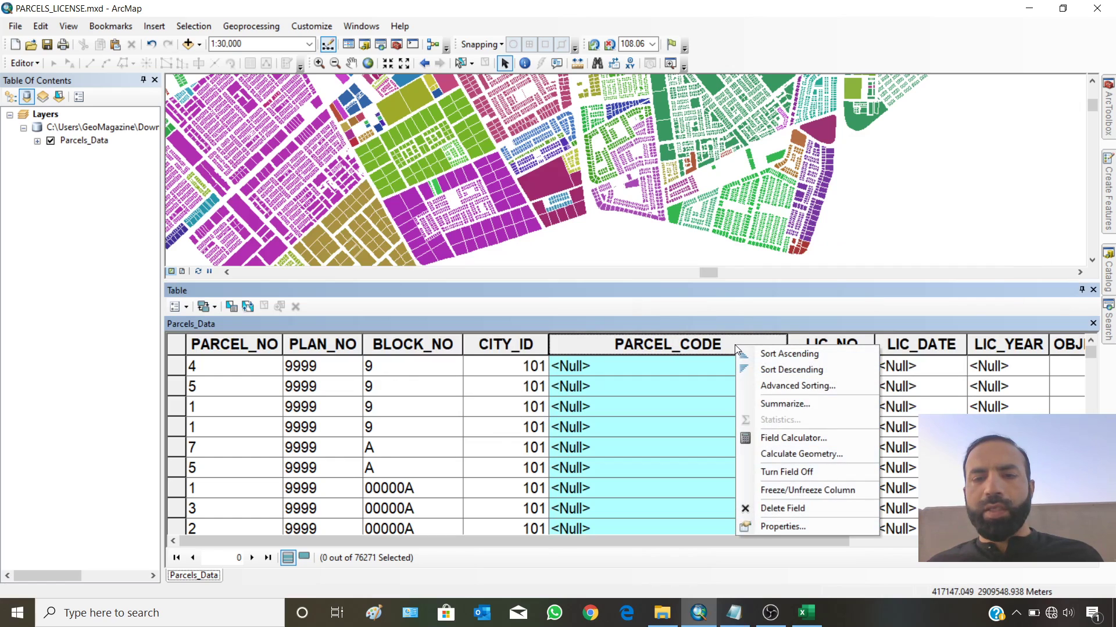
{"action": "left_click", "coordinate": [757, 441]}
{"action": "left_click", "coordinate": [535, 335]}
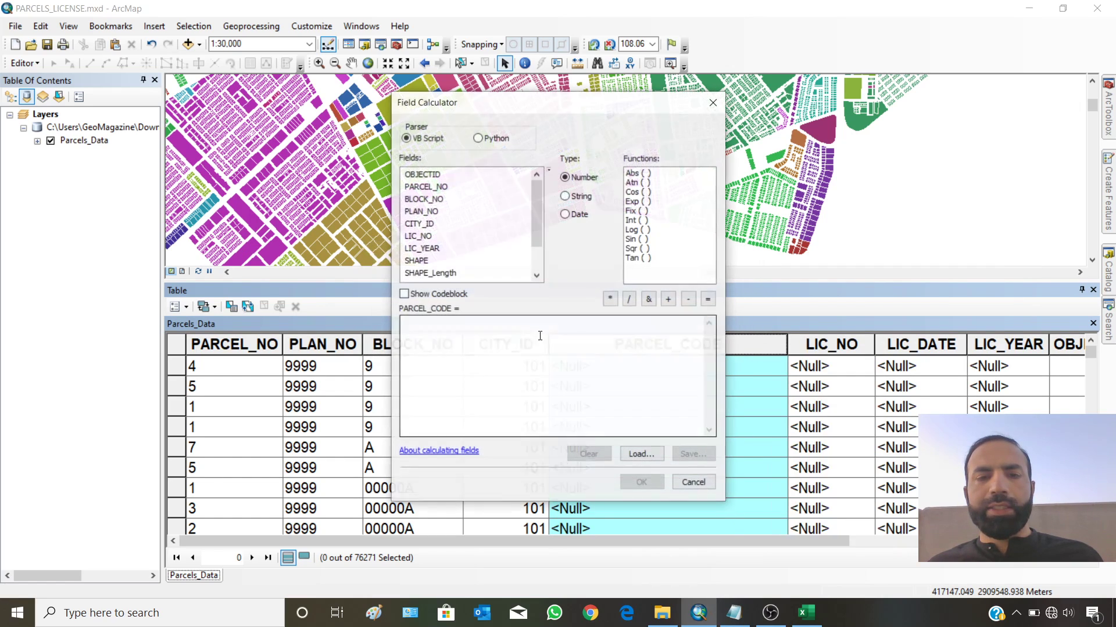
{"action": "left_click_drag", "start_coordinate": [493, 98], "coordinate": [777, 101]}
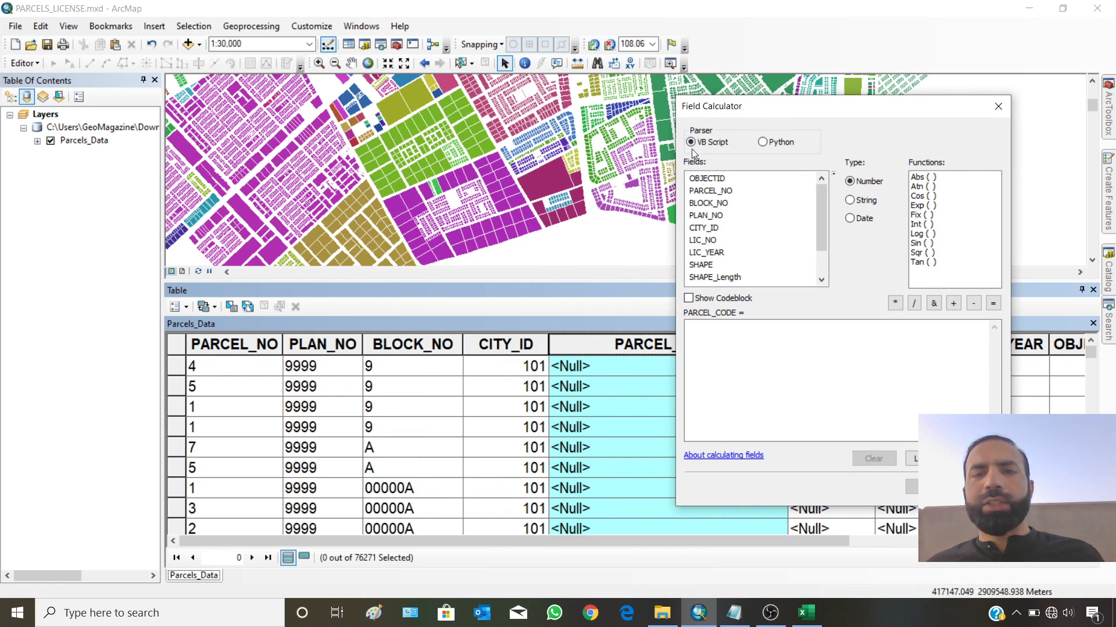
{"action": "left_click", "coordinate": [716, 340]}
{"action": "right_click", "coordinate": [717, 337]}
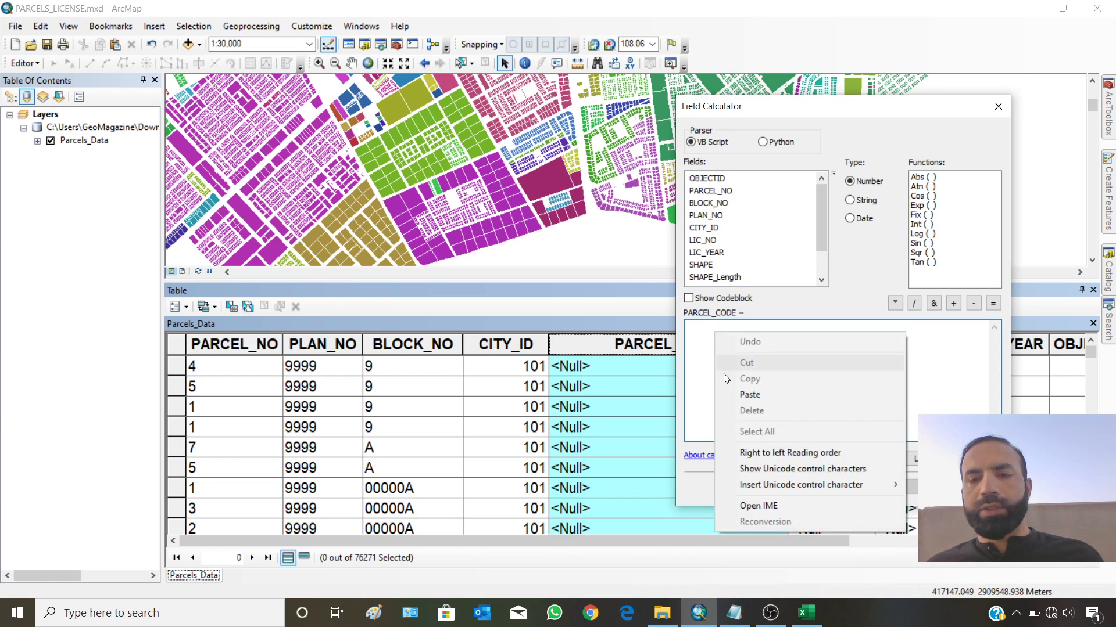
{"action": "left_click", "coordinate": [735, 393]}
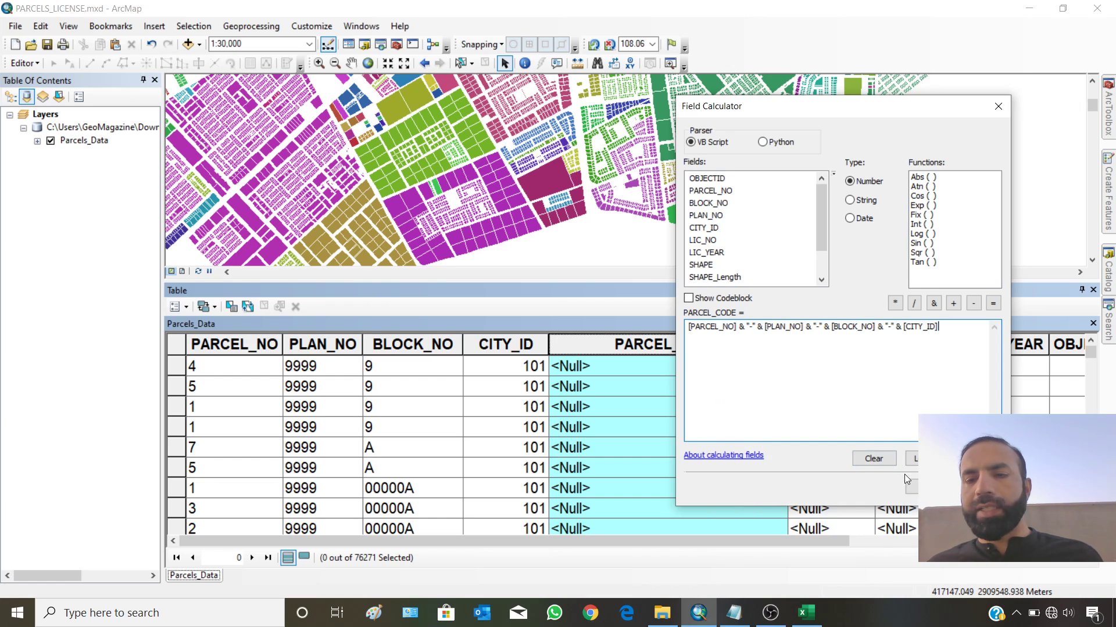
{"action": "left_click", "coordinate": [911, 487]}
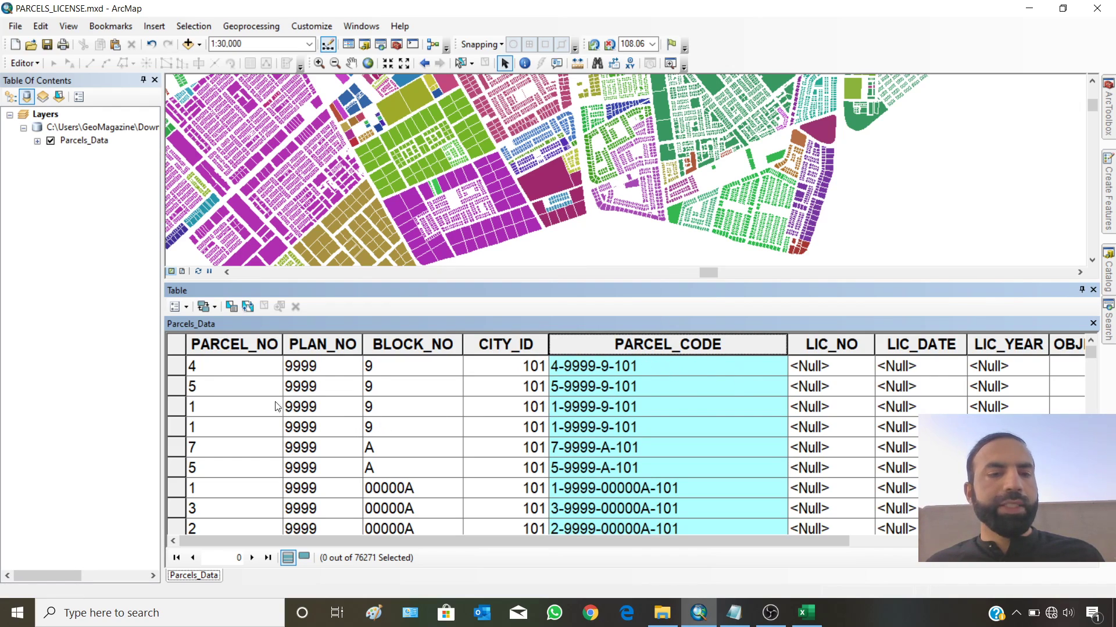
Check the generated PARCEL_CODE values against the source fields throughout the parcel table.
{"action": "scroll", "coordinate": [759, 448], "scroll_direction": "down", "scroll_amount": 20}
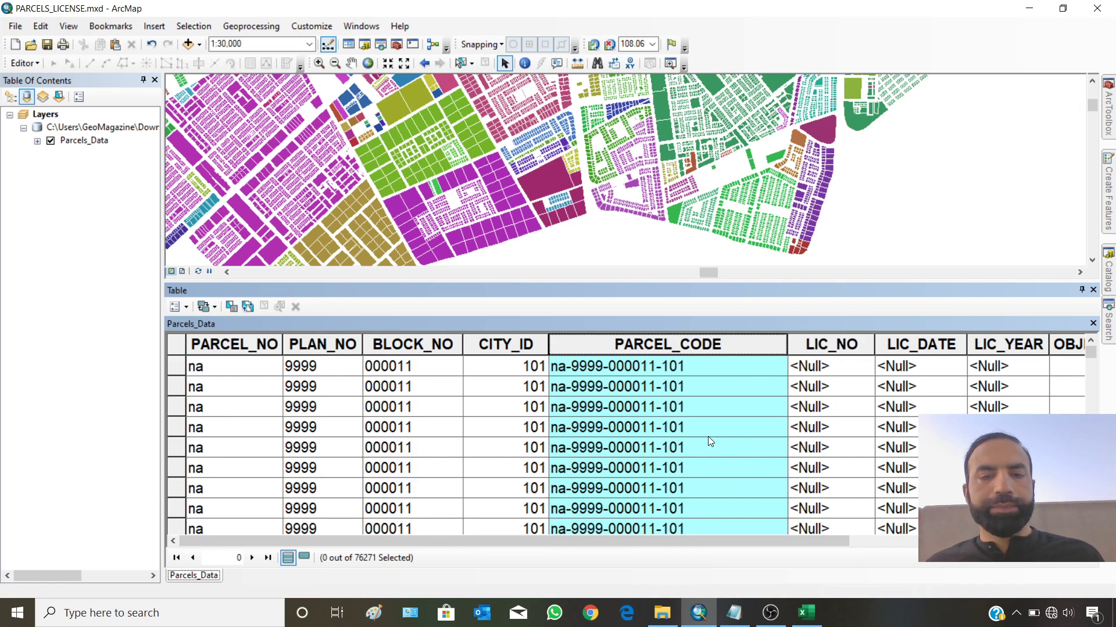
{"action": "scroll", "coordinate": [709, 440], "scroll_direction": "down", "scroll_amount": 20}
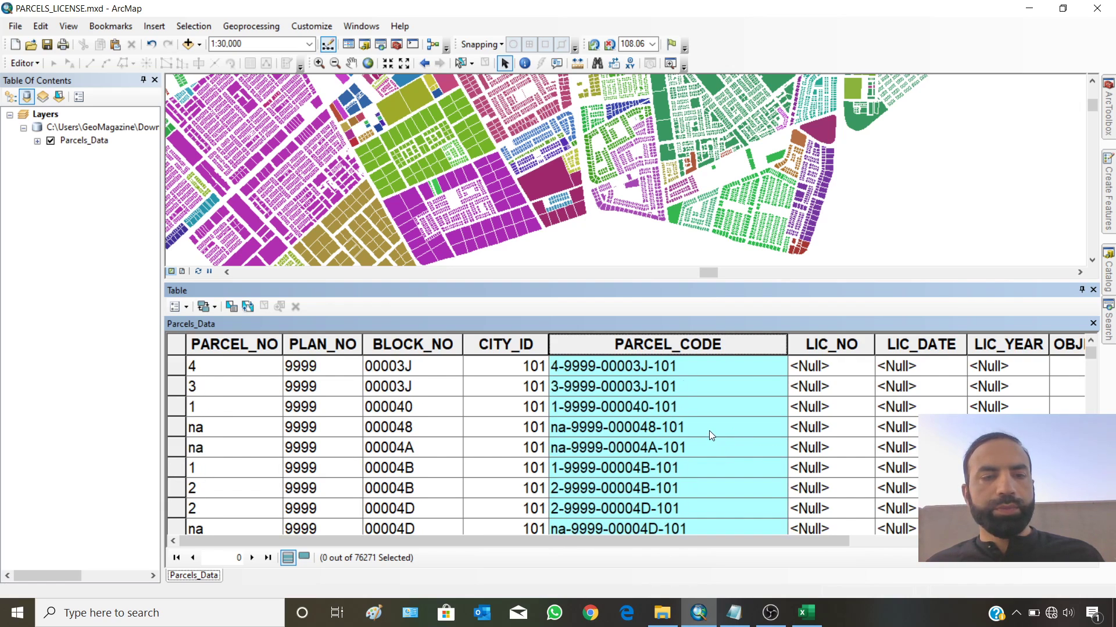
{"action": "left_click_drag", "start_coordinate": [1094, 356], "coordinate": [1087, 508]}
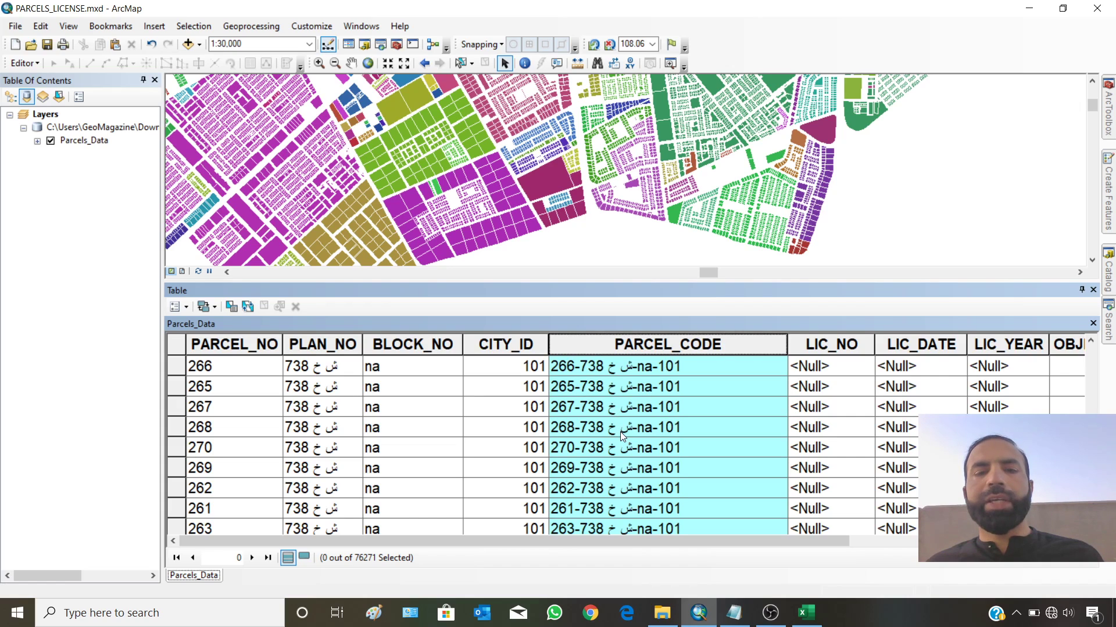
{"action": "scroll", "coordinate": [712, 453], "scroll_direction": "down", "scroll_amount": 8}
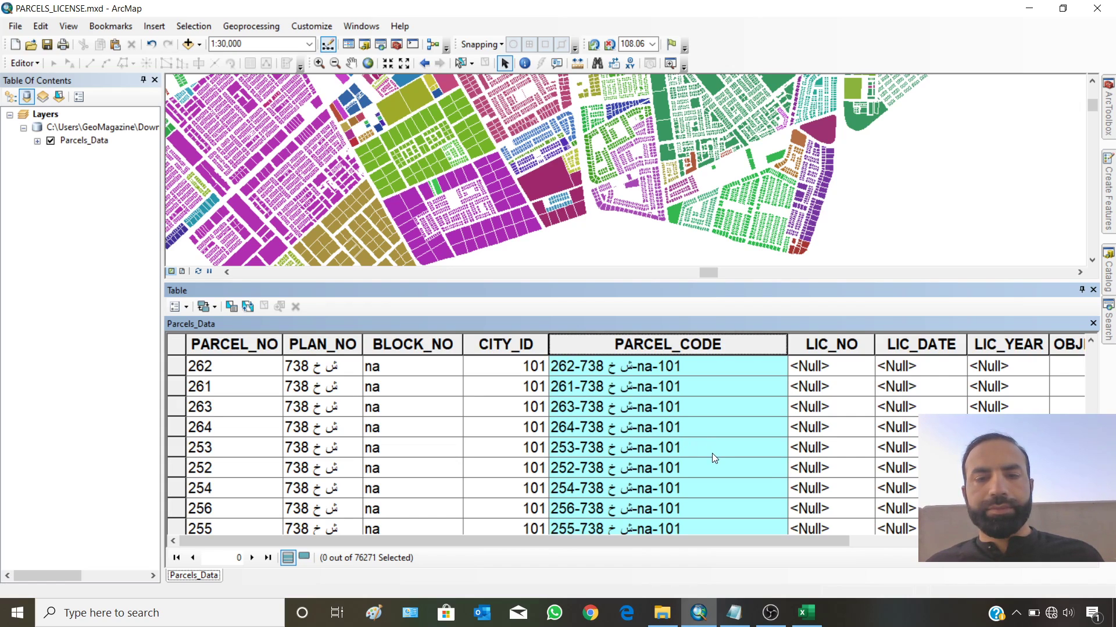
{"action": "scroll", "coordinate": [716, 451], "scroll_direction": "down", "scroll_amount": 4}
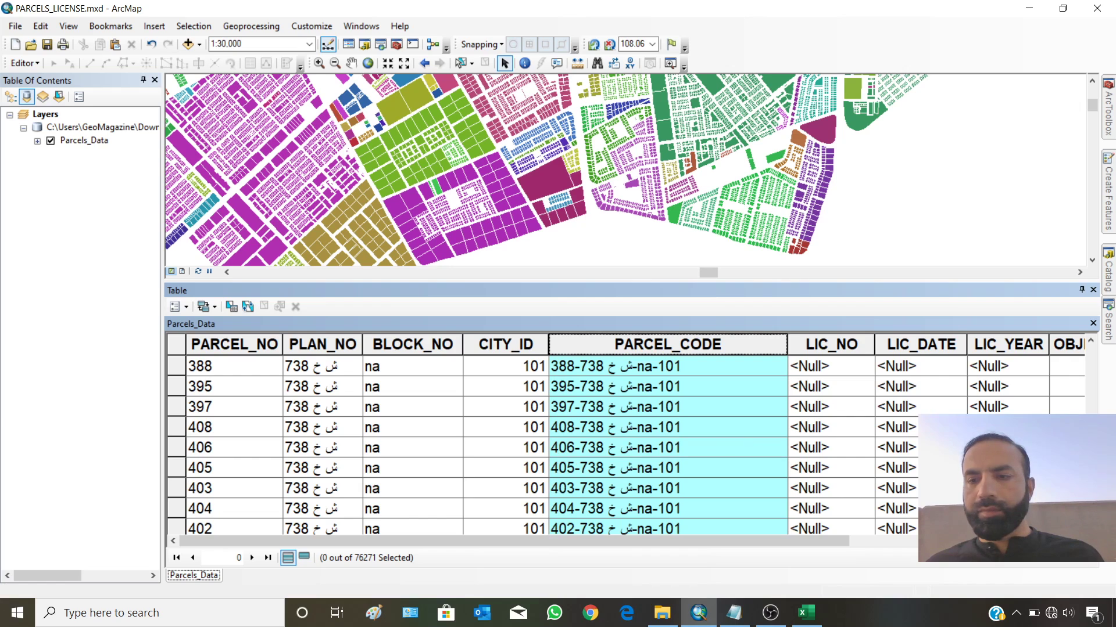
{"action": "scroll", "coordinate": [639, 448], "scroll_direction": "down", "scroll_amount": 3}
{"action": "left_click_drag", "start_coordinate": [1098, 381], "coordinate": [1098, 347]}
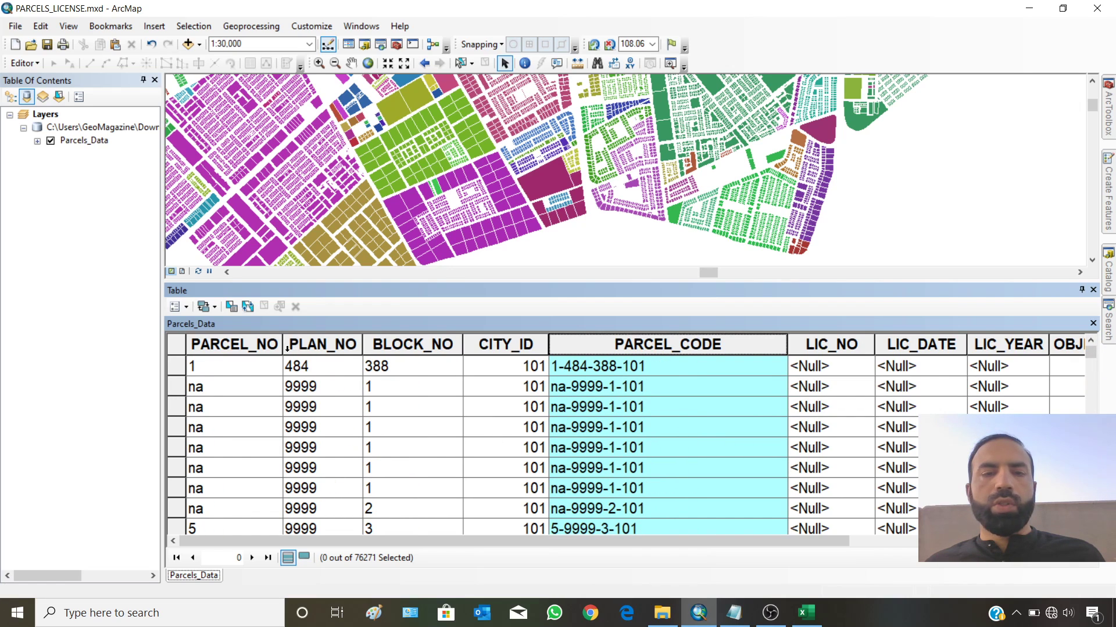
Narrow the PARCEL_CODE column slightly and close the parcel attribute table.
{"action": "left_click", "coordinate": [132, 168]}
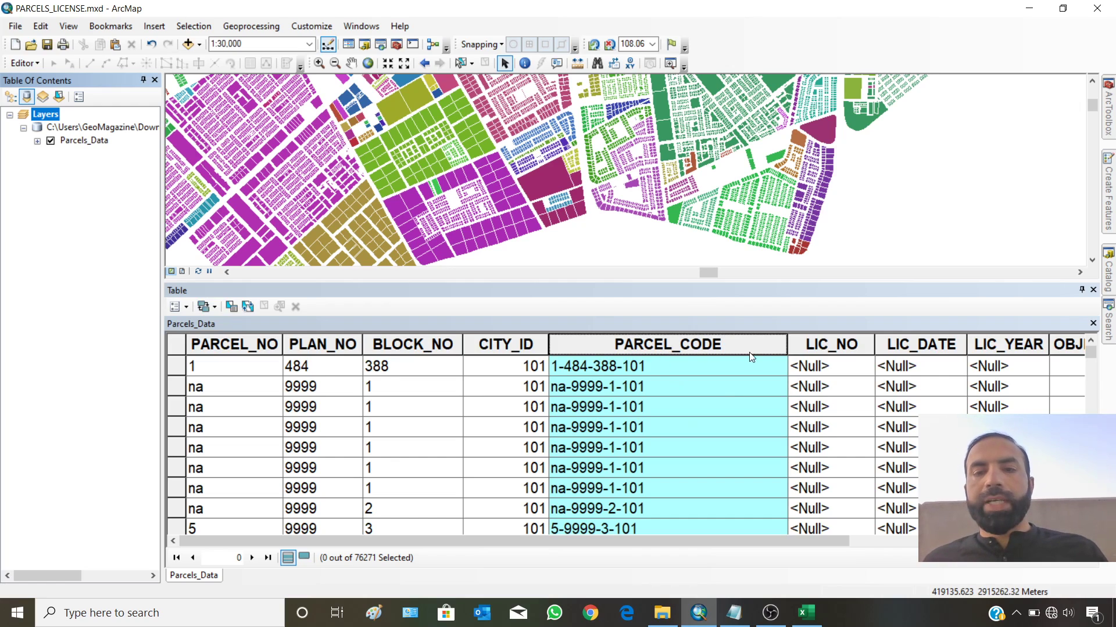
{"action": "left_click_drag", "start_coordinate": [788, 343], "coordinate": [742, 344]}
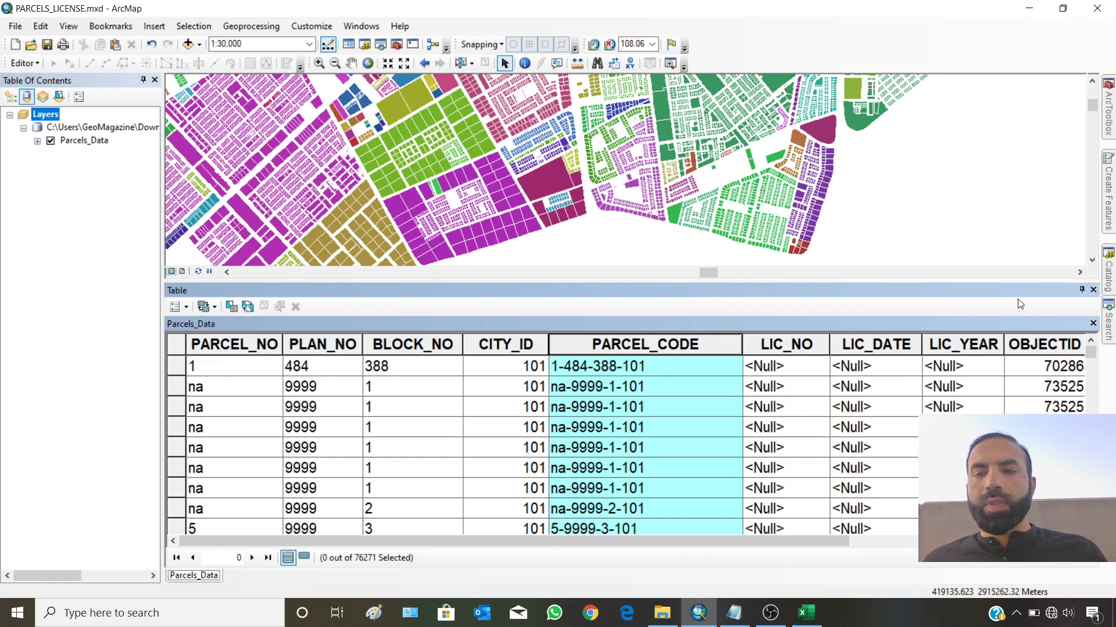
{"action": "left_click", "coordinate": [1093, 290]}
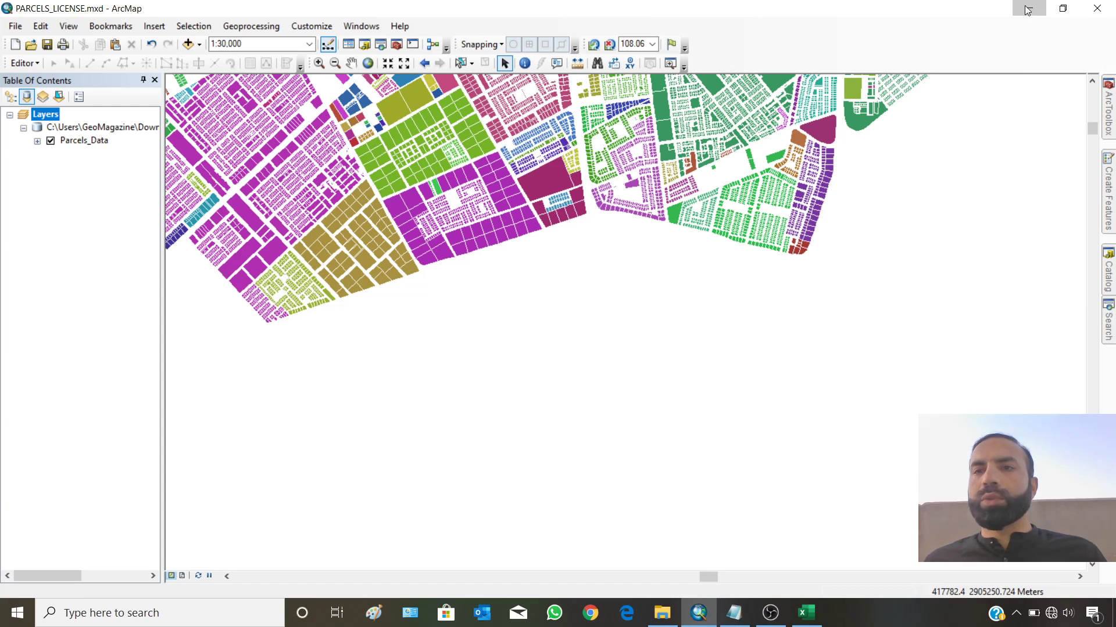
Open the Catalog window and pin it so it stays docked beside the map.
{"action": "left_click", "coordinate": [1109, 260]}
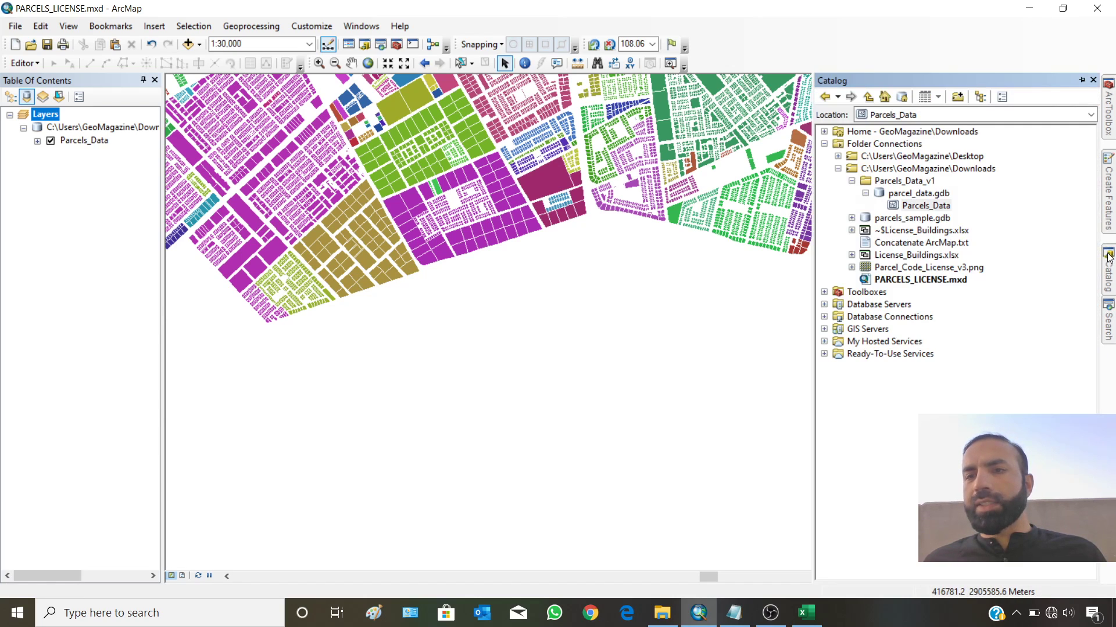
{"action": "left_click", "coordinate": [915, 206]}
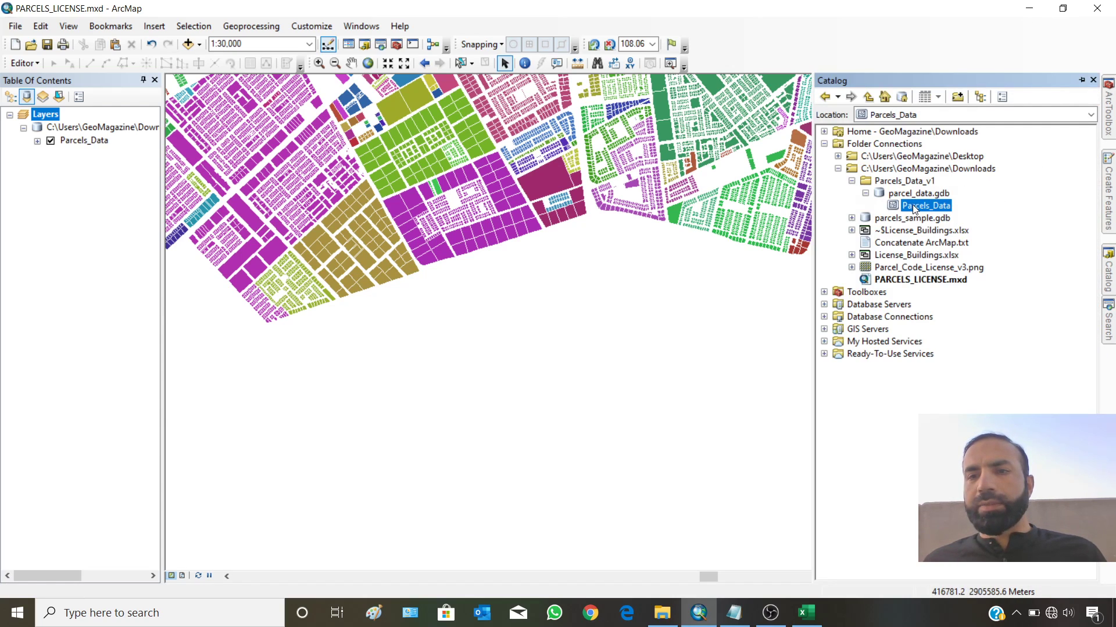
{"action": "left_click", "coordinate": [79, 142]}
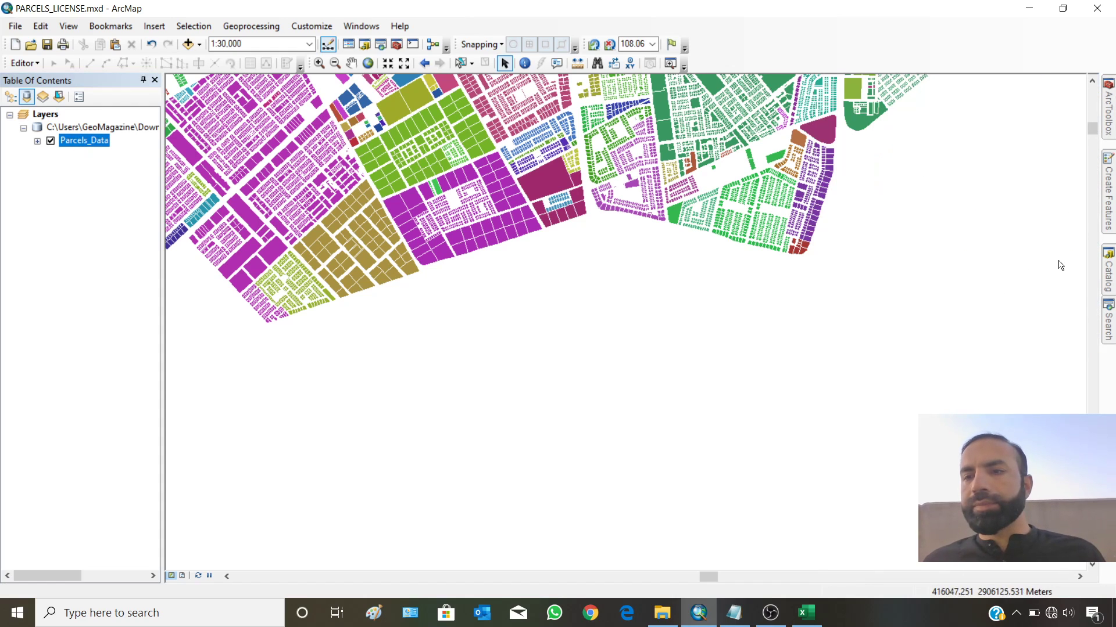
{"action": "left_click", "coordinate": [1108, 269]}
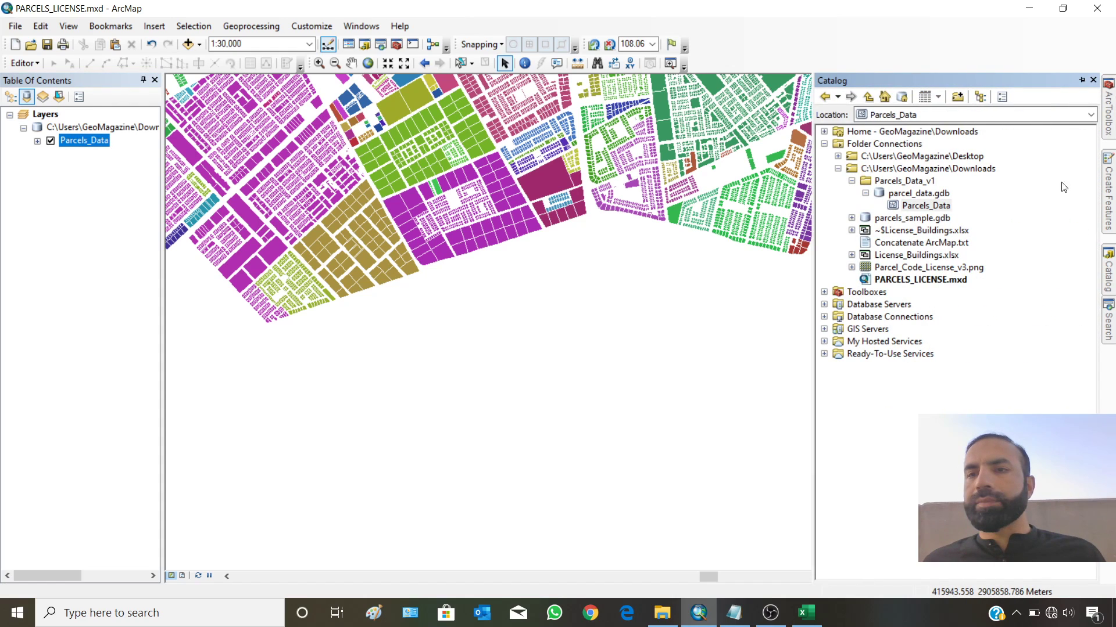
{"action": "left_click", "coordinate": [1082, 79]}
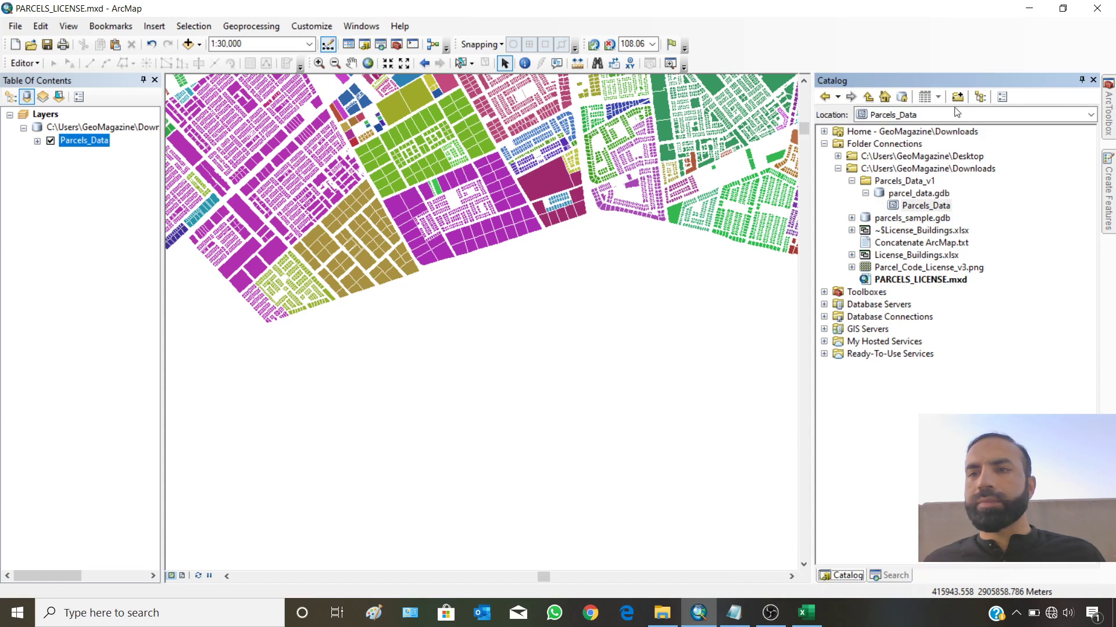
Check the installed ArcGIS Desktop version and licence type in the program information.
{"action": "left_click", "coordinate": [400, 26]}
{"action": "left_click", "coordinate": [419, 79]}
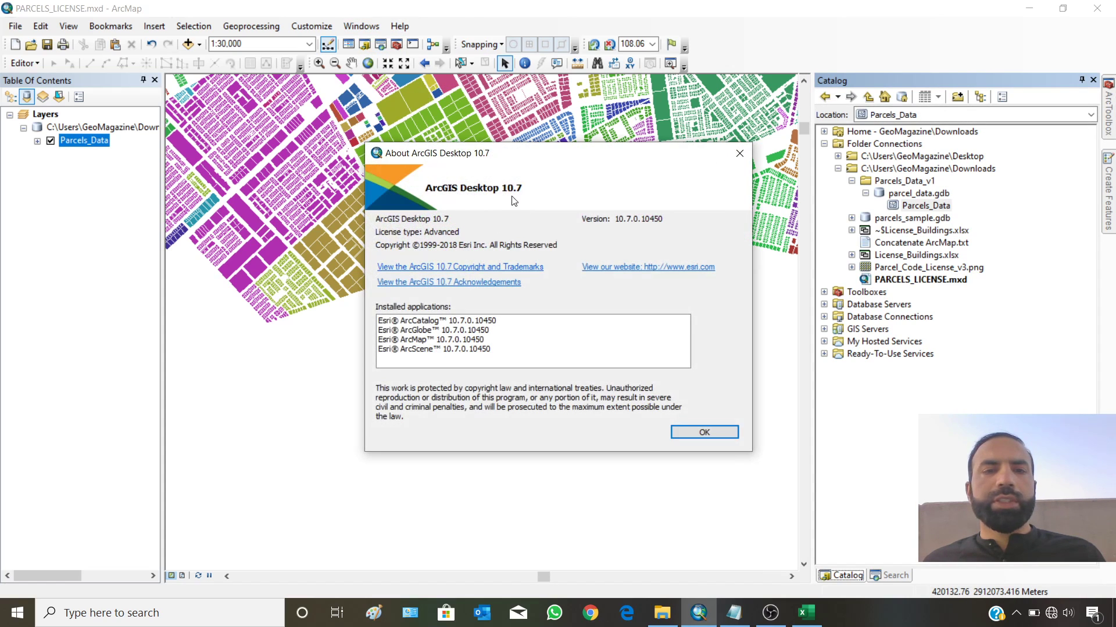
{"action": "left_click", "coordinate": [742, 151]}
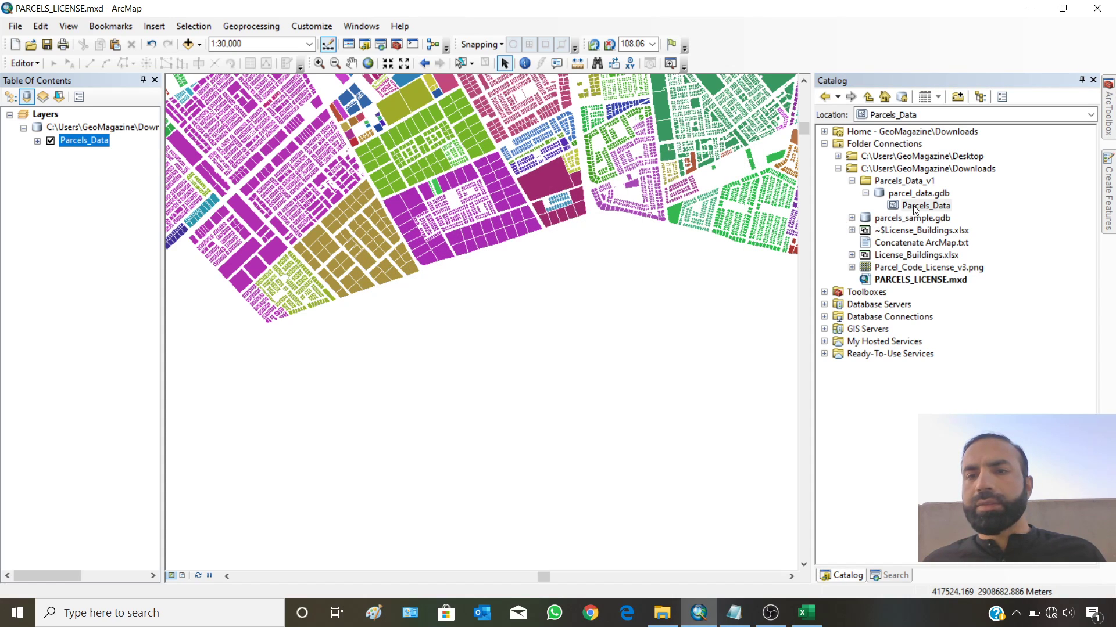
Switch to the License_Buildings.xlsx workbook in Excel and enlarge its window to show the columns through CITY_NAME.
{"action": "left_click", "coordinate": [1027, 7]}
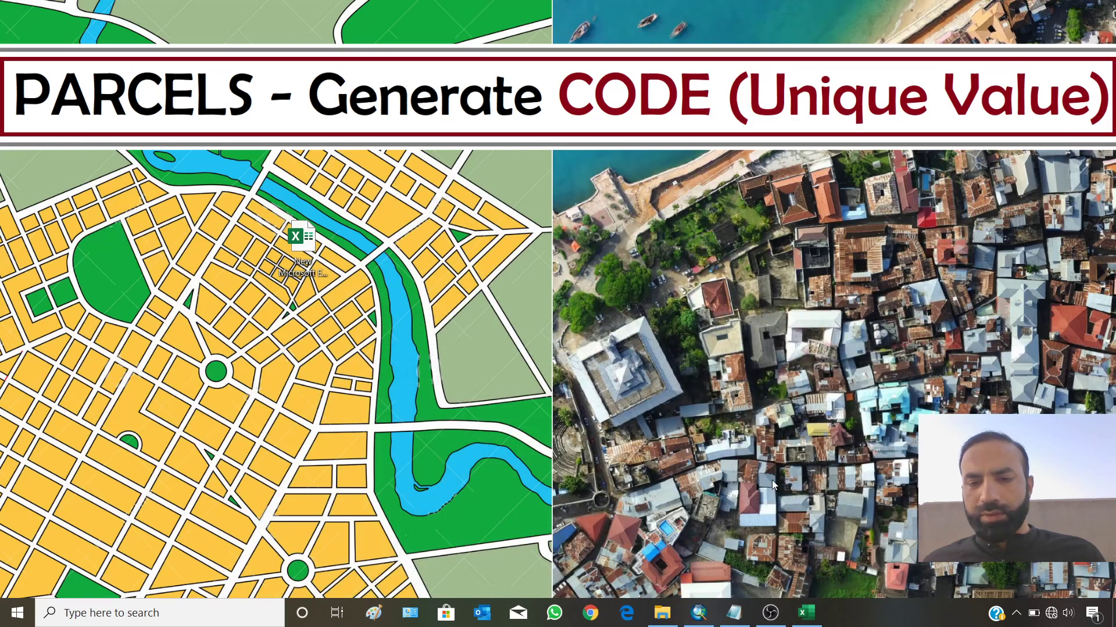
{"action": "left_click", "coordinate": [808, 616]}
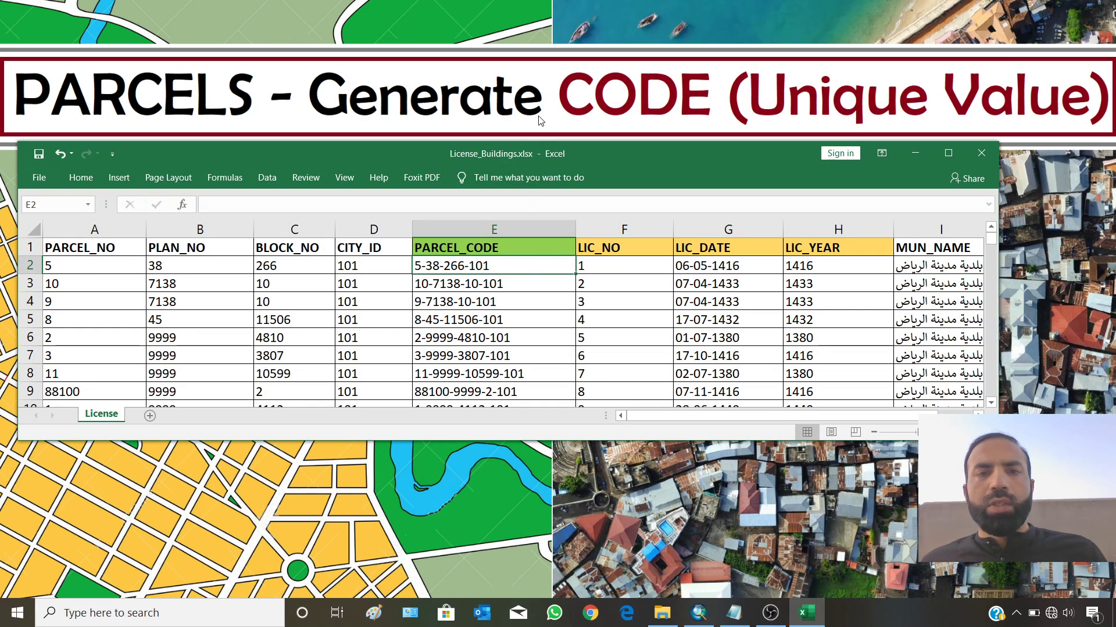
{"action": "left_click_drag", "start_coordinate": [372, 159], "coordinate": [375, 155]}
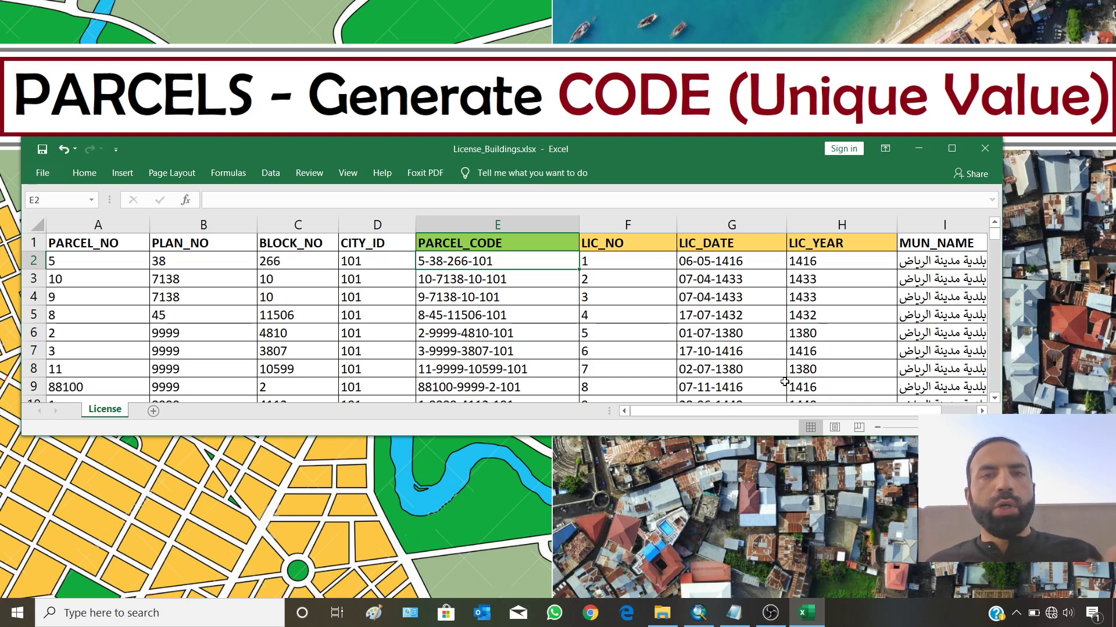
{"action": "left_click_drag", "start_coordinate": [1002, 436], "coordinate": [1102, 482]}
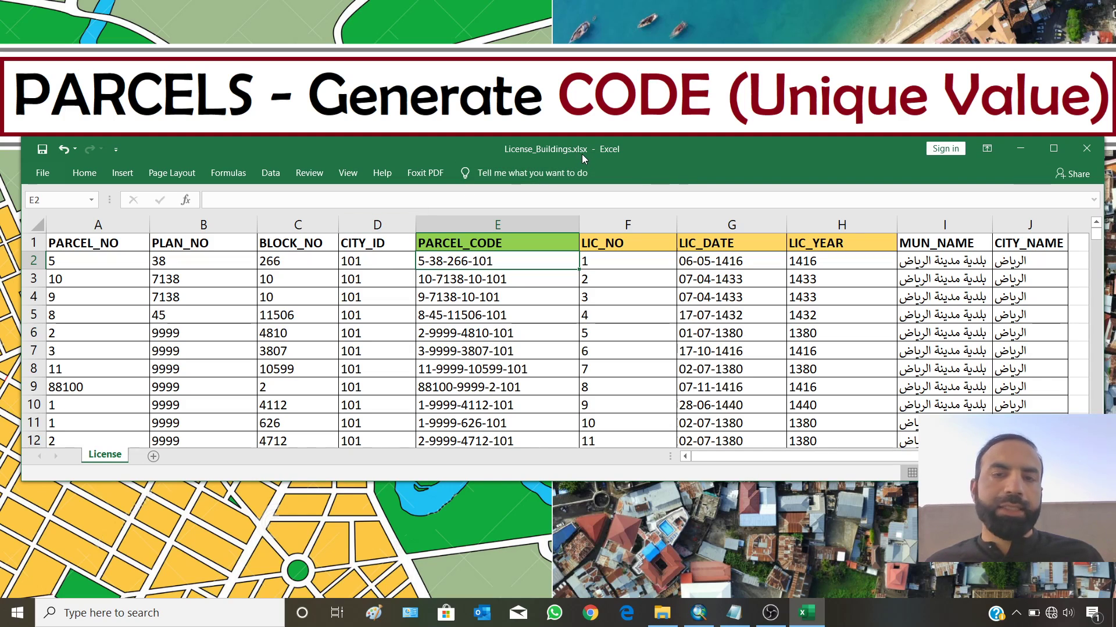
Save the license workbook to the Downloads folder as License_Buildings.csv in CSV UTF-8 (Comma delimited) format, keeping that format.
{"action": "left_click", "coordinate": [43, 174]}
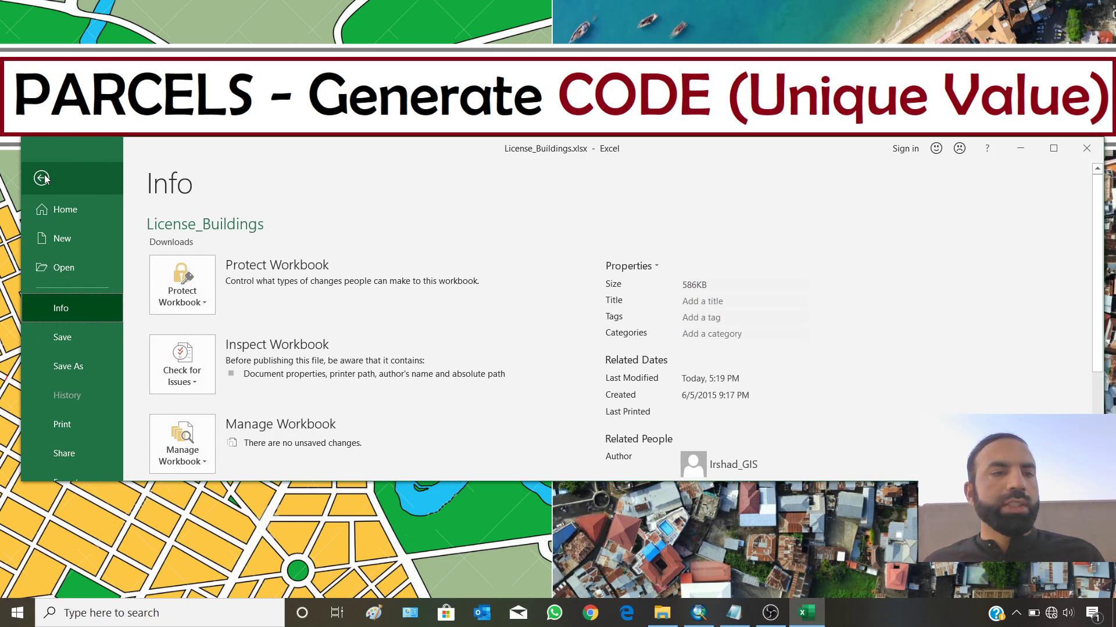
{"action": "left_click", "coordinate": [69, 368]}
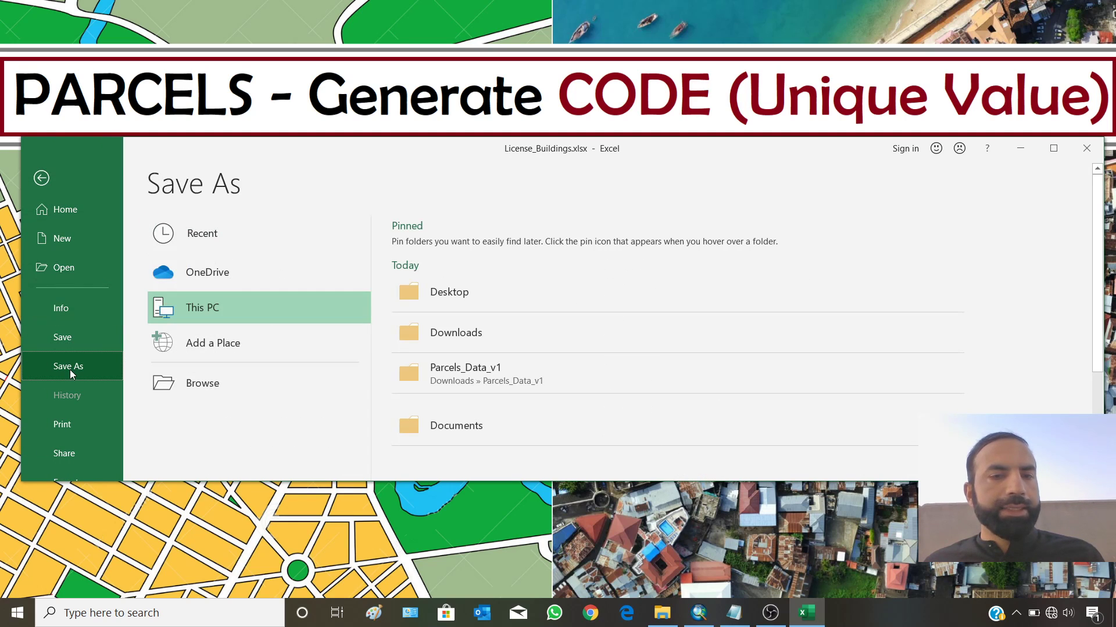
{"action": "left_click", "coordinate": [460, 333]}
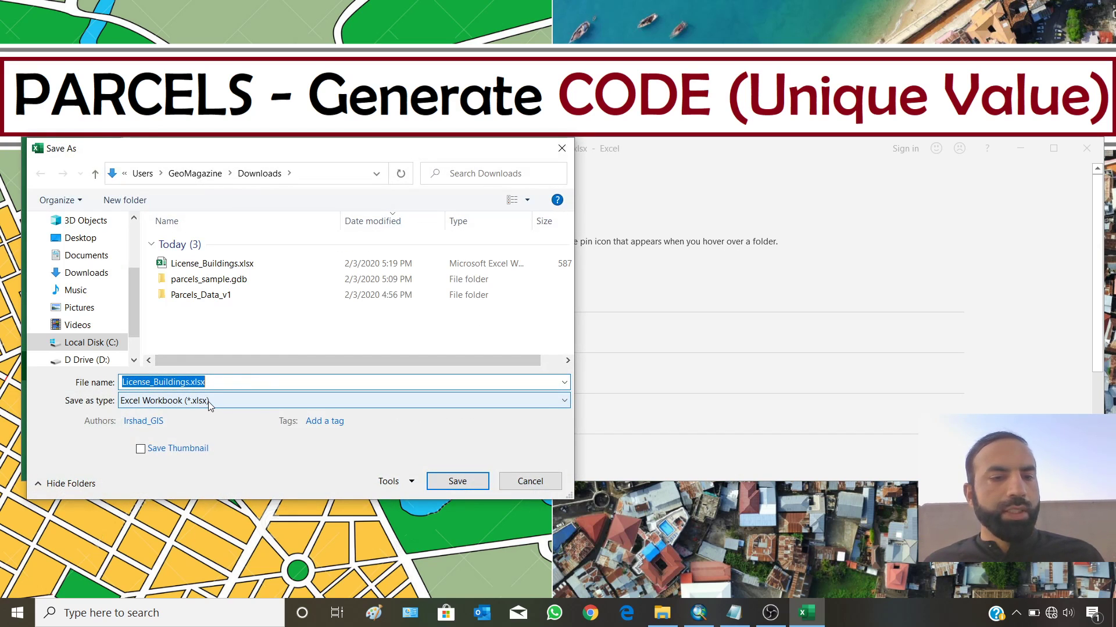
{"action": "left_click", "coordinate": [209, 402]}
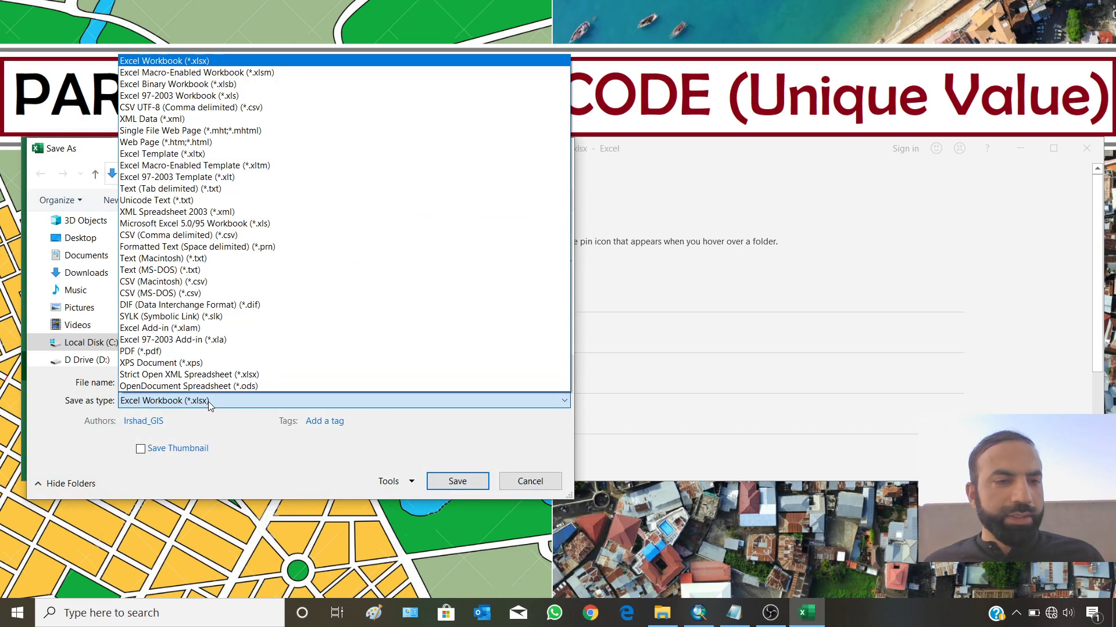
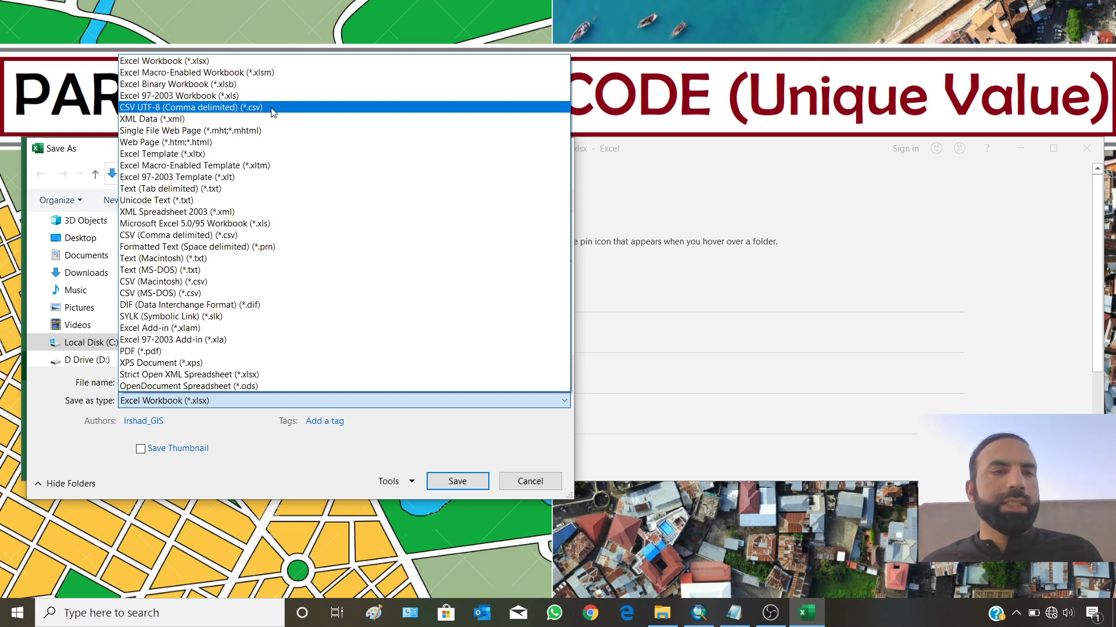
{"action": "left_click", "coordinate": [272, 108]}
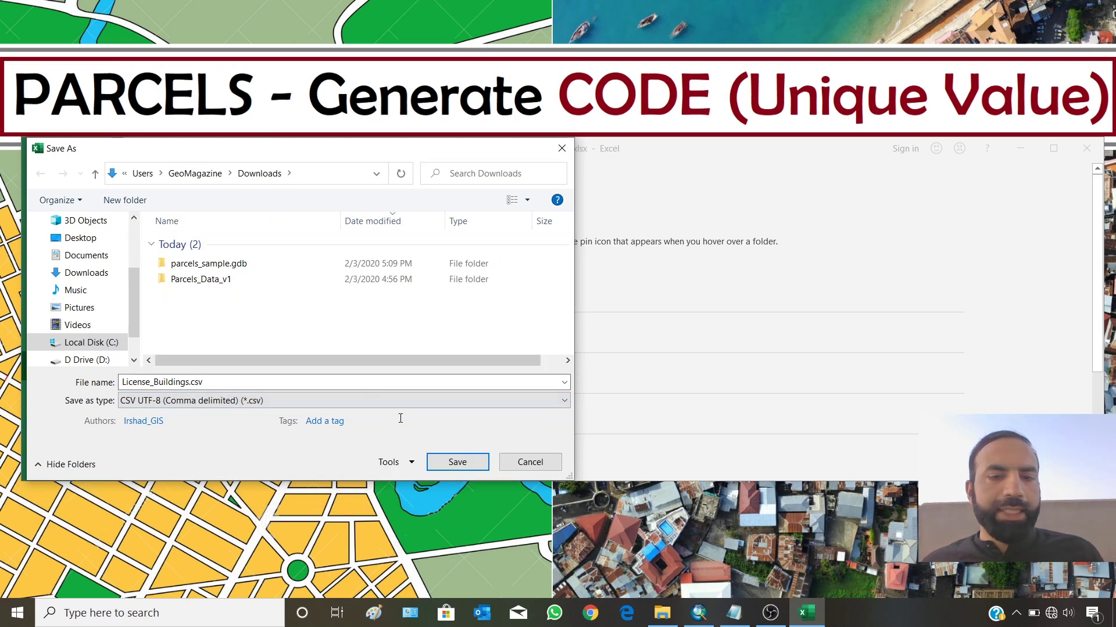
{"action": "left_click", "coordinate": [471, 467]}
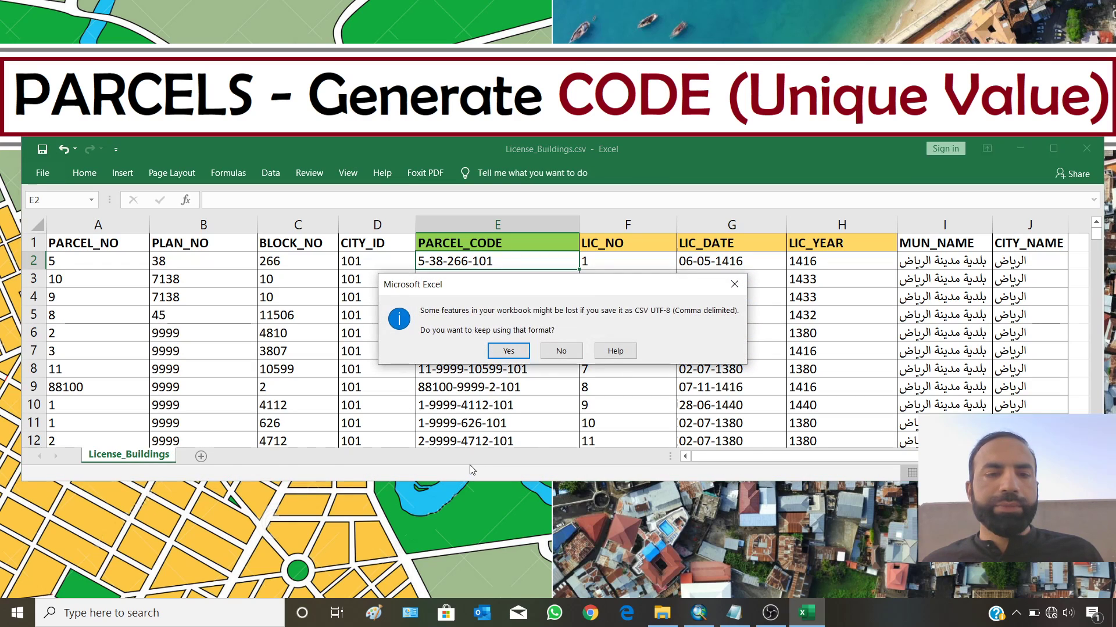
{"action": "left_click", "coordinate": [509, 351]}
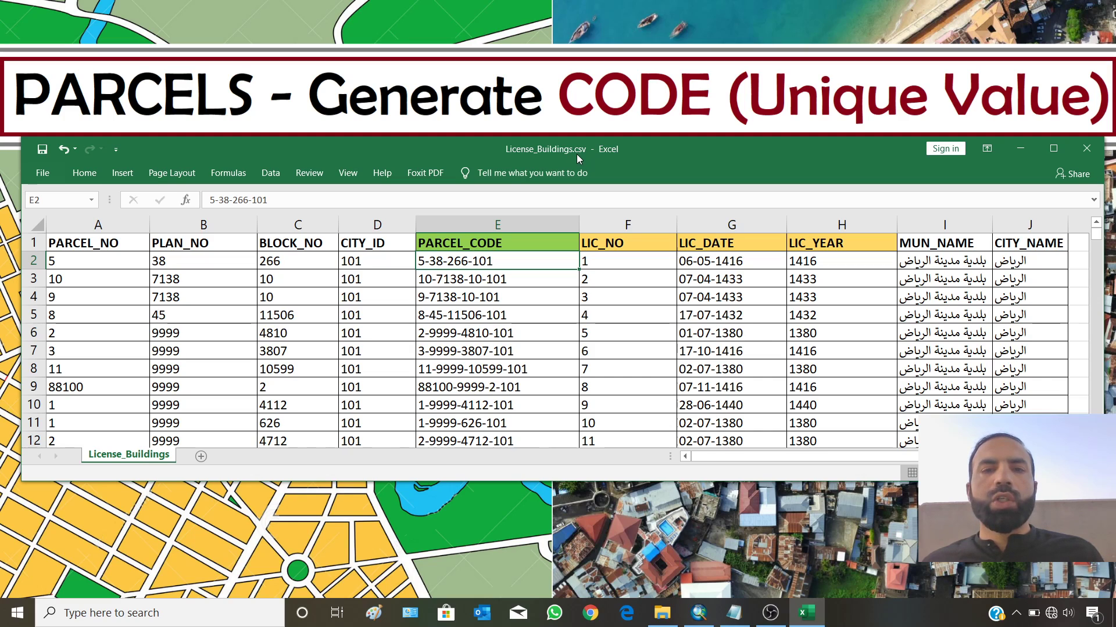
Check the Arabic text in the MUN_NAME and CITY_NAME columns, and close the CSV file.
{"action": "left_click_drag", "start_coordinate": [940, 260], "coordinate": [1014, 315]}
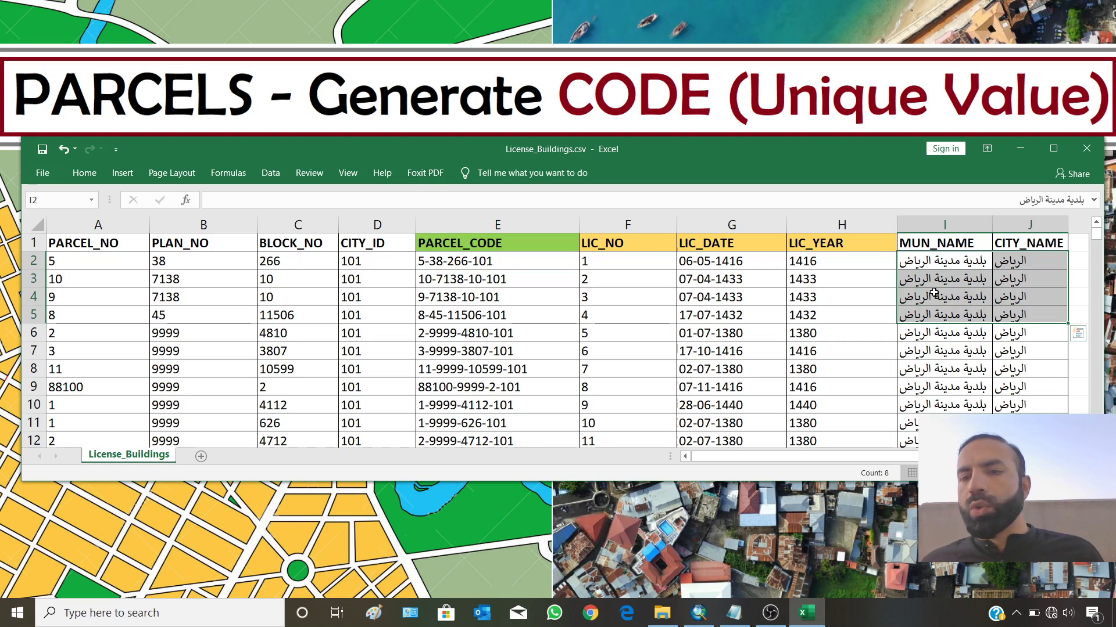
{"action": "left_click", "coordinate": [979, 299]}
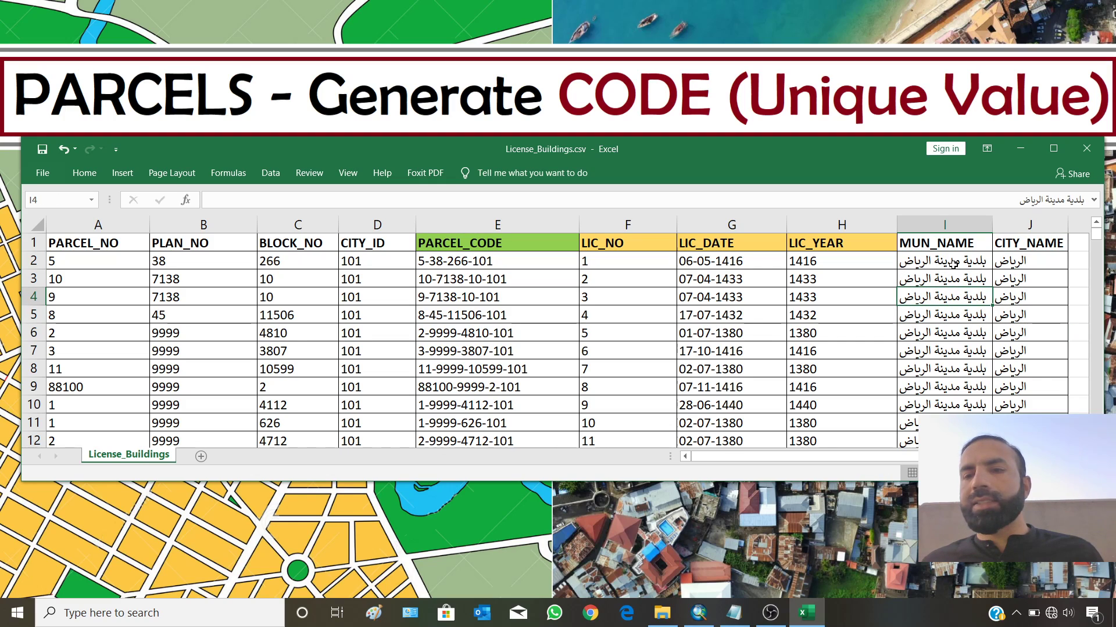
{"action": "left_click", "coordinate": [1085, 149]}
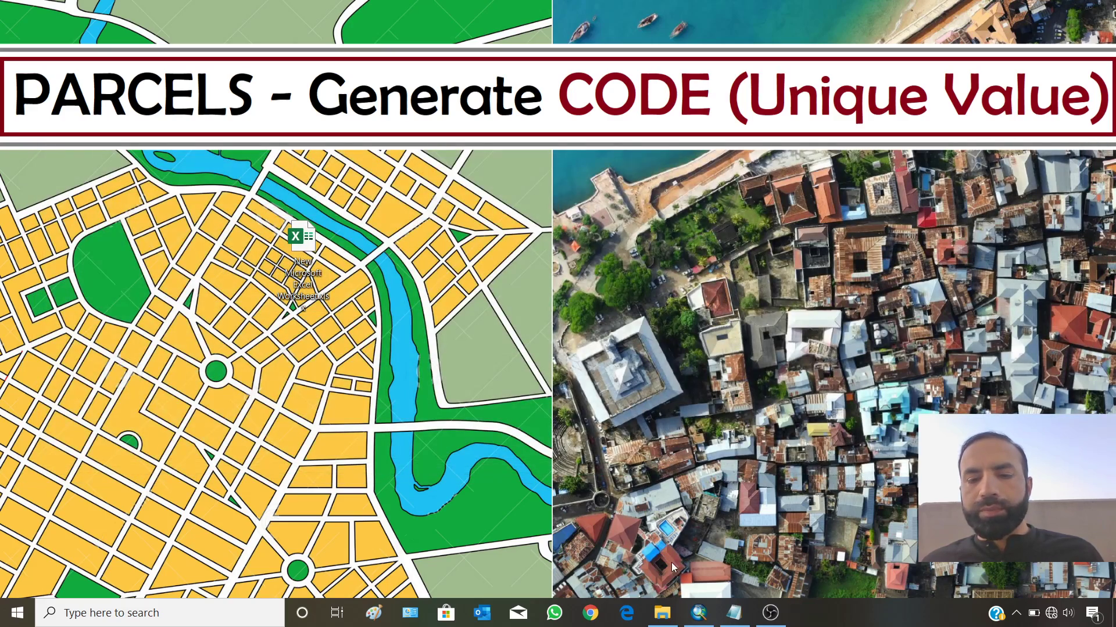
Switch to ArcMap and start a new table in parcel_data.gdb with License as both name and alias, continuing to its field definitions.
{"action": "left_click", "coordinate": [698, 613]}
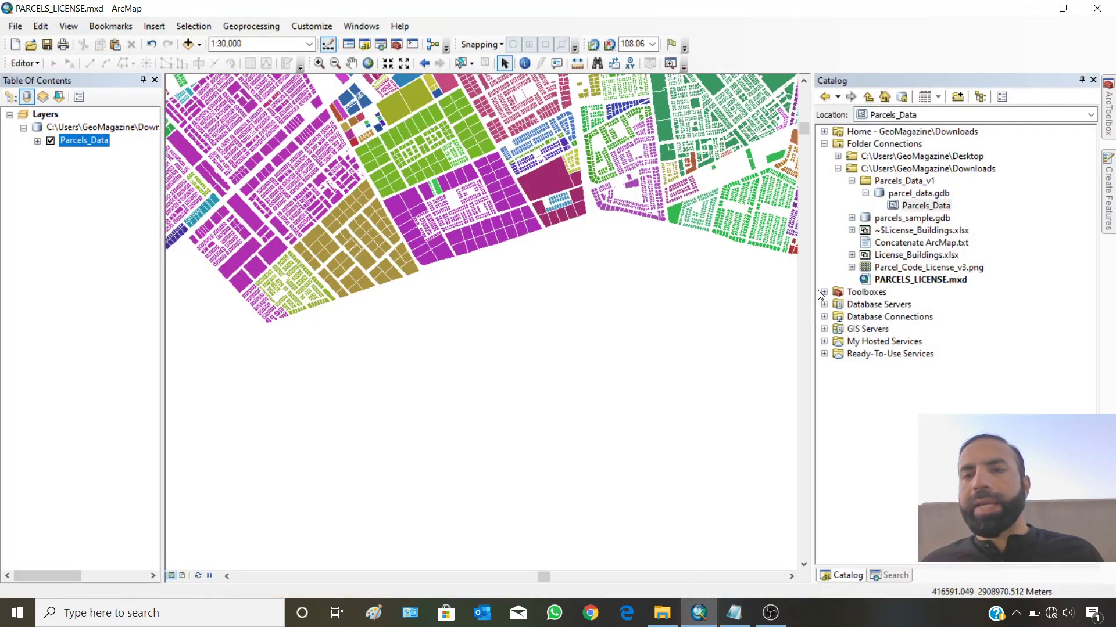
{"action": "left_click", "coordinate": [916, 193]}
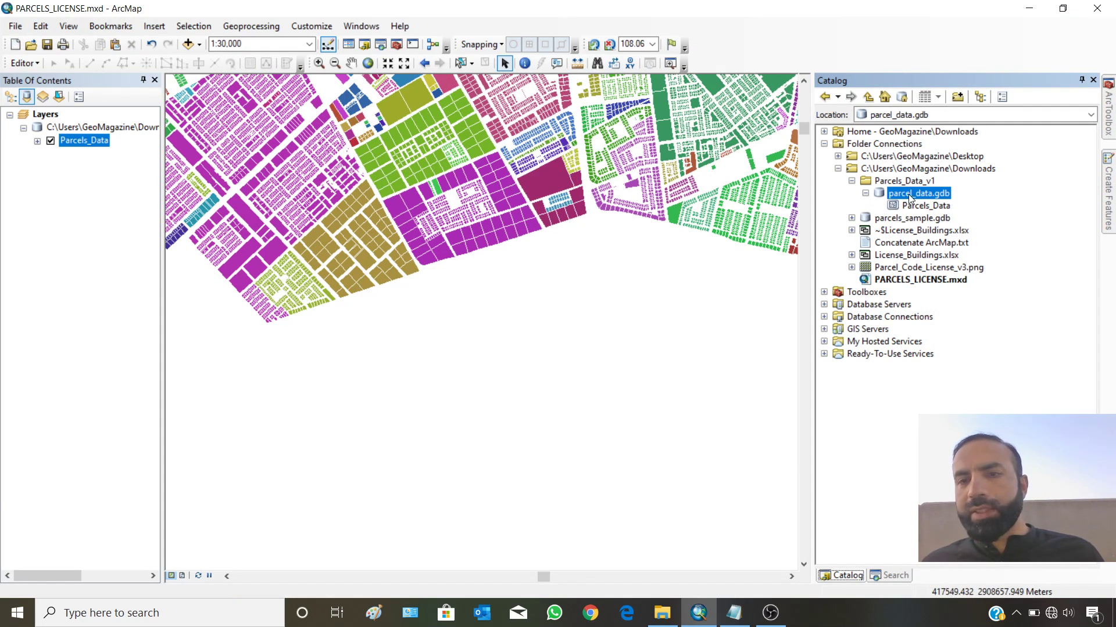
{"action": "right_click", "coordinate": [908, 194]}
{"action": "mouse_move", "coordinate": [929, 340]}
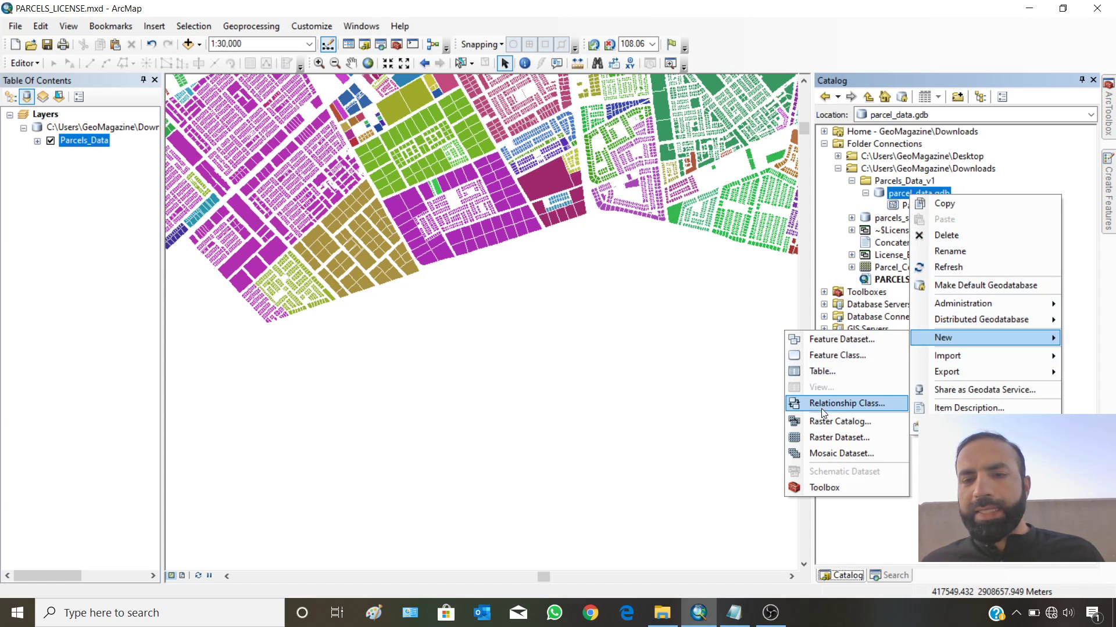
{"action": "left_click", "coordinate": [822, 372]}
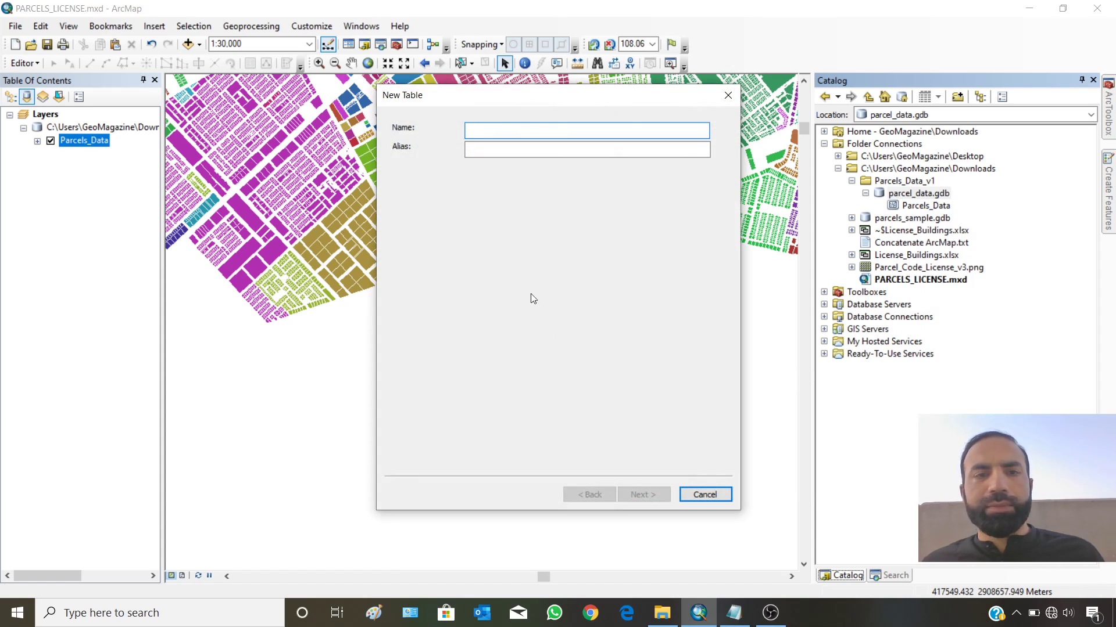
{"action": "type", "text": "License"}
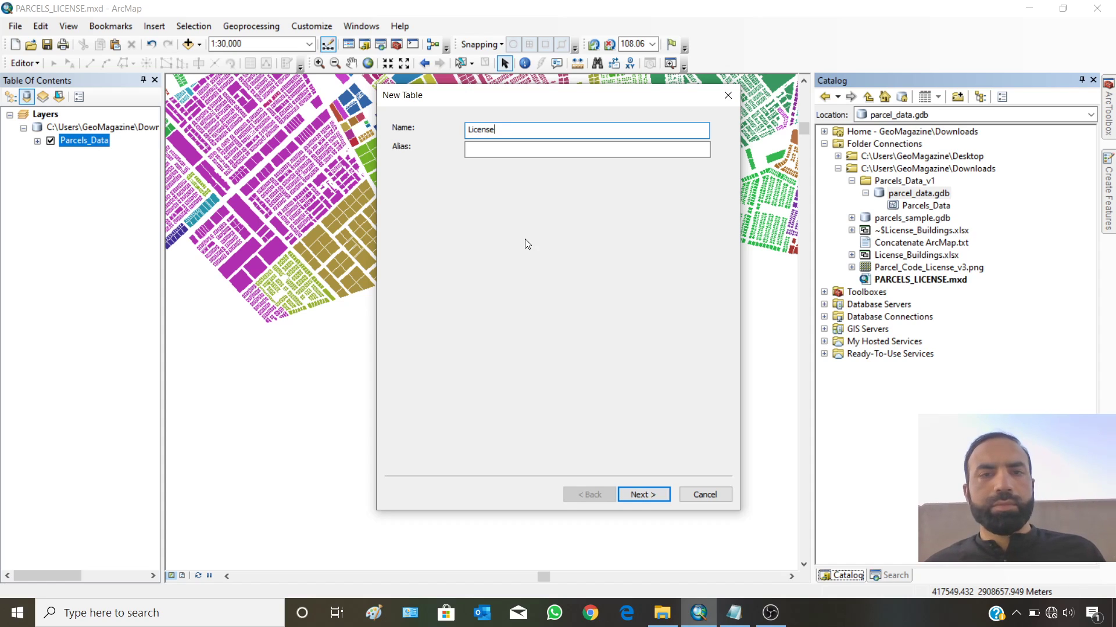
{"action": "left_click_drag", "start_coordinate": [516, 124], "coordinate": [451, 130]}
{"action": "key", "text": "ctrl+c"}
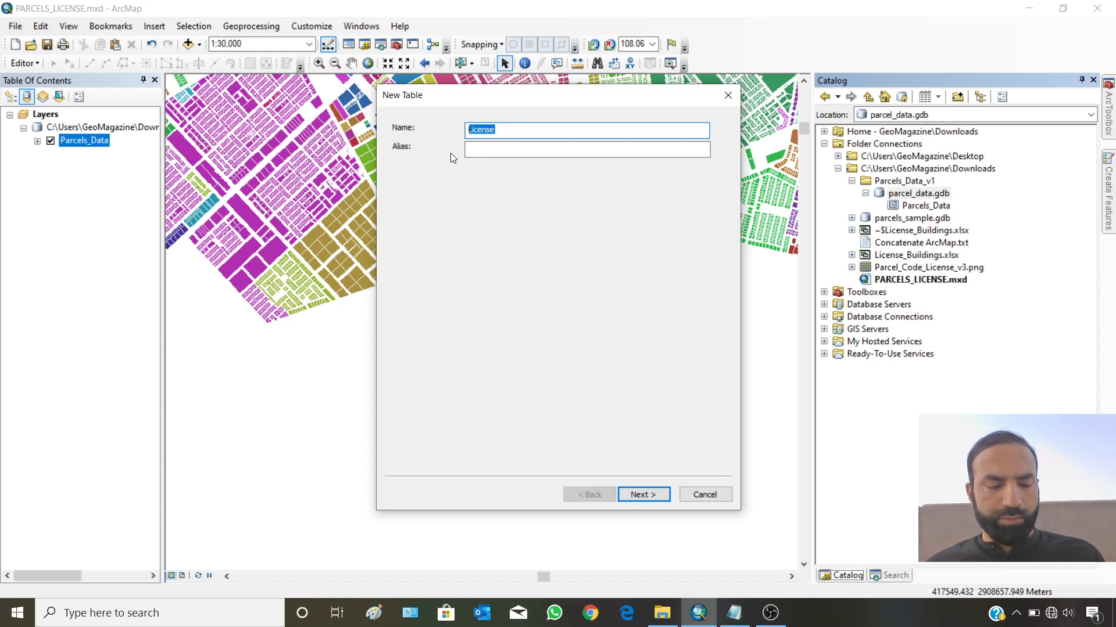
{"action": "left_click", "coordinate": [484, 150]}
{"action": "key", "text": "ctrl+v"}
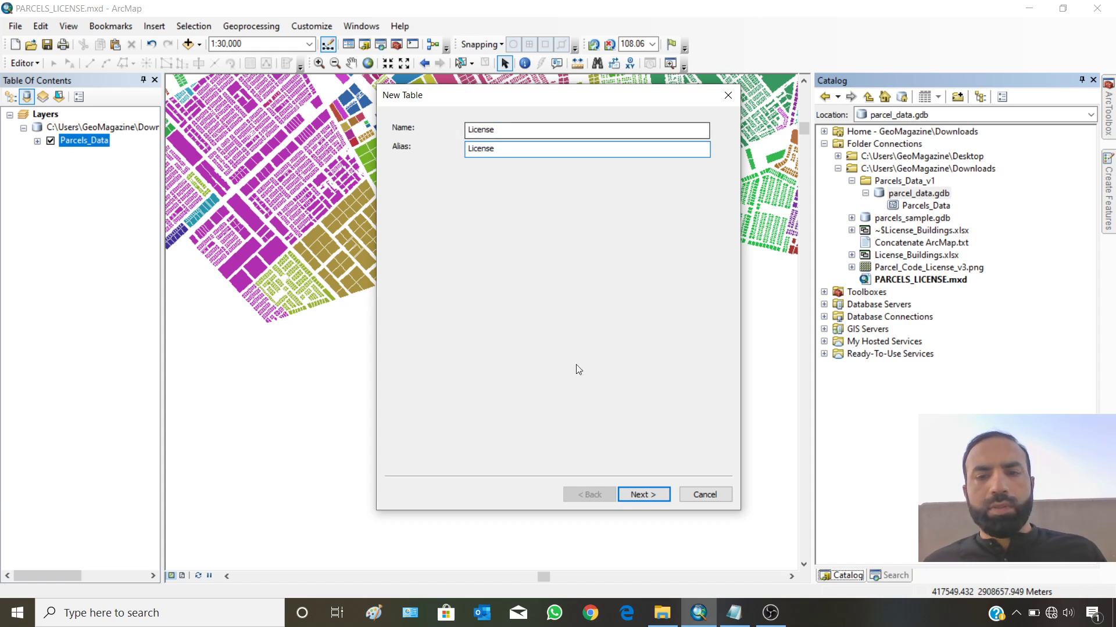
{"action": "left_click", "coordinate": [637, 496]}
{"action": "left_click", "coordinate": [637, 495]}
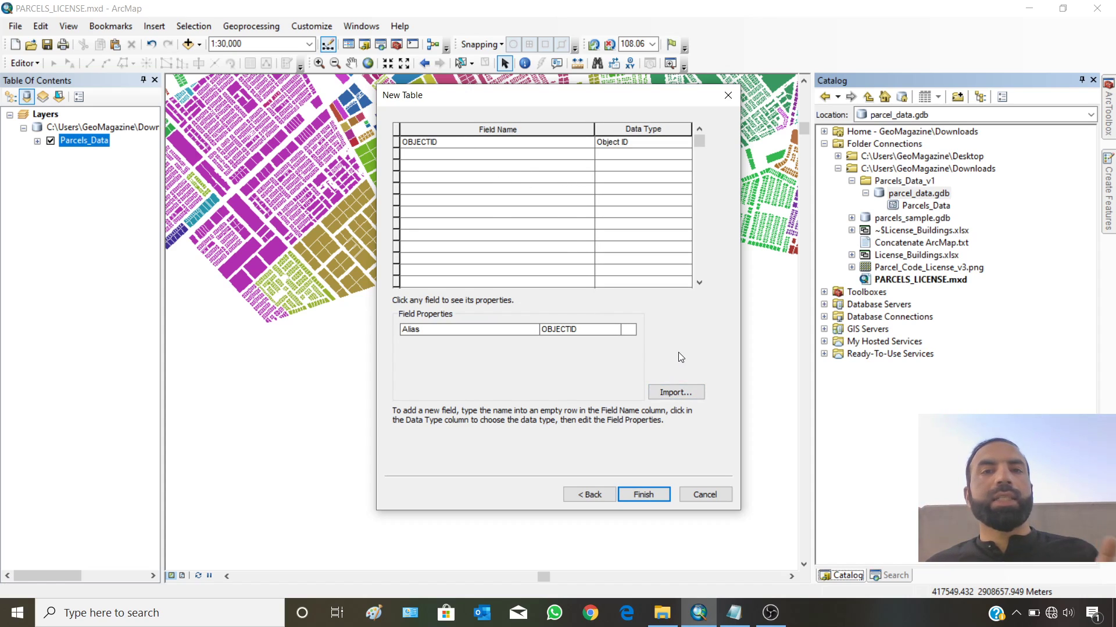
Import the new table's field definitions from License_Buildings.csv in the Downloads folder.
{"action": "left_click", "coordinate": [677, 395]}
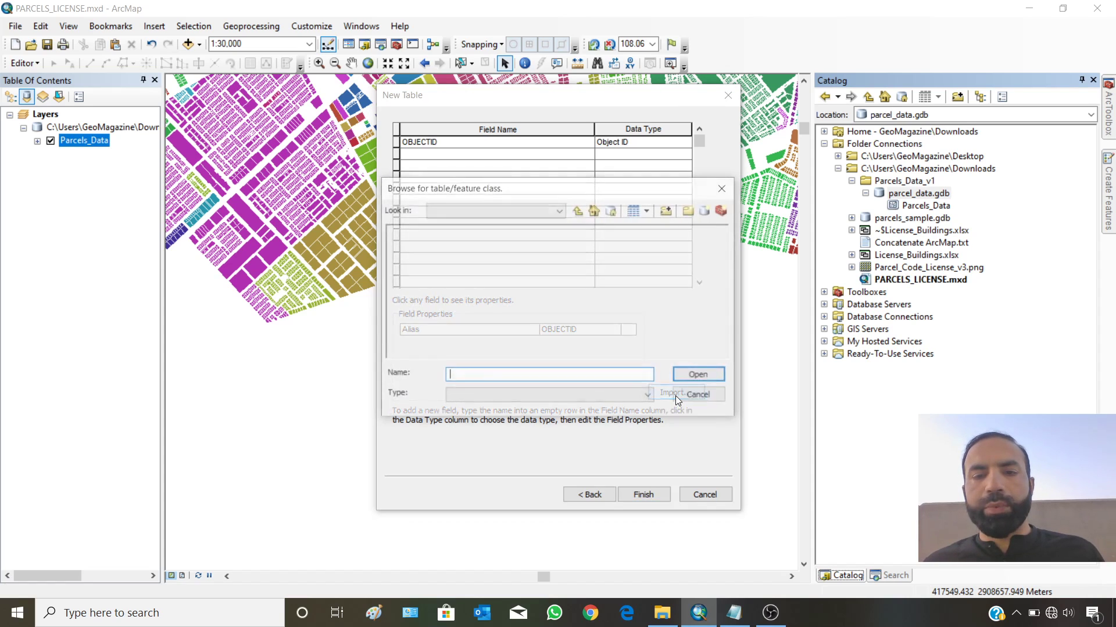
{"action": "left_click", "coordinate": [561, 210]}
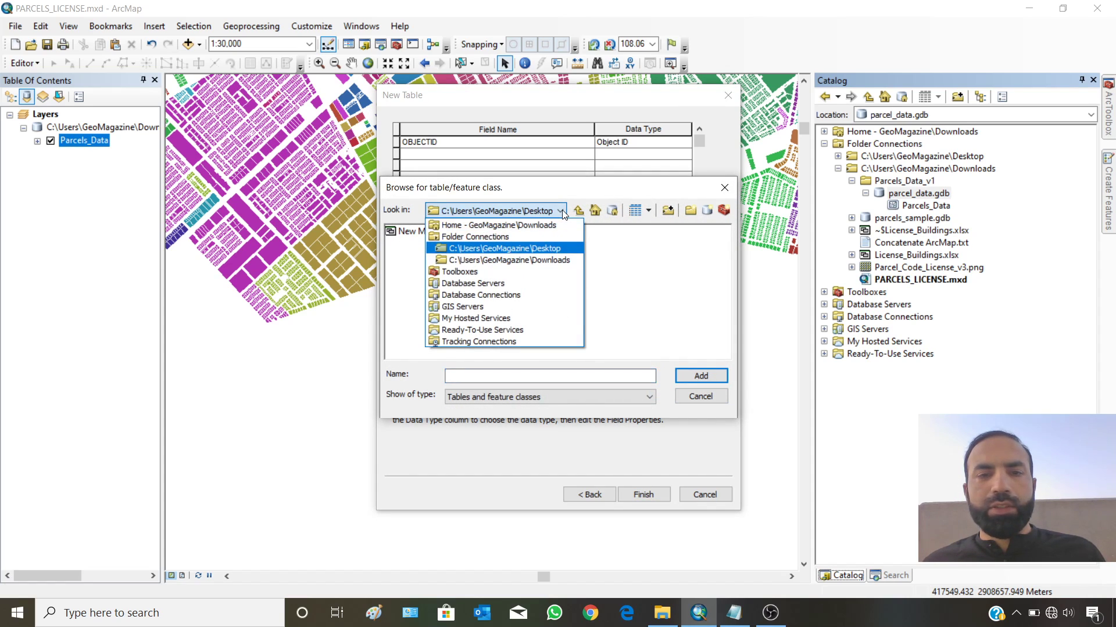
{"action": "left_click", "coordinate": [558, 261]}
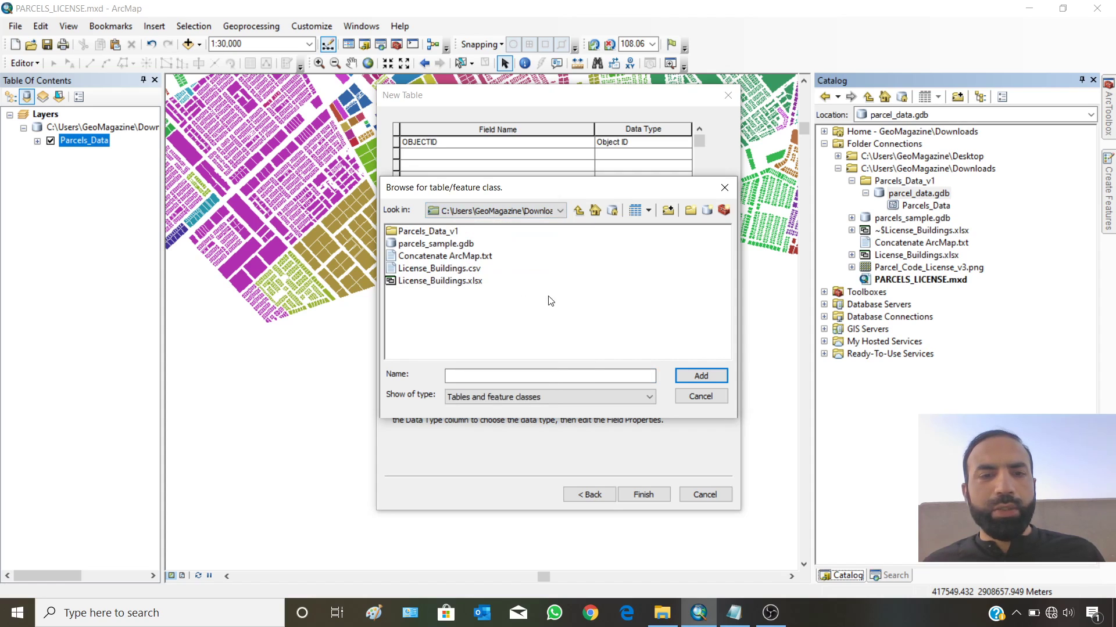
{"action": "left_click", "coordinate": [443, 271]}
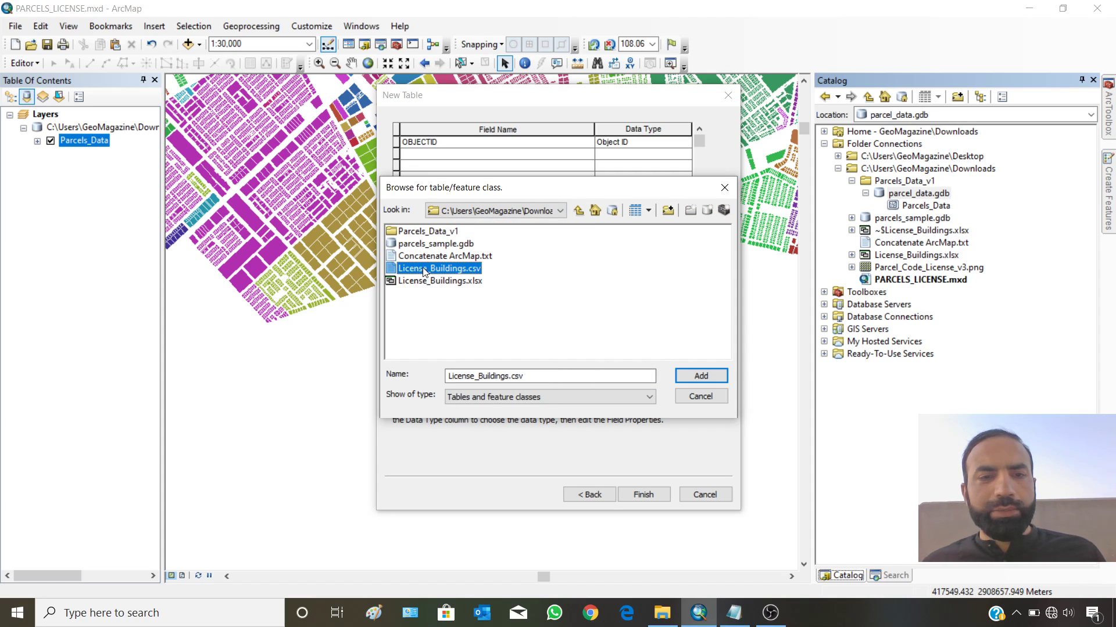
{"action": "left_click", "coordinate": [694, 377]}
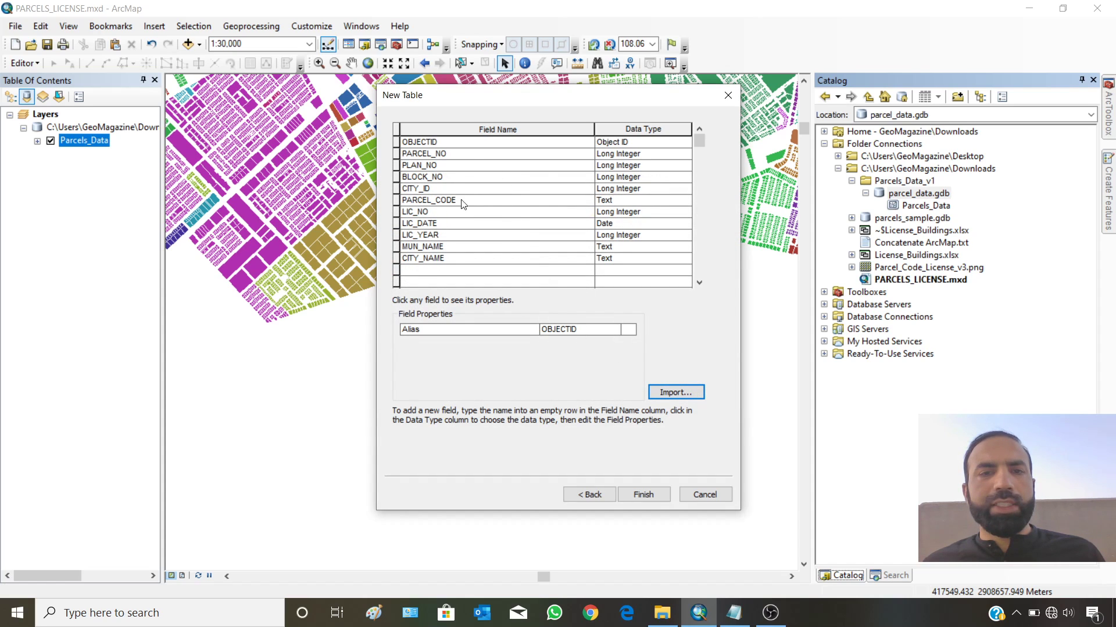
Delete the empty rows below CITY_NAME from the new table's field list and finish creating the License table.
{"action": "scroll", "coordinate": [503, 221], "scroll_direction": "down", "scroll_amount": 3}
{"action": "scroll", "coordinate": [503, 223], "scroll_direction": "up", "scroll_amount": 3}
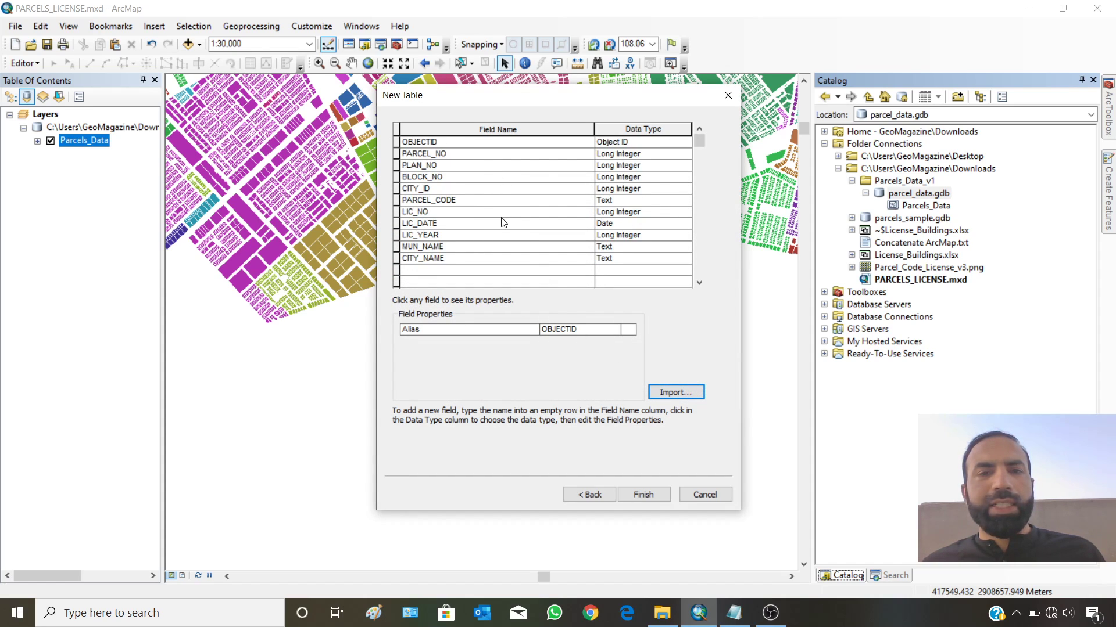
{"action": "scroll", "coordinate": [470, 218], "scroll_direction": "down", "scroll_amount": 2}
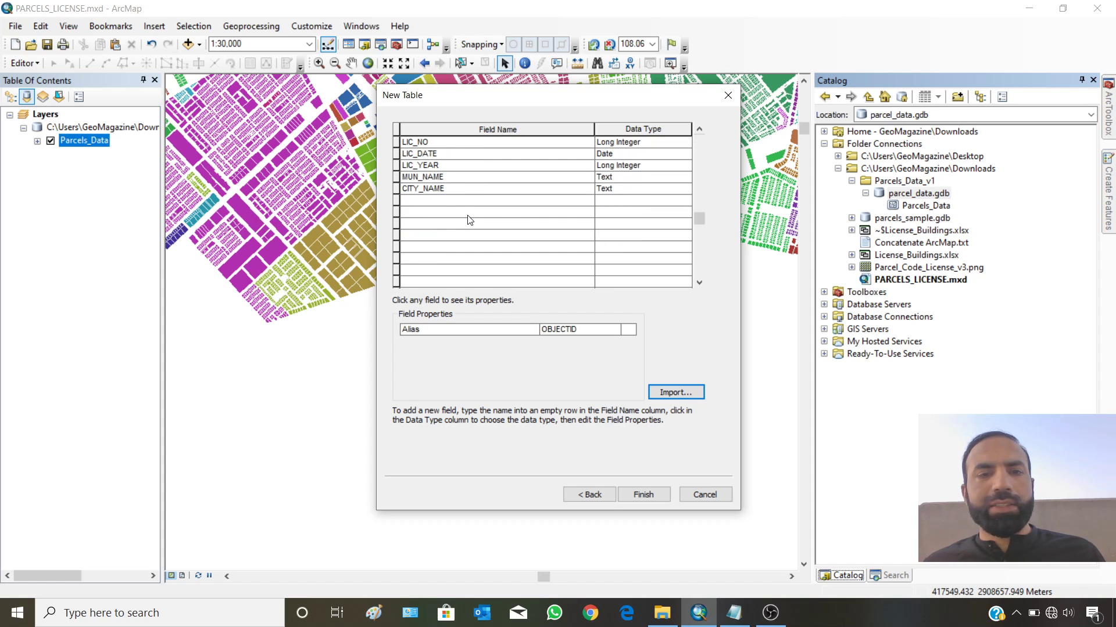
{"action": "left_click", "coordinate": [395, 199]}
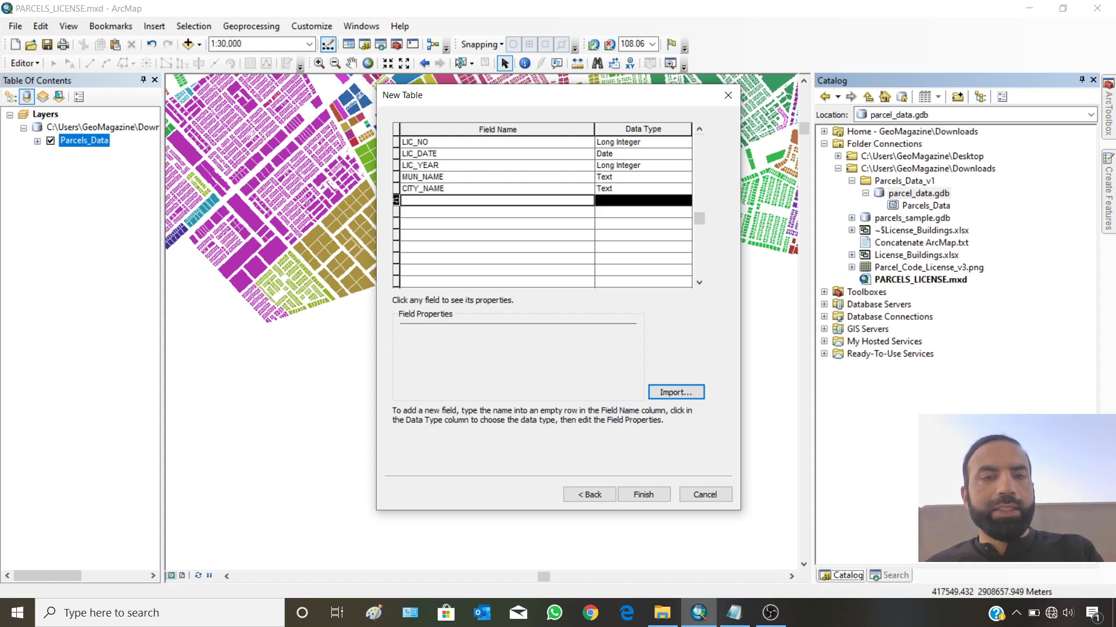
{"action": "key", "text": "Delete"}
{"action": "left_click", "coordinate": [396, 200]}
{"action": "key", "text": "Delete"}
{"action": "left_click", "coordinate": [397, 200]}
{"action": "key", "text": "Delete"}
{"action": "left_click", "coordinate": [397, 200]}
{"action": "key", "text": "Delete"}
{"action": "left_click", "coordinate": [396, 200]}
{"action": "key", "text": "Delete"}
{"action": "left_click", "coordinate": [396, 199]}
{"action": "key", "text": "Delete"}
{"action": "left_click", "coordinate": [396, 199]}
{"action": "key", "text": "Delete"}
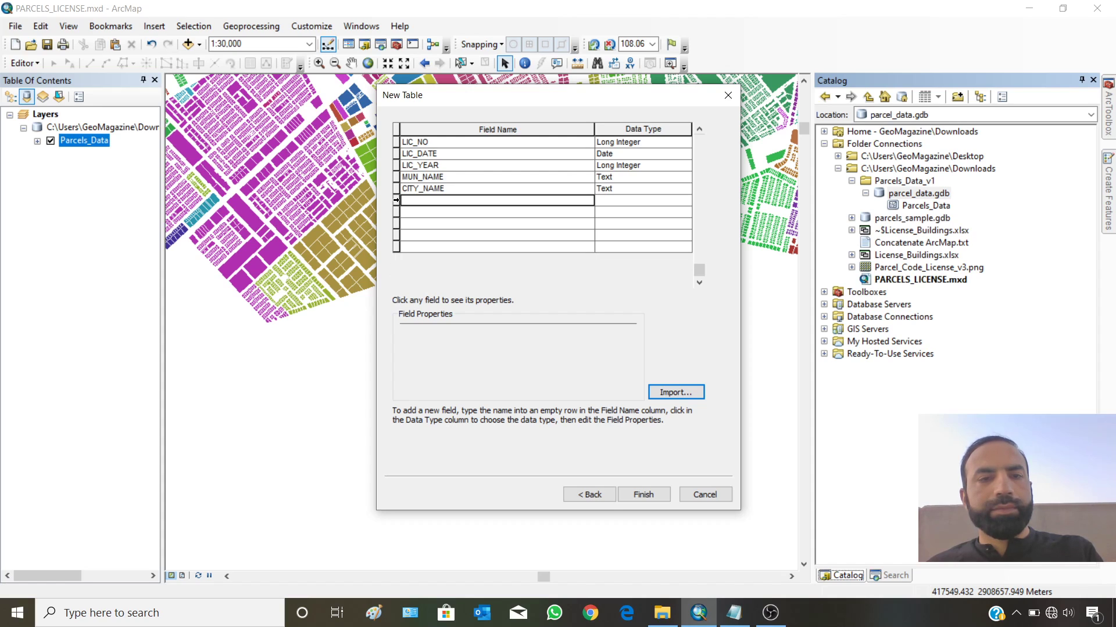
{"action": "left_click", "coordinate": [397, 200]}
{"action": "key", "text": "Delete"}
{"action": "left_click", "coordinate": [396, 200]}
{"action": "key", "text": "Delete"}
{"action": "left_click", "coordinate": [396, 200]}
{"action": "key", "text": "Delete"}
{"action": "left_click", "coordinate": [397, 199]}
{"action": "key", "text": "Delete"}
{"action": "scroll", "coordinate": [527, 199], "scroll_direction": "up", "scroll_amount": 2}
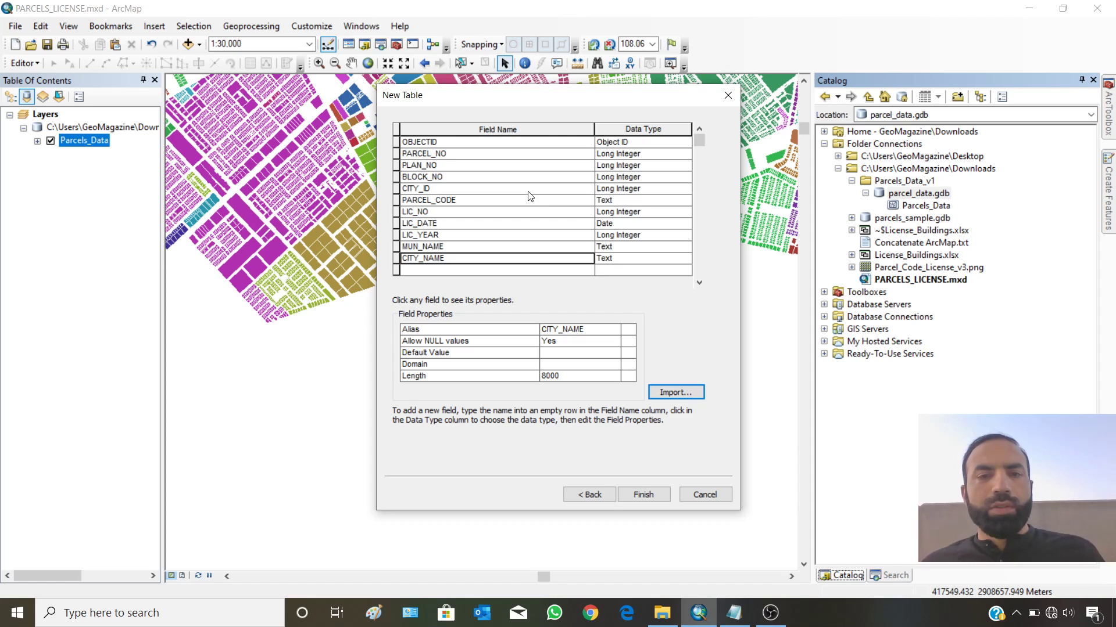
{"action": "left_click", "coordinate": [635, 494]}
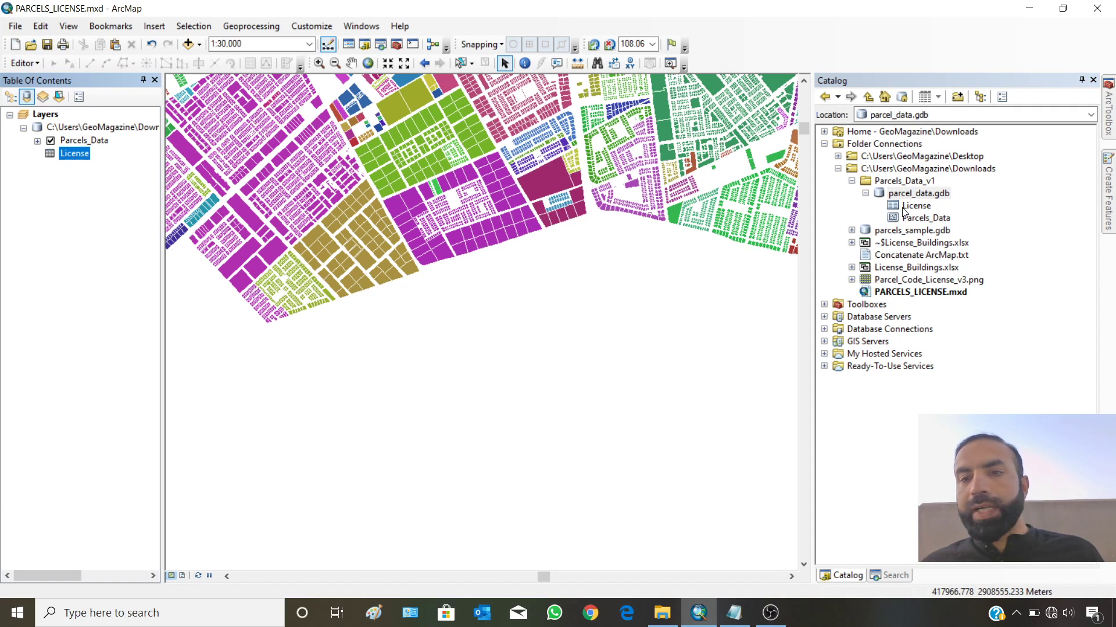
Check the columns of the new License table, close it, and remove the table from the map's contents.
{"action": "right_click", "coordinate": [83, 161]}
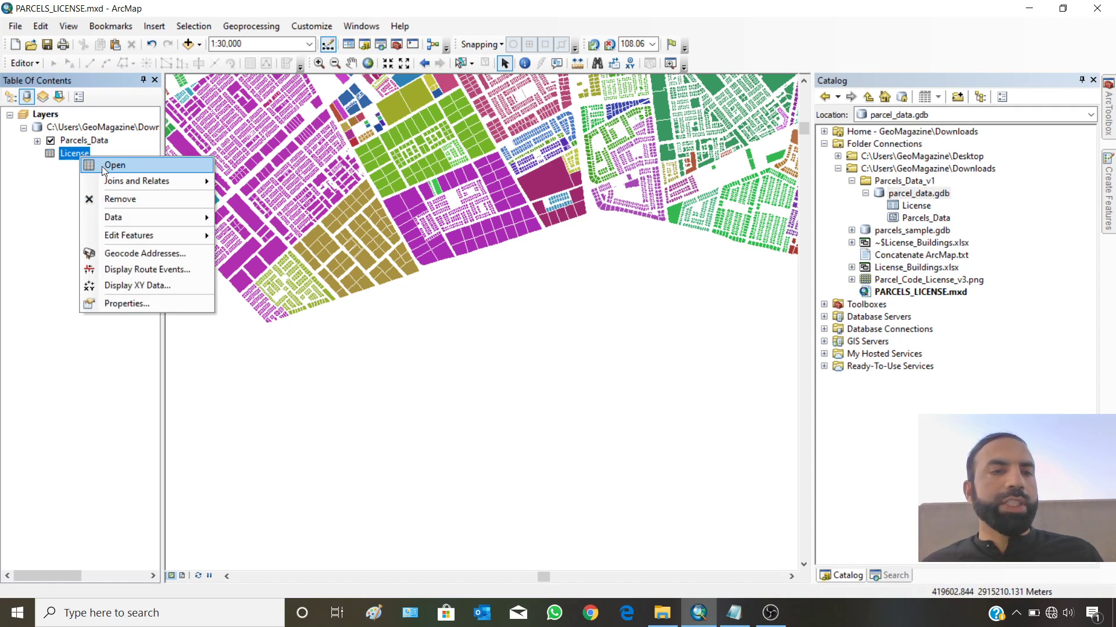
{"action": "left_click", "coordinate": [107, 165]}
{"action": "left_click_drag", "start_coordinate": [186, 541], "coordinate": [774, 526]}
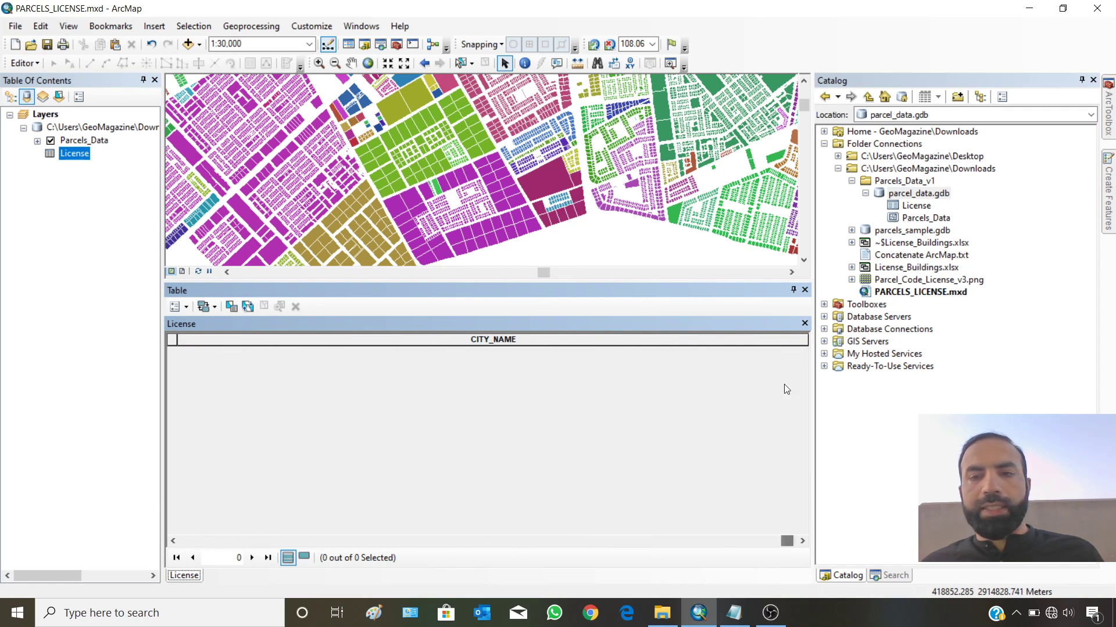
{"action": "left_click", "coordinate": [804, 289]}
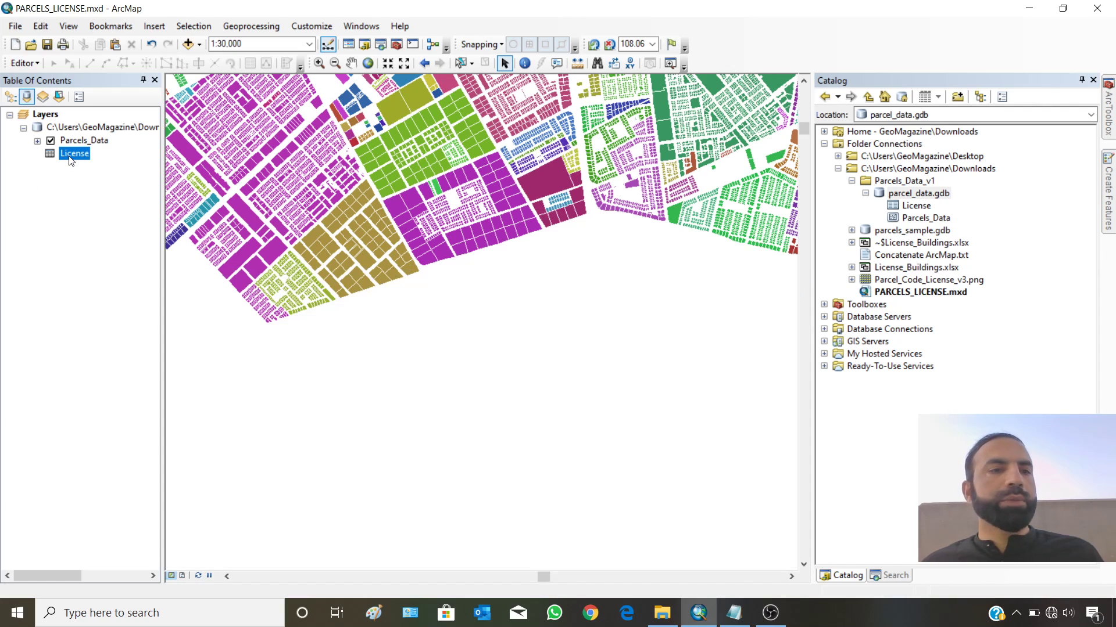
{"action": "right_click", "coordinate": [69, 158]}
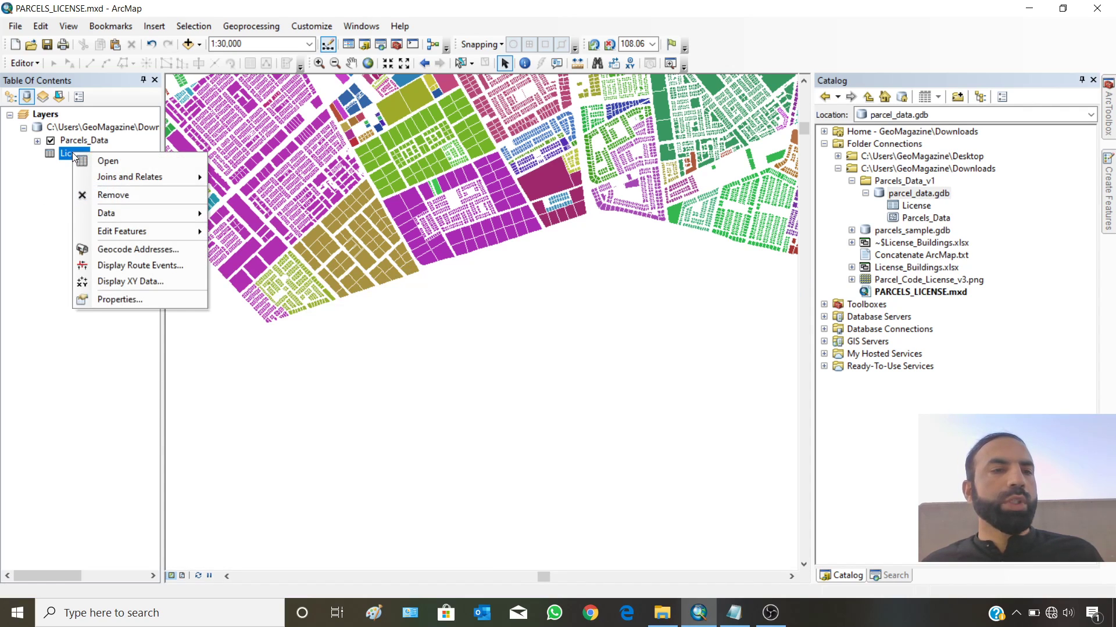
{"action": "left_click", "coordinate": [95, 196]}
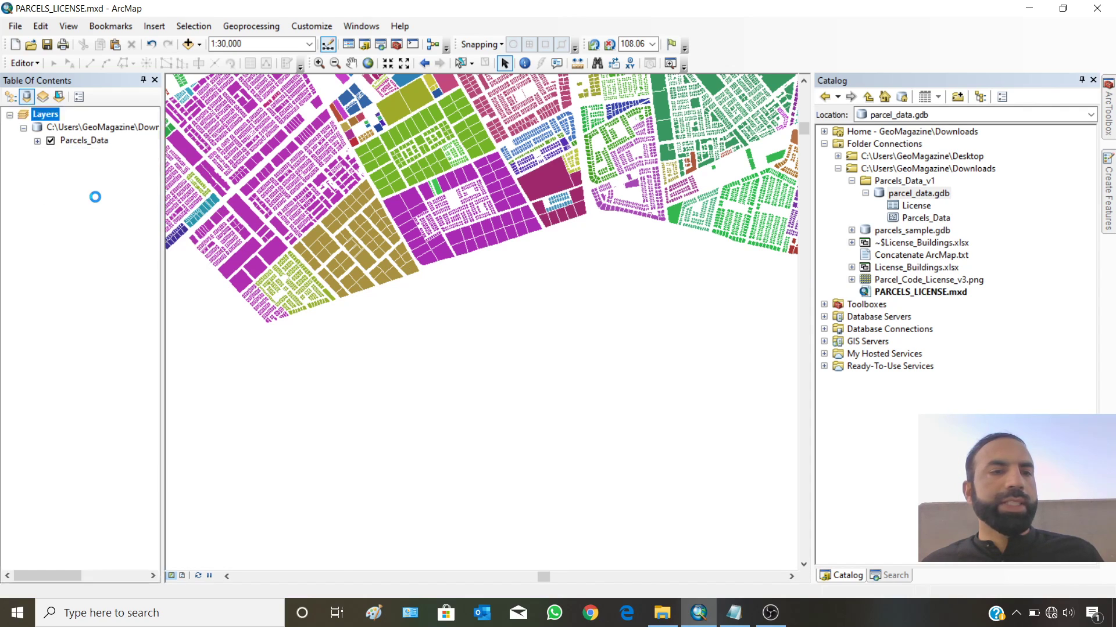
Start loading data into the License table in parcel_data.gdb, with License_Buildings.csv from the Downloads folder as the source.
{"action": "left_click", "coordinate": [912, 207]}
{"action": "right_click", "coordinate": [912, 207]}
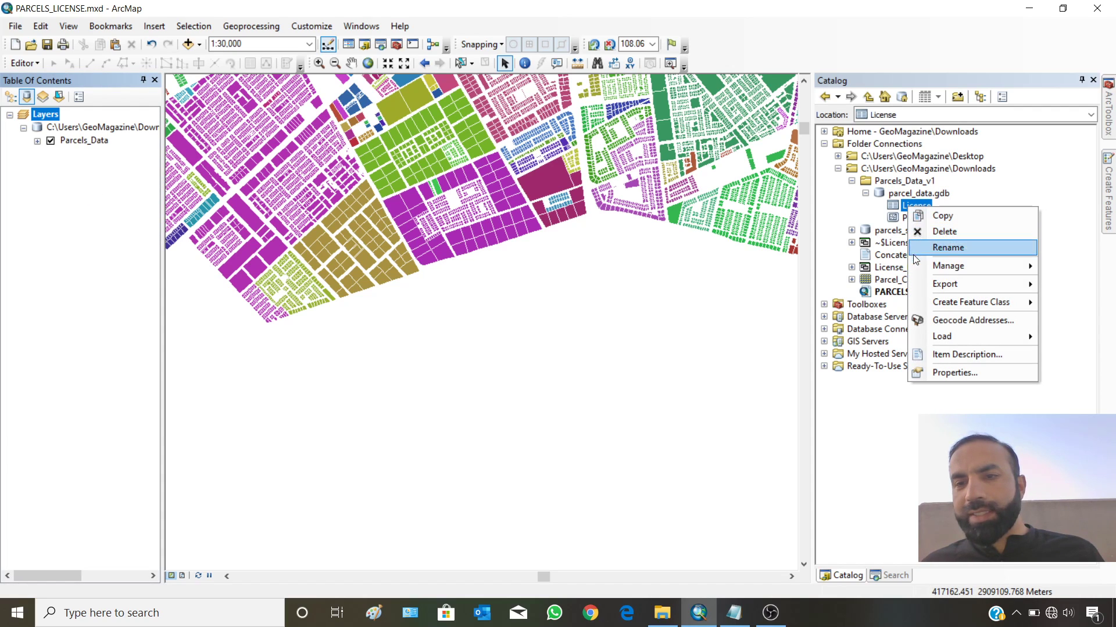
{"action": "mouse_move", "coordinate": [926, 337]}
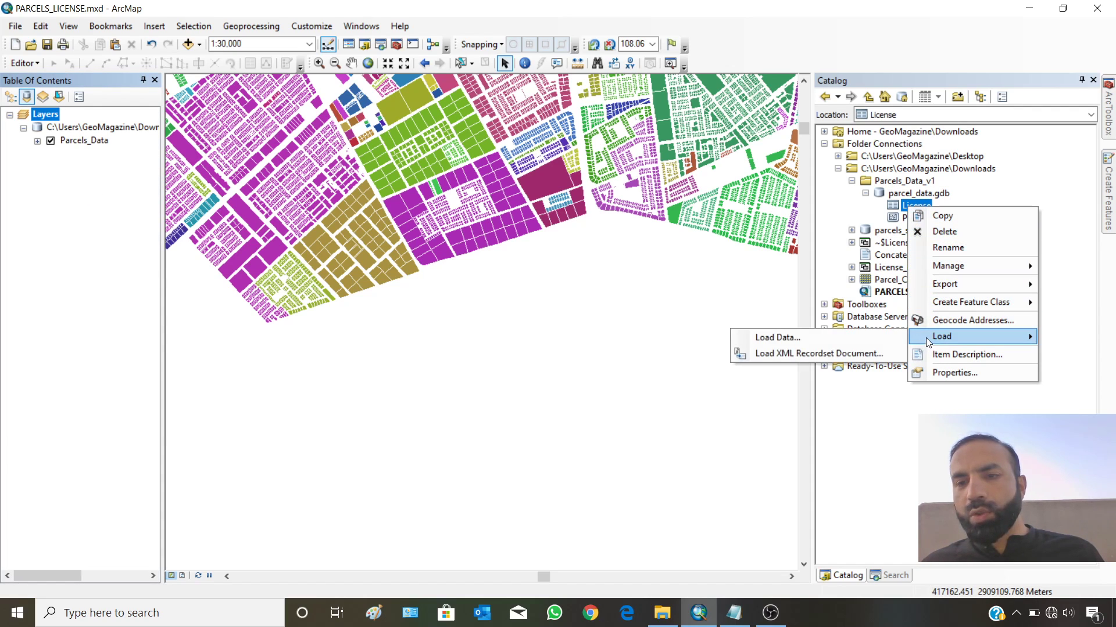
{"action": "left_click", "coordinate": [818, 336]}
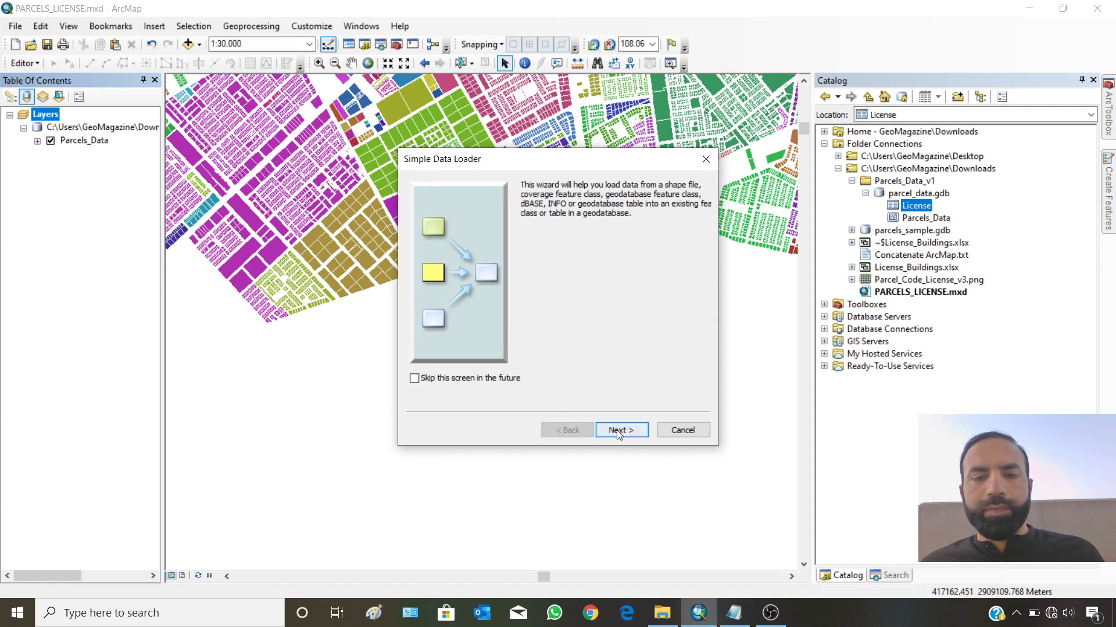
{"action": "left_click", "coordinate": [618, 433]}
{"action": "left_click", "coordinate": [664, 248]}
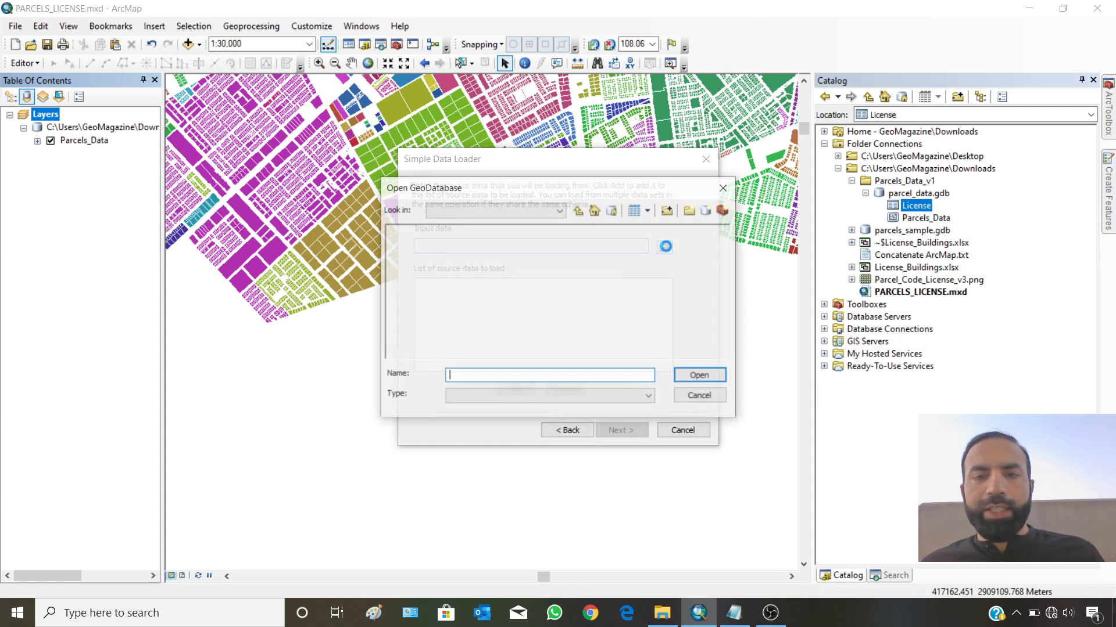
{"action": "left_click", "coordinate": [443, 269]}
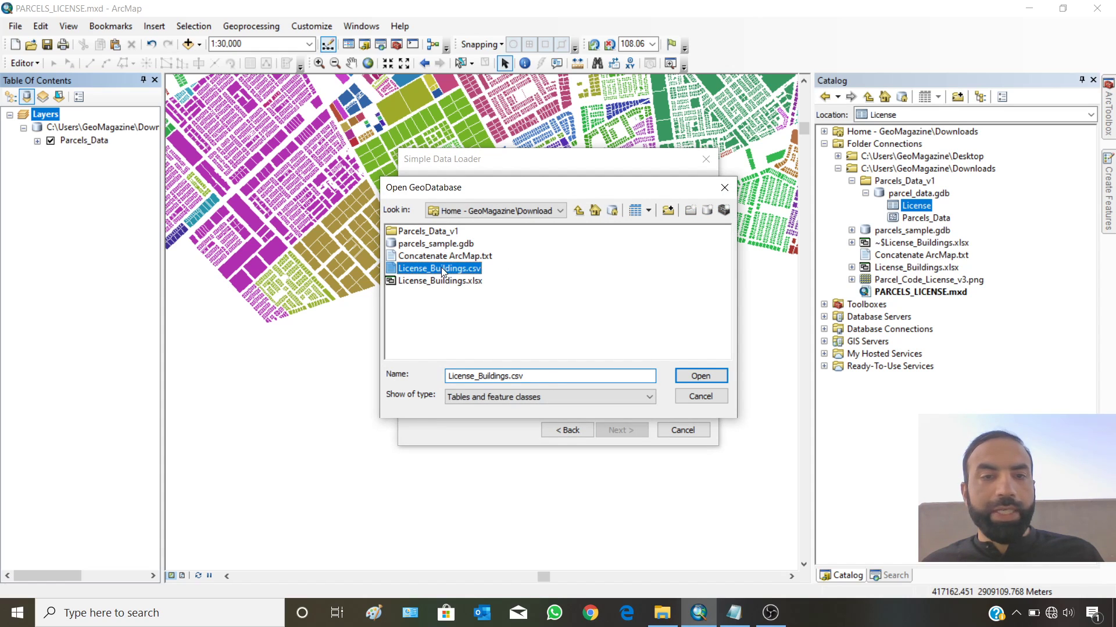
{"action": "left_click", "coordinate": [692, 378]}
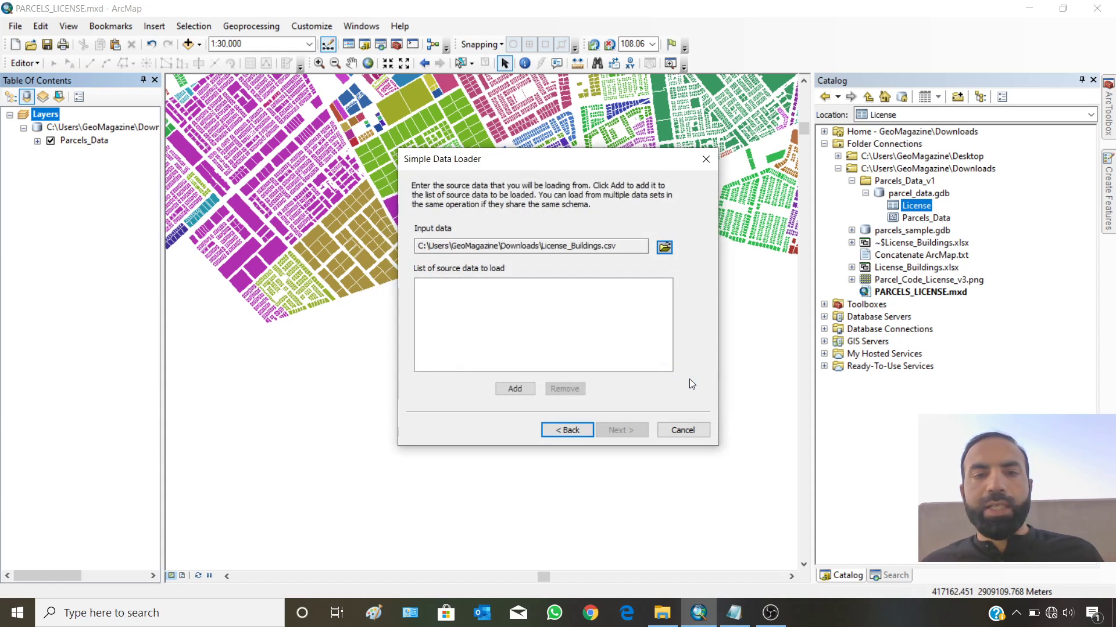
{"action": "left_click", "coordinate": [503, 391]}
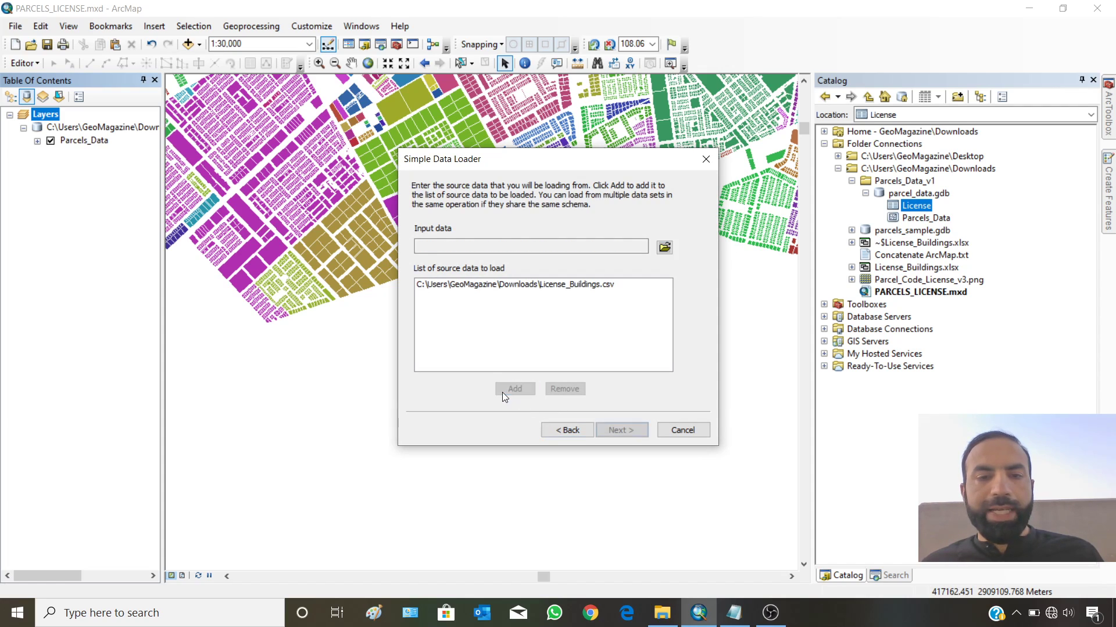
{"action": "left_click", "coordinate": [508, 286]}
{"action": "left_click", "coordinate": [623, 437]}
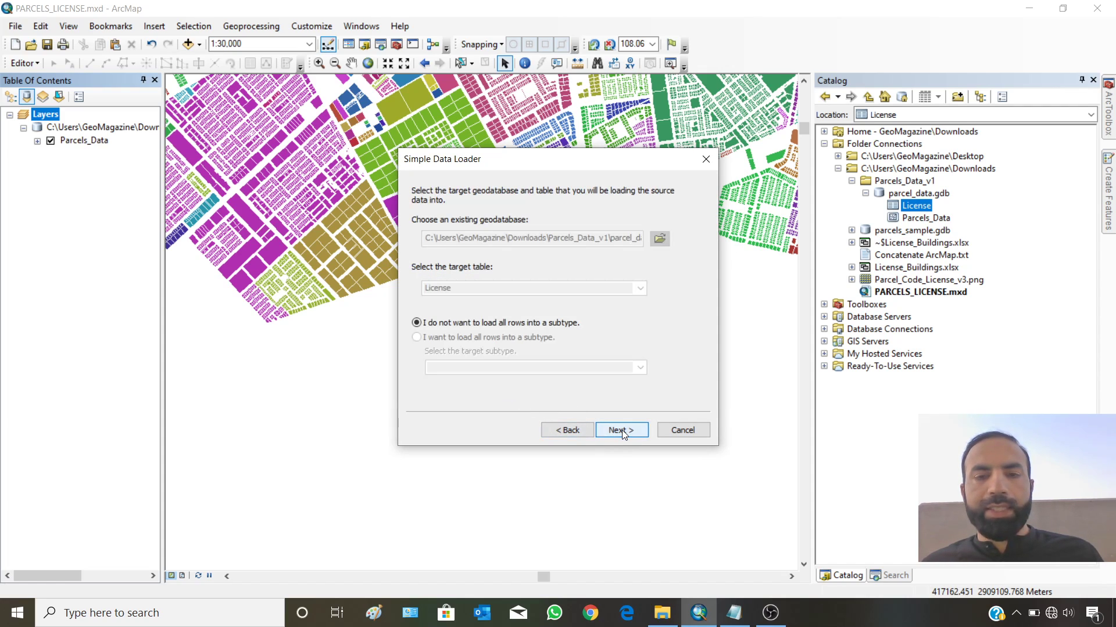
Load the CSV rows into the License table without a subtype or query, keeping the matched source fields.
{"action": "left_click", "coordinate": [620, 431]}
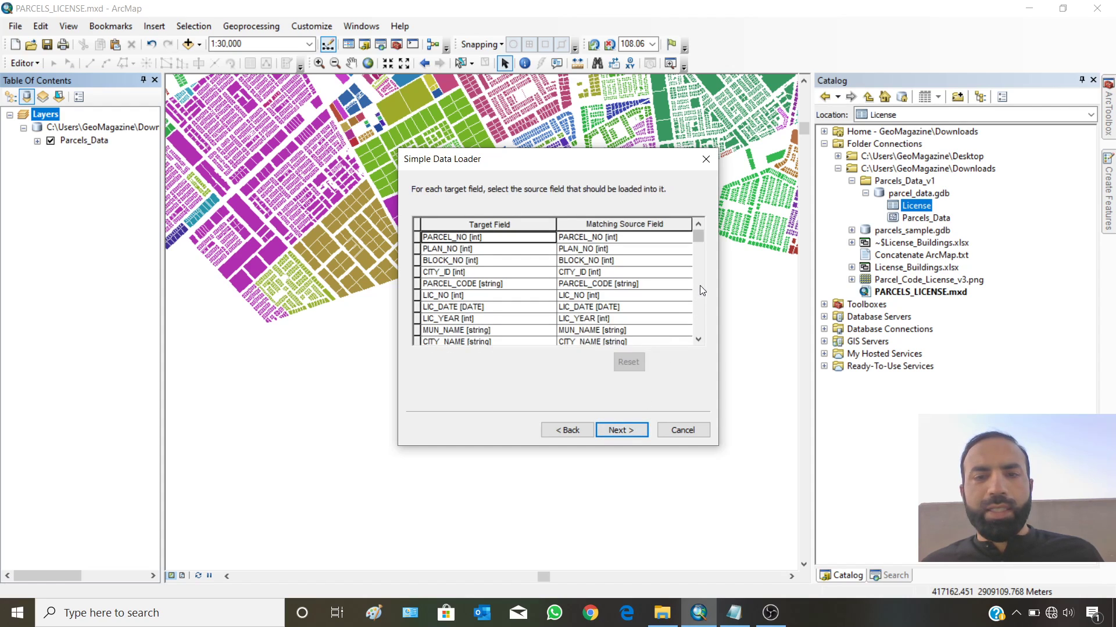
{"action": "left_click", "coordinate": [701, 341]}
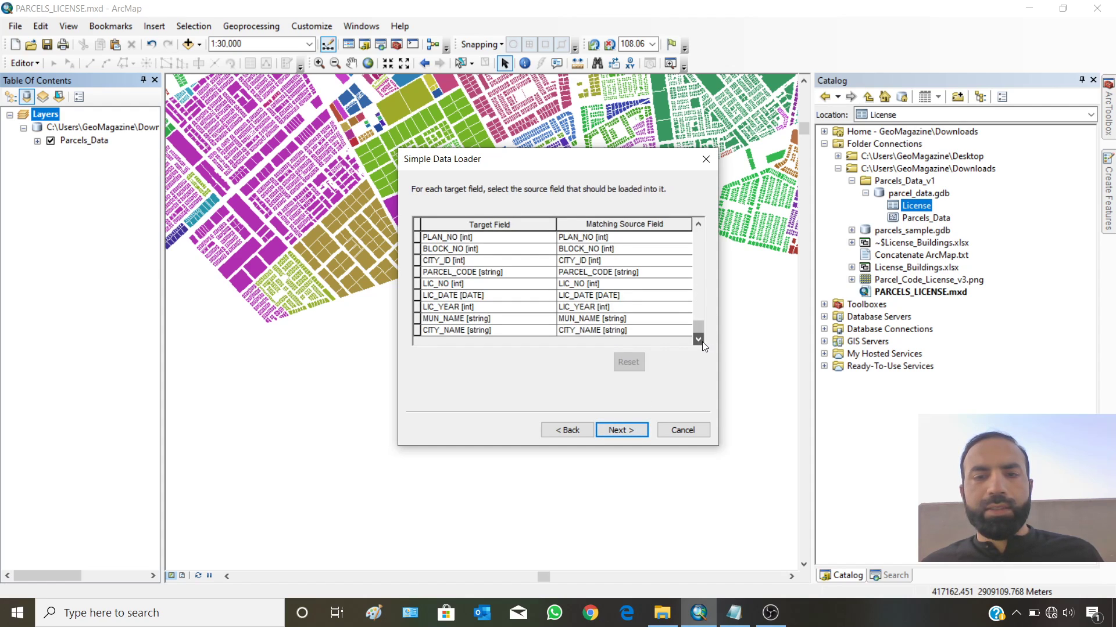
{"action": "left_click", "coordinate": [621, 431]}
{"action": "left_click", "coordinate": [621, 432]}
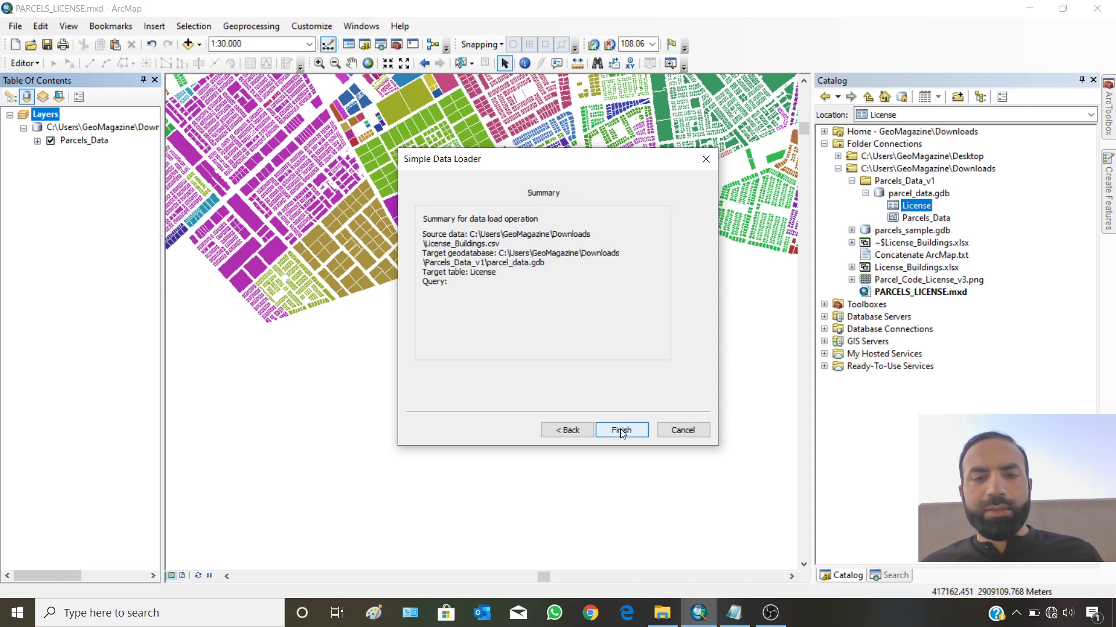
{"action": "left_click", "coordinate": [621, 431]}
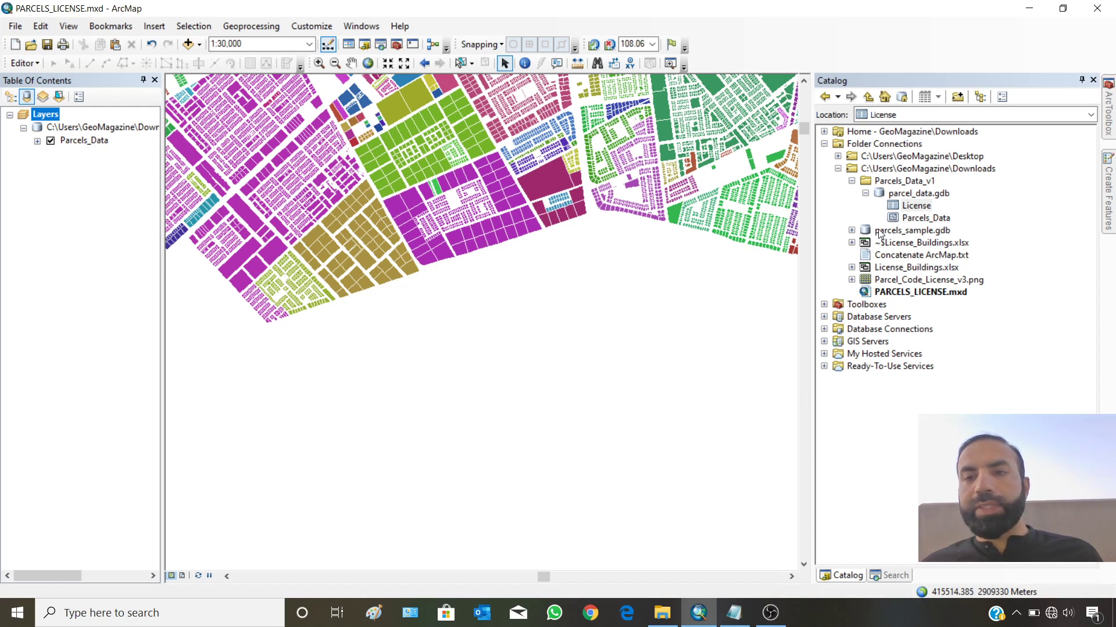
Add the loaded License table to the map and check its records and PARCEL_CODE column, closing the table when done.
{"action": "left_click_drag", "start_coordinate": [910, 207], "coordinate": [537, 270]}
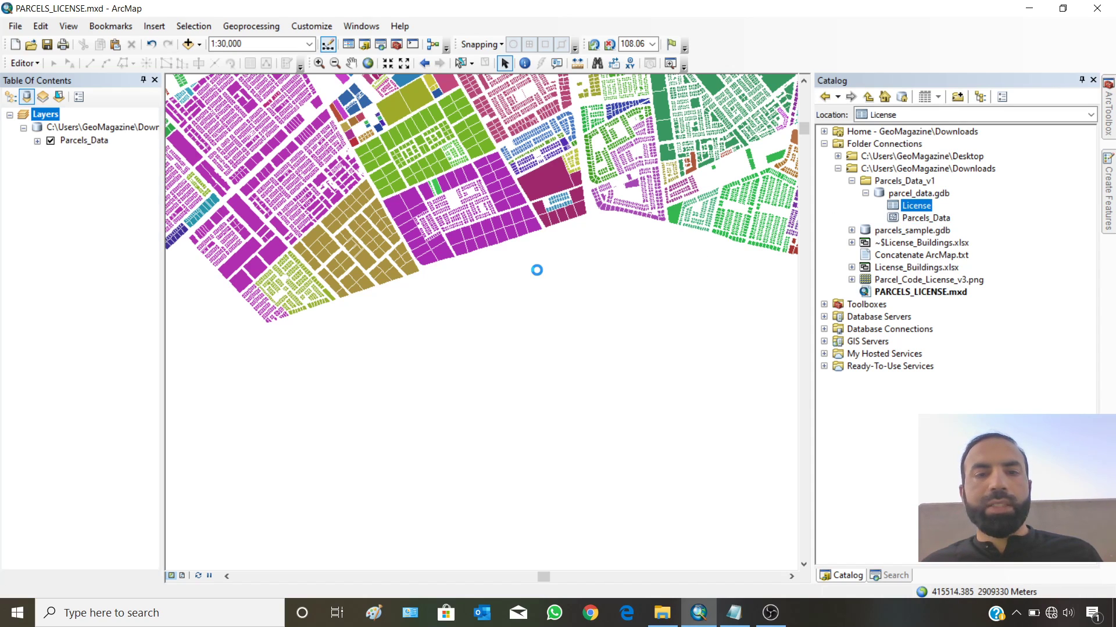
{"action": "right_click", "coordinate": [77, 155]}
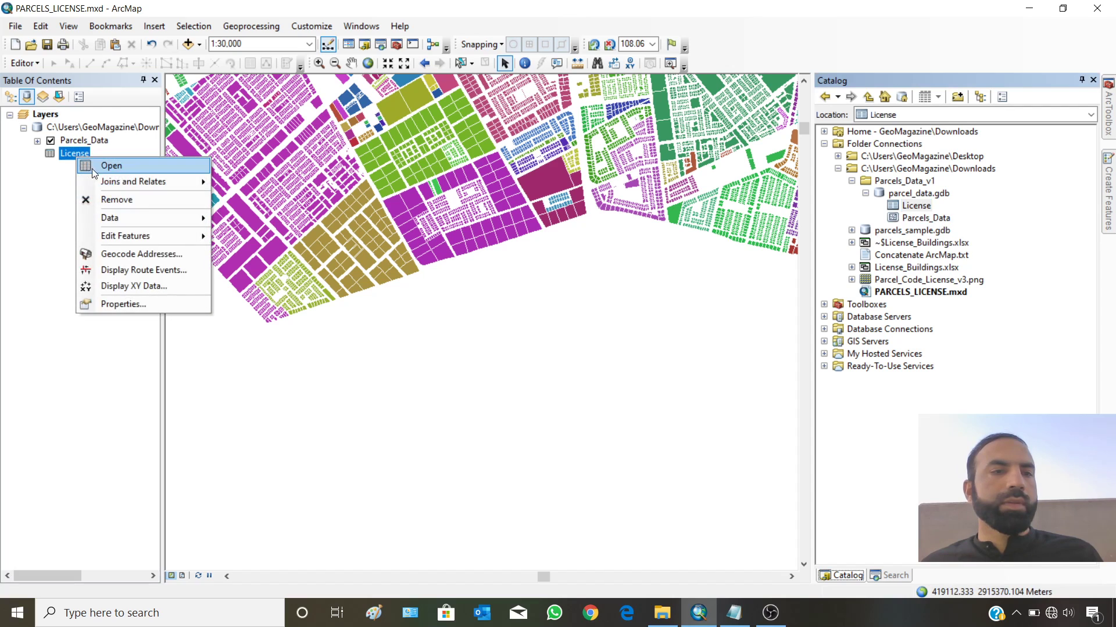
{"action": "left_click", "coordinate": [107, 166]}
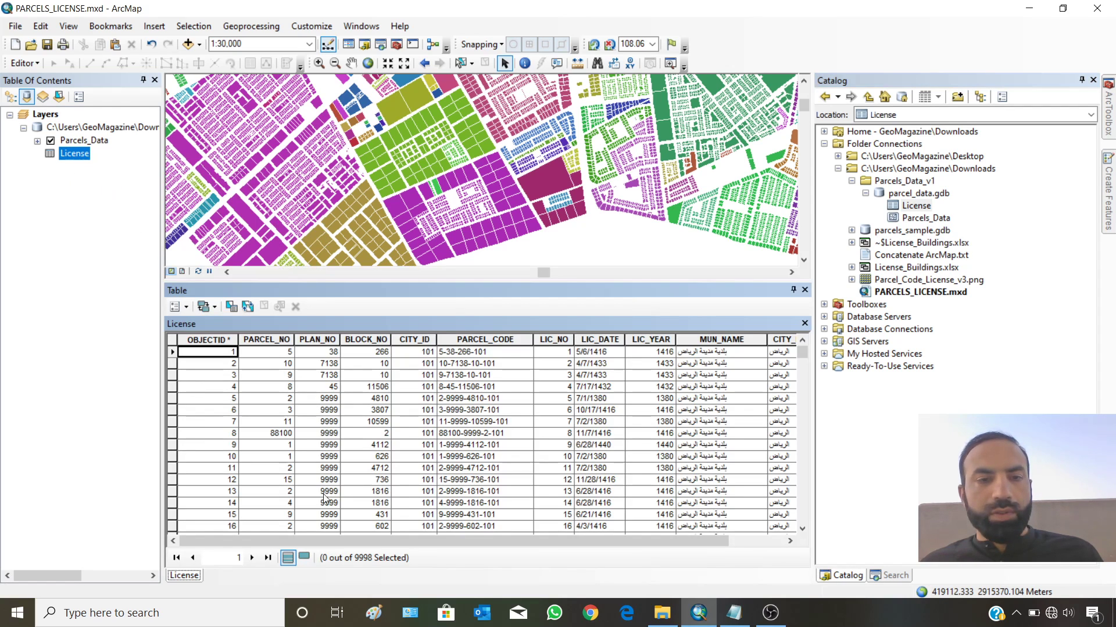
{"action": "left_click_drag", "start_coordinate": [324, 542], "coordinate": [268, 538]}
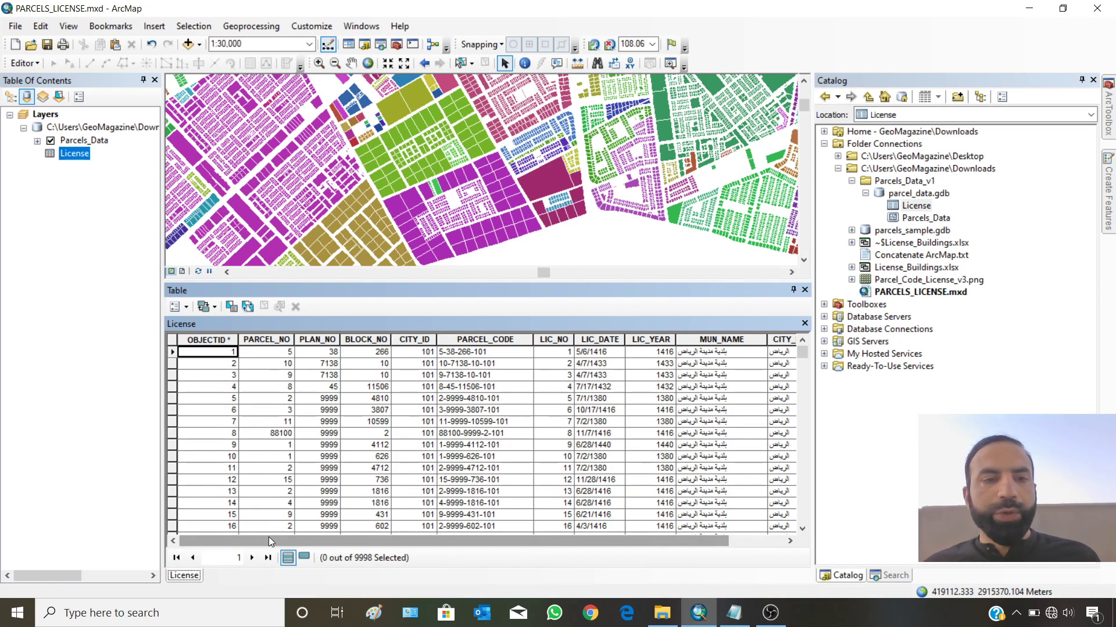
{"action": "left_click", "coordinate": [488, 340]}
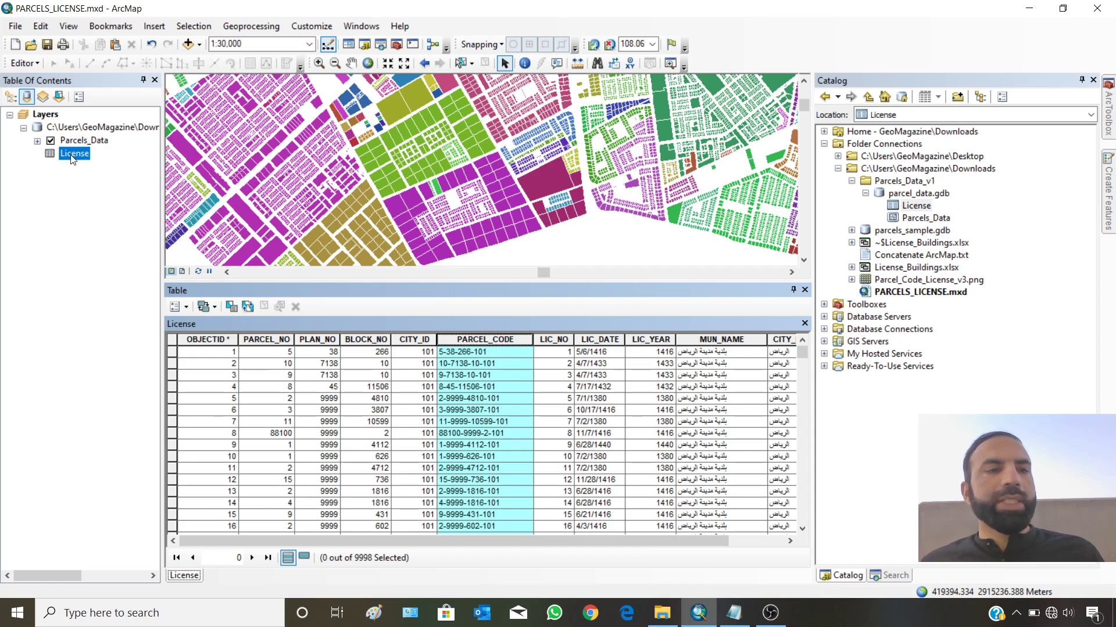
{"action": "left_click", "coordinate": [805, 290]}
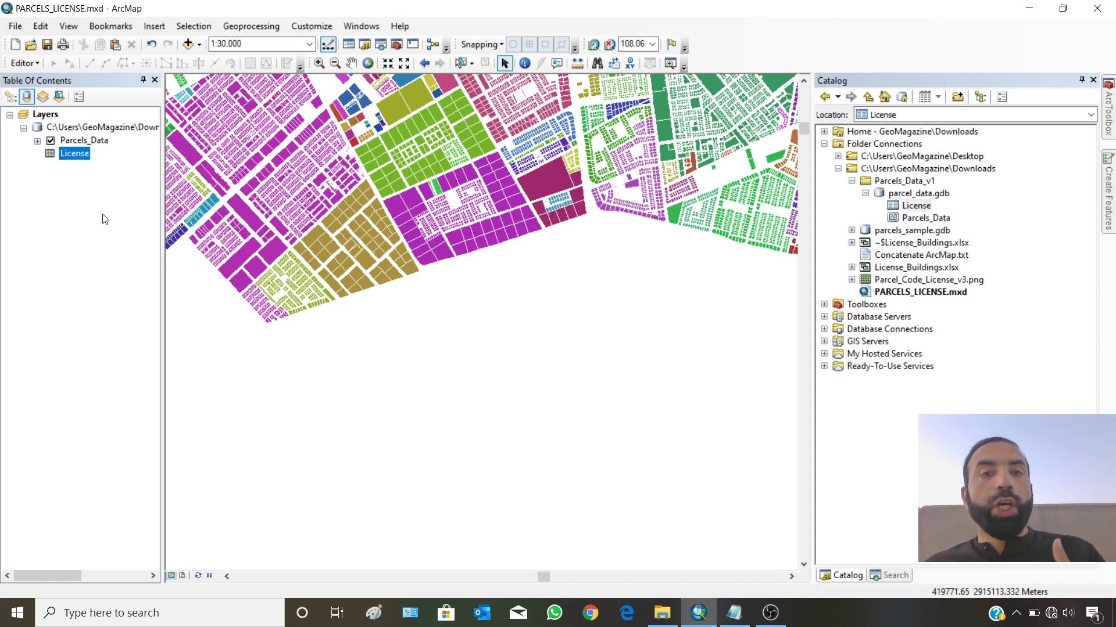
Set up a join from Parcels_Data to the License table on PARCEL_CODE in both, keeping only matching records.
{"action": "left_click", "coordinate": [103, 142]}
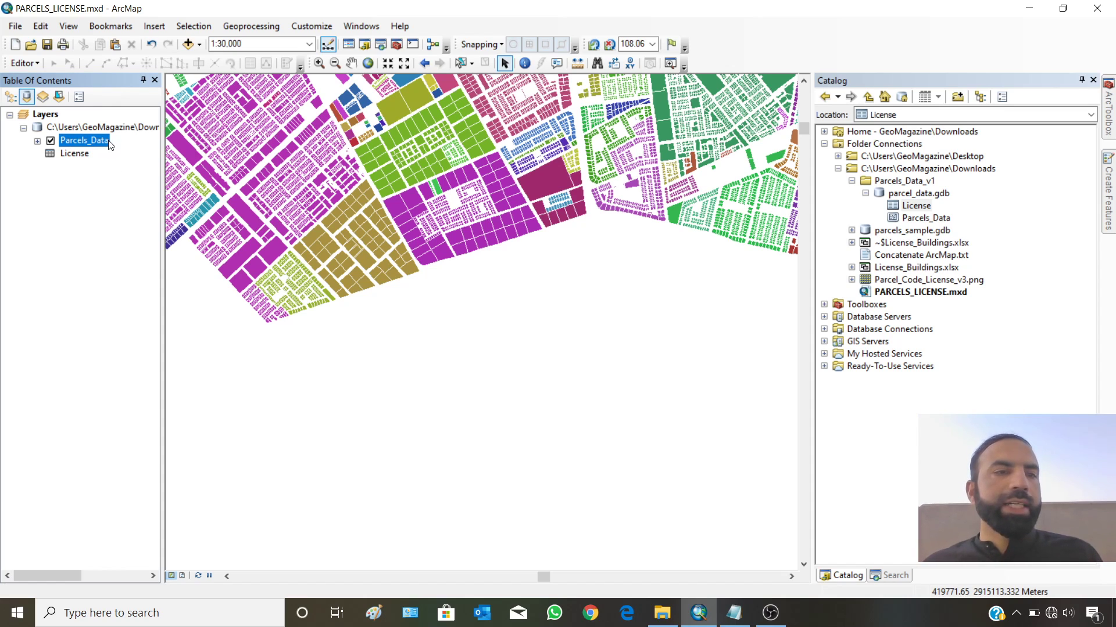
{"action": "right_click", "coordinate": [110, 142]}
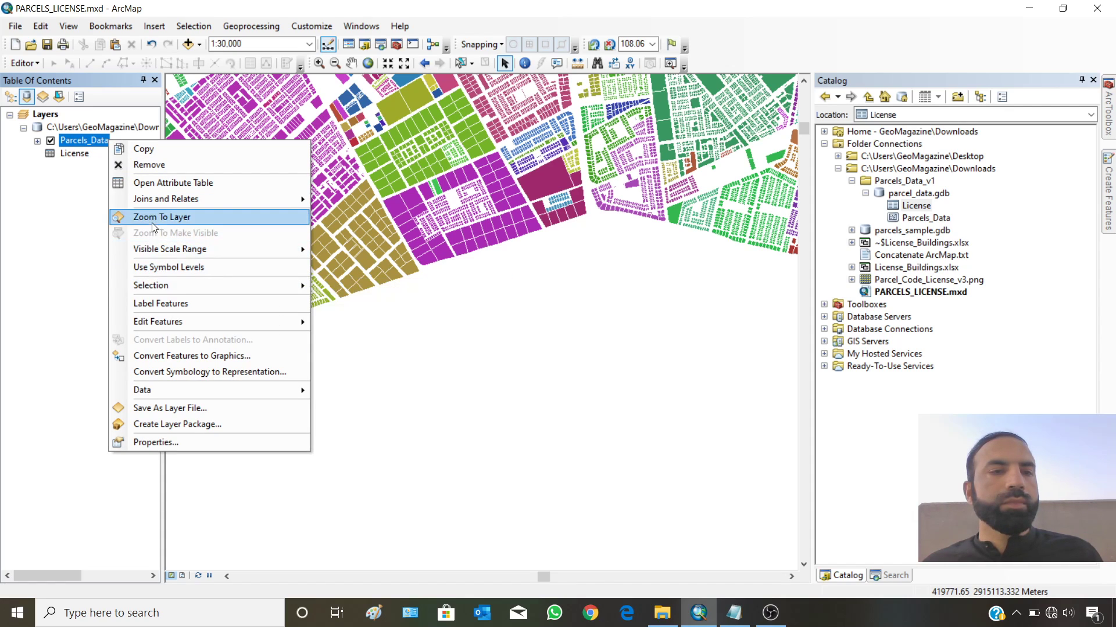
{"action": "mouse_move", "coordinate": [159, 201]}
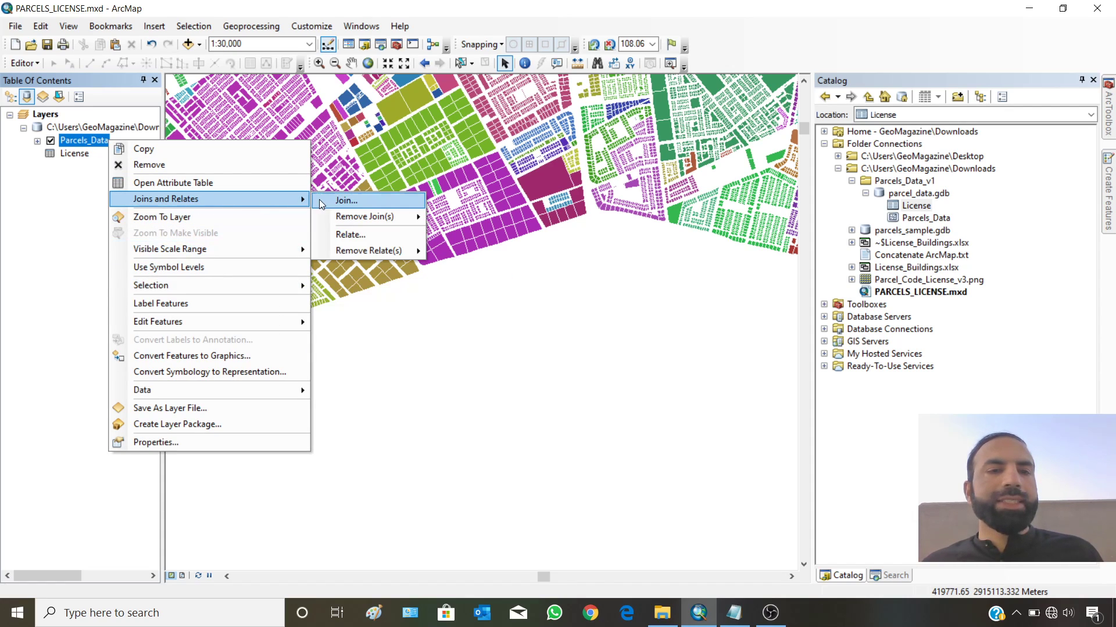
{"action": "left_click", "coordinate": [361, 203]}
{"action": "left_click", "coordinate": [678, 205]}
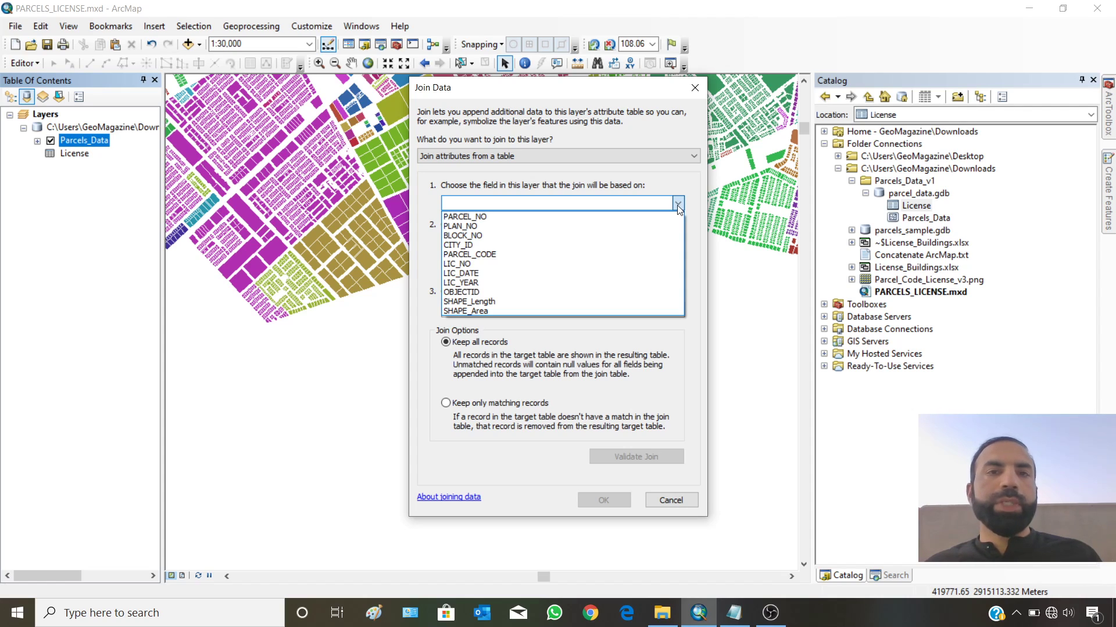
{"action": "left_click", "coordinate": [486, 255]}
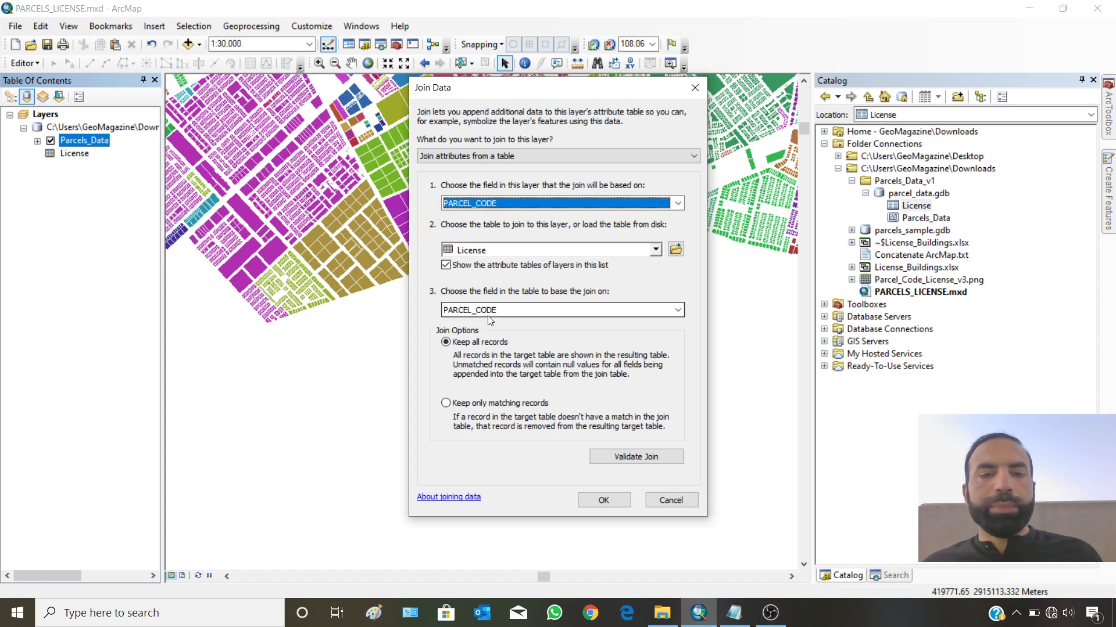
{"action": "left_click", "coordinate": [678, 310]}
{"action": "left_click", "coordinate": [677, 311]}
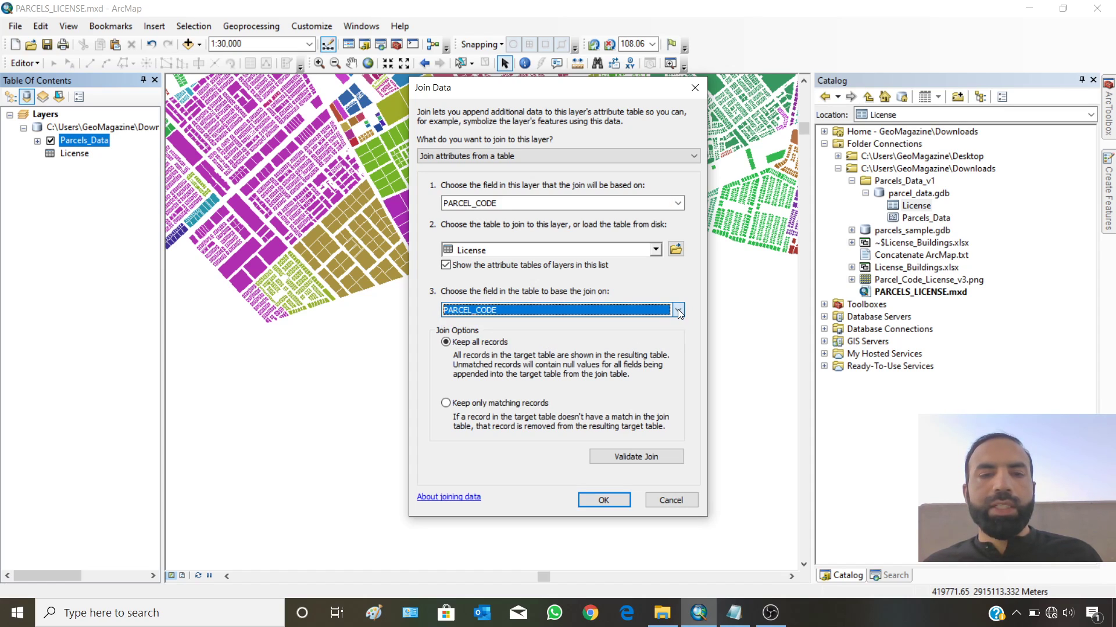
{"action": "left_click", "coordinate": [446, 406]}
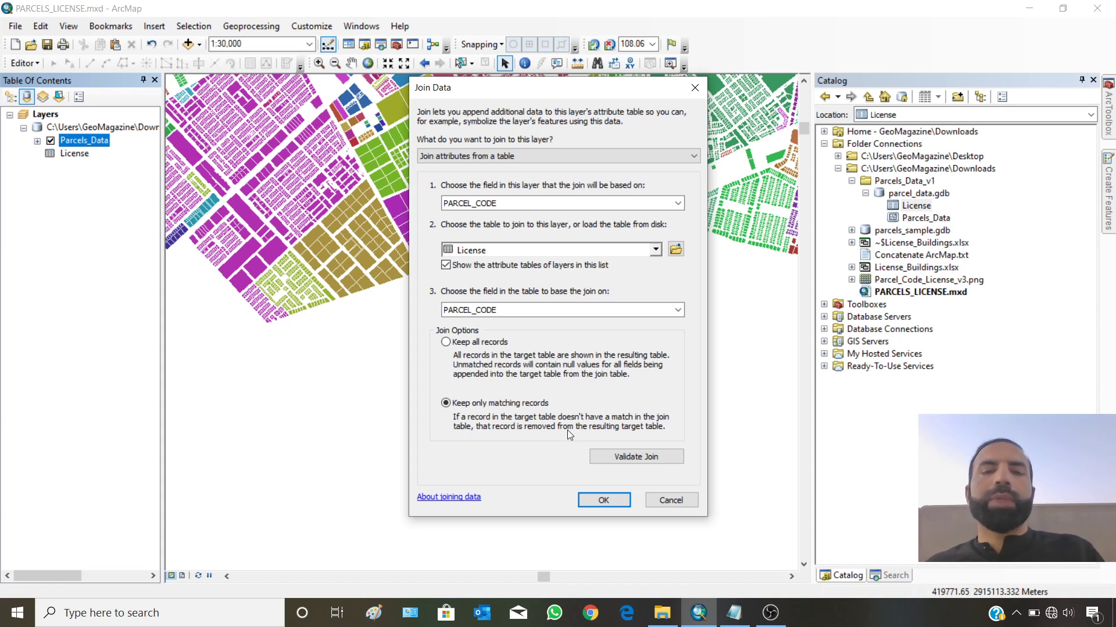
Validate the join, read the matching record counts in the report, and apply the join.
{"action": "left_click", "coordinate": [611, 456]}
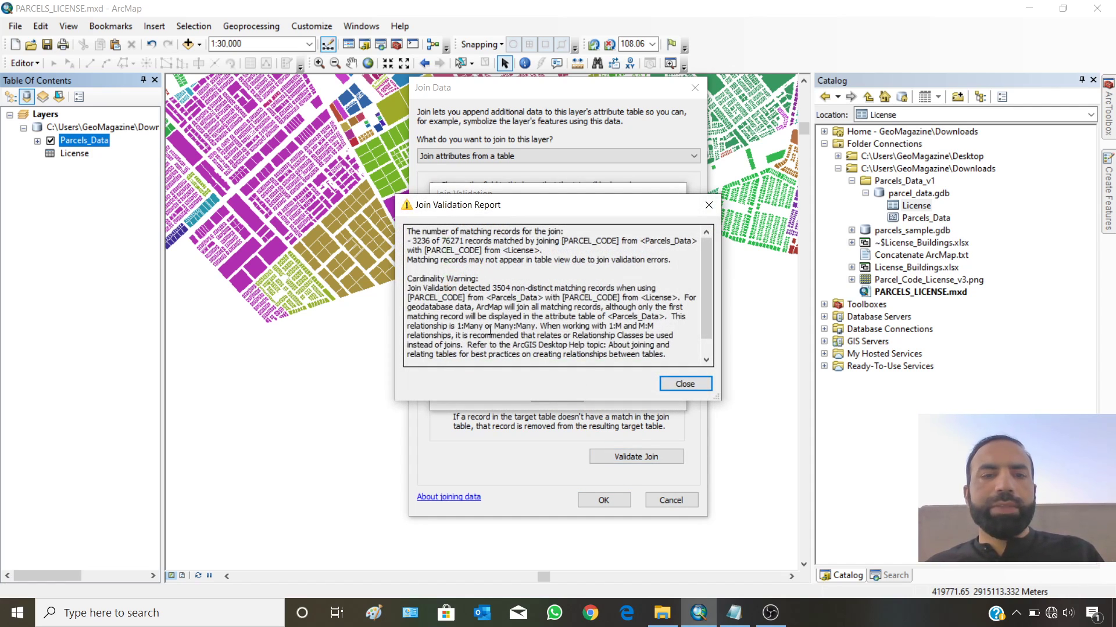
{"action": "left_click_drag", "start_coordinate": [412, 239], "coordinate": [429, 241]}
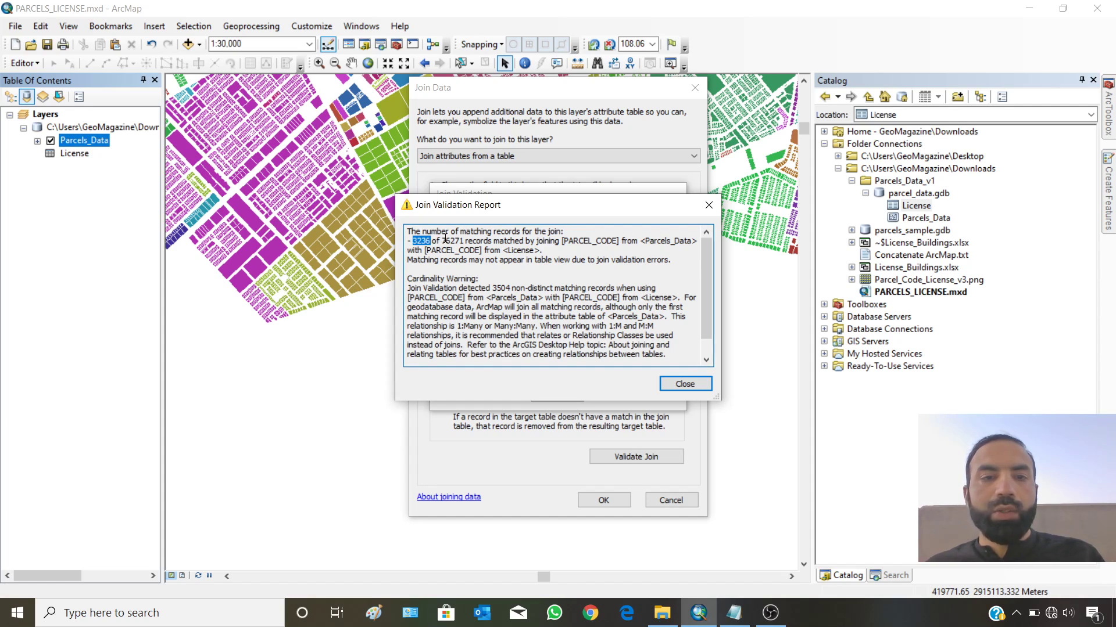
{"action": "left_click_drag", "start_coordinate": [443, 240], "coordinate": [466, 241]}
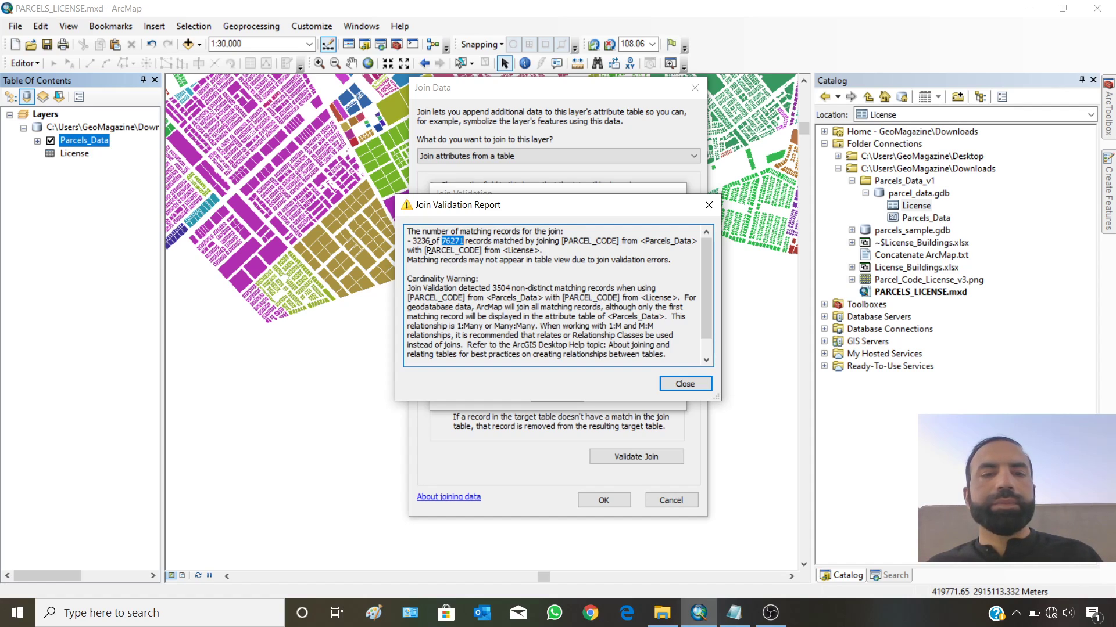
{"action": "left_click_drag", "start_coordinate": [413, 241], "coordinate": [432, 240]}
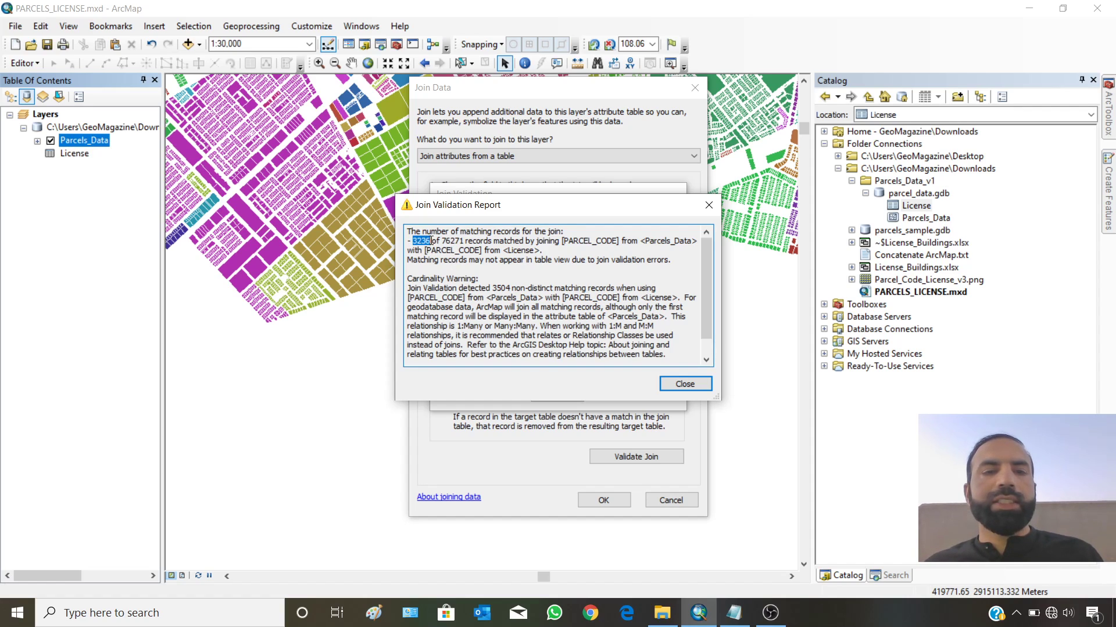
{"action": "left_click", "coordinate": [679, 388]}
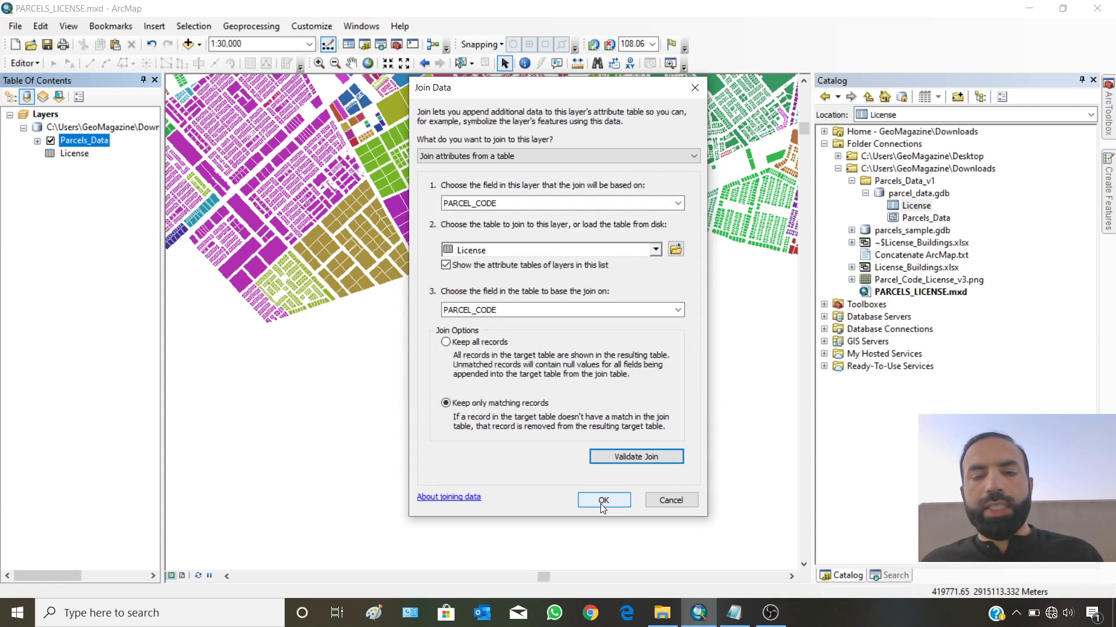
{"action": "left_click", "coordinate": [603, 501]}
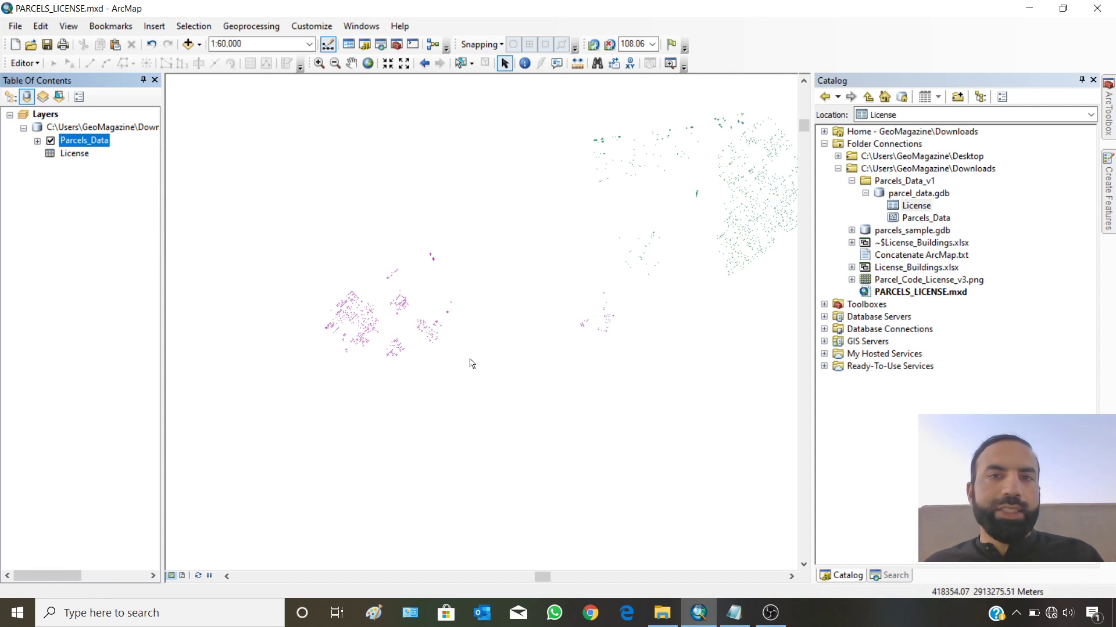
Inspect the joined parcels on the map, open the Parcels_Data attribute table, and auto-hide the Catalog to widen it.
{"action": "scroll", "coordinate": [349, 330], "scroll_direction": "down", "scroll_amount": 5}
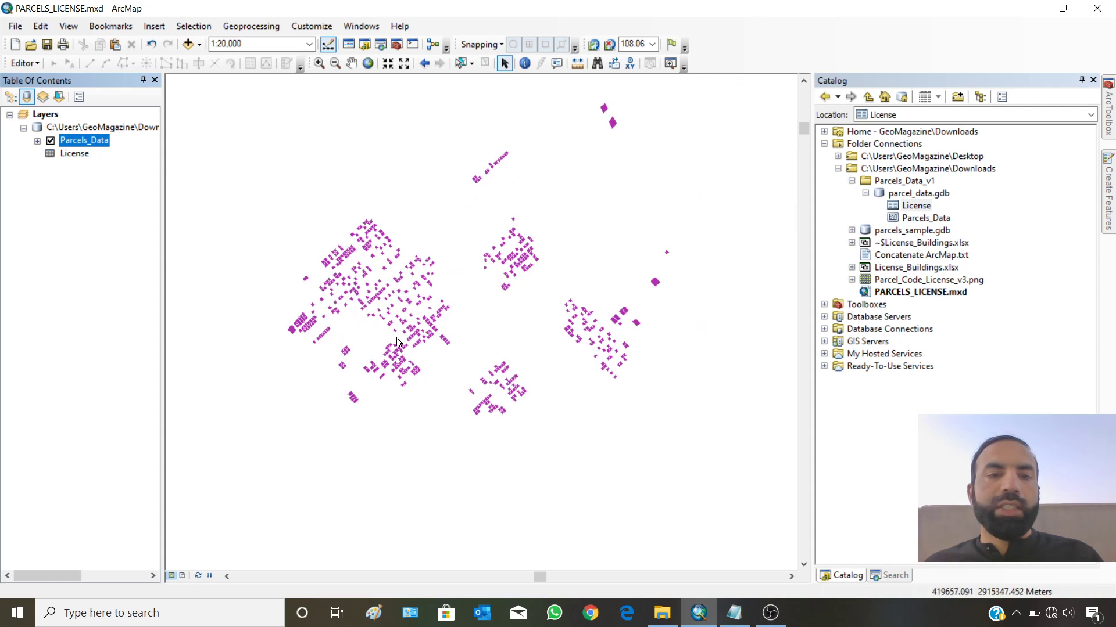
{"action": "scroll", "coordinate": [395, 340], "scroll_direction": "down", "scroll_amount": 5}
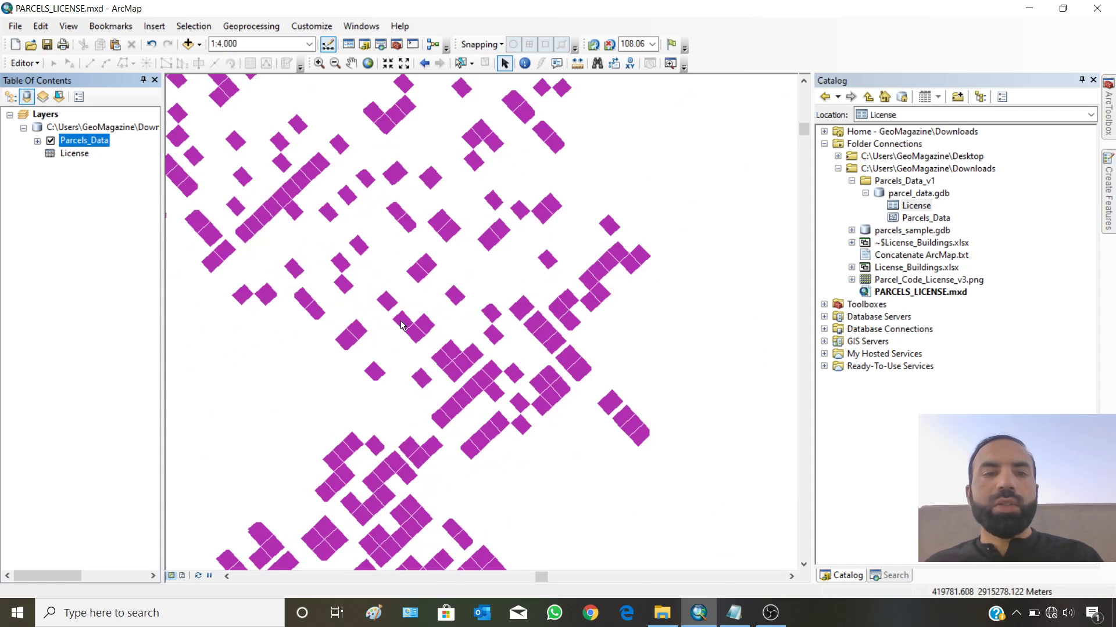
{"action": "right_click", "coordinate": [107, 147]}
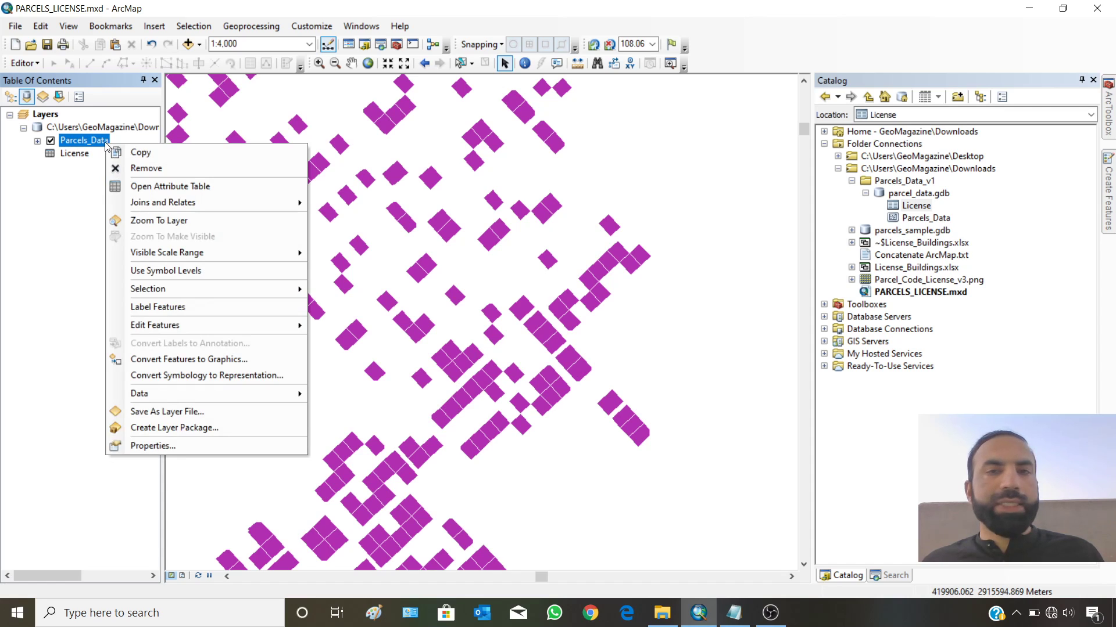
{"action": "left_click", "coordinate": [142, 186]}
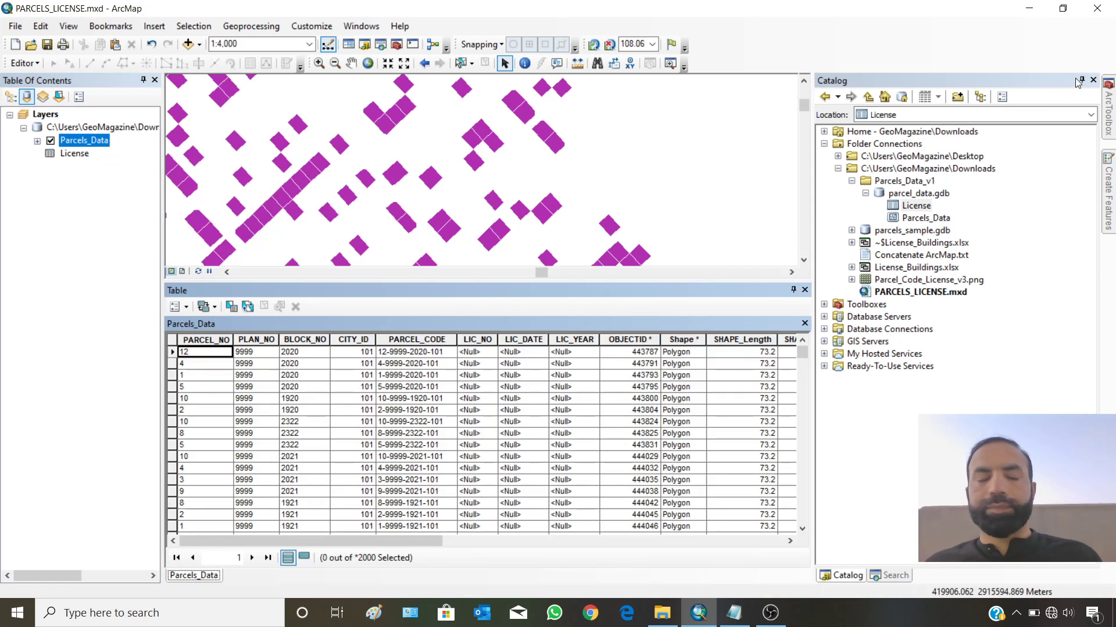
{"action": "left_click", "coordinate": [1081, 80]}
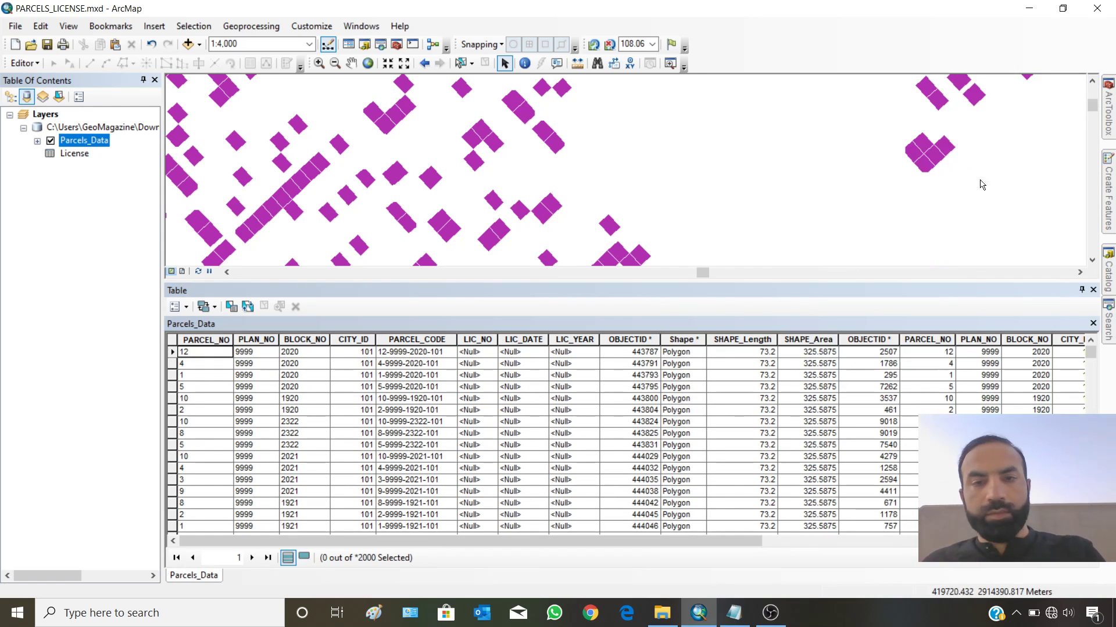
Compare the parcels' own LIC_NO, LIC_DATE and LIC_YEAR columns with the joined License columns in the attribute table.
{"action": "left_click_drag", "start_coordinate": [496, 542], "coordinate": [806, 546]}
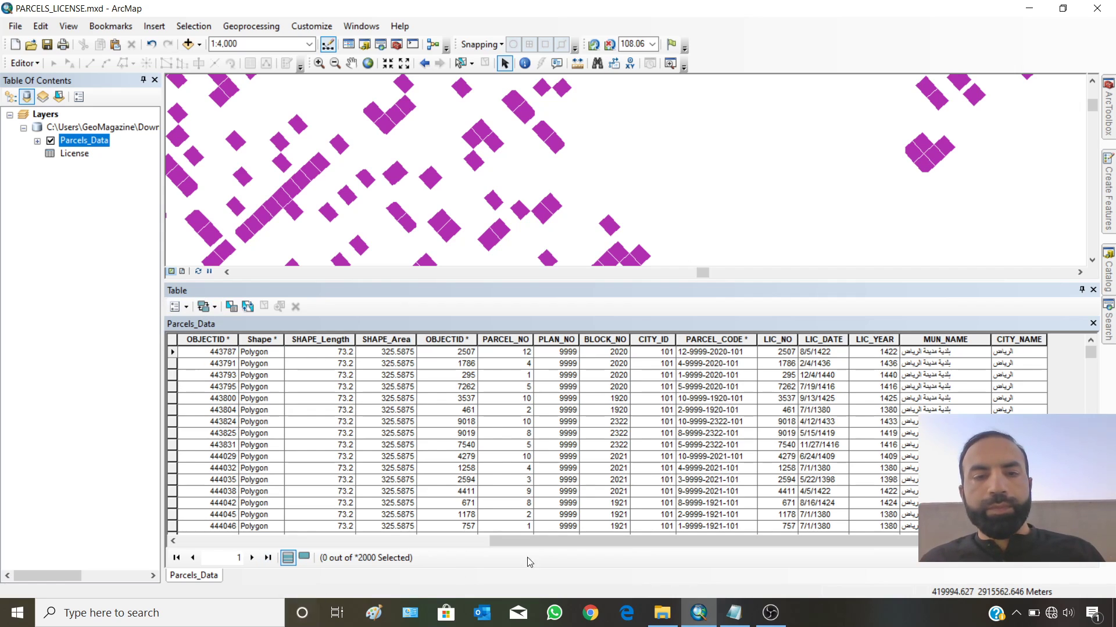
{"action": "left_click_drag", "start_coordinate": [561, 549], "coordinate": [316, 556]}
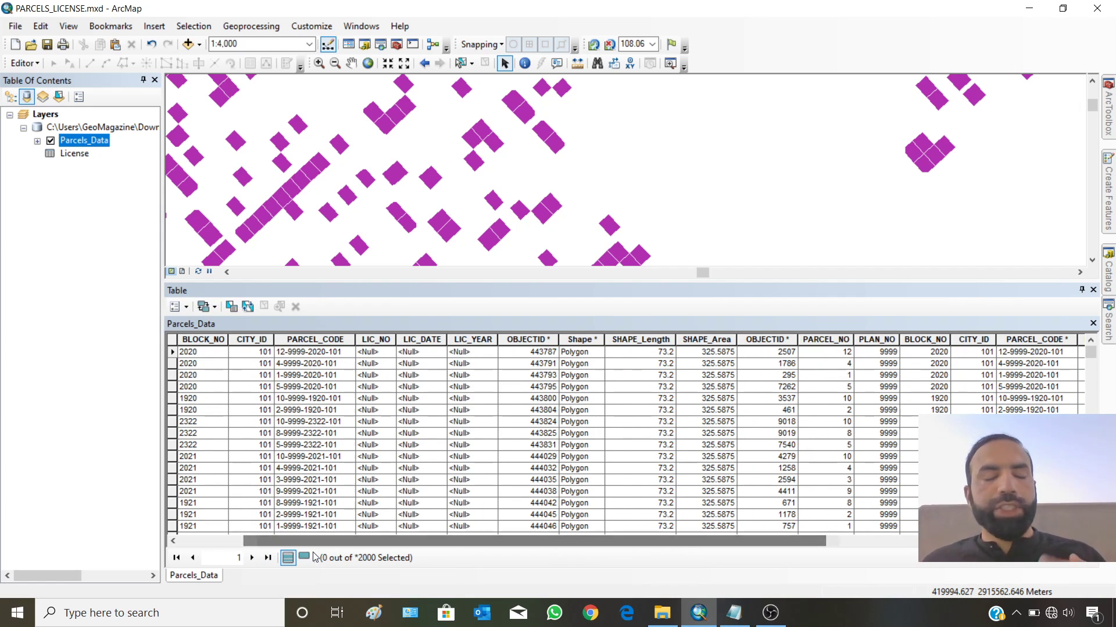
{"action": "left_click_drag", "start_coordinate": [393, 337], "coordinate": [409, 338]}
{"action": "left_click", "coordinate": [381, 340]}
{"action": "left_click_drag", "start_coordinate": [710, 539], "coordinate": [943, 547]}
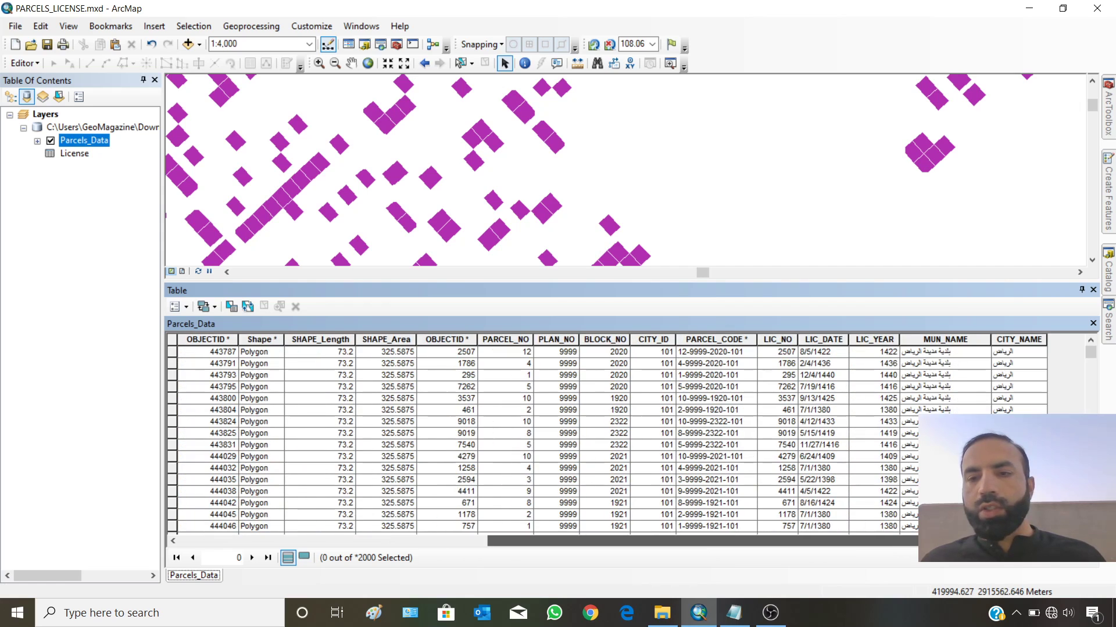
{"action": "left_click", "coordinate": [771, 340]}
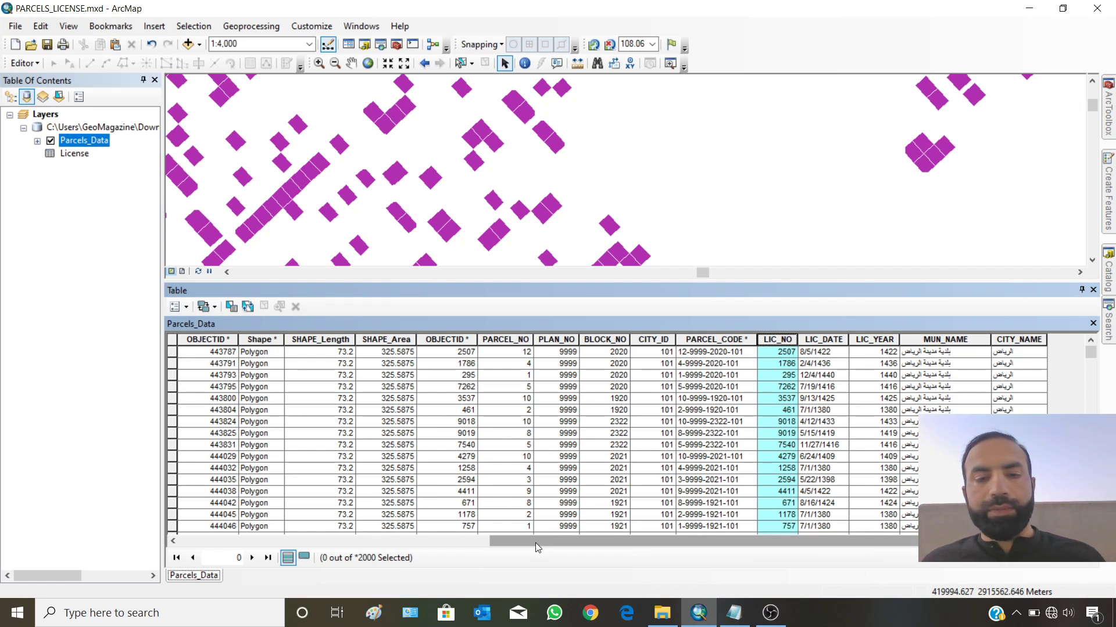
Try to open the Field Calculator for the parcels' own LIC_NO column outside an edit session.
{"action": "left_click_drag", "start_coordinate": [669, 541], "coordinate": [531, 541]}
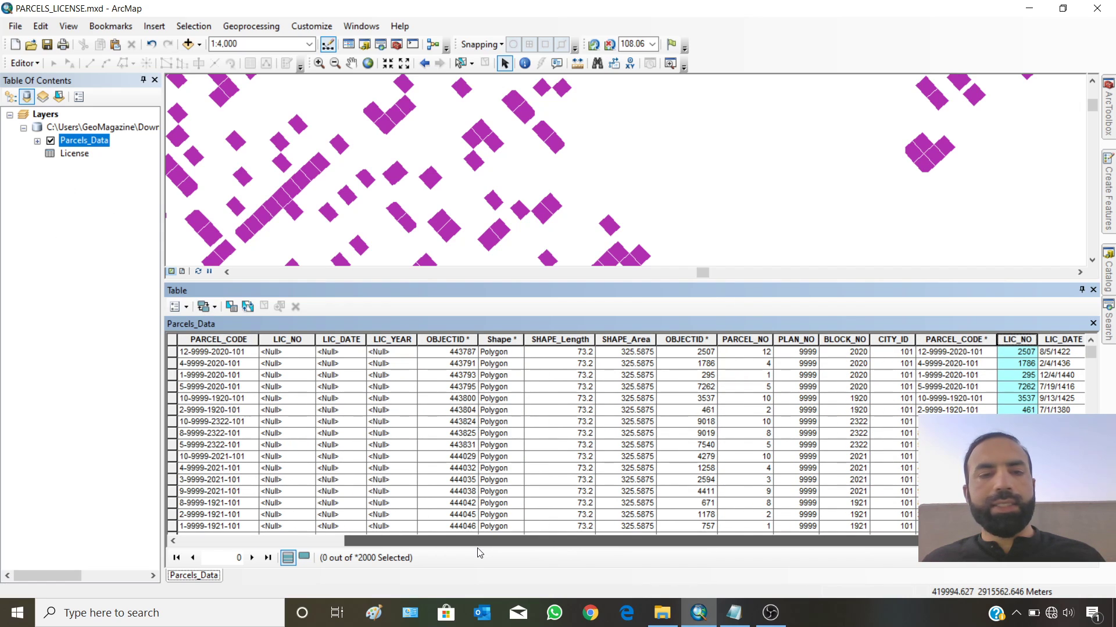
{"action": "left_click", "coordinate": [280, 342]}
{"action": "right_click", "coordinate": [302, 343]}
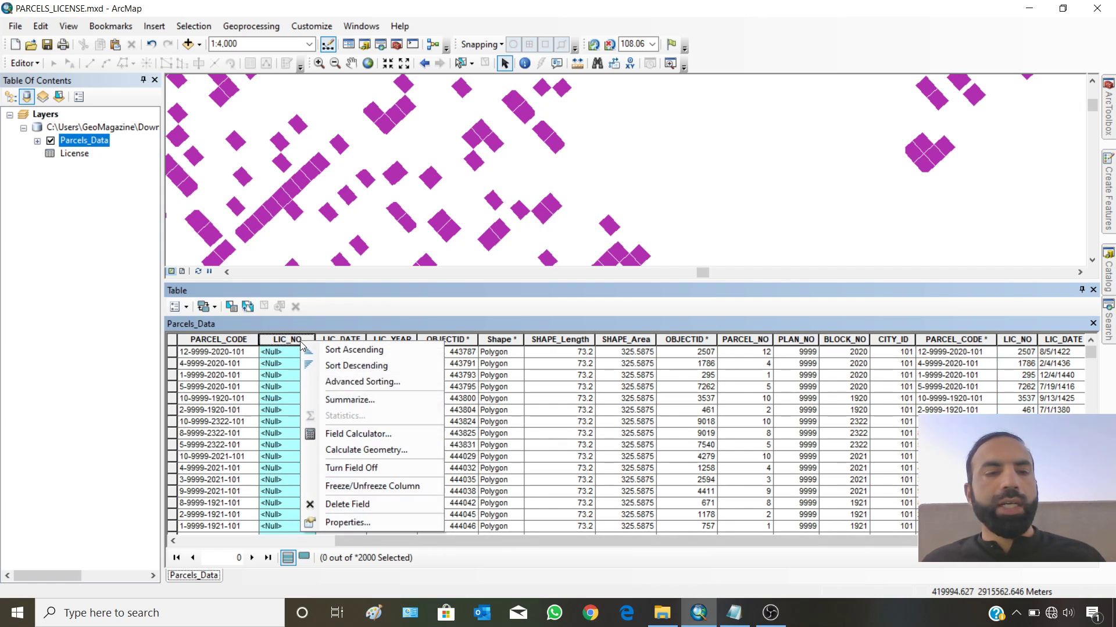
{"action": "left_click", "coordinate": [343, 435]}
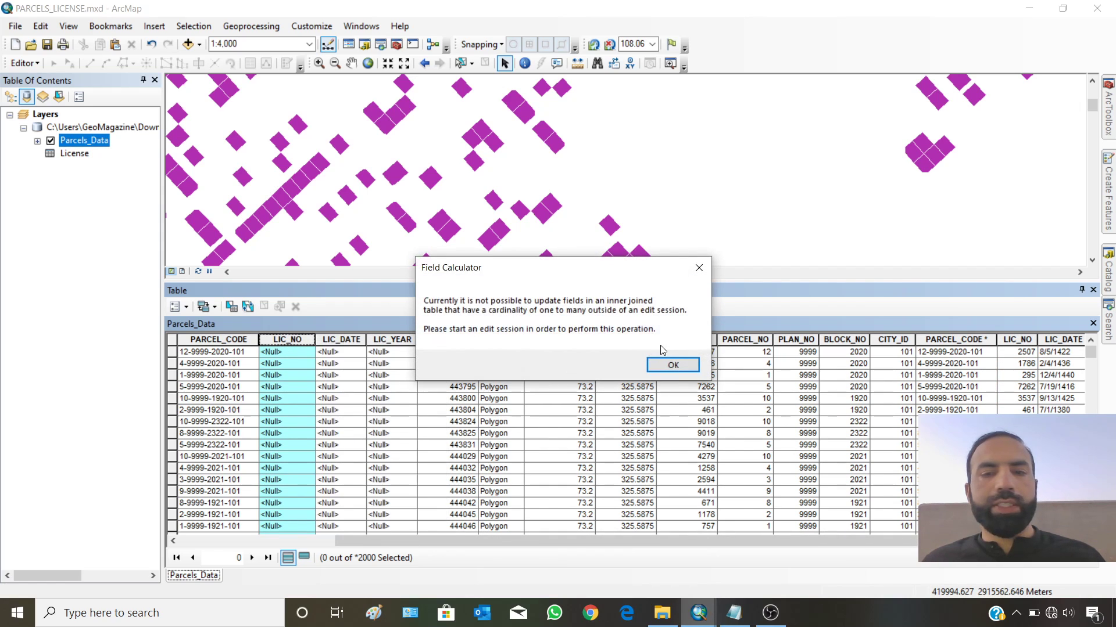
{"action": "left_click", "coordinate": [672, 370]}
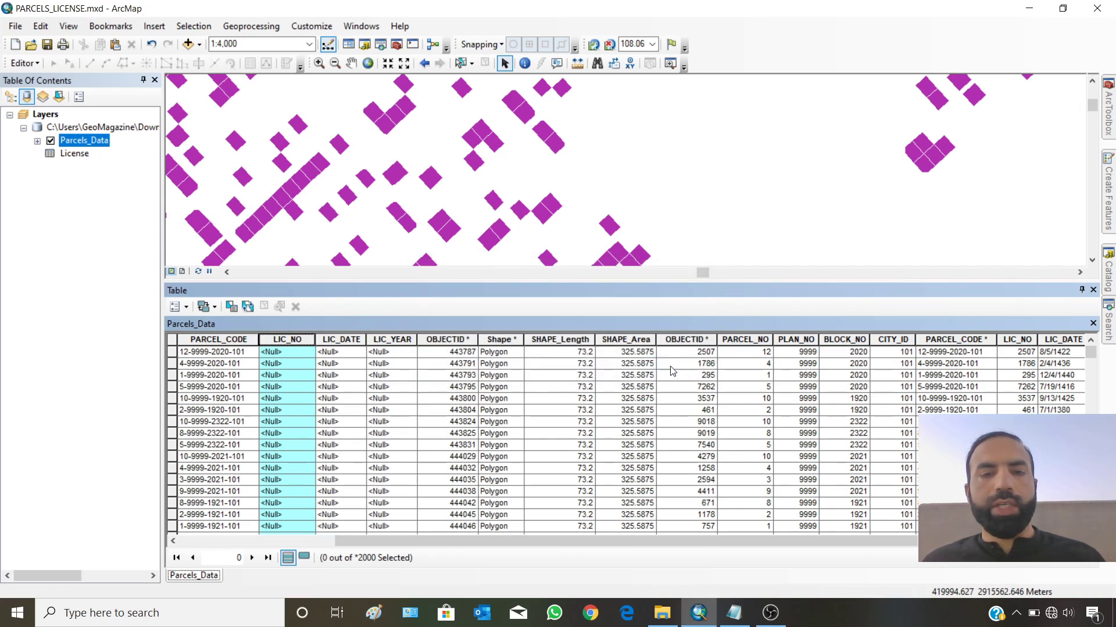
Start an edit session and open the Field Calculator for the parcels' own LIC_NO column.
{"action": "left_click", "coordinate": [24, 62]}
{"action": "left_click", "coordinate": [42, 81]}
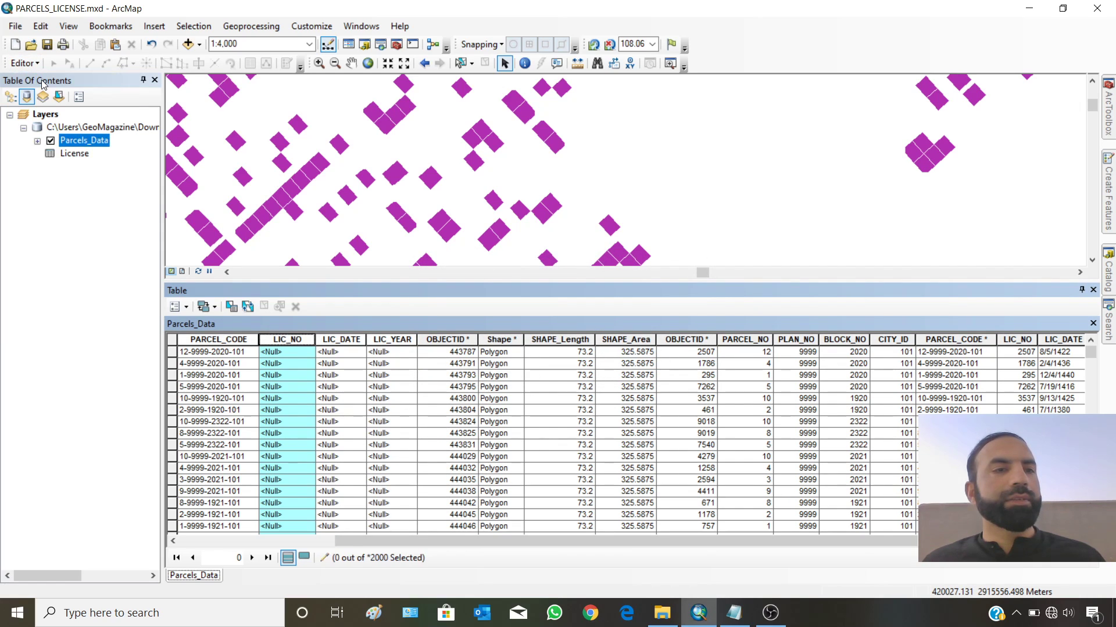
{"action": "right_click", "coordinate": [302, 345]}
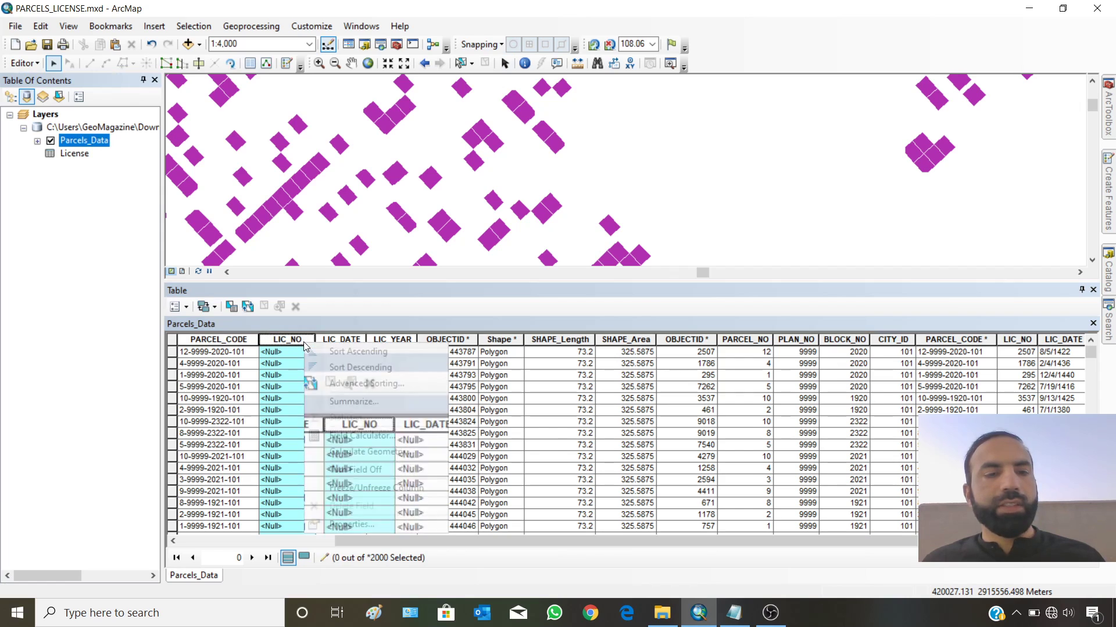
{"action": "left_click", "coordinate": [349, 438]}
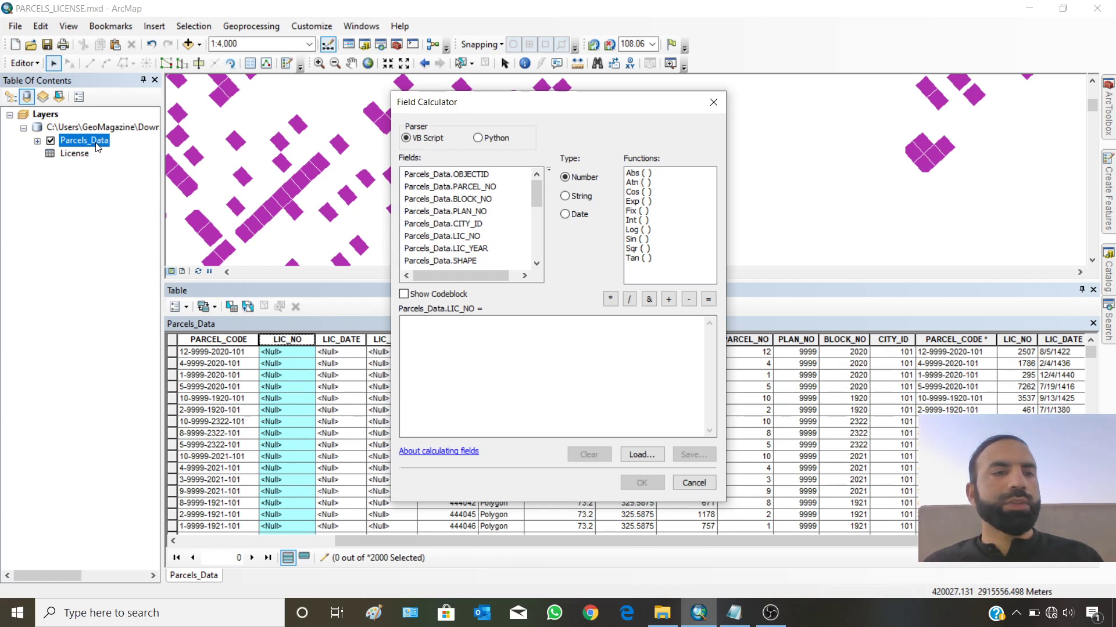
Calculate Parcels_Data.LIC_NO with the expression [License.LIC_NO] from the joined table.
{"action": "left_click", "coordinate": [469, 237]}
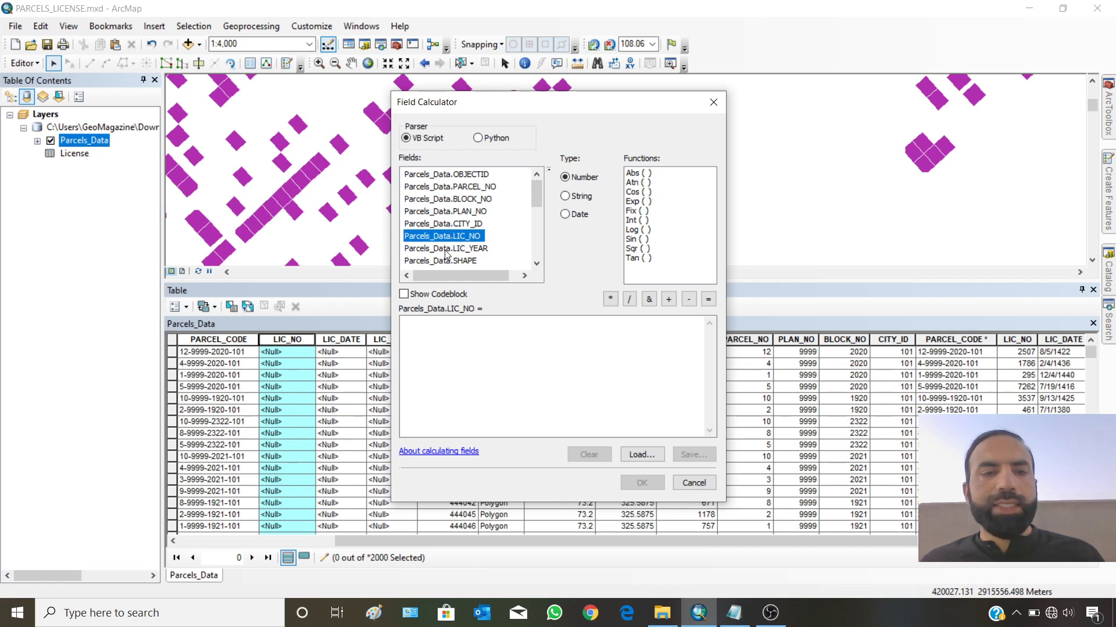
{"action": "left_click_drag", "start_coordinate": [539, 190], "coordinate": [535, 224]}
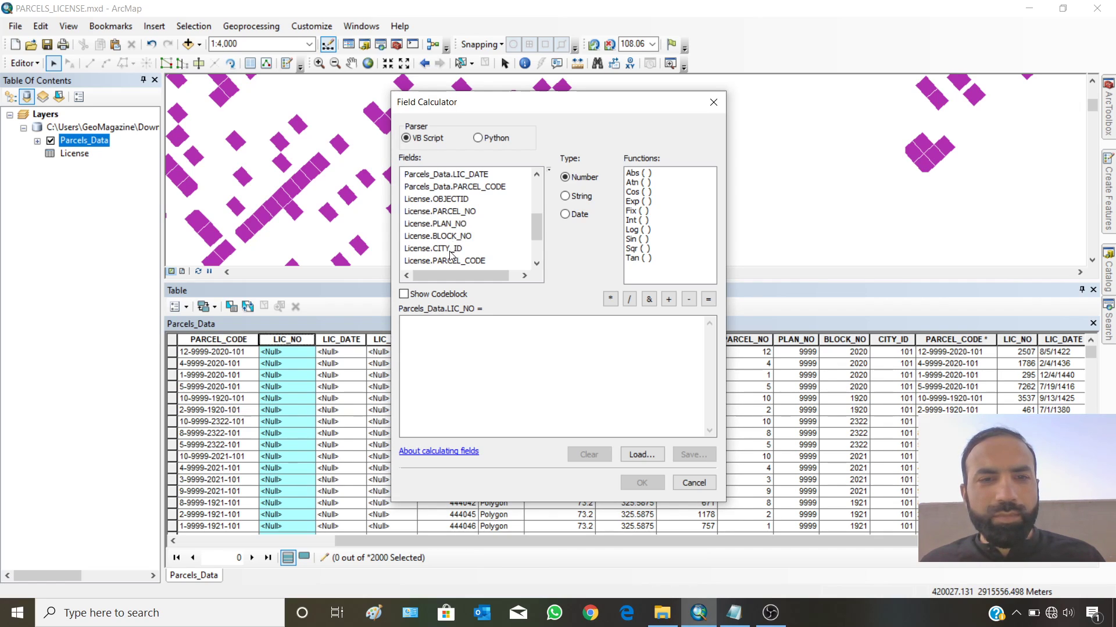
{"action": "left_click_drag", "start_coordinate": [533, 229], "coordinate": [534, 239]}
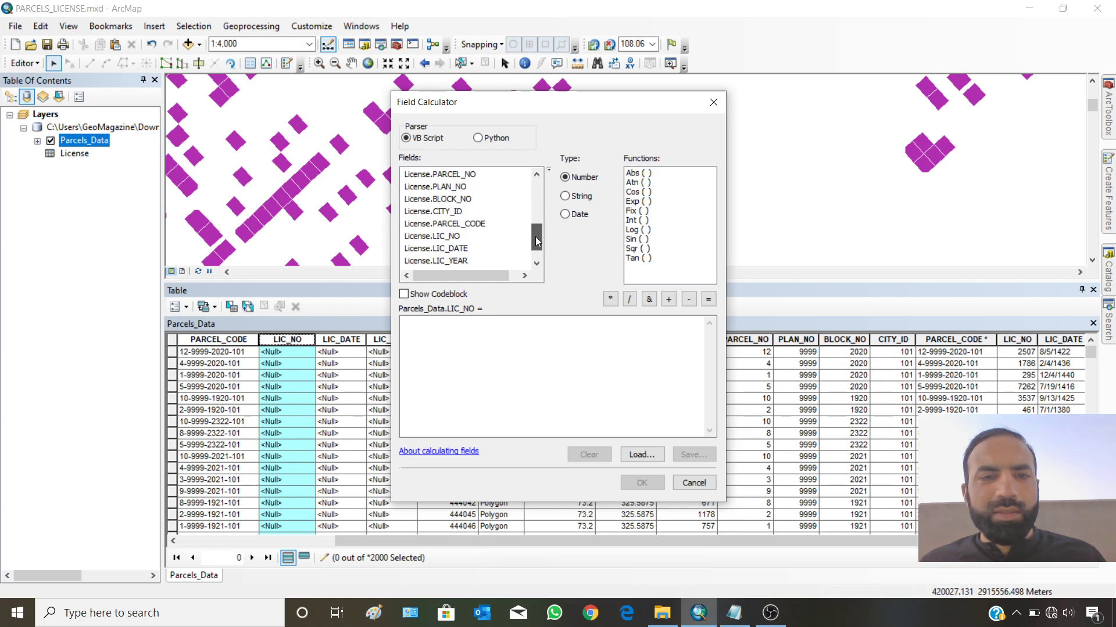
{"action": "double_click", "coordinate": [441, 237]}
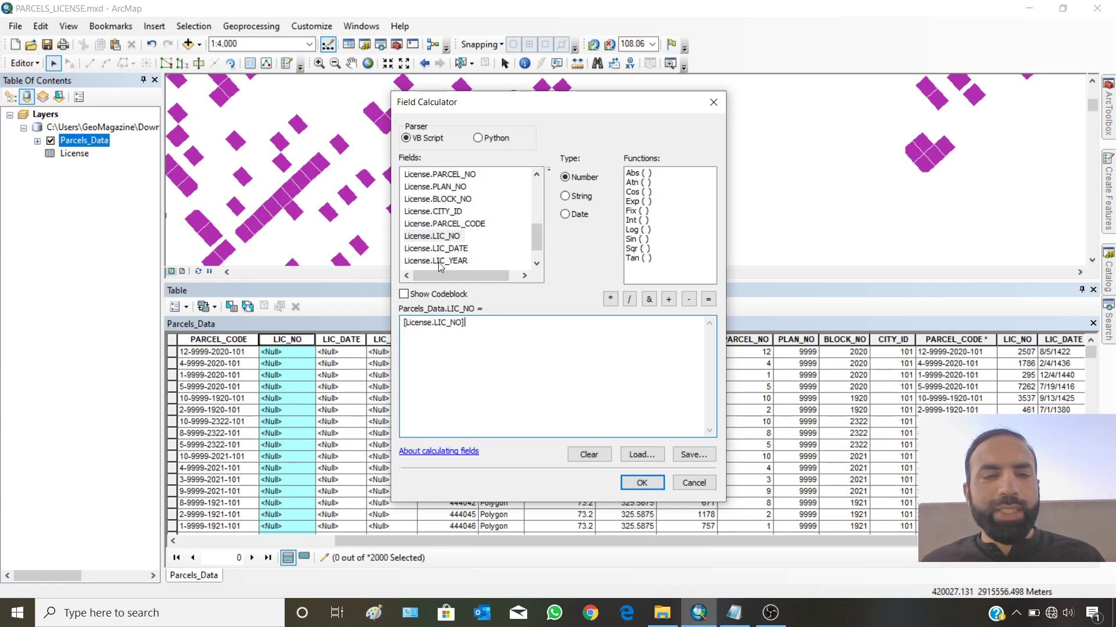
{"action": "left_click_drag", "start_coordinate": [438, 327], "coordinate": [404, 326]}
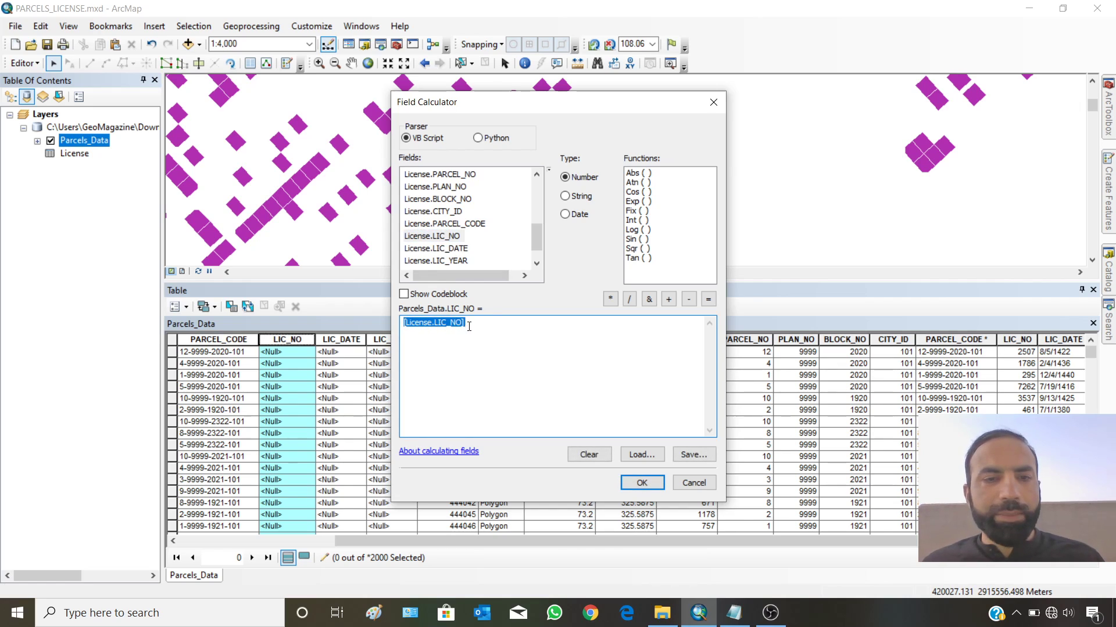
{"action": "left_click", "coordinate": [489, 334]}
{"action": "left_click", "coordinate": [634, 482]}
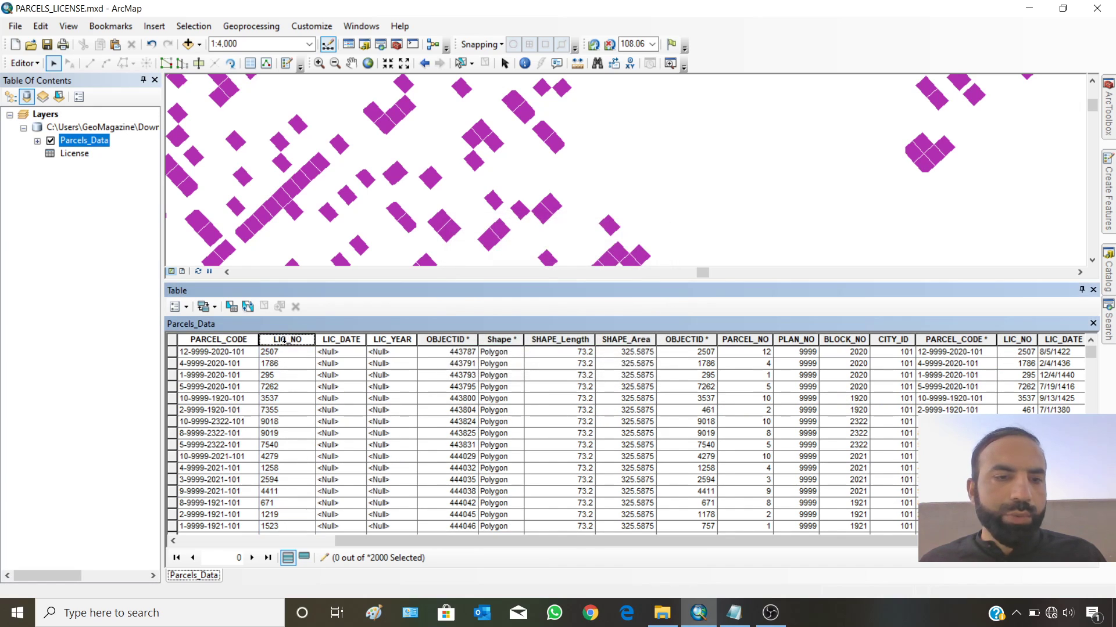
Calculate the parcels' own LIC_DATE field with the expression [License.LIC_DATE] in the Field Calculator.
{"action": "left_click", "coordinate": [337, 340]}
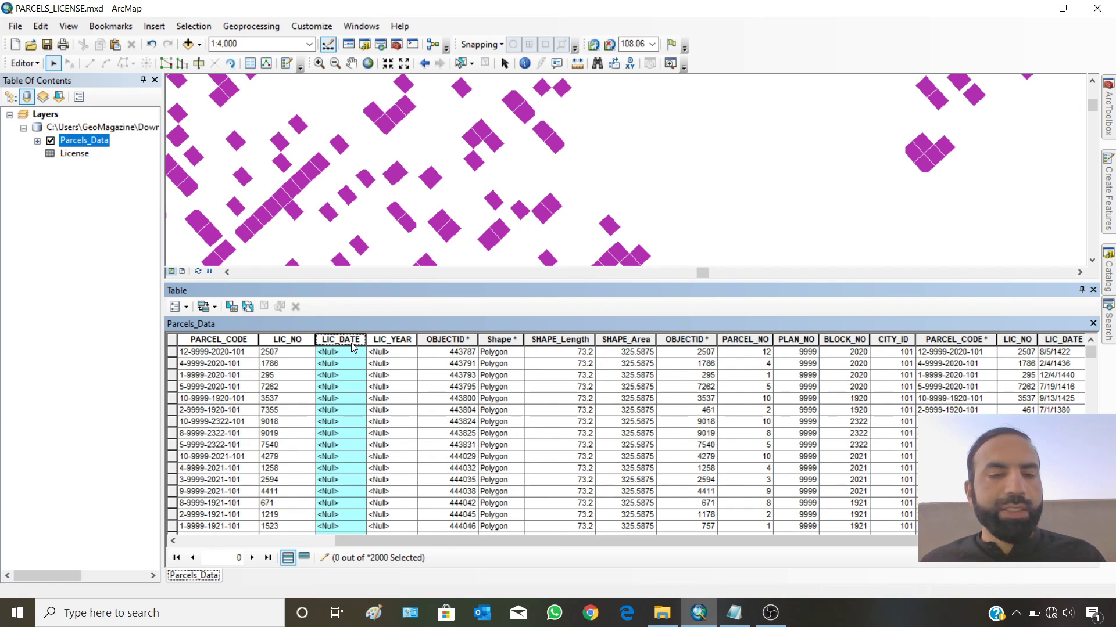
{"action": "right_click", "coordinate": [353, 347]}
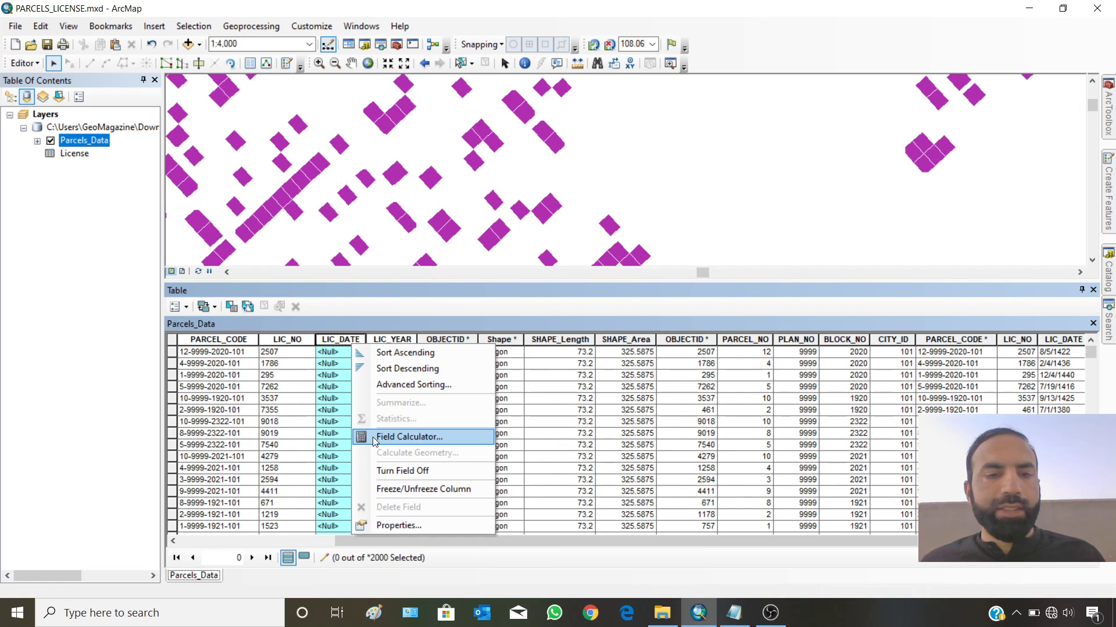
{"action": "left_click", "coordinate": [407, 437]}
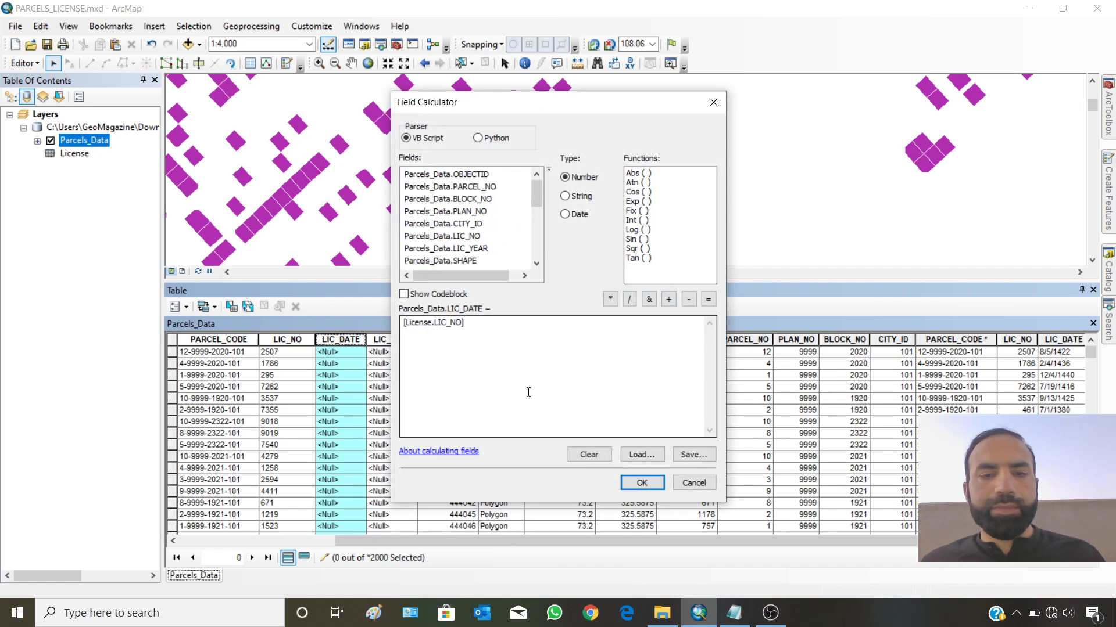
{"action": "left_click", "coordinate": [589, 454]}
{"action": "left_click", "coordinate": [538, 209]}
{"action": "left_click_drag", "start_coordinate": [539, 224], "coordinate": [538, 244]}
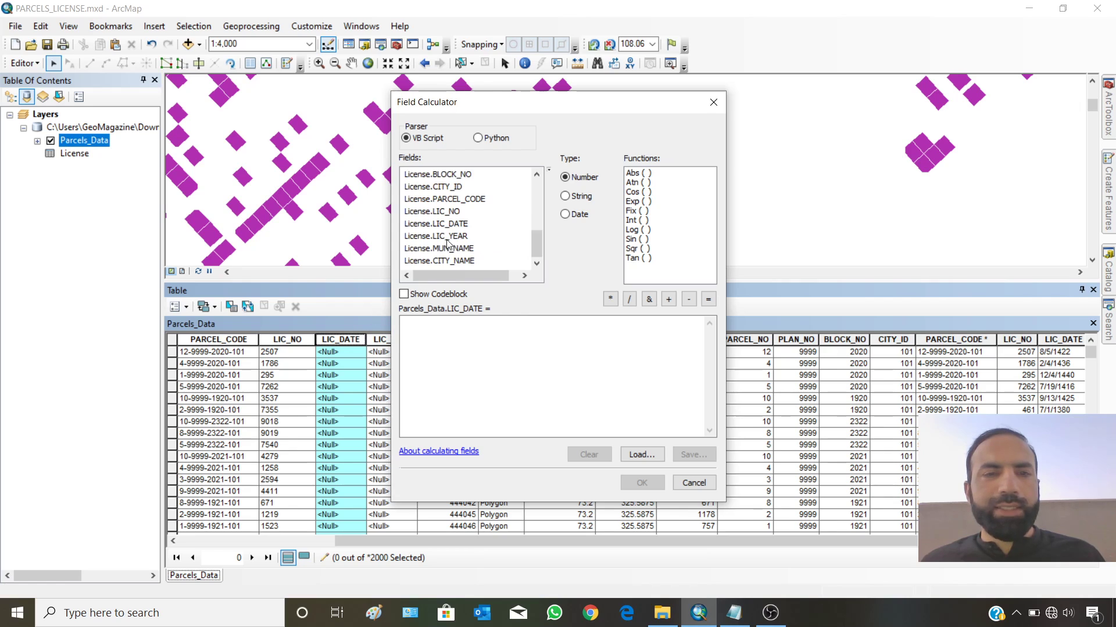
{"action": "double_click", "coordinate": [431, 224]}
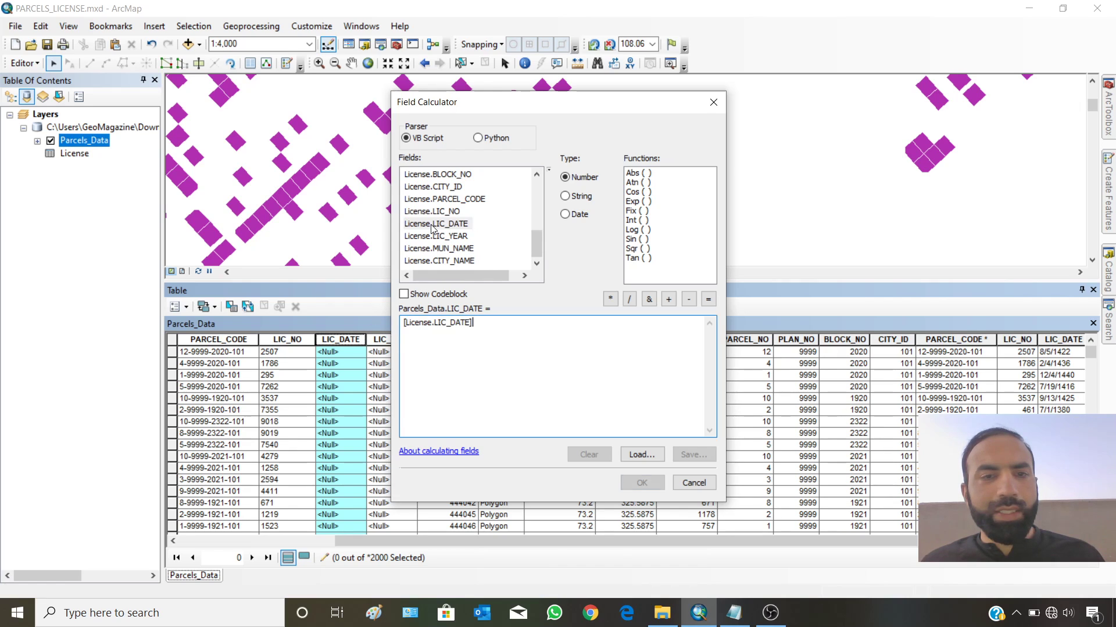
{"action": "left_click", "coordinate": [632, 475]}
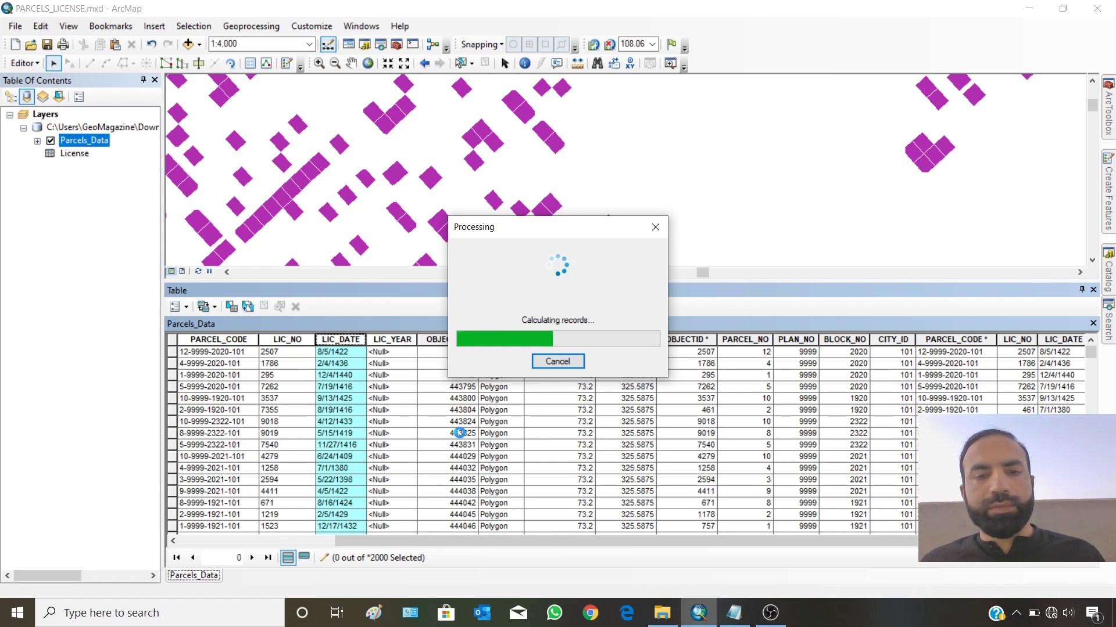
Calculate the parcels' own LIC_YEAR field with the expression [License.LIC_YEAR] in the Field Calculator.
{"action": "left_click", "coordinate": [395, 340]}
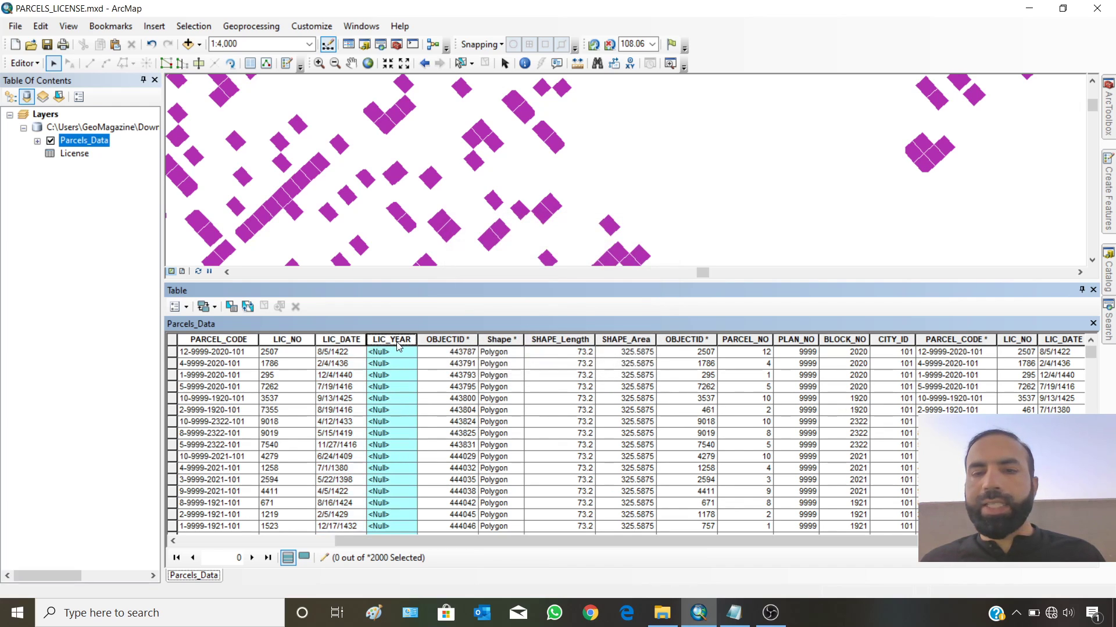
{"action": "right_click", "coordinate": [399, 346]}
{"action": "left_click", "coordinate": [419, 433]}
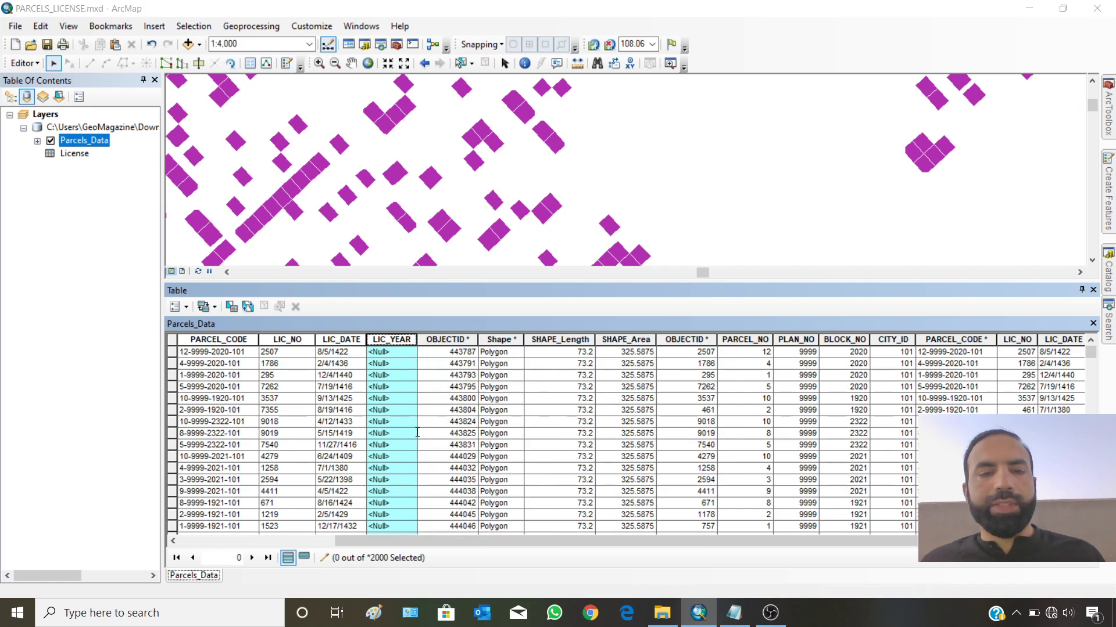
{"action": "left_click", "coordinate": [588, 454]}
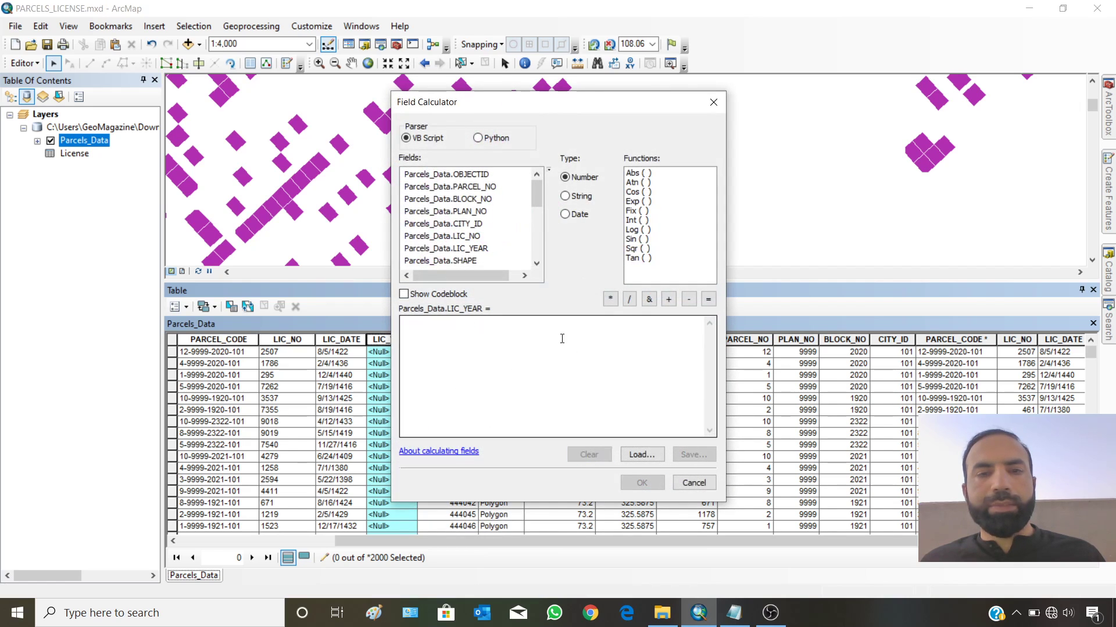
{"action": "left_click_drag", "start_coordinate": [572, 100], "coordinate": [638, 101]}
{"action": "left_click_drag", "start_coordinate": [602, 201], "coordinate": [601, 262]}
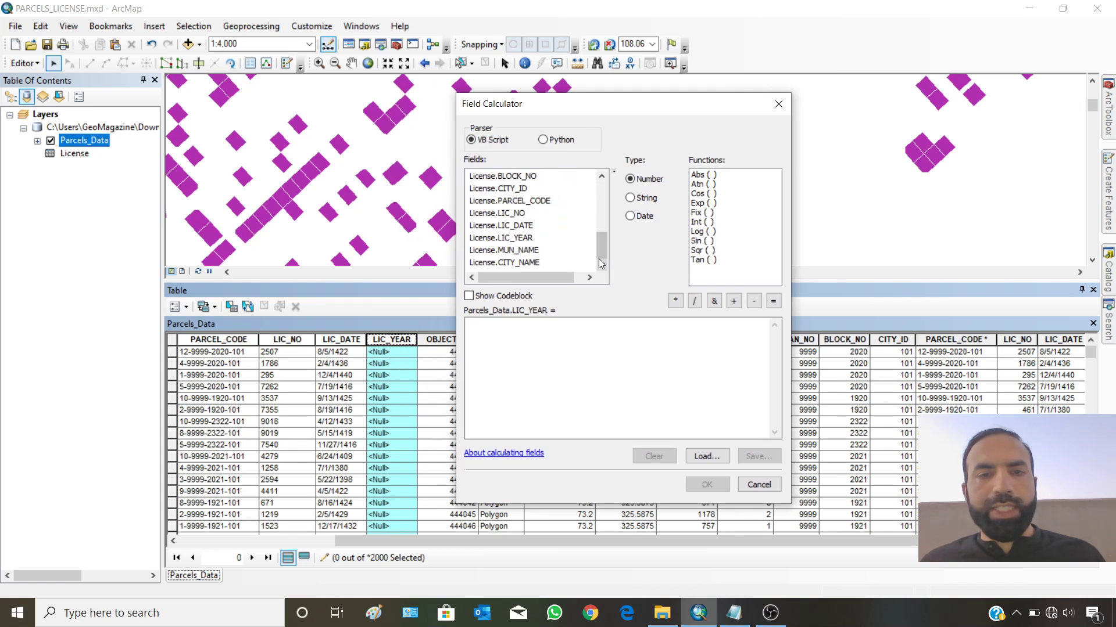
{"action": "double_click", "coordinate": [507, 239]}
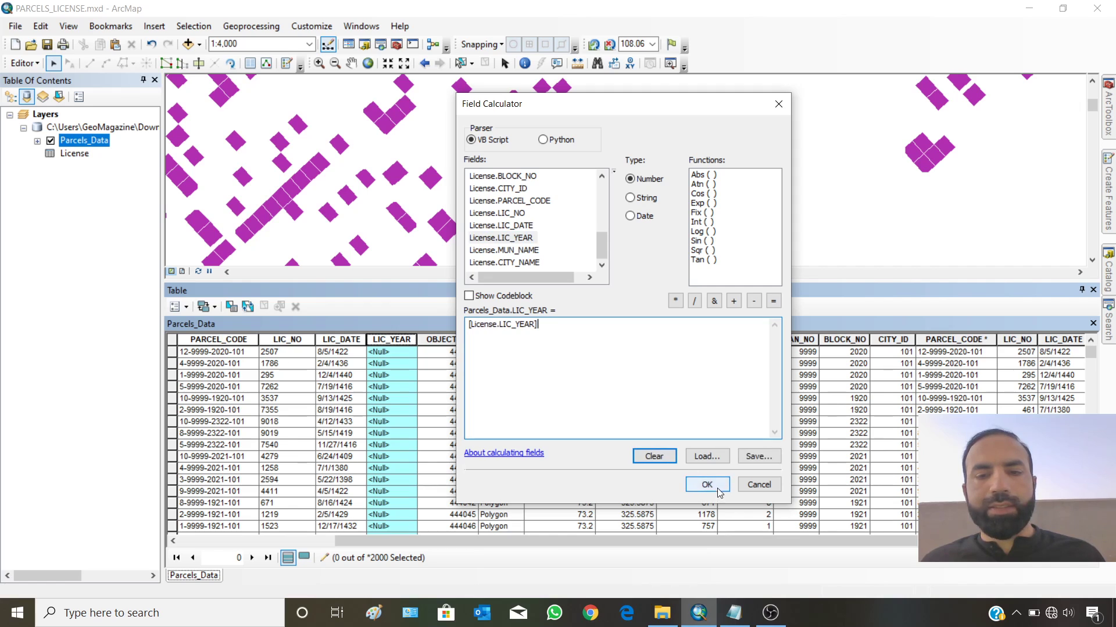
{"action": "left_click", "coordinate": [718, 490]}
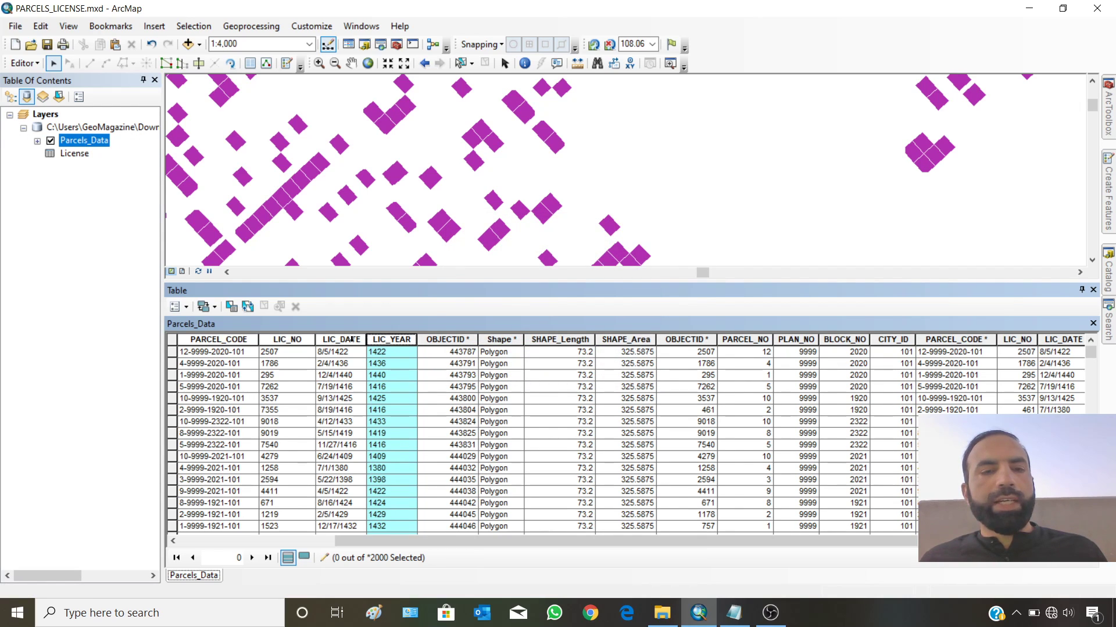
Compare the filled license columns with the joined License columns, save the edits and stop the edit session.
{"action": "left_click_drag", "start_coordinate": [286, 338], "coordinate": [382, 341]}
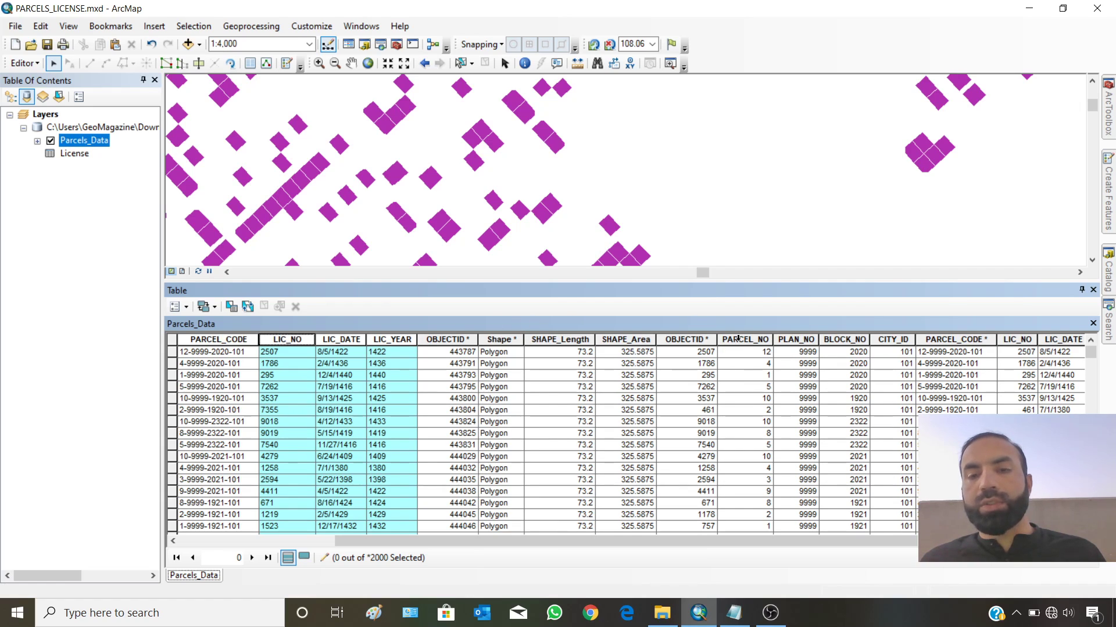
{"action": "left_click_drag", "start_coordinate": [744, 339], "coordinate": [1077, 340]}
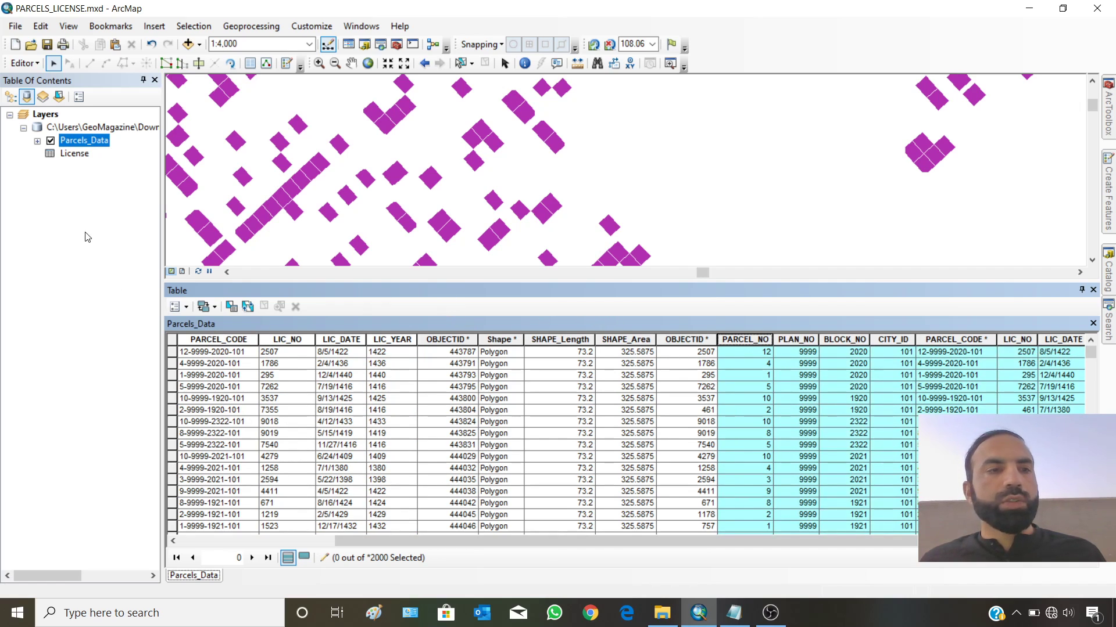
{"action": "left_click", "coordinate": [24, 63]}
{"action": "left_click", "coordinate": [42, 114]}
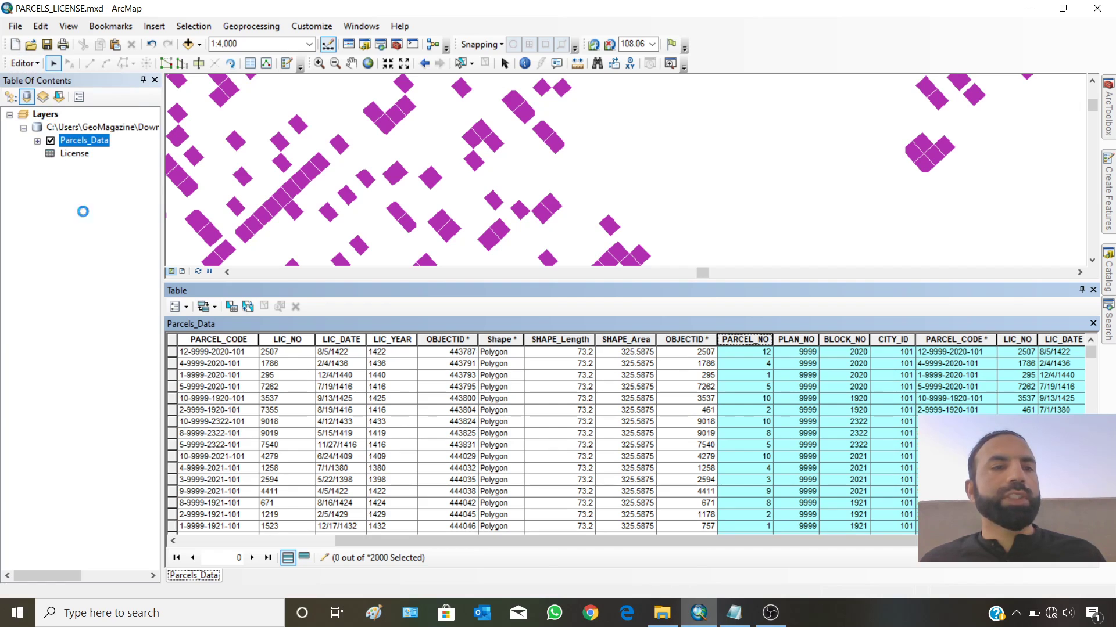
{"action": "left_click", "coordinate": [24, 62]}
{"action": "left_click", "coordinate": [44, 92]}
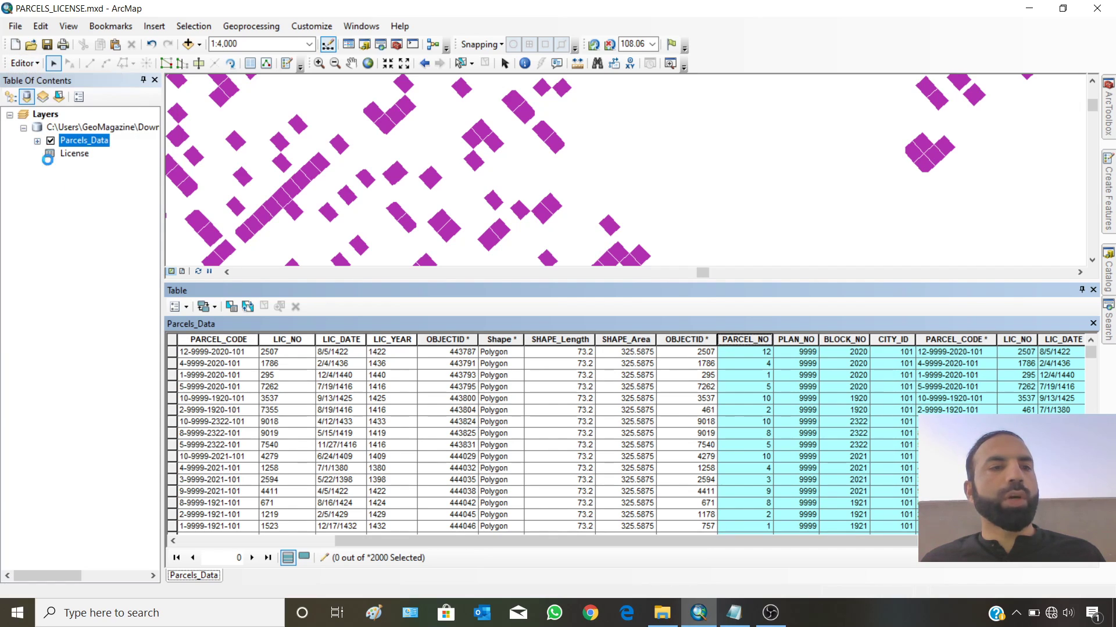
{"action": "left_click", "coordinate": [168, 326]}
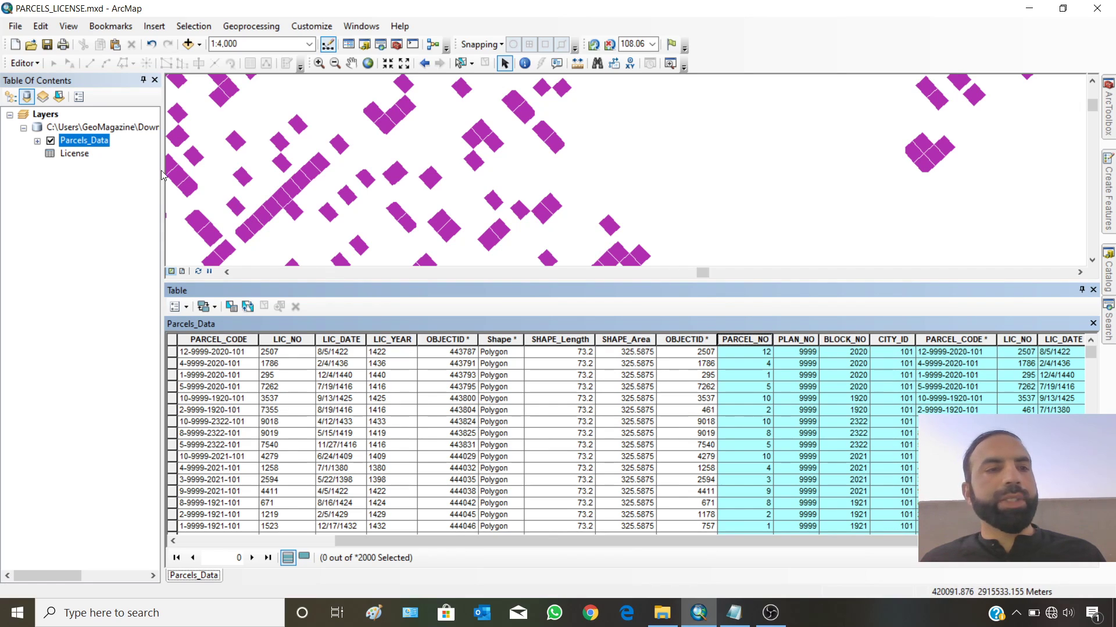
Remove all joins from the Parcels_Data layer.
{"action": "right_click", "coordinate": [102, 143]}
{"action": "mouse_move", "coordinate": [156, 200]}
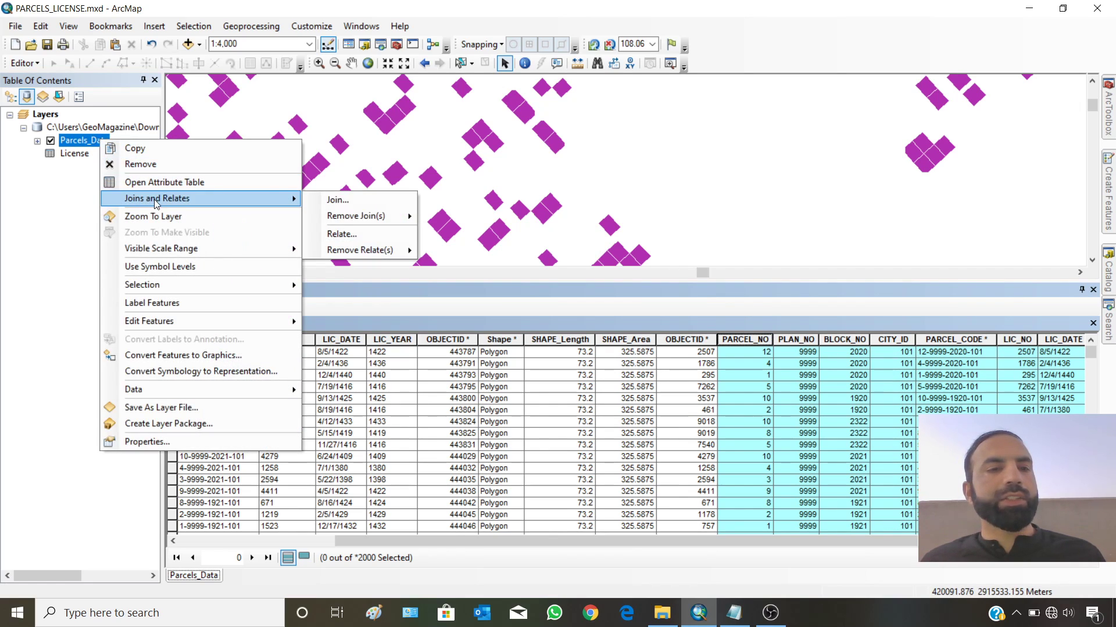
{"action": "mouse_move", "coordinate": [362, 221]}
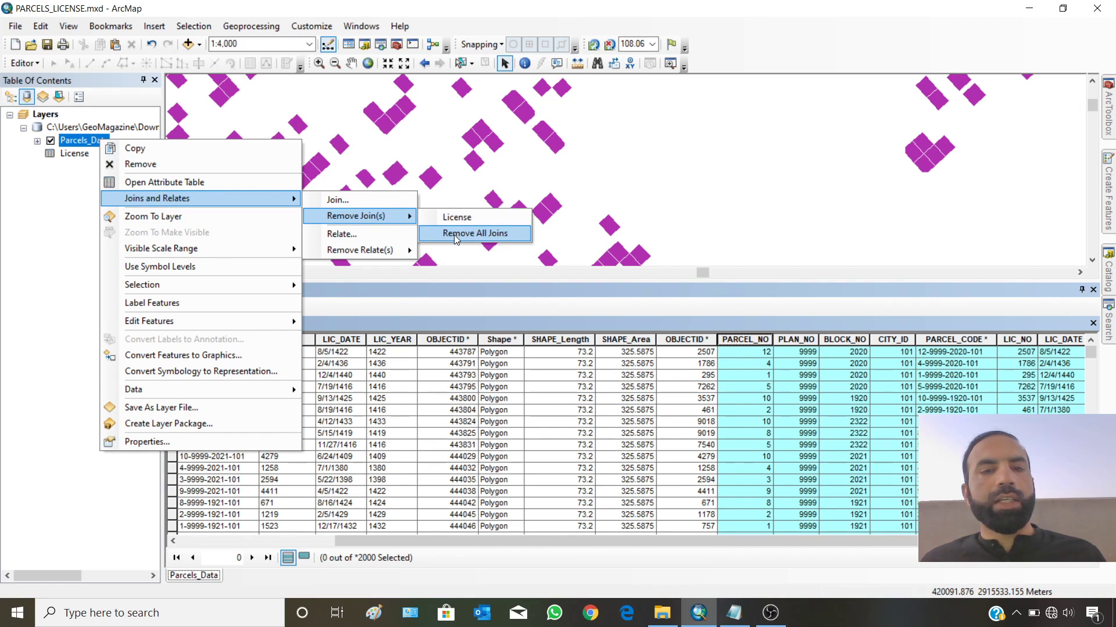
{"action": "left_click", "coordinate": [474, 233]}
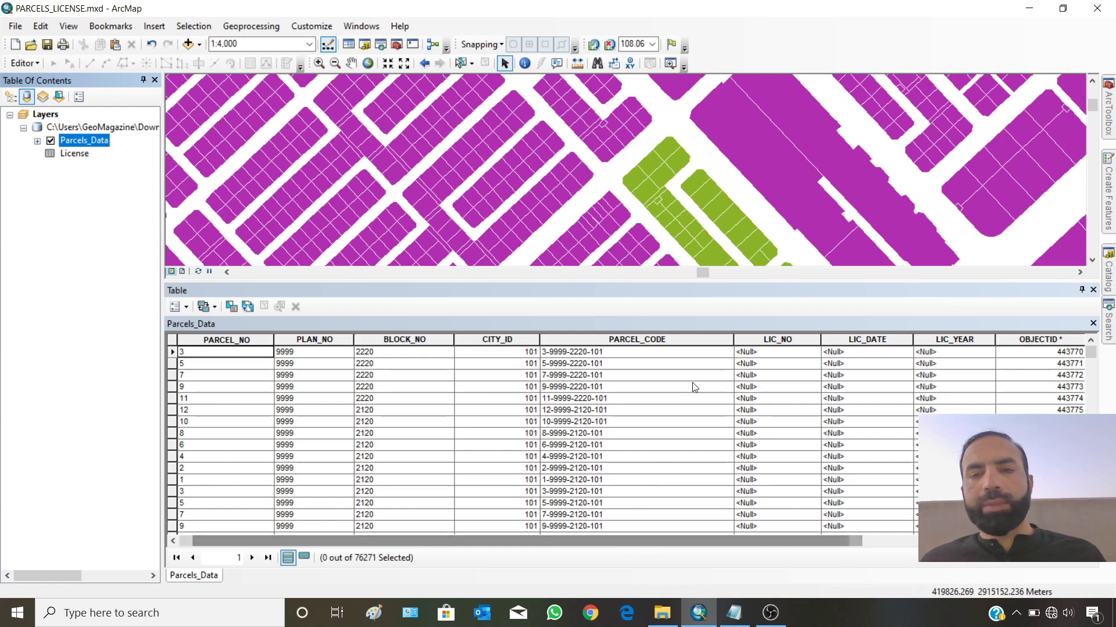
Narrow the PARCEL_CODE column and sort the parcel table by LIC_NO in ascending order to inspect the filled records.
{"action": "left_click_drag", "start_coordinate": [734, 338], "coordinate": [649, 349]}
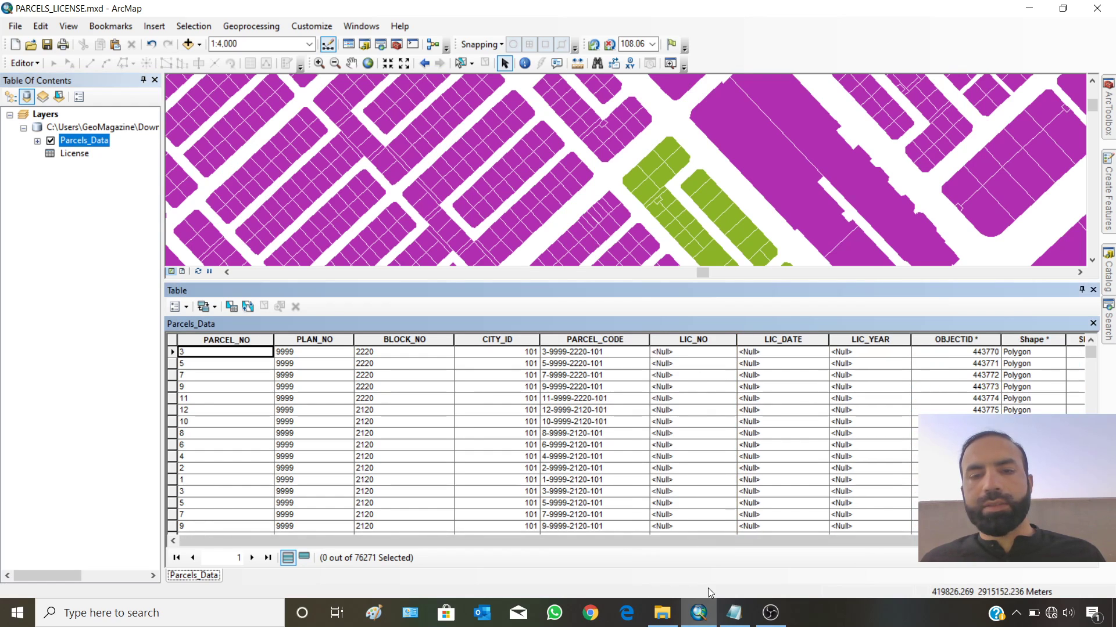
{"action": "left_click_drag", "start_coordinate": [640, 545], "coordinate": [748, 546]}
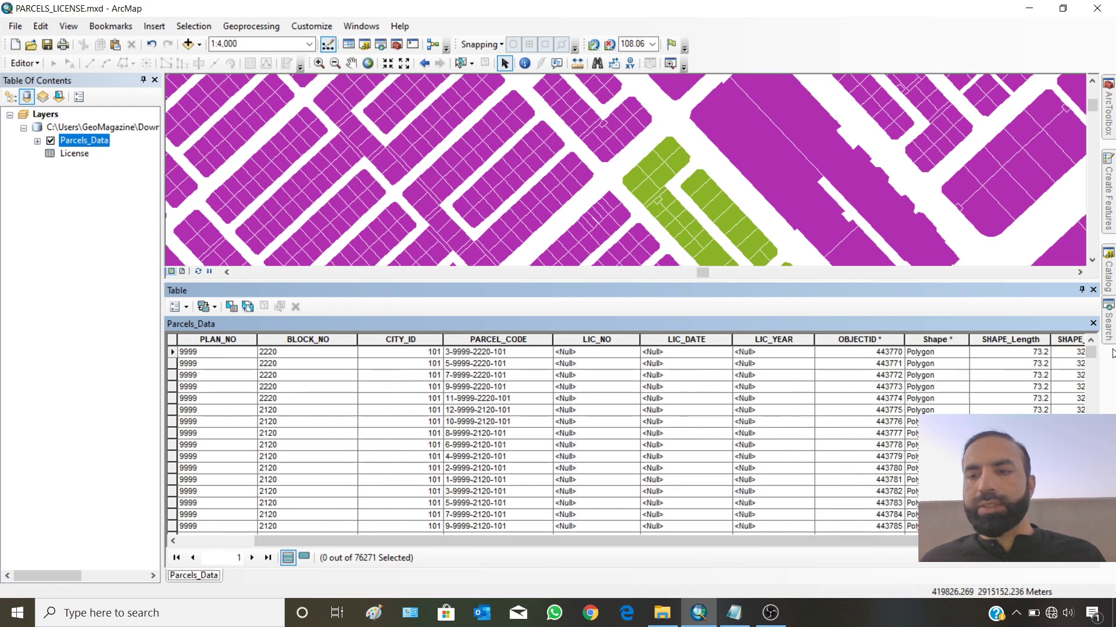
{"action": "left_click_drag", "start_coordinate": [1091, 352], "coordinate": [1092, 404]}
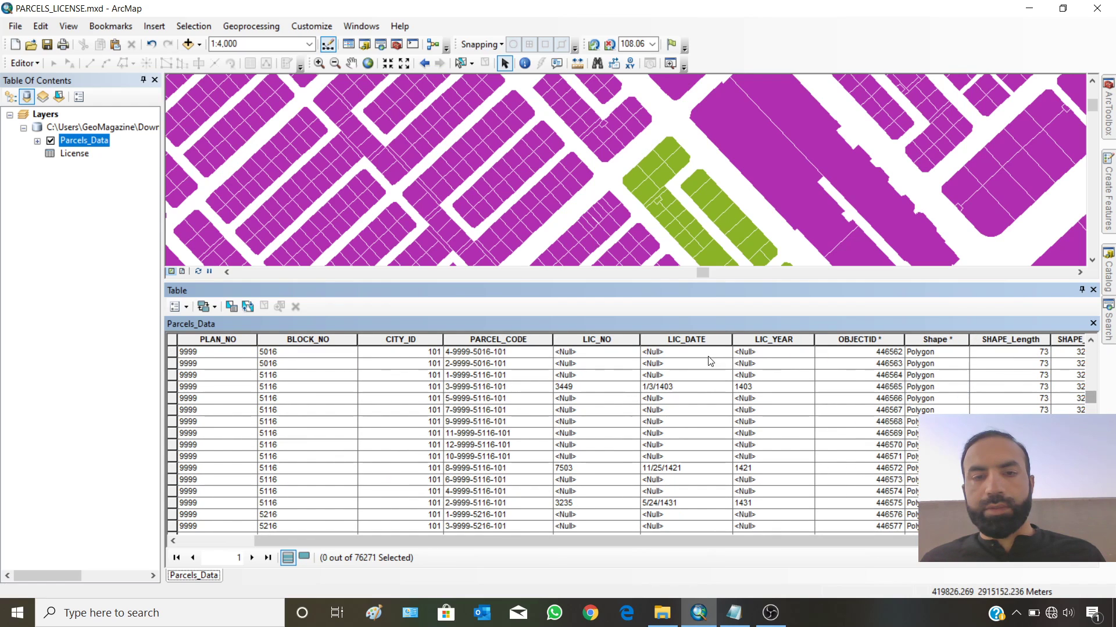
{"action": "left_click", "coordinate": [595, 339]}
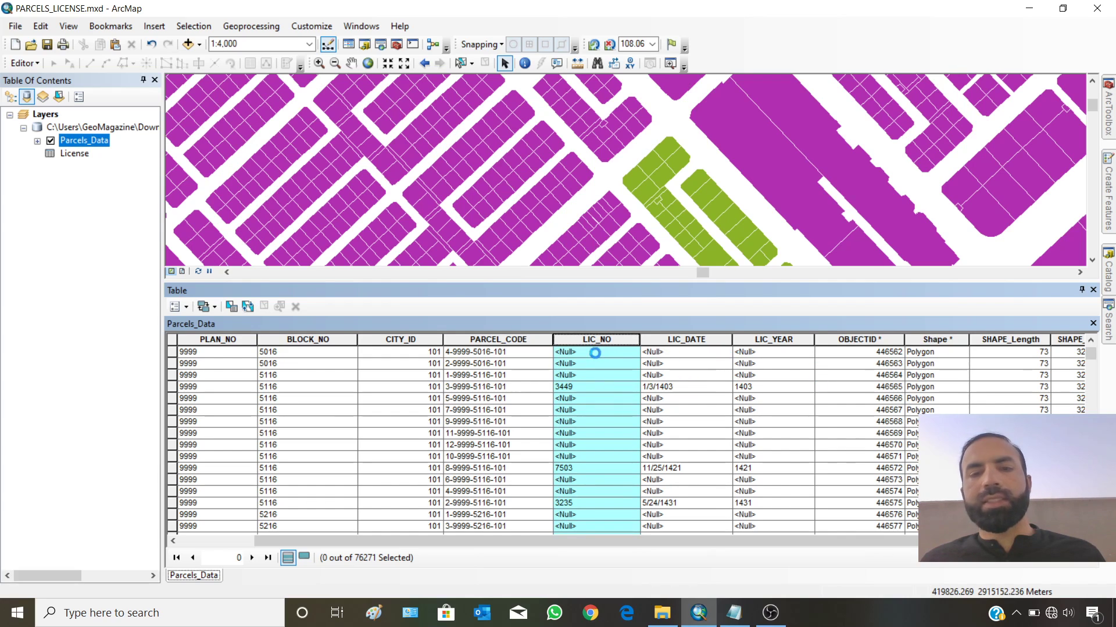
{"action": "left_click_drag", "start_coordinate": [1089, 352], "coordinate": [1091, 526]}
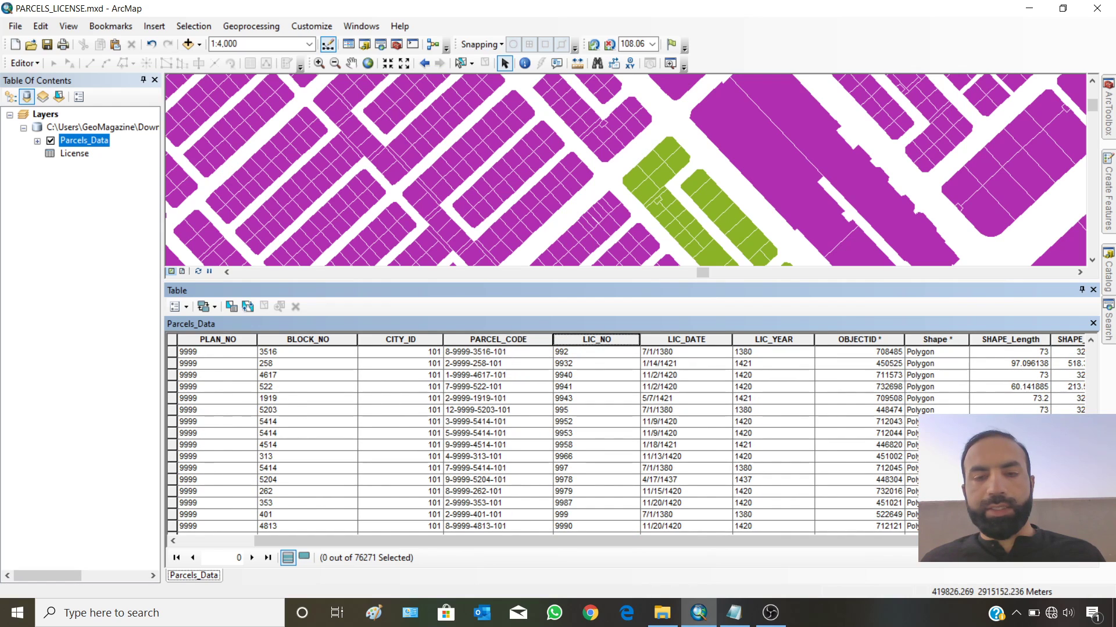
{"action": "scroll", "coordinate": [668, 409], "scroll_direction": "up", "scroll_amount": 6}
{"action": "scroll", "coordinate": [606, 380], "scroll_direction": "up", "scroll_amount": 5}
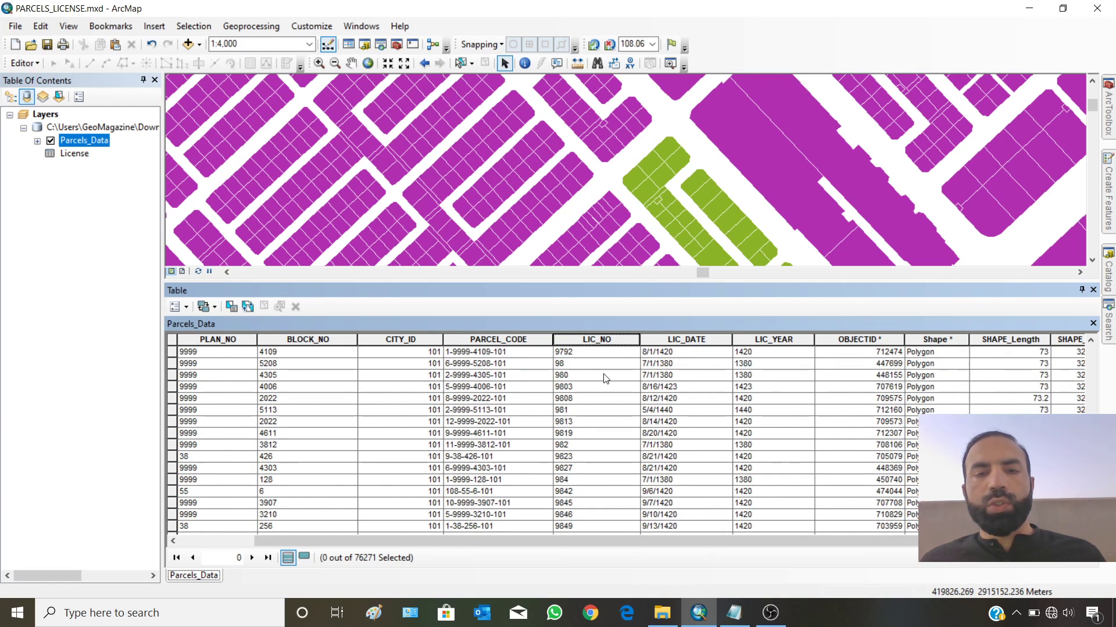
Review the parcels' LIC_NO, LIC_DATE and LIC_YEAR columns and the code source columns from PARCEL_NO to CITY_ID.
{"action": "left_click", "coordinate": [595, 341]}
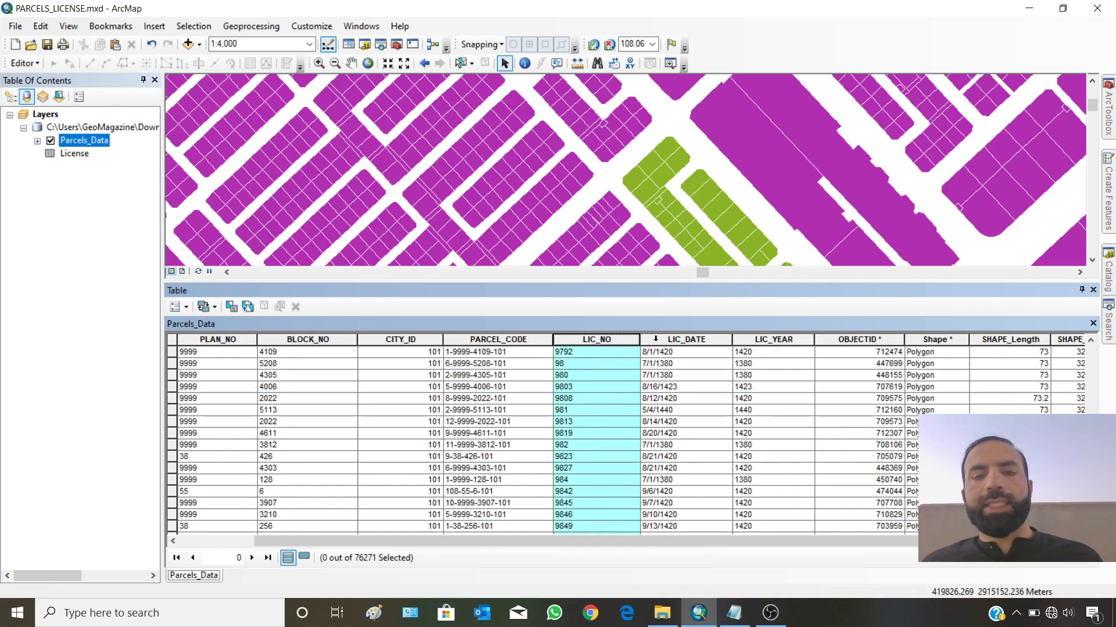
{"action": "left_click", "coordinate": [686, 340]}
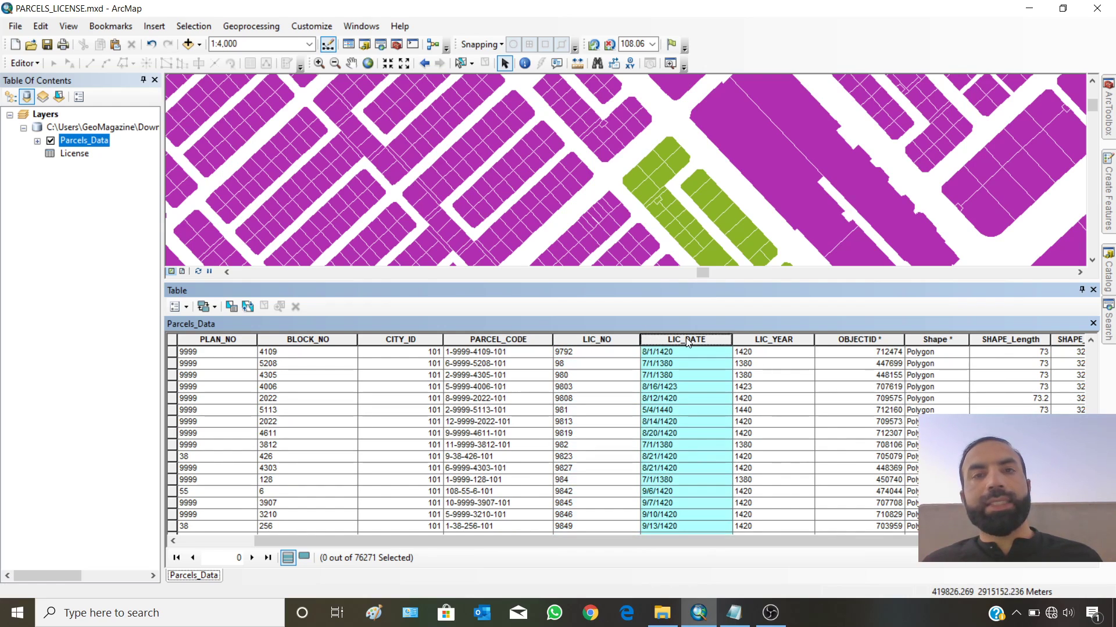
{"action": "left_click", "coordinate": [752, 341]}
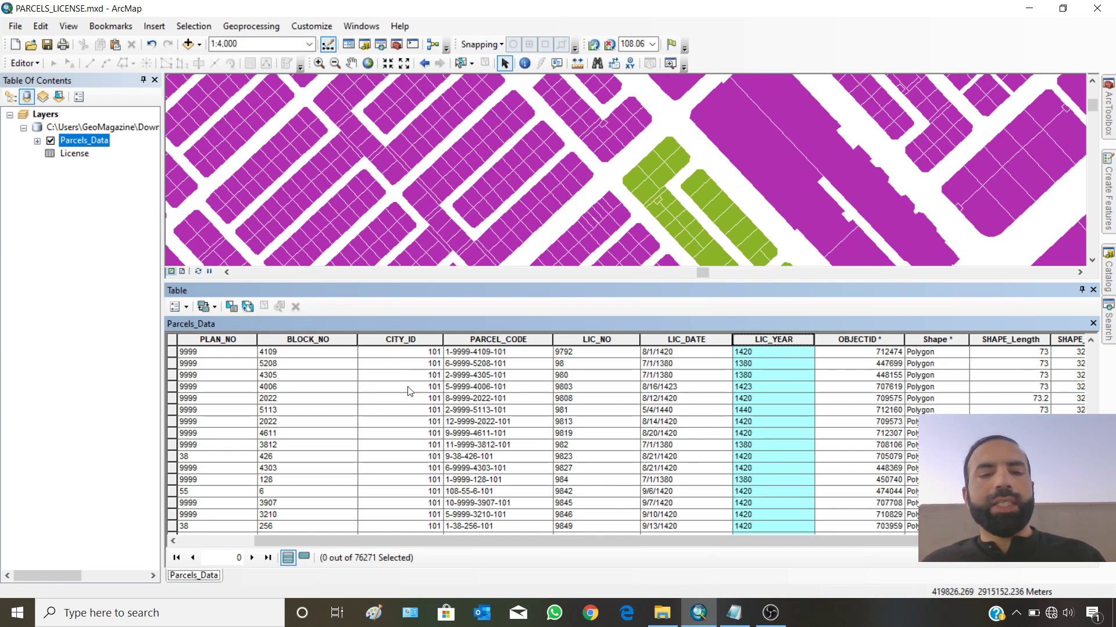
{"action": "left_click_drag", "start_coordinate": [421, 540], "coordinate": [344, 541]}
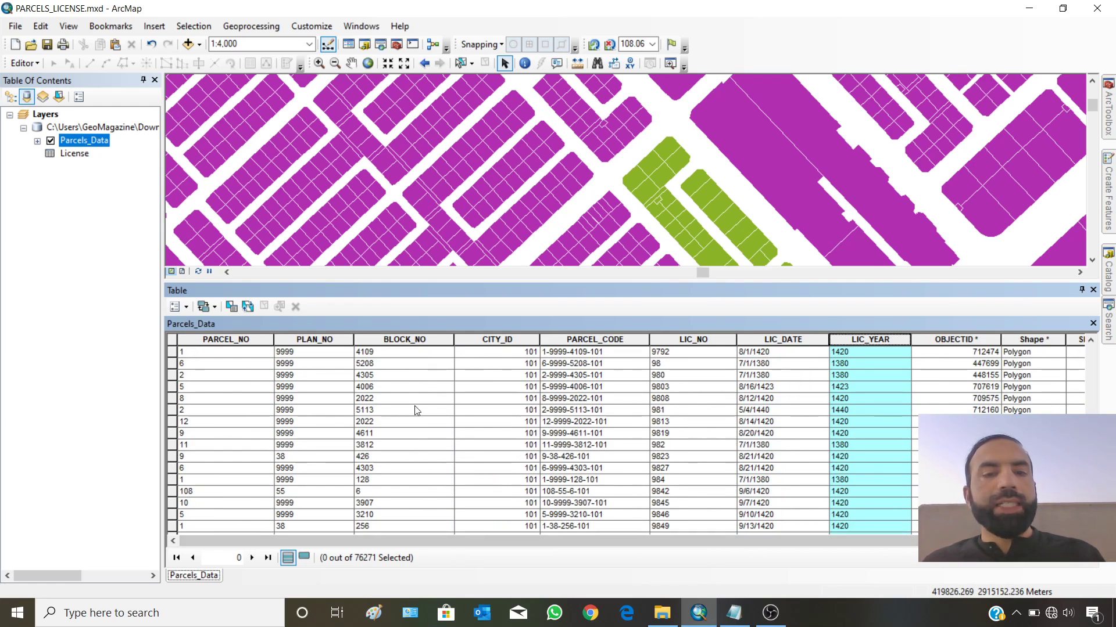
{"action": "left_click_drag", "start_coordinate": [226, 338], "coordinate": [480, 344]}
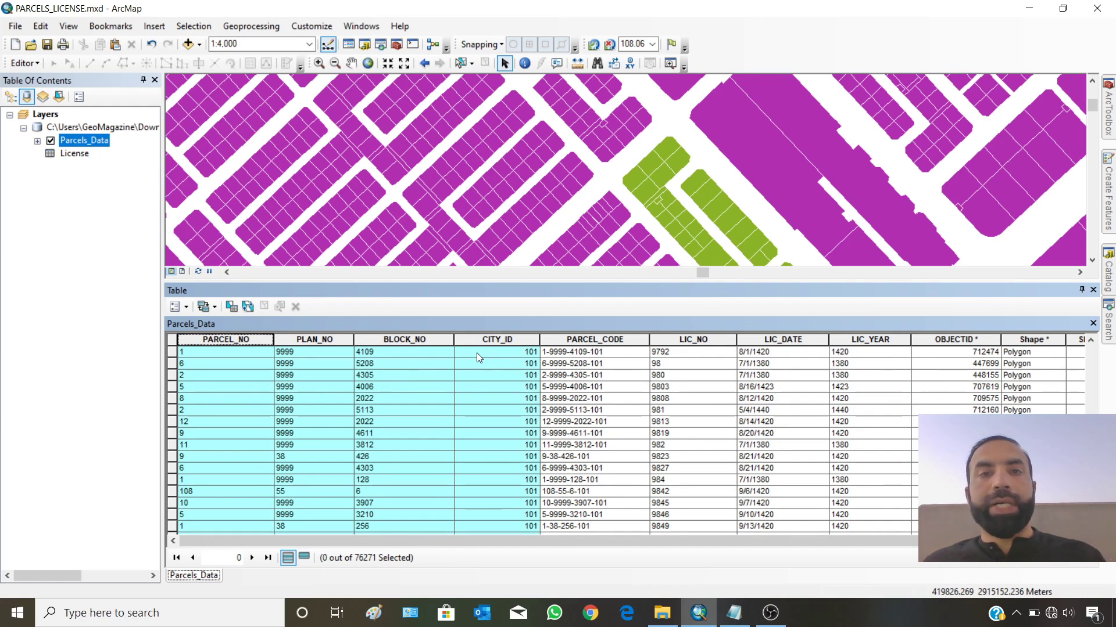
Switch to Notepad, shorten the concatenation expression to [PARCEL_NO] & "-" & [PLAN_NO] & "-" & [CITY_ID], and minimize Notepad and ArcMap.
{"action": "left_click", "coordinate": [734, 613]}
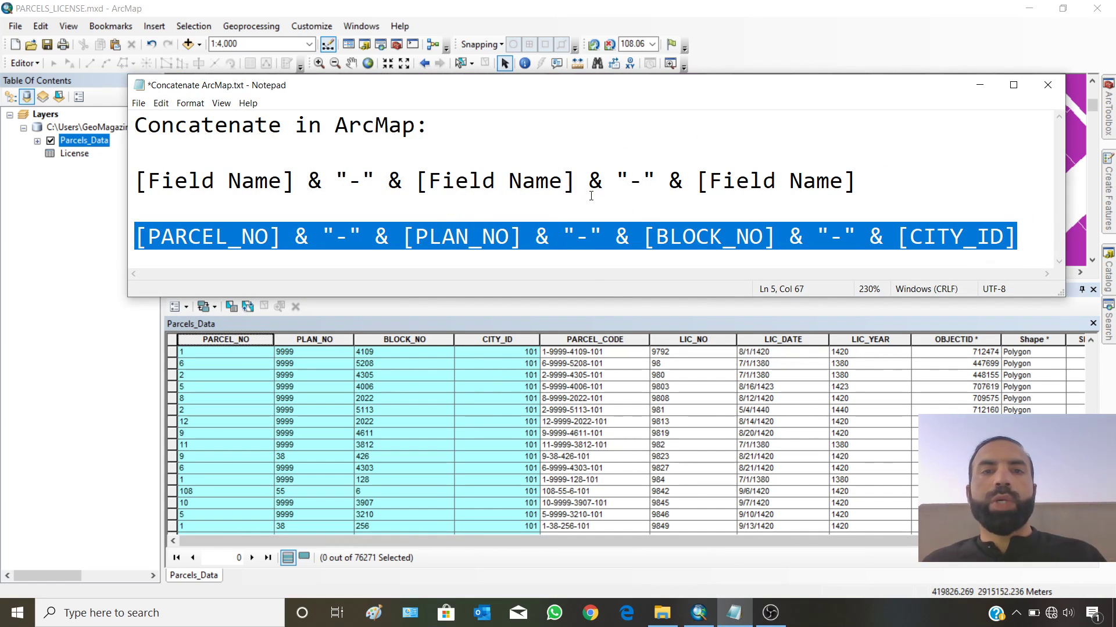
{"action": "left_click", "coordinate": [871, 237]}
{"action": "left_click_drag", "start_coordinate": [642, 234], "coordinate": [753, 238]}
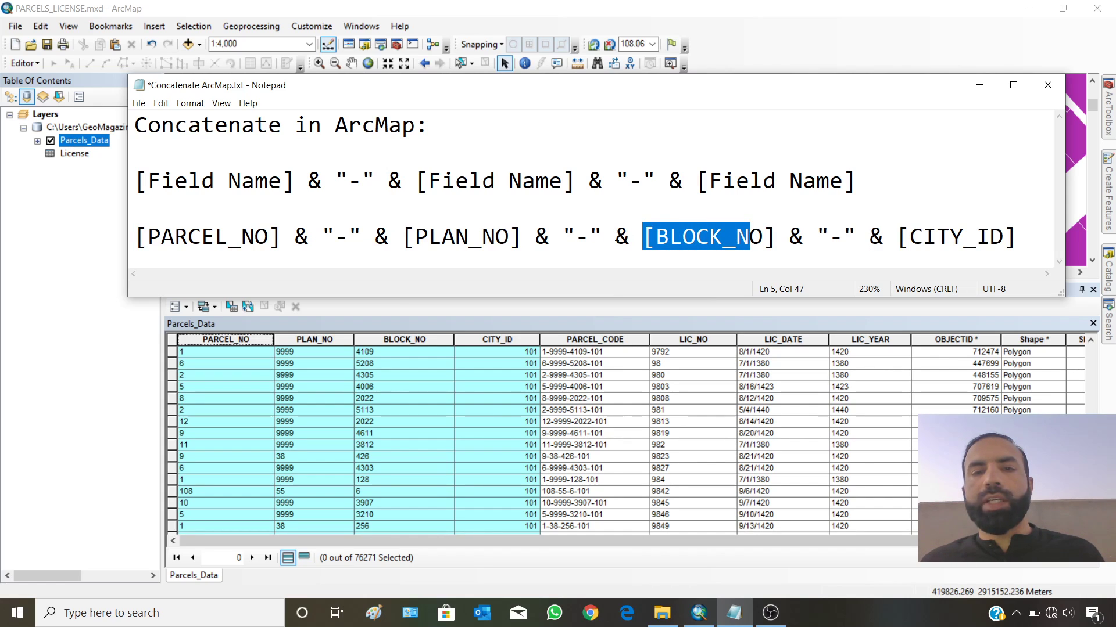
{"action": "left_click", "coordinate": [655, 238]}
{"action": "left_click_drag", "start_coordinate": [535, 236], "coordinate": [772, 240]}
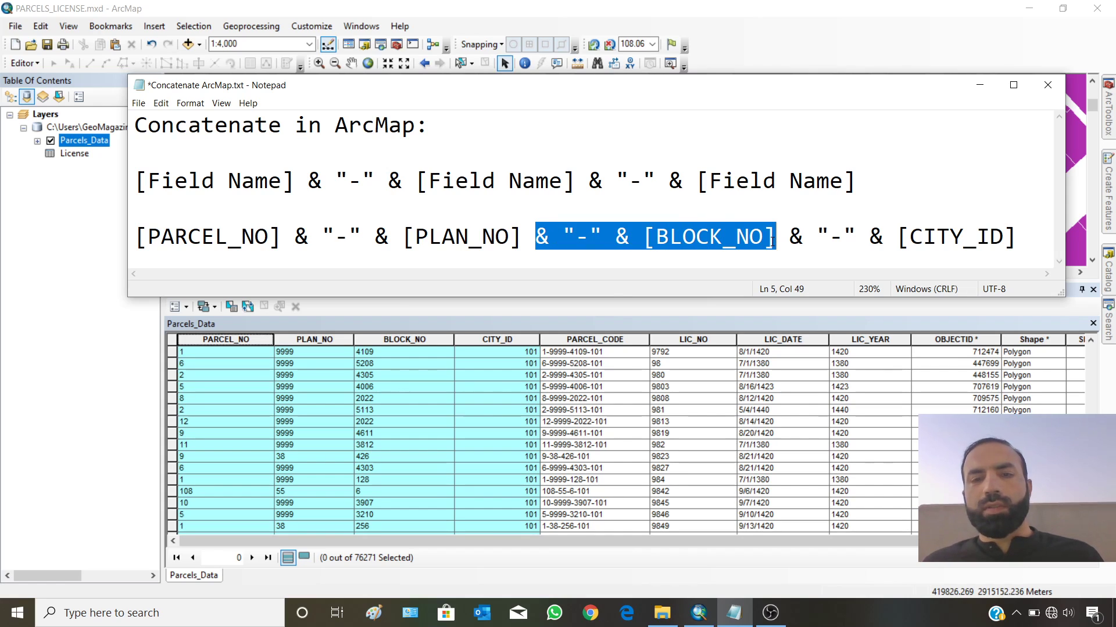
{"action": "key", "text": "Delete"}
{"action": "key", "text": "Delete"}
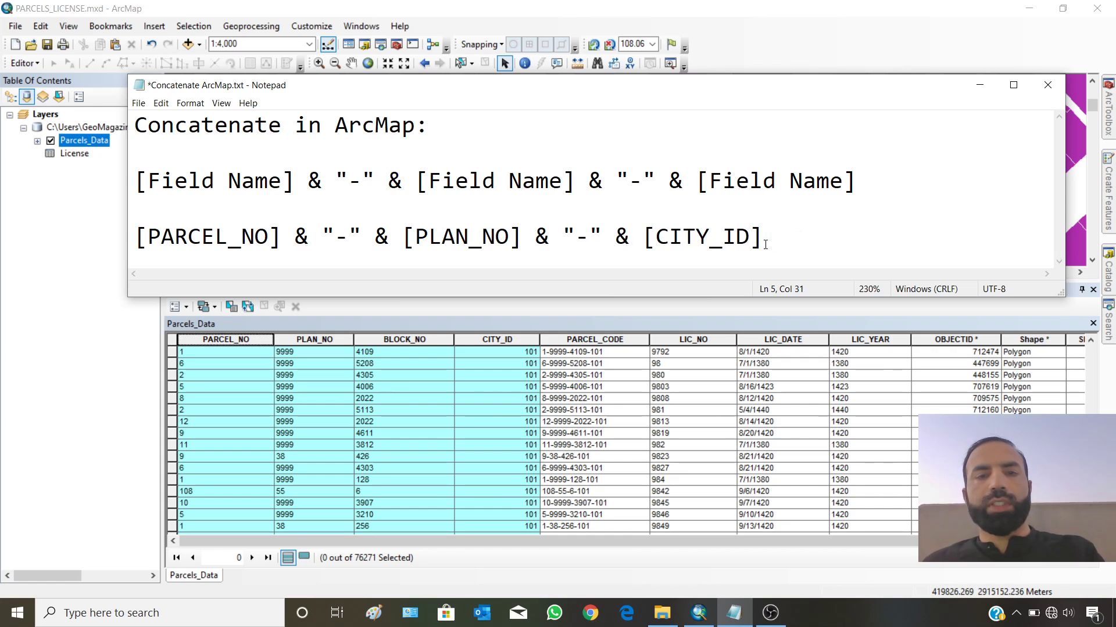
{"action": "left_click_drag", "start_coordinate": [140, 236], "coordinate": [772, 238]}
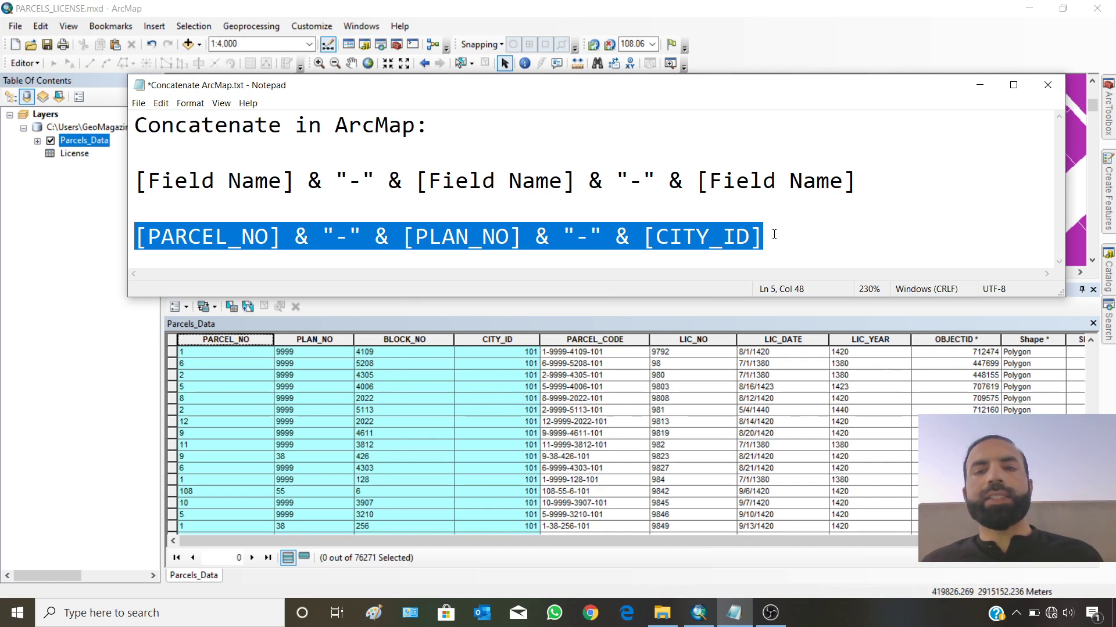
{"action": "left_click", "coordinate": [774, 236]}
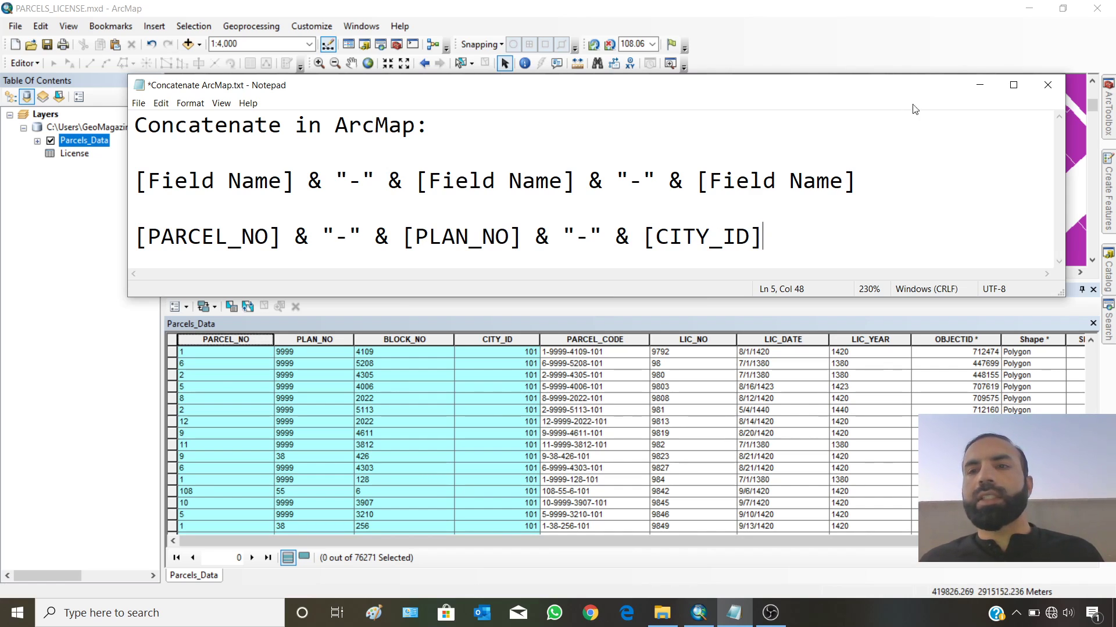
{"action": "left_click", "coordinate": [980, 85]}
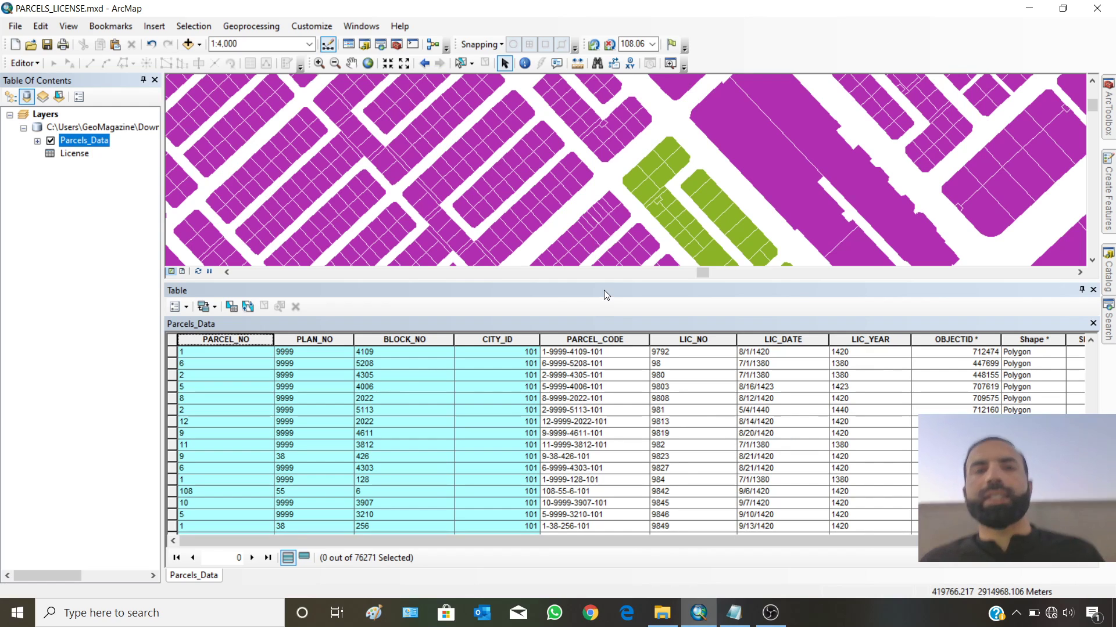
{"action": "left_click", "coordinate": [1029, 8]}
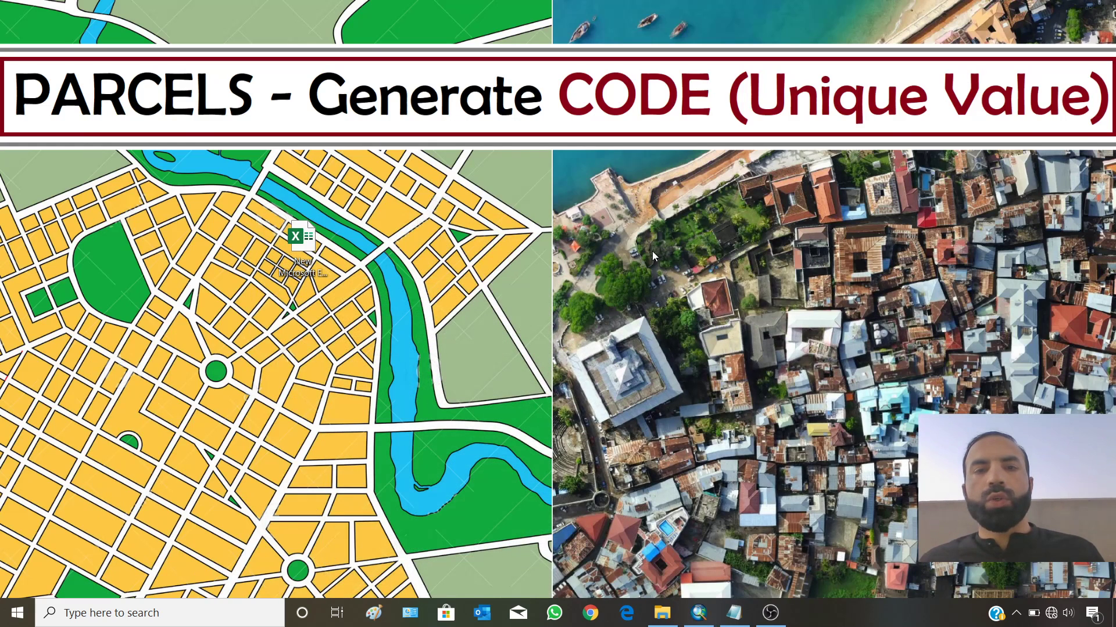